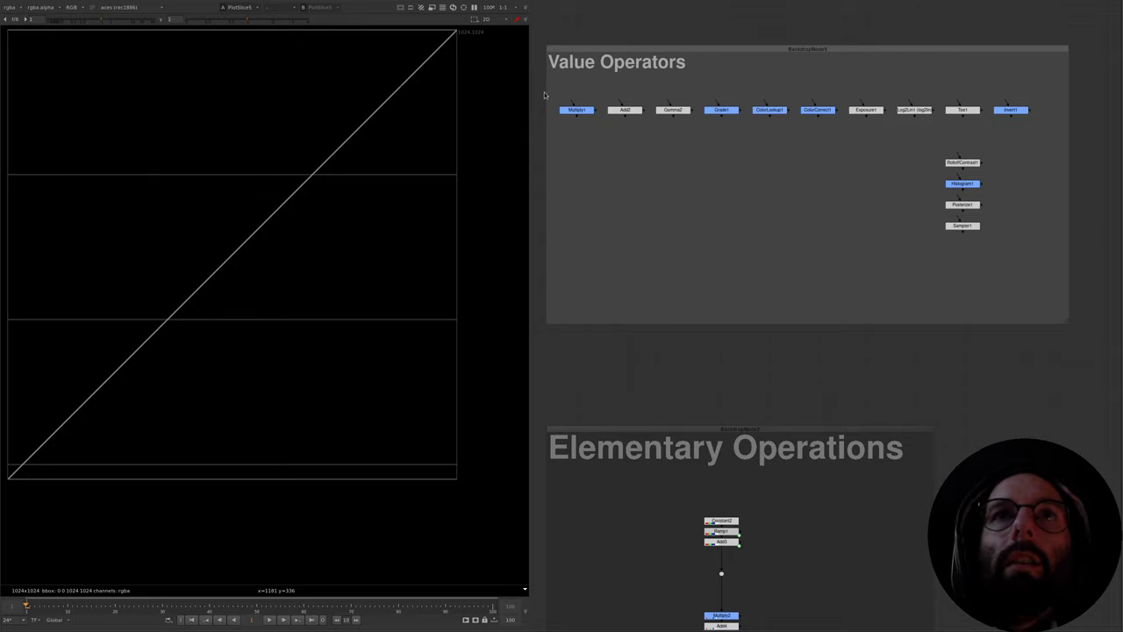
- Select the row of operator nodes from Multiply1 to Invert1 in the Value Operators group
drag(544, 94, 1075, 279)
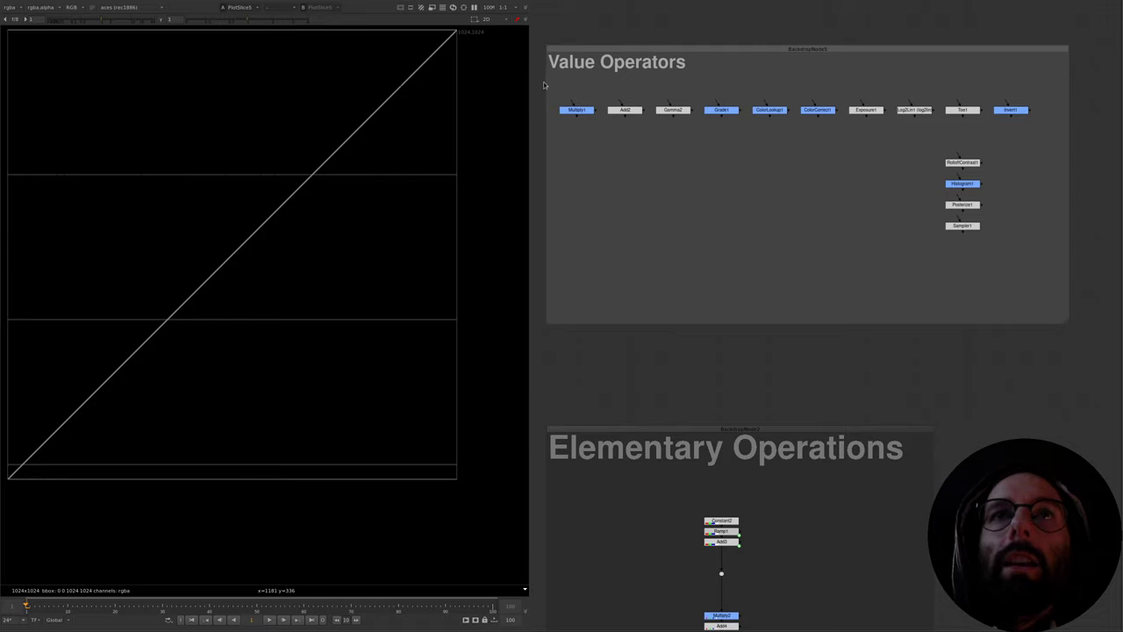
drag(547, 84, 1059, 143)
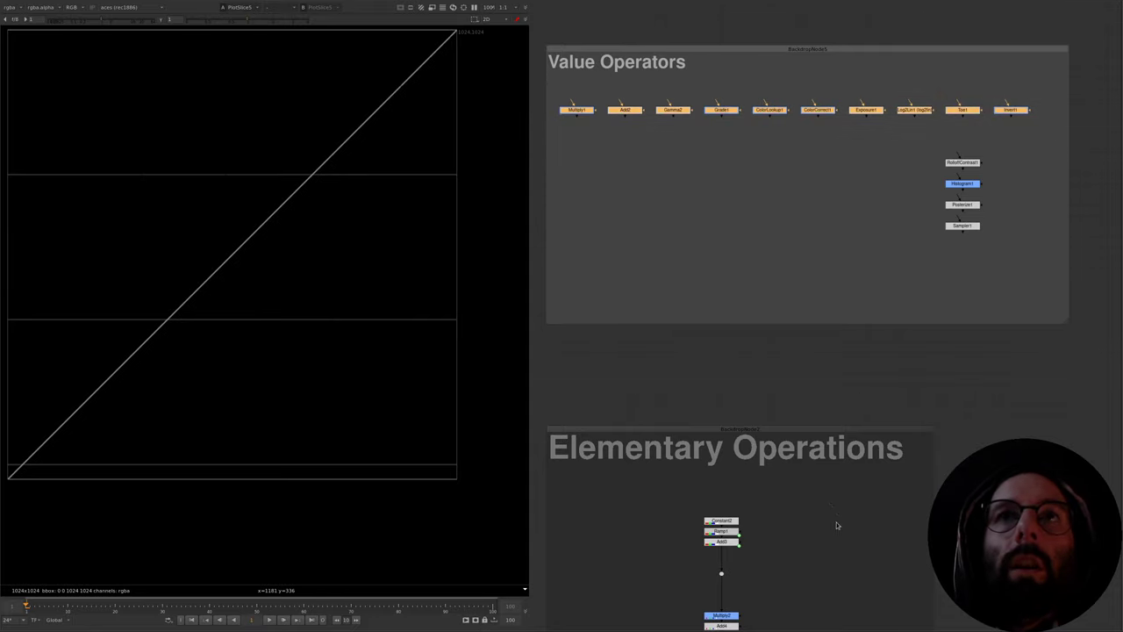
- Show the output of the dot above Multiply2 in the Elementary Operations group in the viewer and sample its ramp
middle_drag(836, 521, 835, 158)
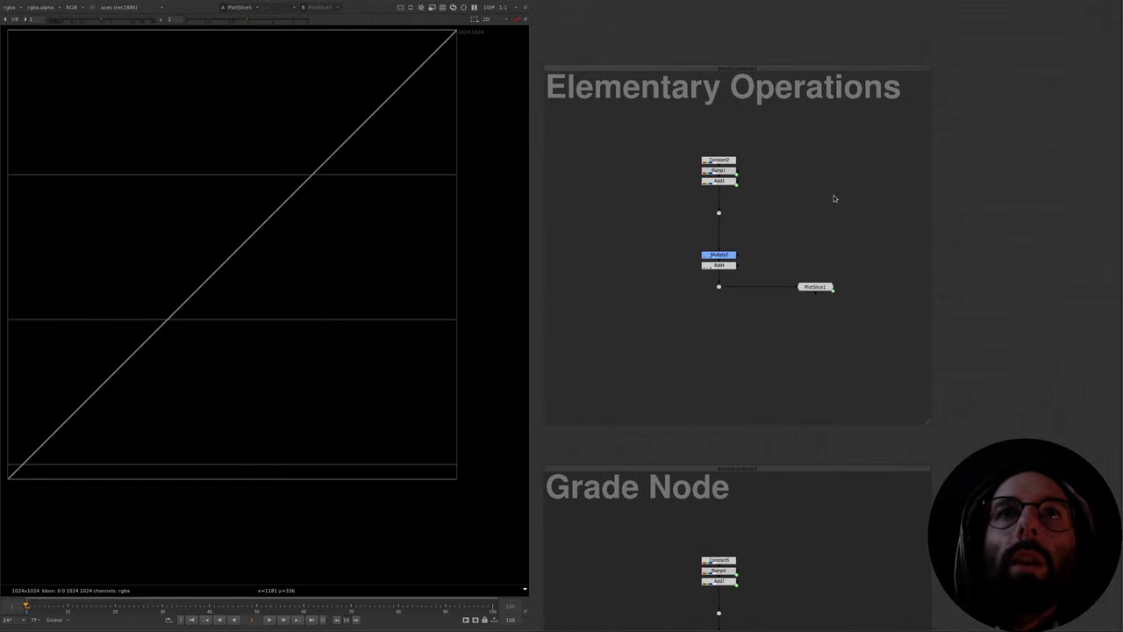
middle_drag(834, 198, 840, 168)
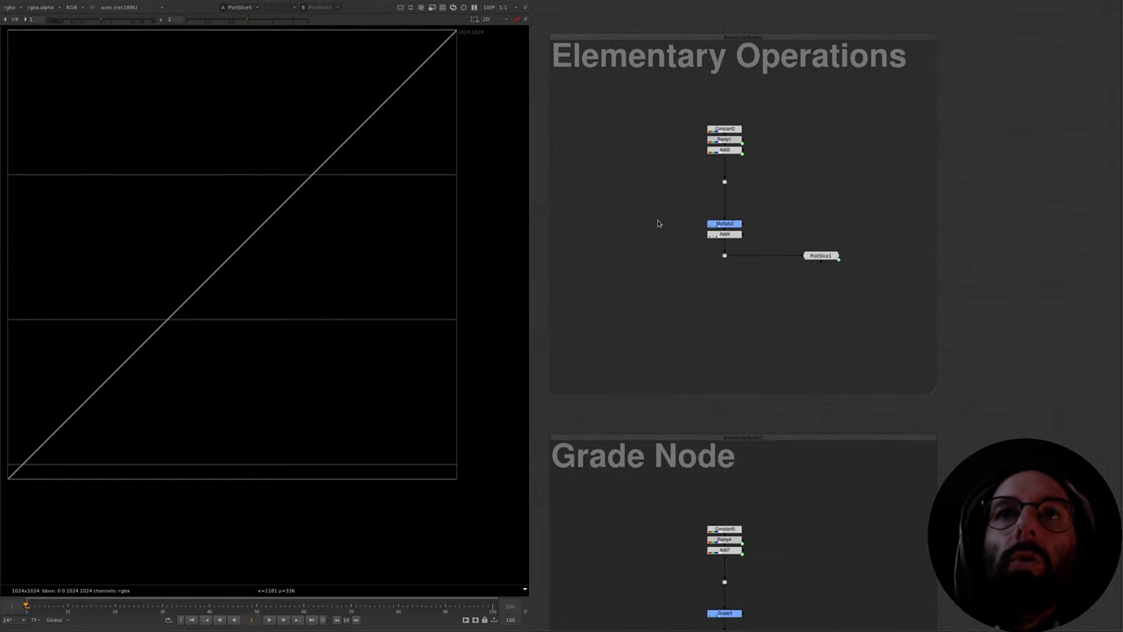
drag(664, 220, 761, 172)
key(1)
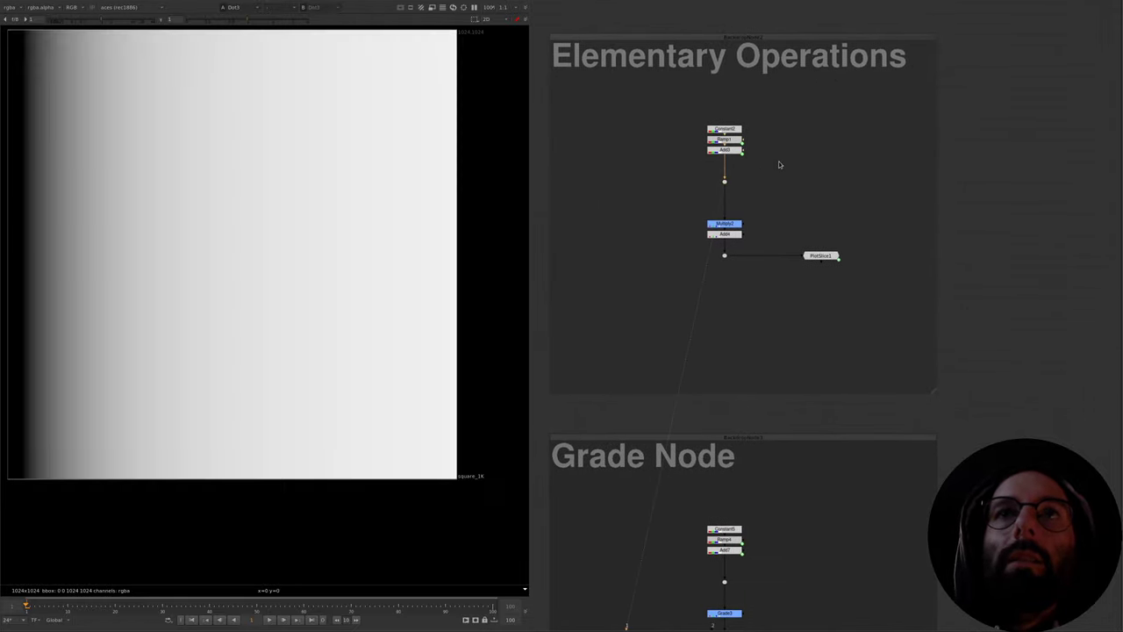
key(ctrl)
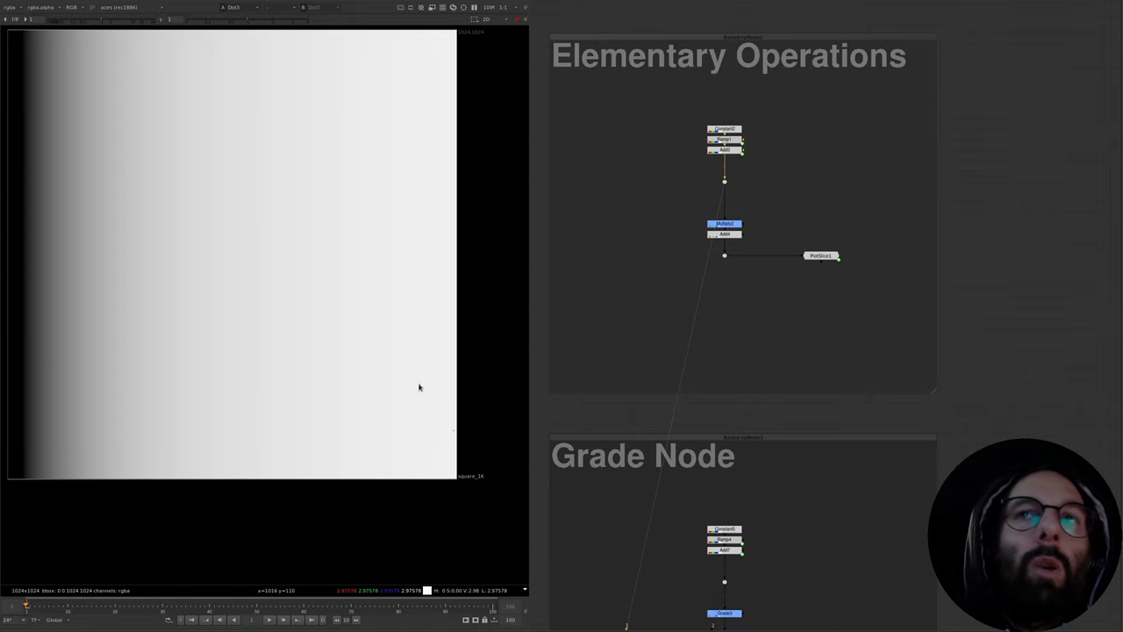
- Disable the multiply and add nodes between the two dots in Elementary Operations and view PlotSlice1
drag(784, 187, 675, 263)
key(d)
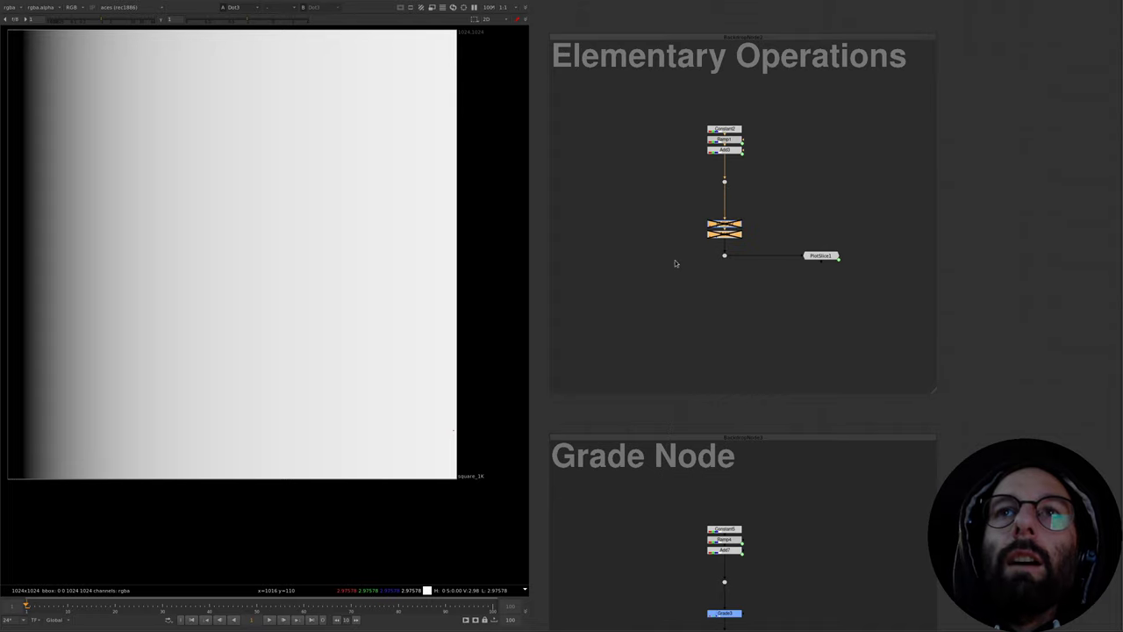
drag(872, 208, 809, 278)
key(1)
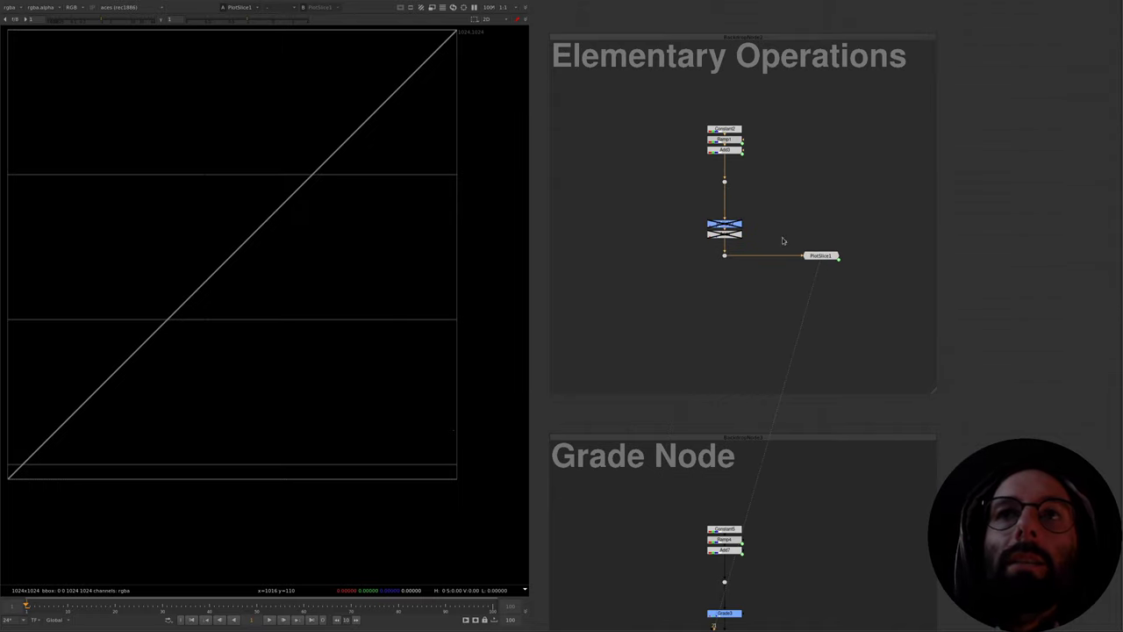
- Compare the ramp from the dot feeding PlotSlice1 with its PlotSlice1 graph in the viewer
click(723, 255)
key(1)
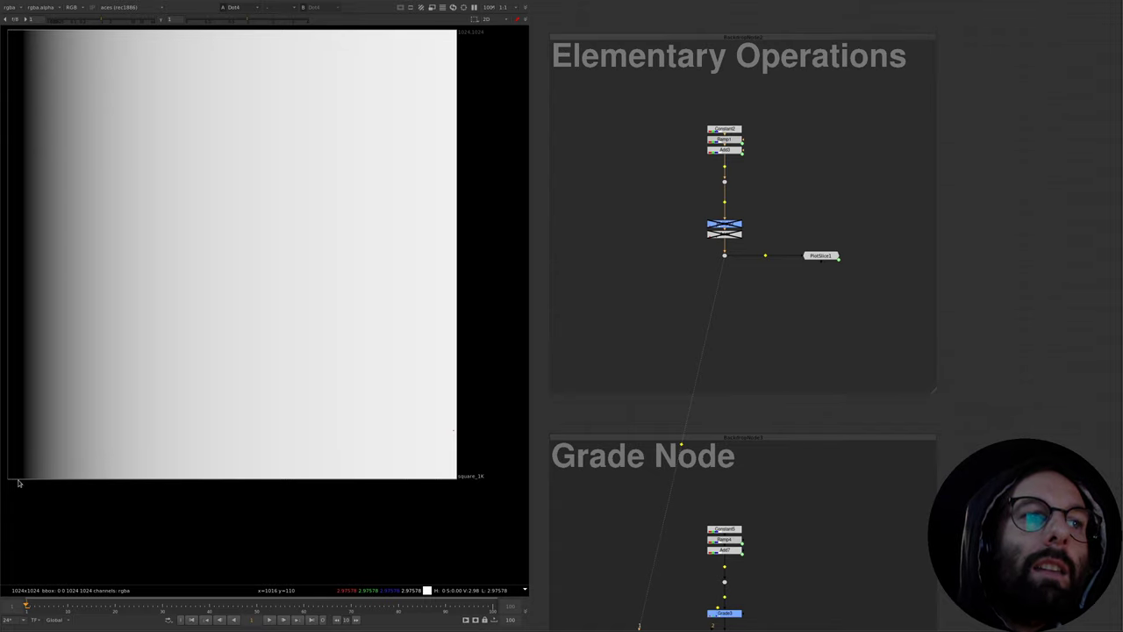
key(2)
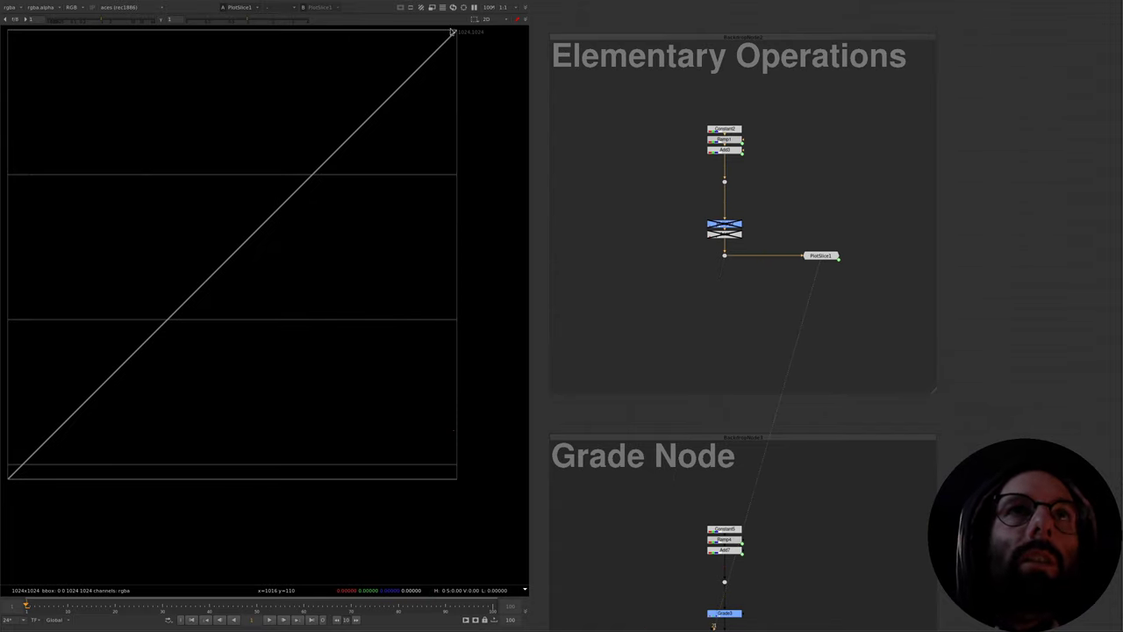
key(2)
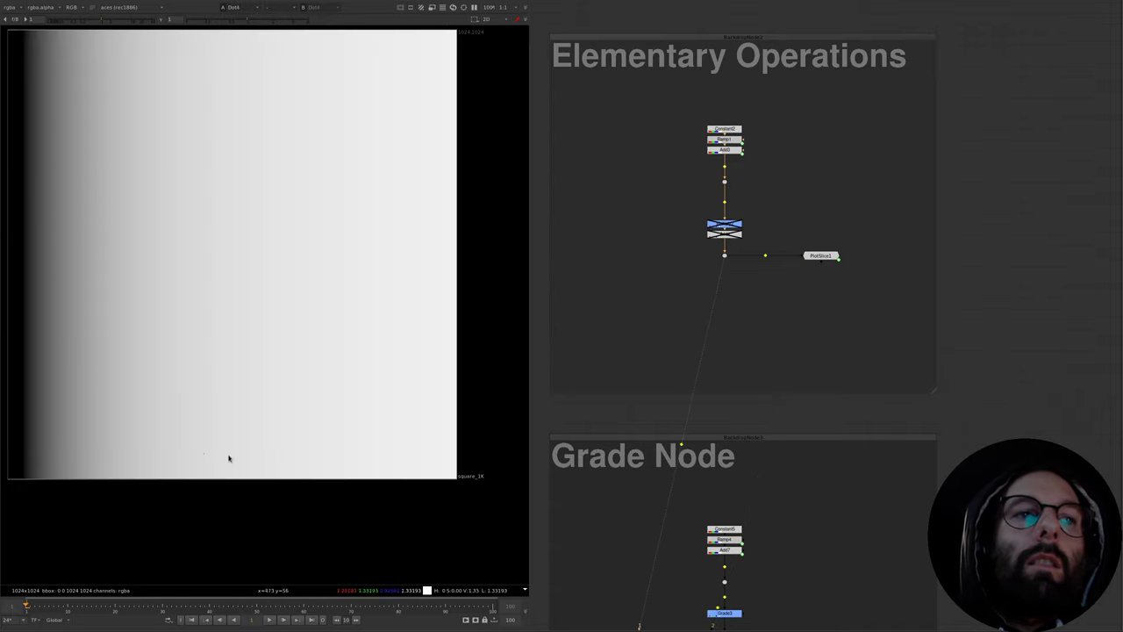
key(1)
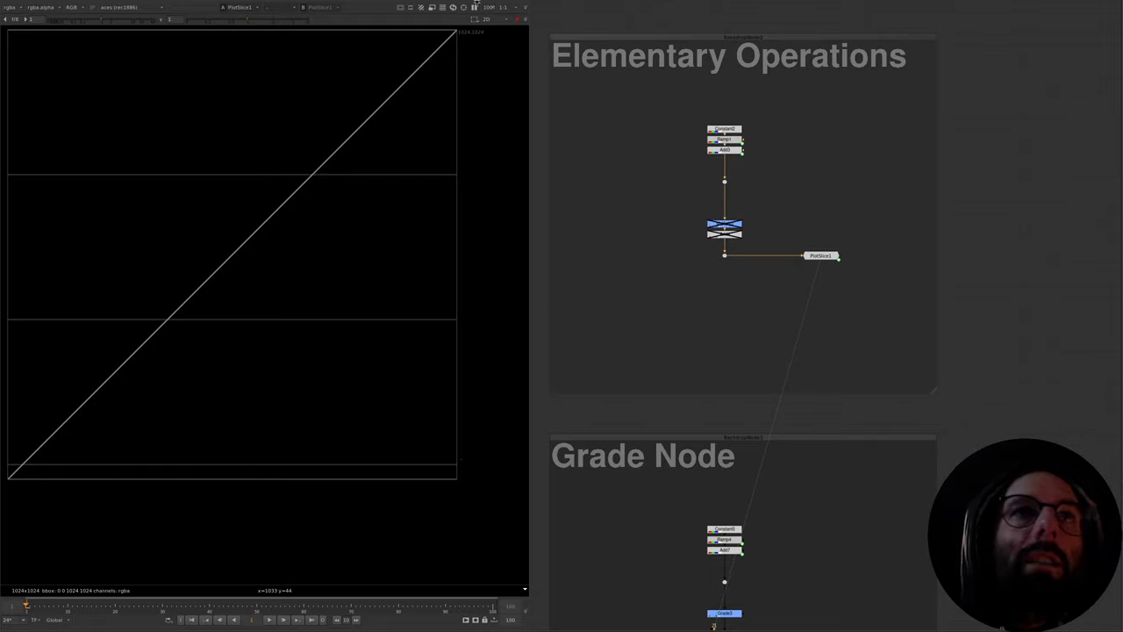
click(808, 163)
drag(669, 257, 795, 200)
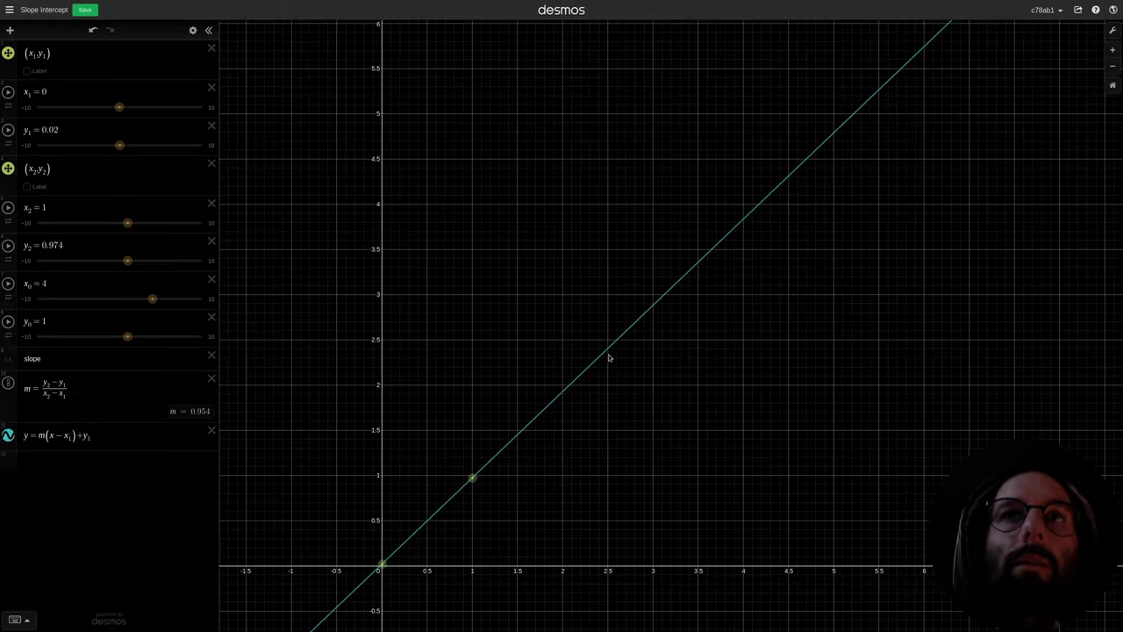
- In the Desmos Slope Intercept graph, move the first point to about (-0.02, -0.01) and reposition both points to vary the line
drag(391, 565, 380, 569)
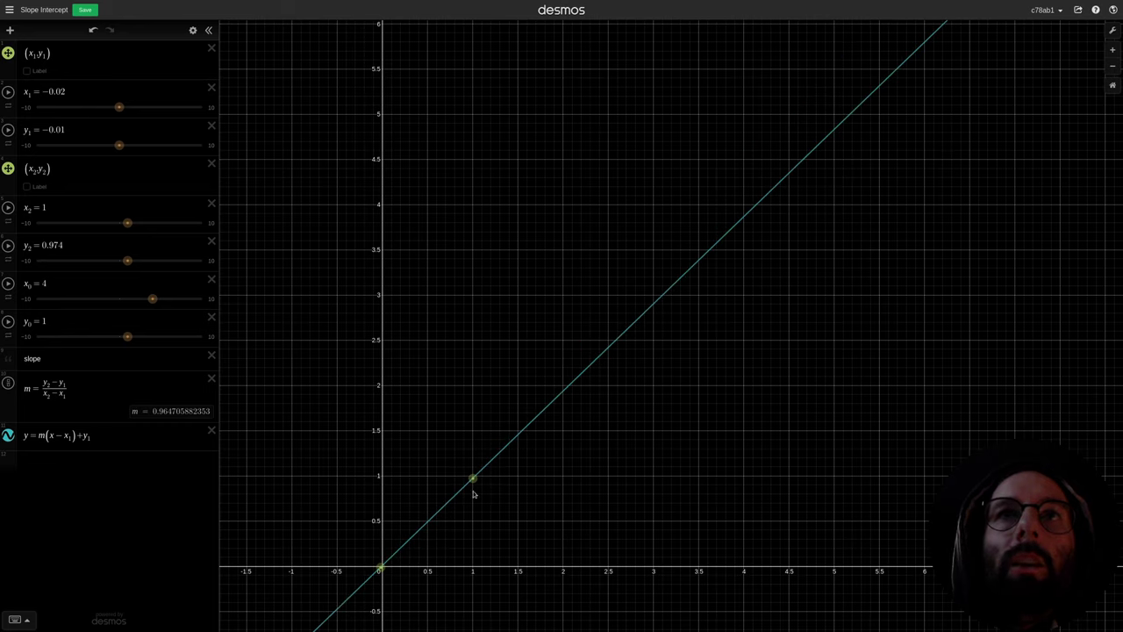
drag(473, 494, 484, 514)
drag(382, 567, 404, 538)
drag(483, 499, 655, 378)
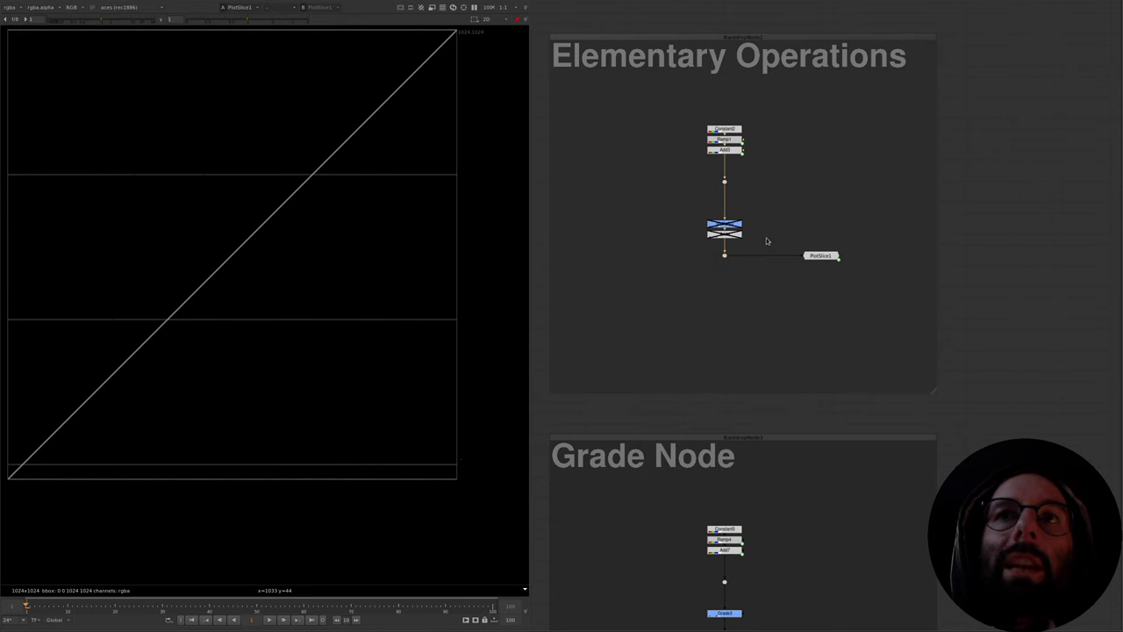
- Switch back to Nuke and view the ramp from the dot below the disabled nodes against its plot again
key(1)
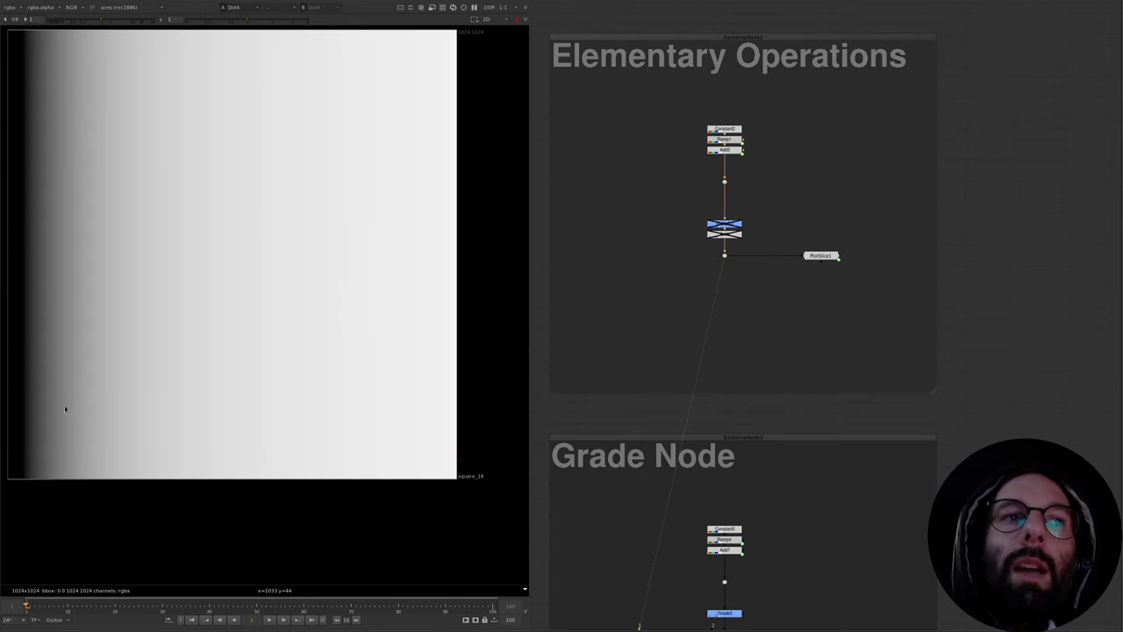
key(2)
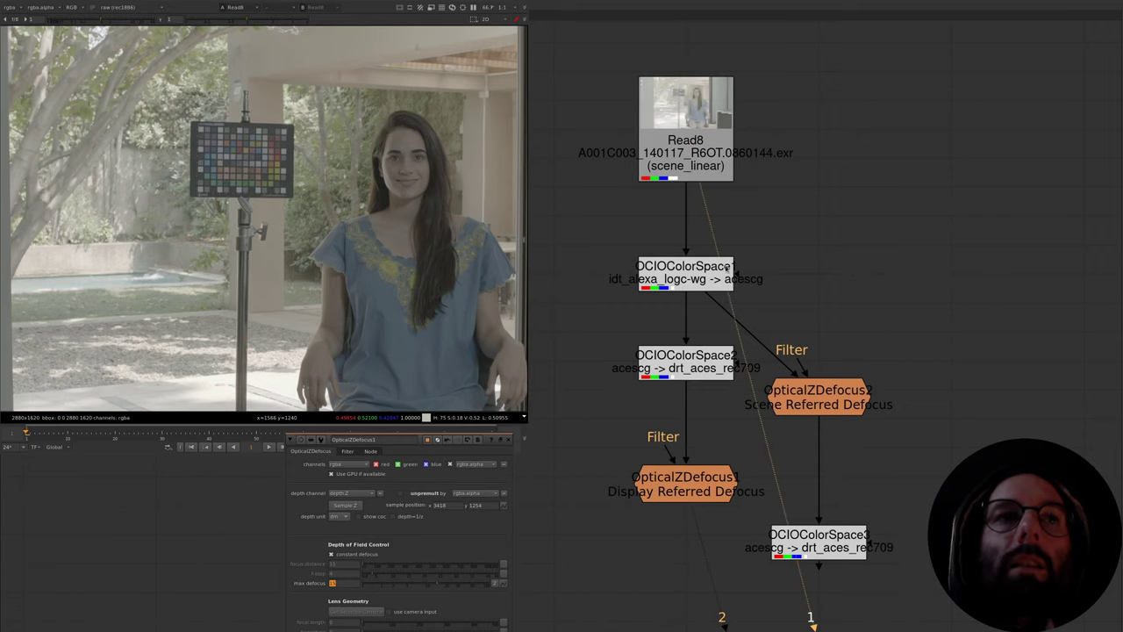
- View the output of OCIOColorSpace1, the idt_alexa_logc-wg to acescg conversion of Read8
click(700, 282)
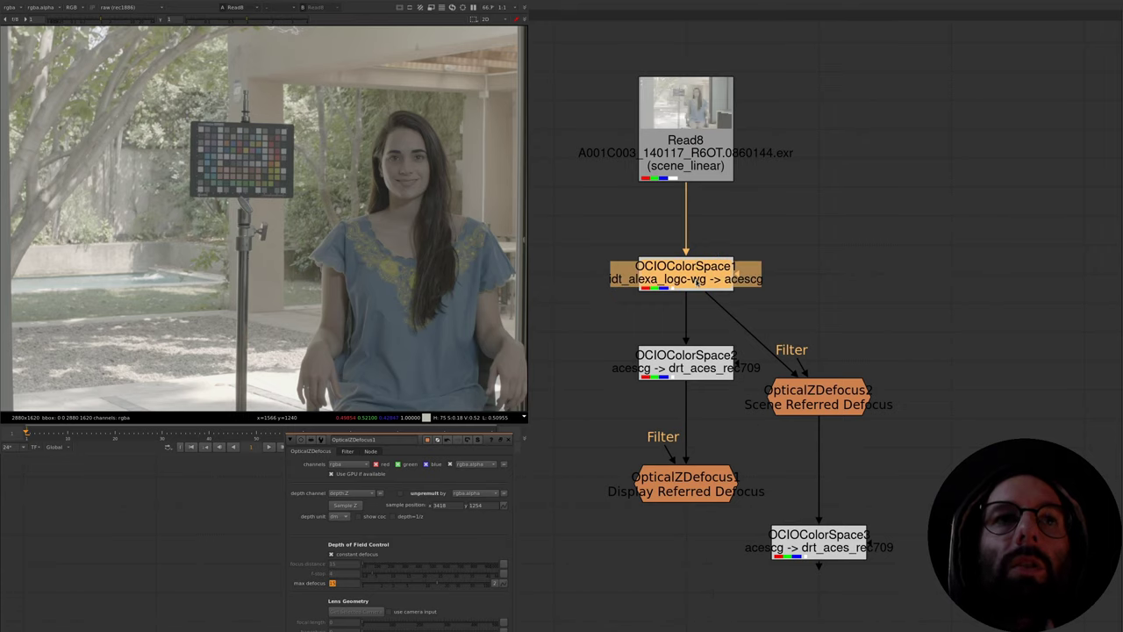
key(1)
- Vary the viewer gain on the Read2 image, lowering it to 0.5, and reset it to the default
mouse_move(95, 21)
mouse_down()
mouse_move(62, 25)
mouse_move(126, 30)
mouse_move(107, 19)
mouse_up()
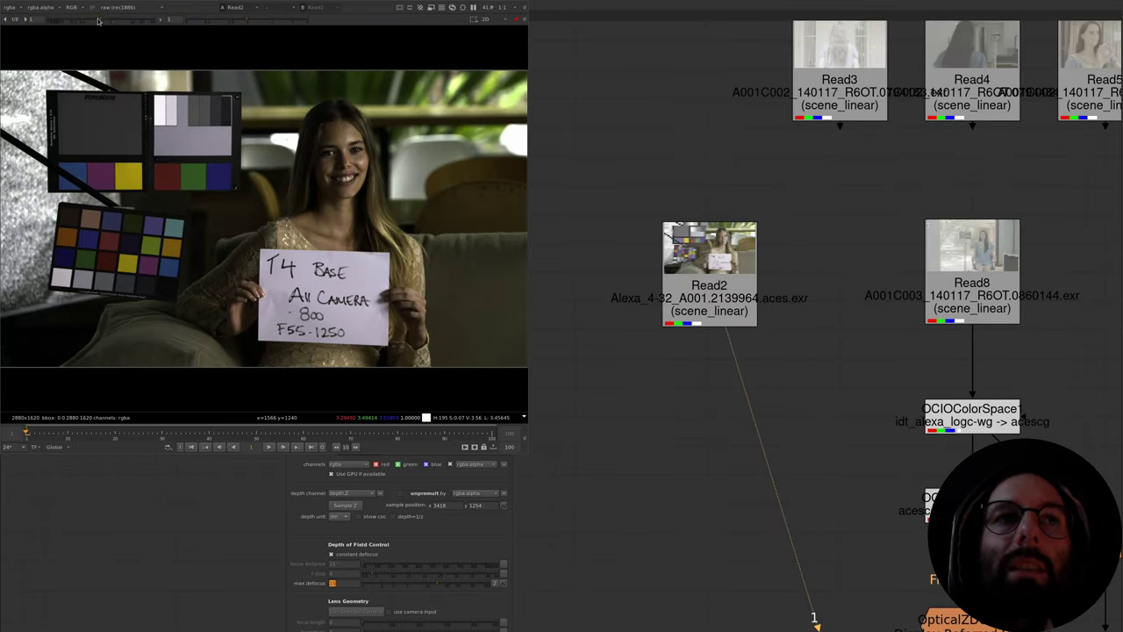
mouse_move(99, 20)
mouse_down()
mouse_move(112, 20)
mouse_move(83, 20)
mouse_move(132, 21)
mouse_move(94, 26)
mouse_up()
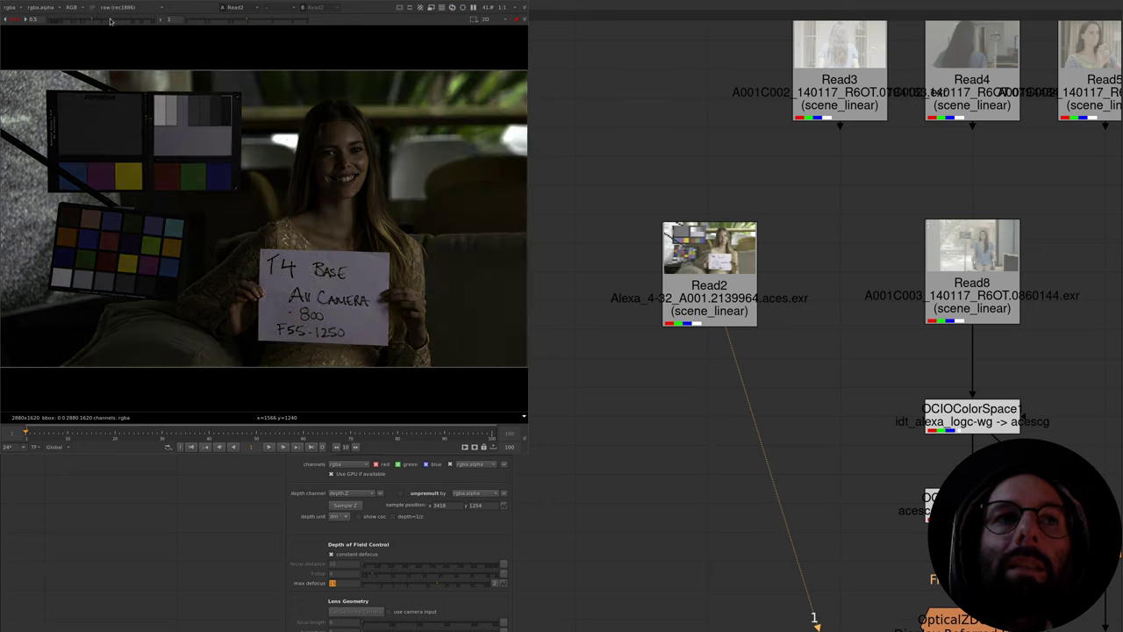
ctrl+click(110, 20)
click(962, 505)
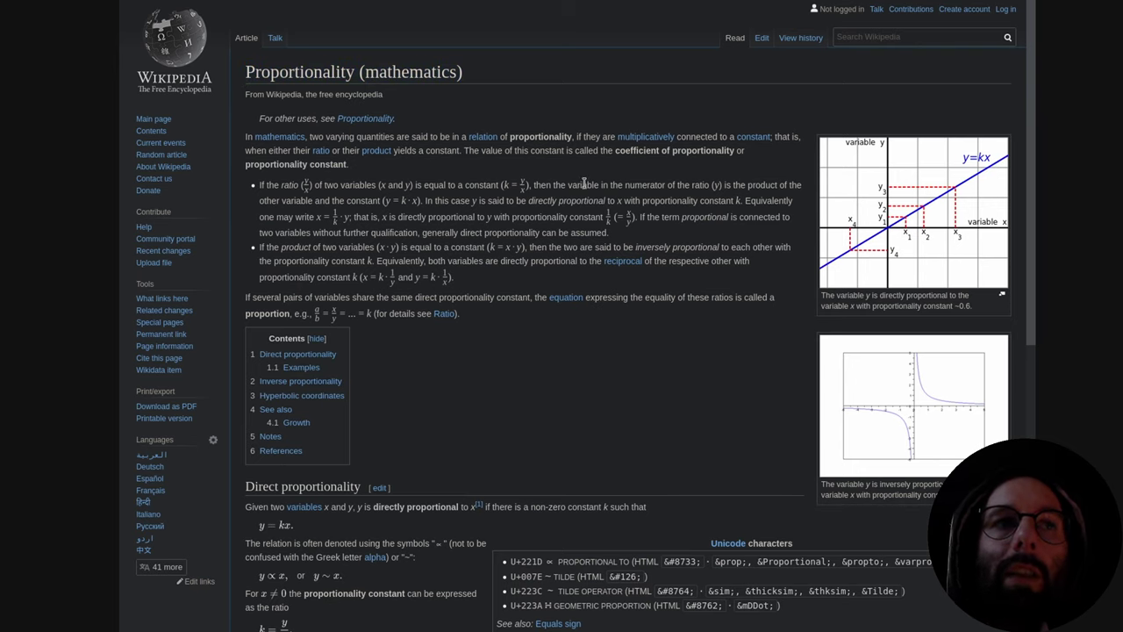
- Examine the Wikipedia article on proportionality, including the Direct proportionality section and the y=kx graph
scroll(583, 184, down, 1)
scroll(583, 188, down, 1)
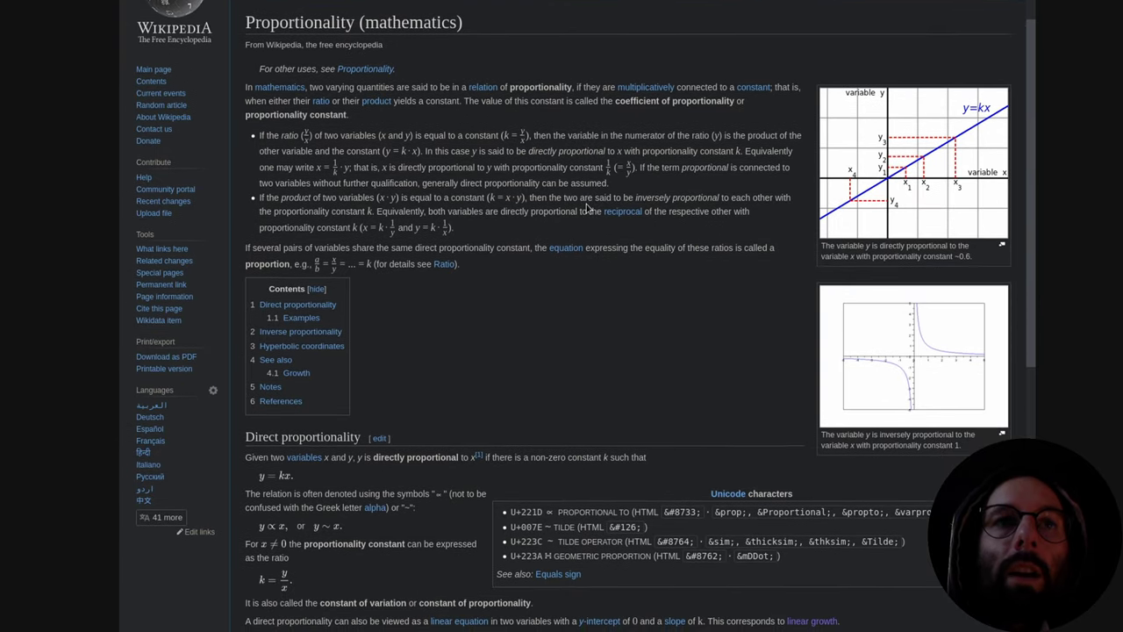
click(910, 214)
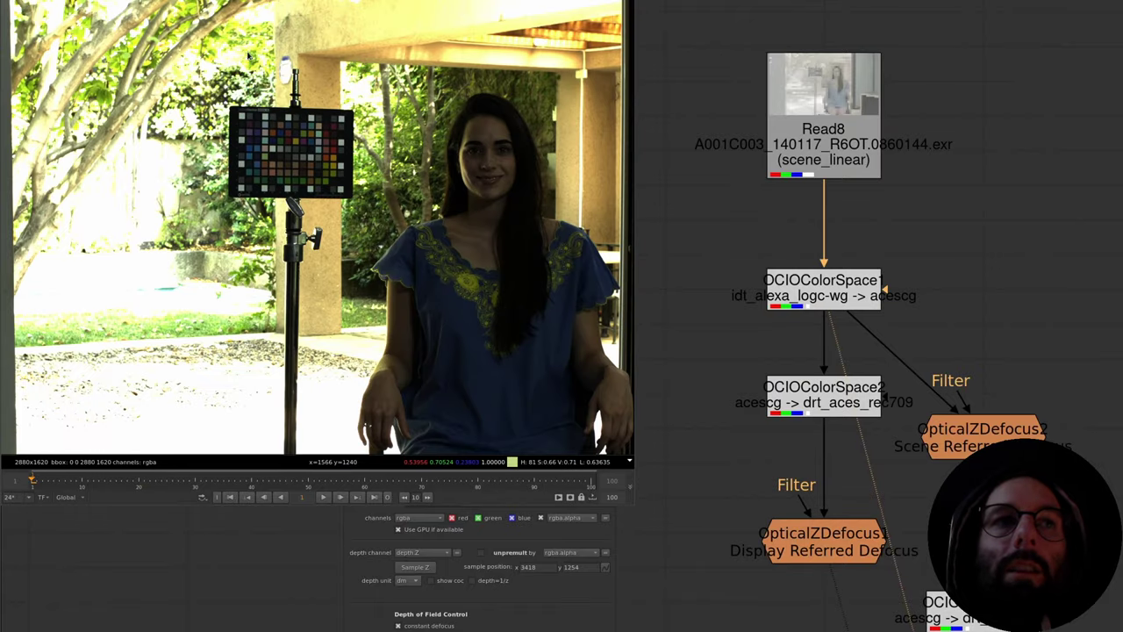
- View the display-referred branch through OCIOColorSpace2 and its OpticalZDefocus1 result
click(846, 419)
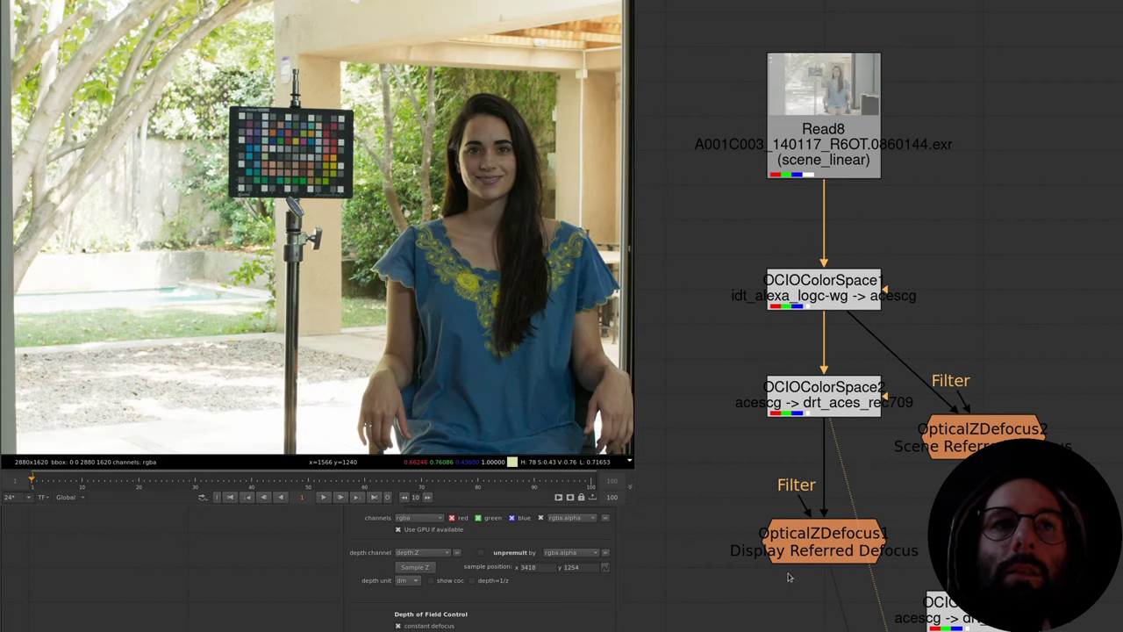
key(2)
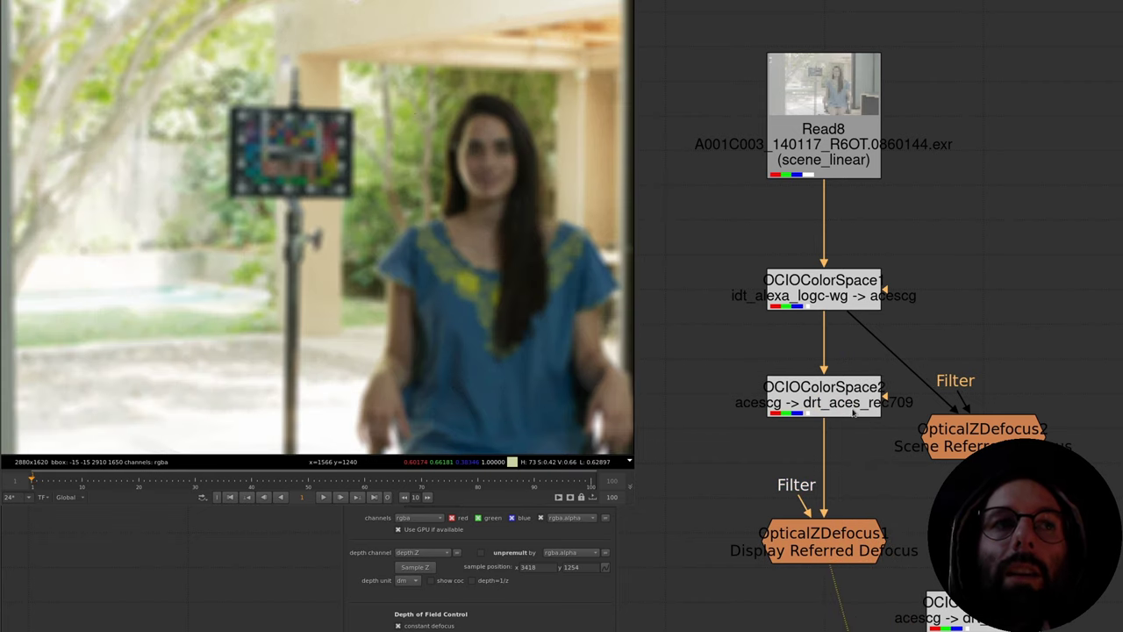
- View the scene-referred branch, going from the OCIOColorSpace1 output to the OpticalZDefocus2 result
click(841, 296)
key(1)
click(840, 392)
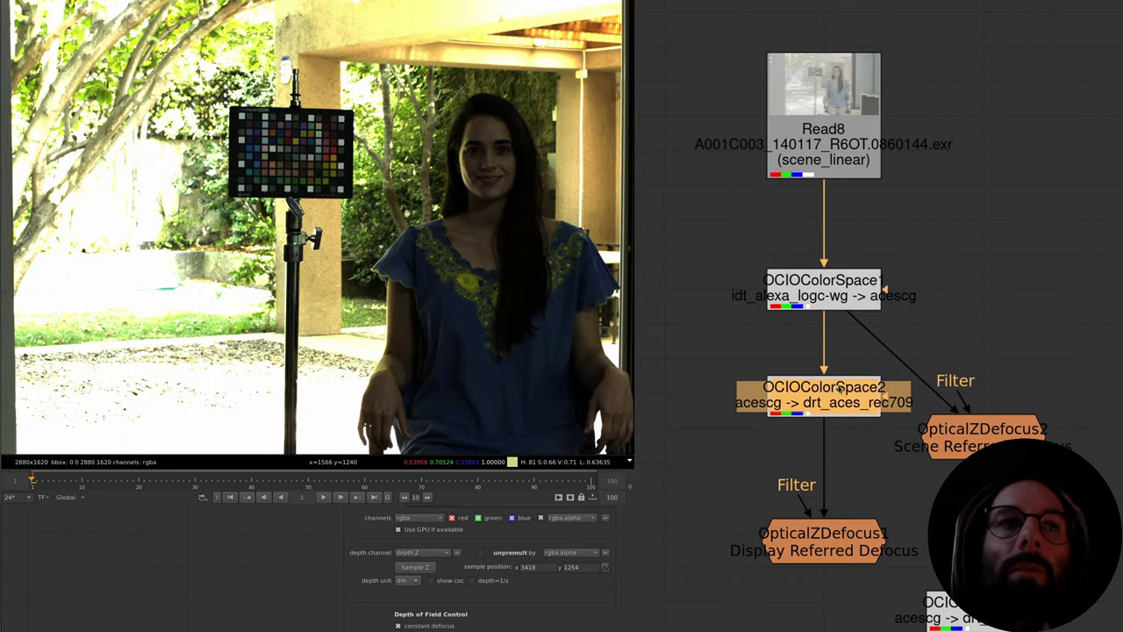
click(939, 428)
key(1)
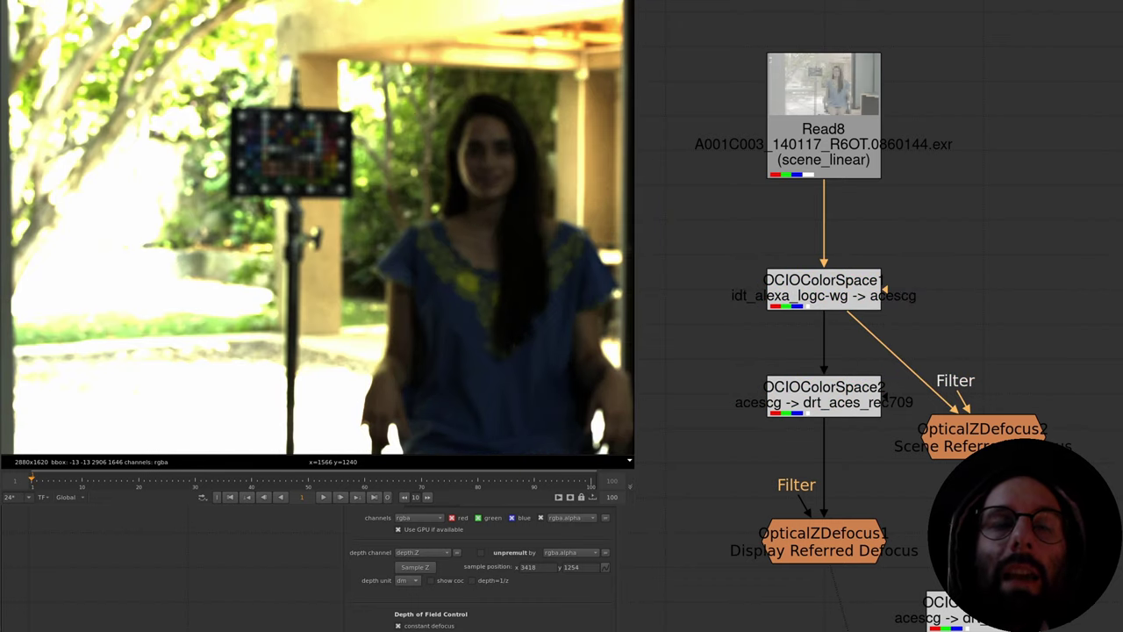
- Compare the rec709-converted scene-referred defocus with the display-referred OpticalZDefocus1 result using viewer inputs 1 and 2
click(944, 611)
key(1)
click(832, 554)
key(2)
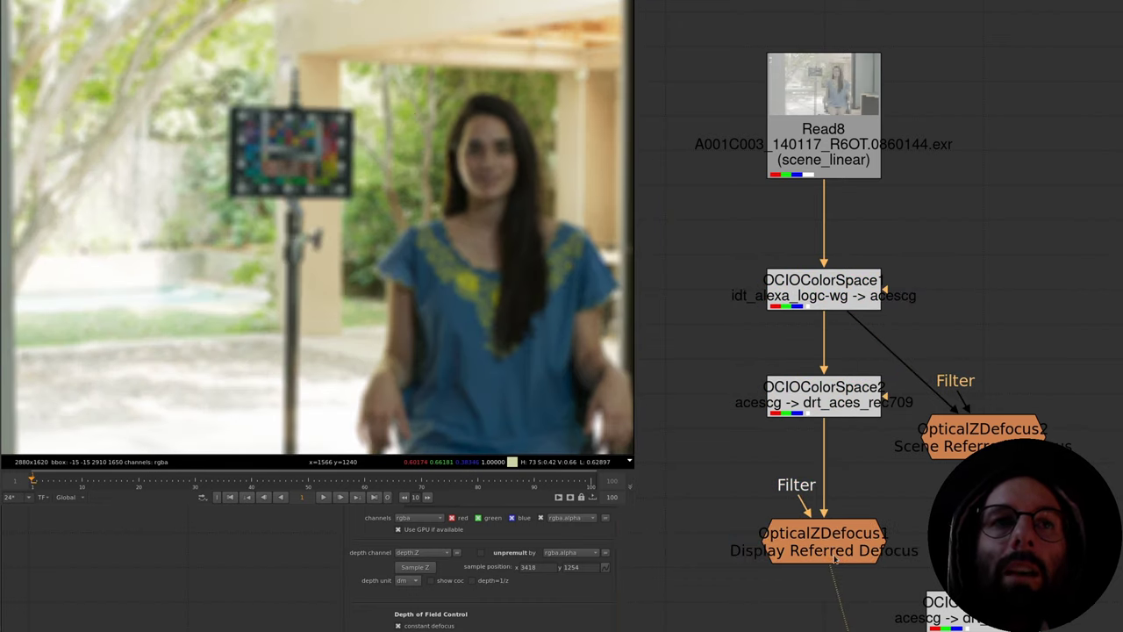
key(1)
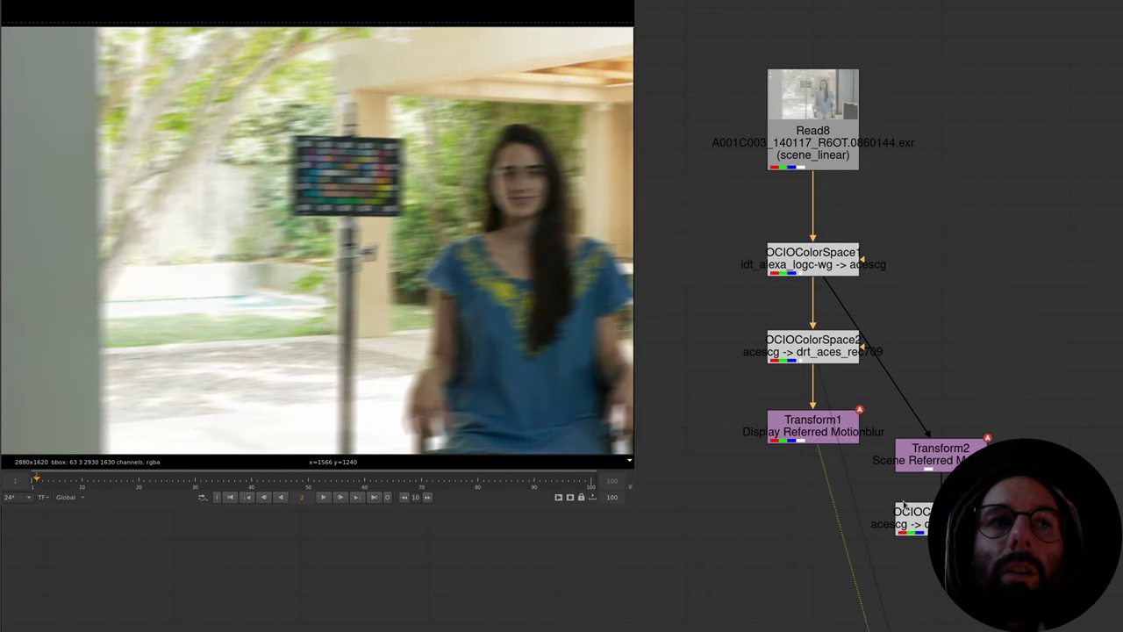
- View the OCIOColorSpace1 output and the scene-referred motion blur from Transform2
click(833, 261)
key(1)
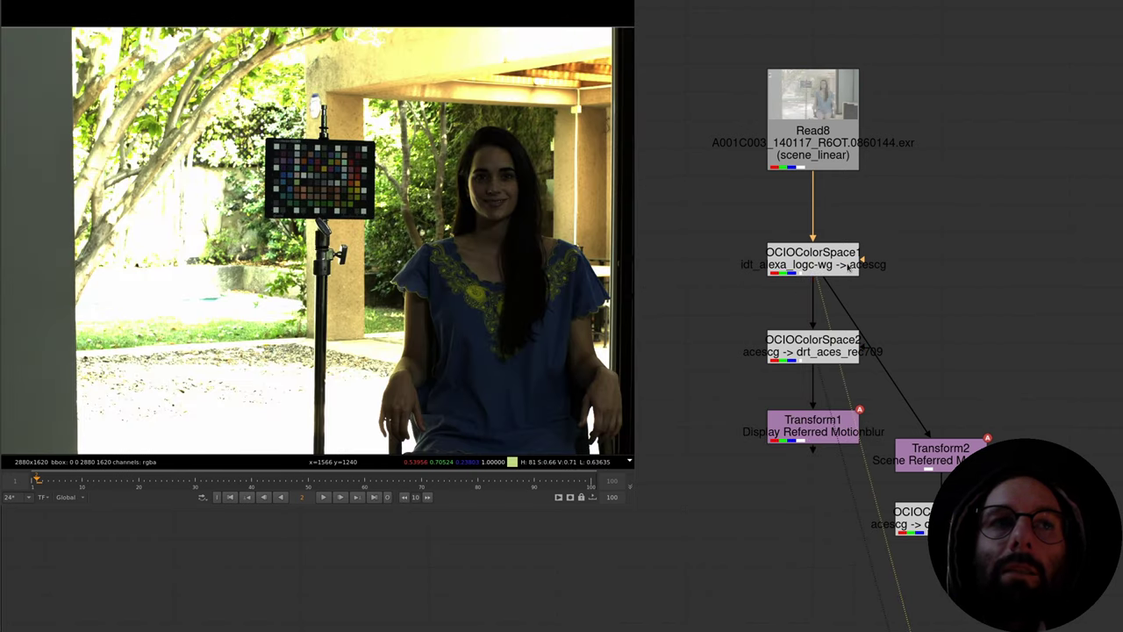
click(935, 449)
key(1)
click(907, 519)
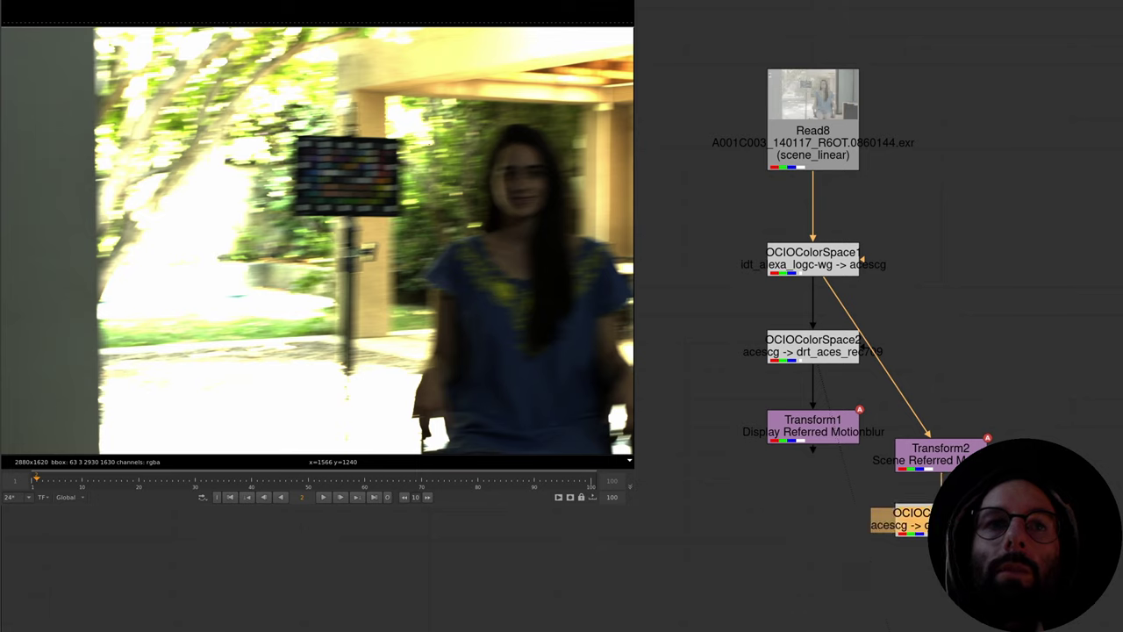
- Load the color-space conversion below Transform2 and the display-referred Transform1 motion blur into the viewer
key(1)
click(874, 520)
click(821, 432)
key(1)
click(816, 458)
key(1)
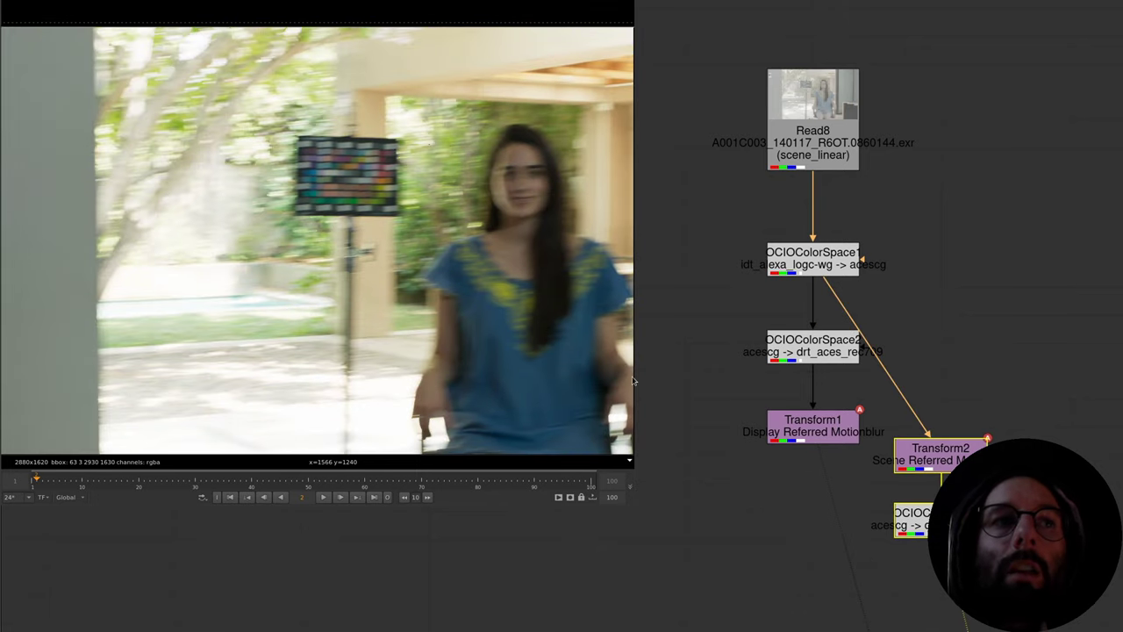
- Alternate the viewer between the scene-referred and display-referred motion blur results to compare them
key(2)
key(1)
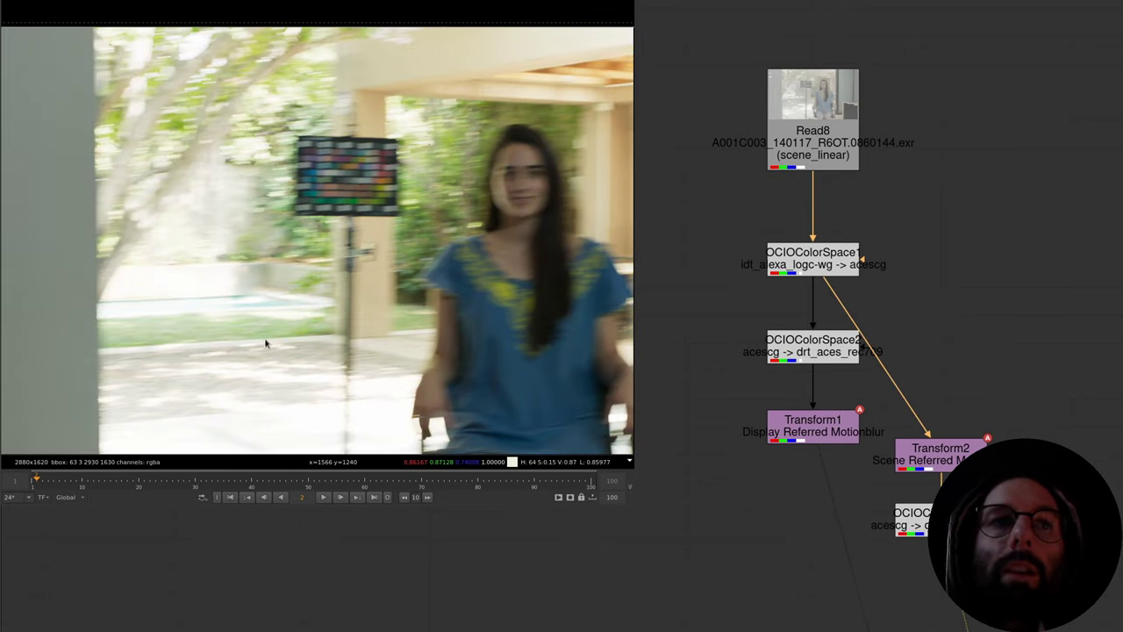
key(2)
key(1)
key(2)
key(1)
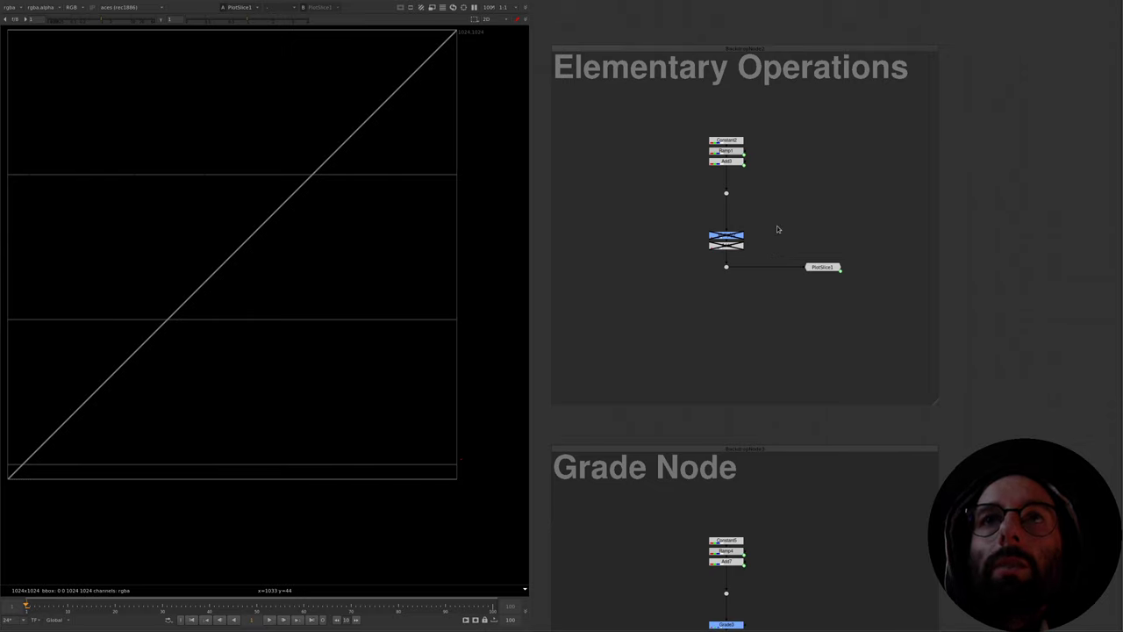
- Enable the Add4 and Multiply2 nodes and try different values on each to see how the plotted line responds
double_click(729, 245)
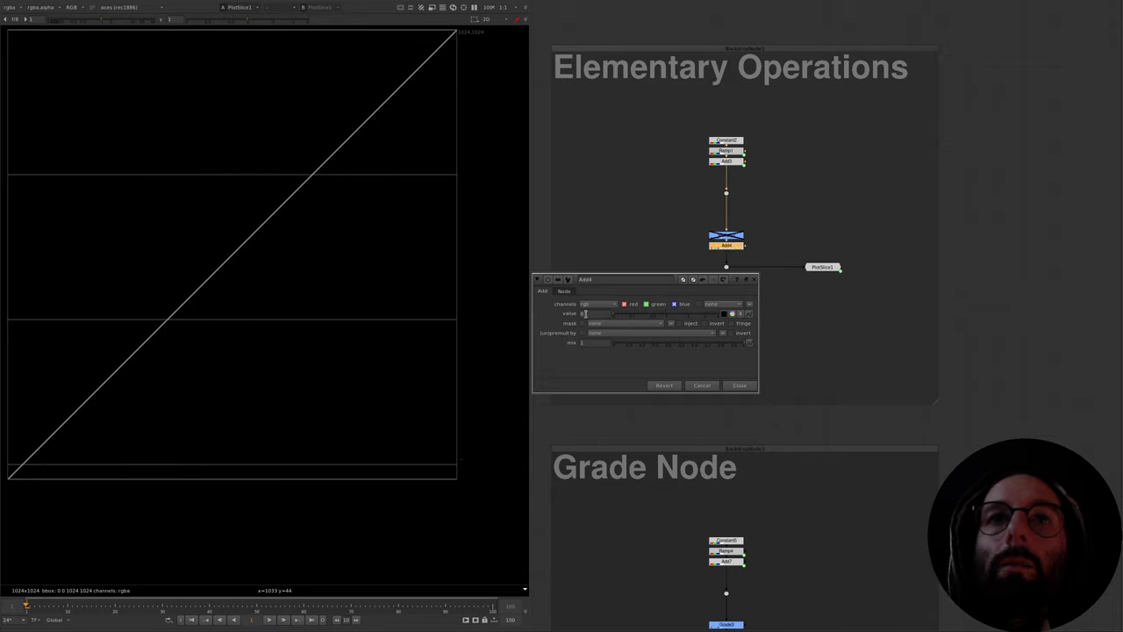
middle_drag(586, 313, 610, 321)
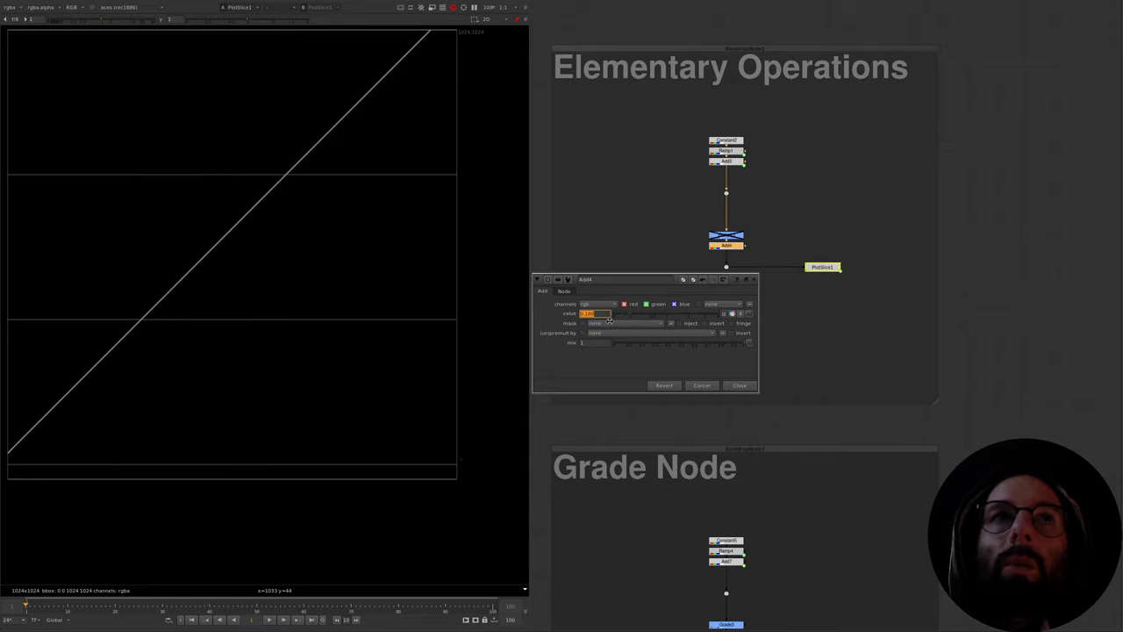
drag(609, 322, 656, 313)
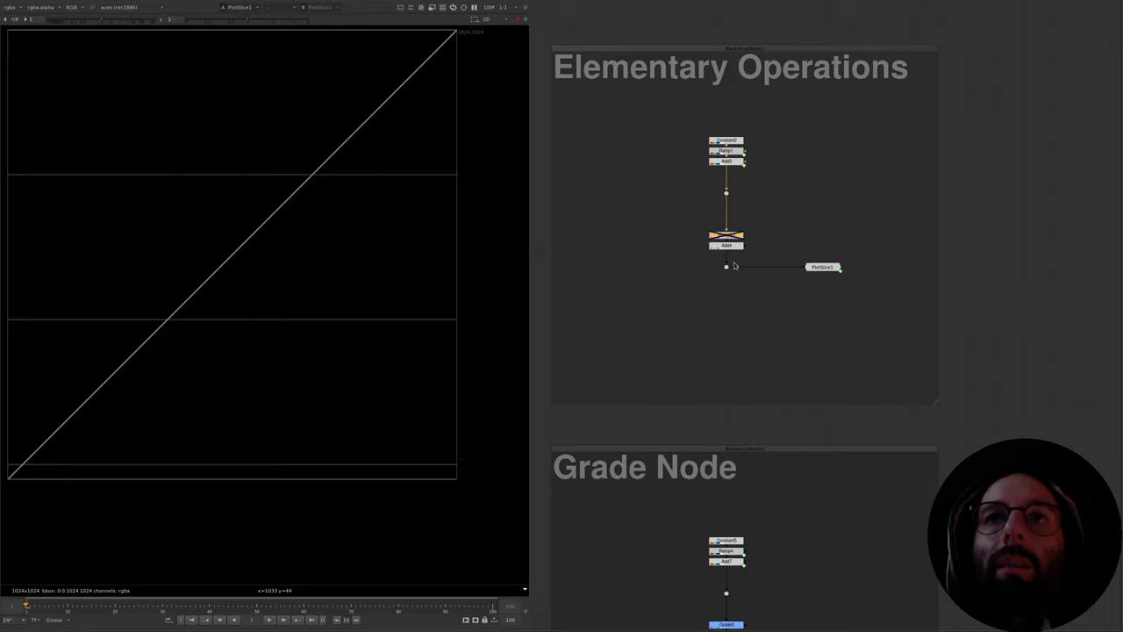
double_click(725, 269)
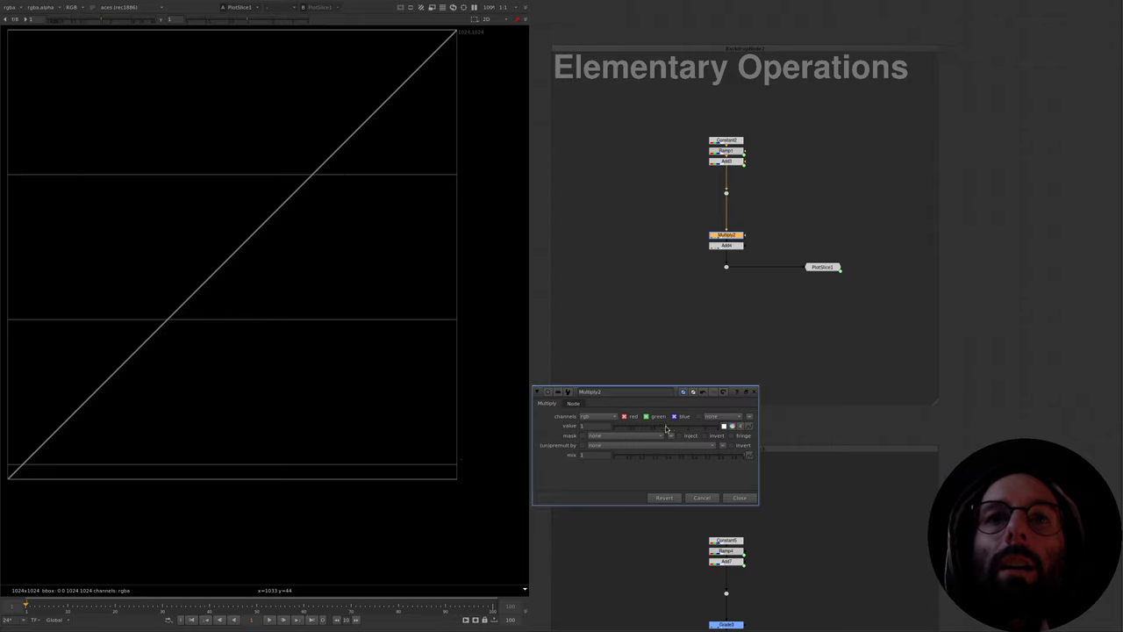
mouse_move(666, 428)
mouse_down()
mouse_move(677, 430)
mouse_move(653, 434)
mouse_move(687, 432)
mouse_move(671, 430)
mouse_up()
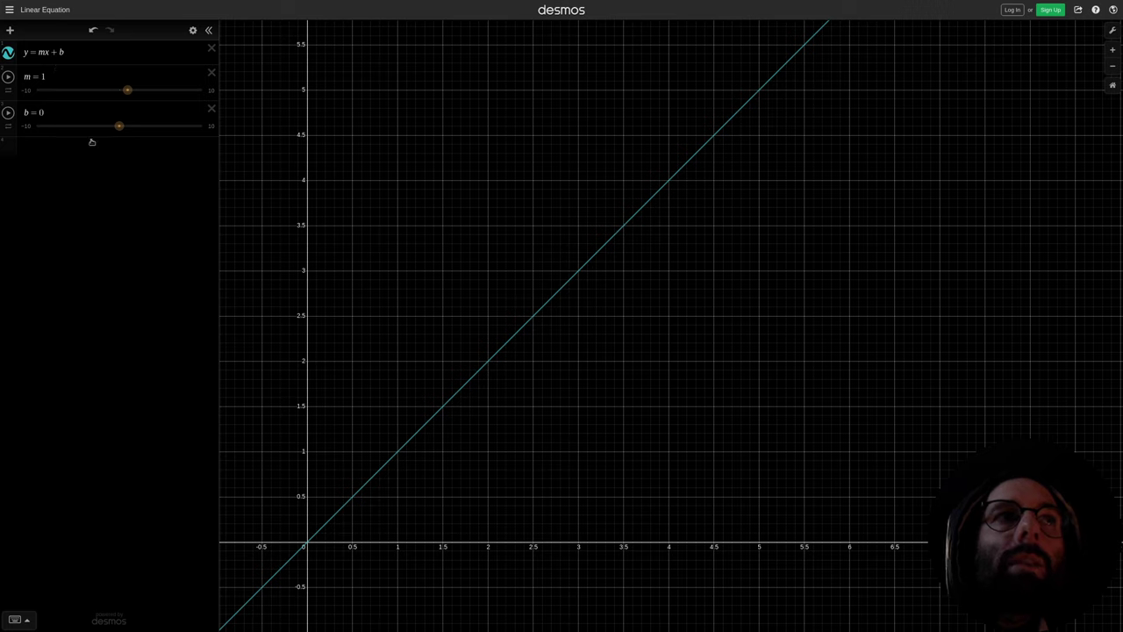
- Switch to the Desmos Linear Equation graph, try different m and b values in y = mx + b, and undo the changes
drag(127, 90, 119, 126)
drag(128, 90, 117, 139)
key(ctrl+z)
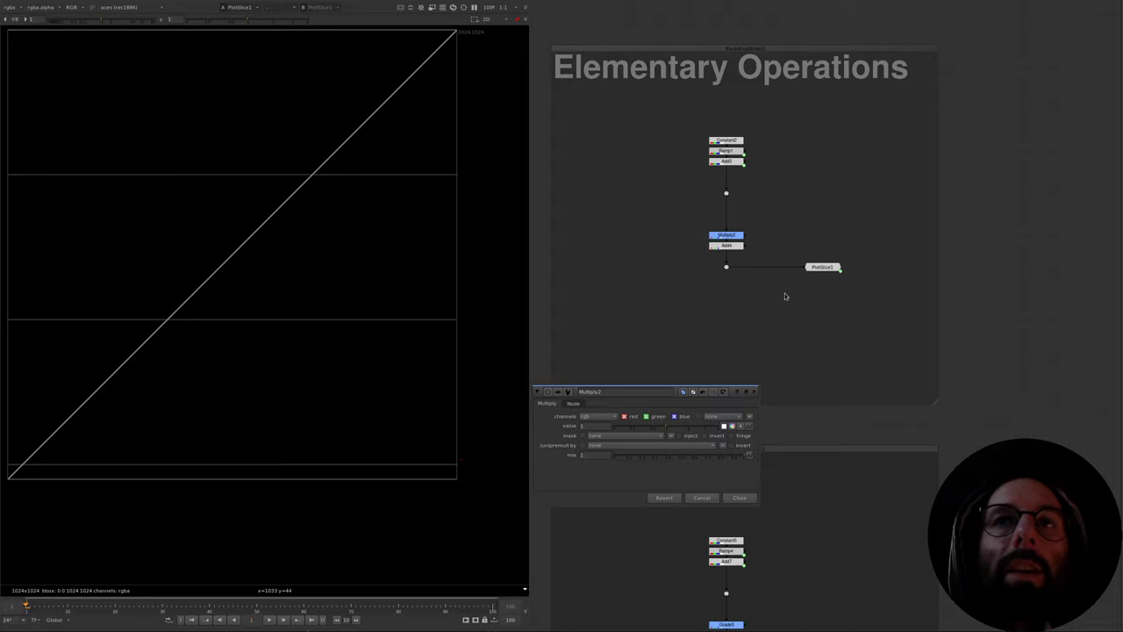
- Switch back to Nuke, insert a copy of Add4 directly above Multiply2, and set the copy's value to -1
drag(784, 296, 907, 221)
click(840, 220)
click(728, 247)
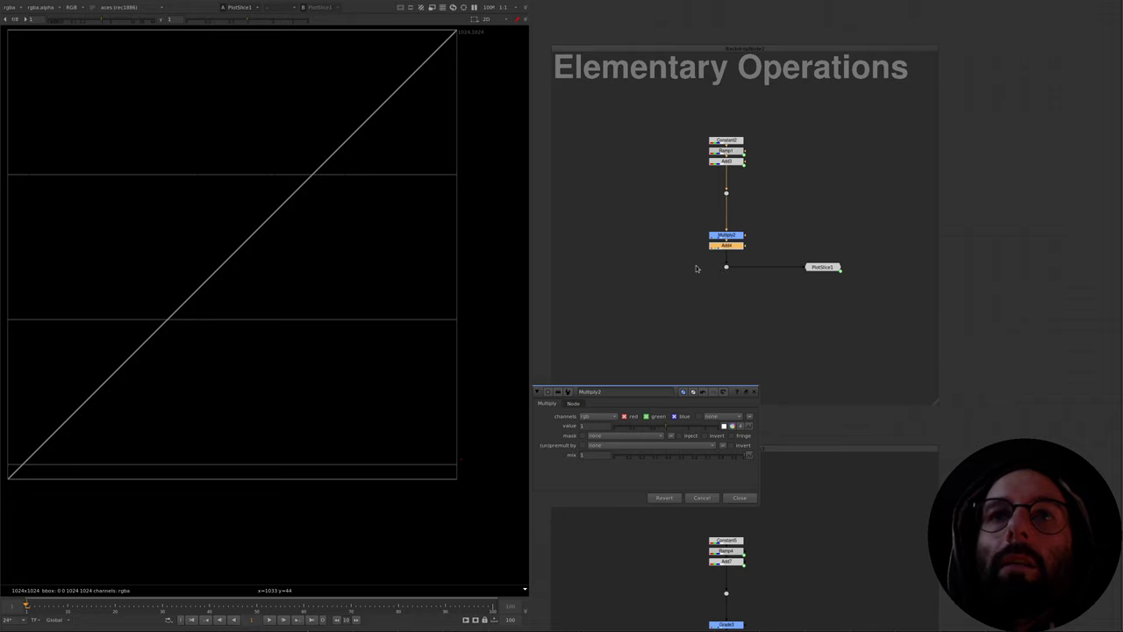
drag(760, 224, 729, 223)
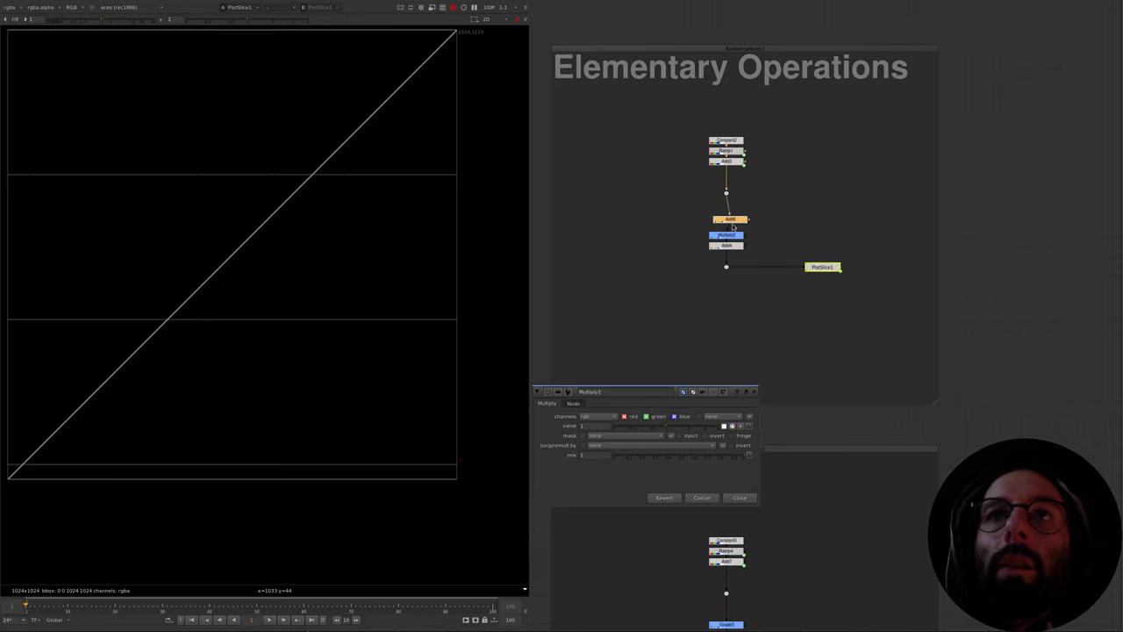
double_click(730, 225)
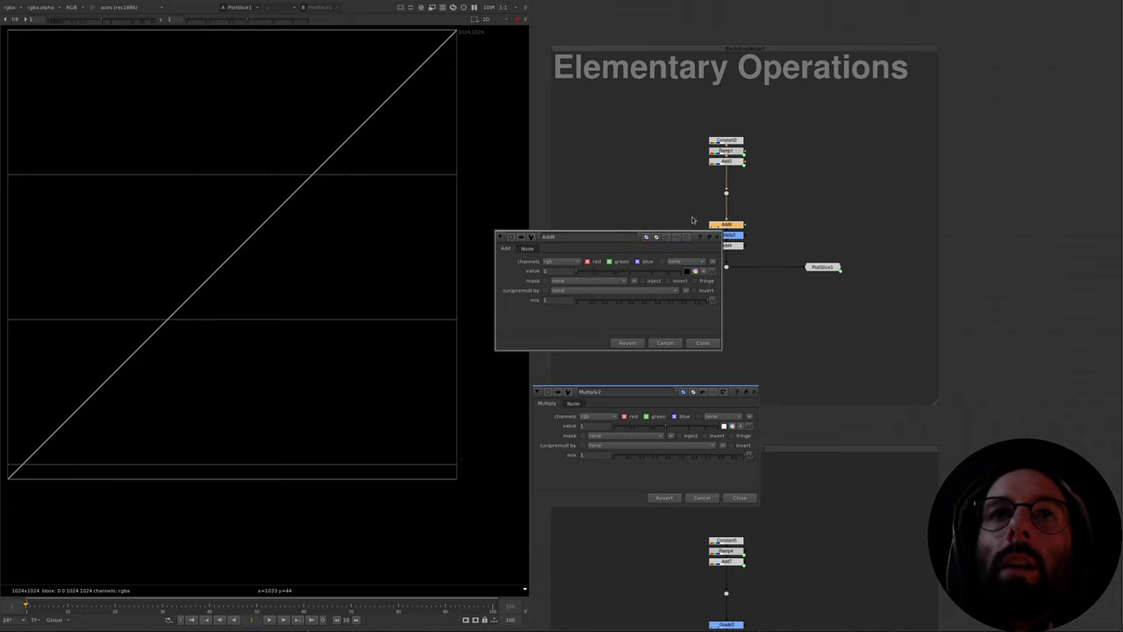
double_click(550, 271)
text(-1)
key(Return)
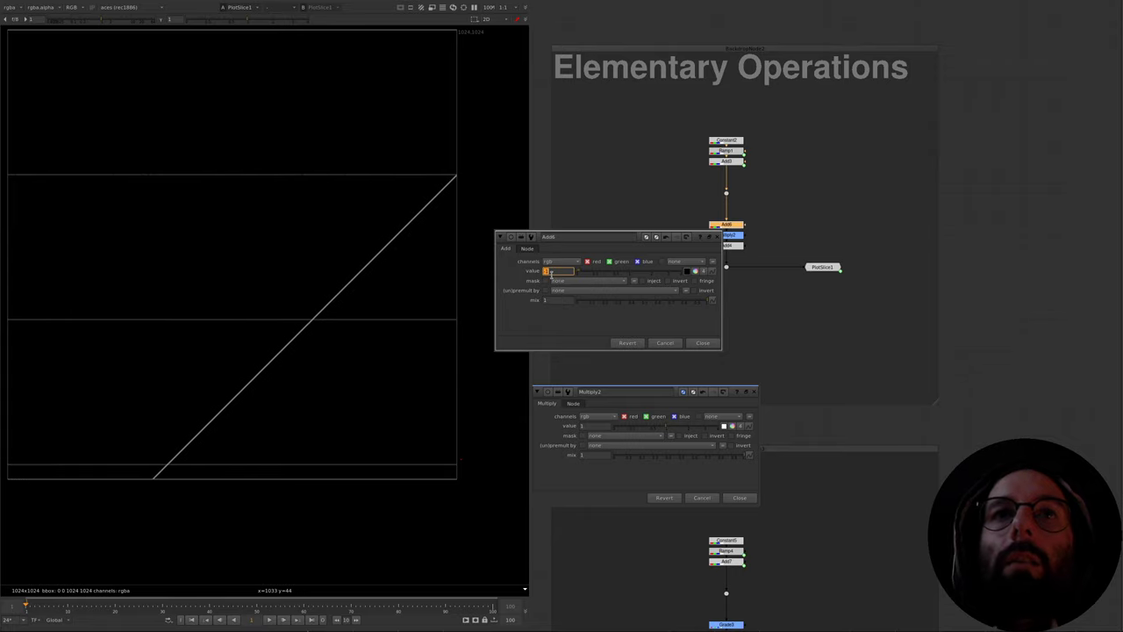
- Set the value of Add4 below Multiply2 to 1 and close the open node properties
double_click(730, 247)
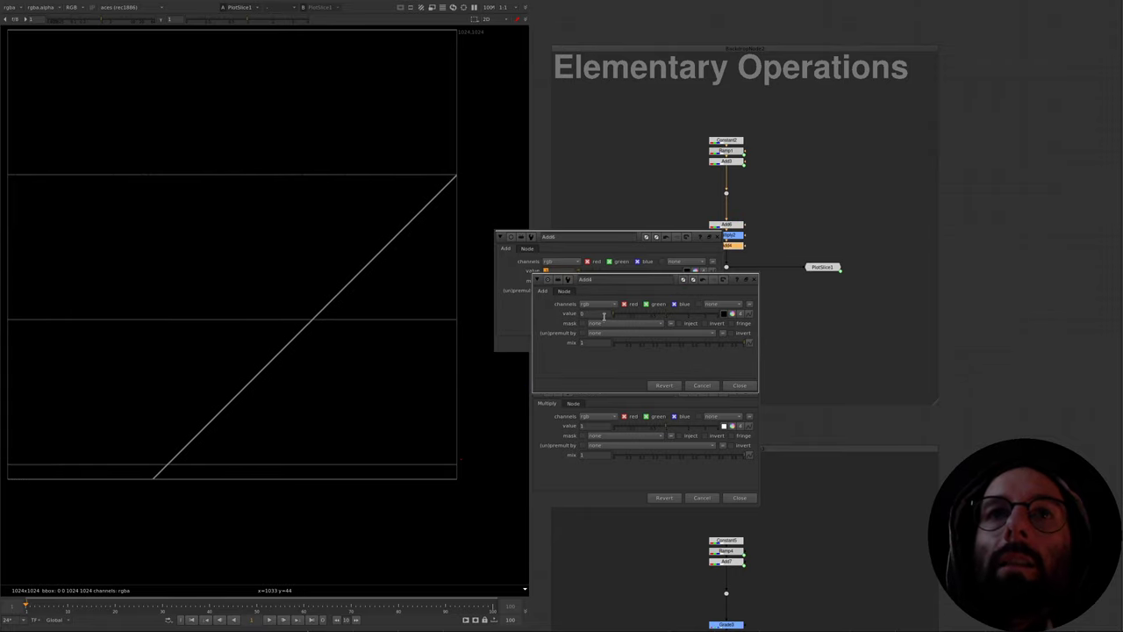
double_click(604, 314)
text(1)
key(Return)
click(739, 385)
click(776, 312)
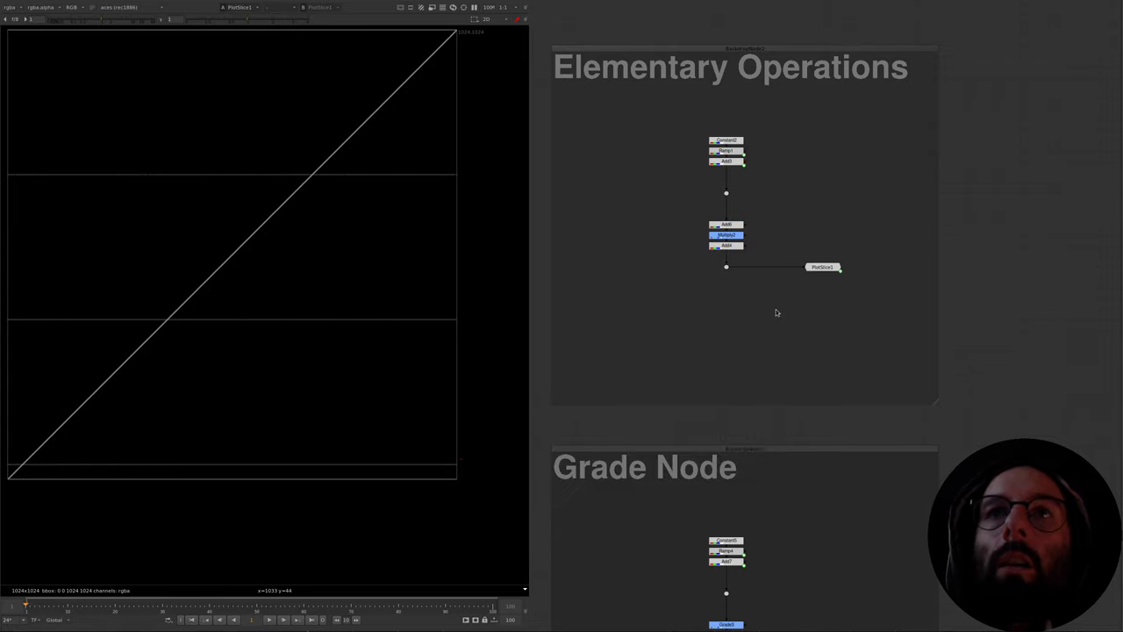
- Try a value of 0.78 on Multiply2 between the two Add nodes, reset it to the default, and close its properties
double_click(720, 233)
drag(863, 221, 782, 313)
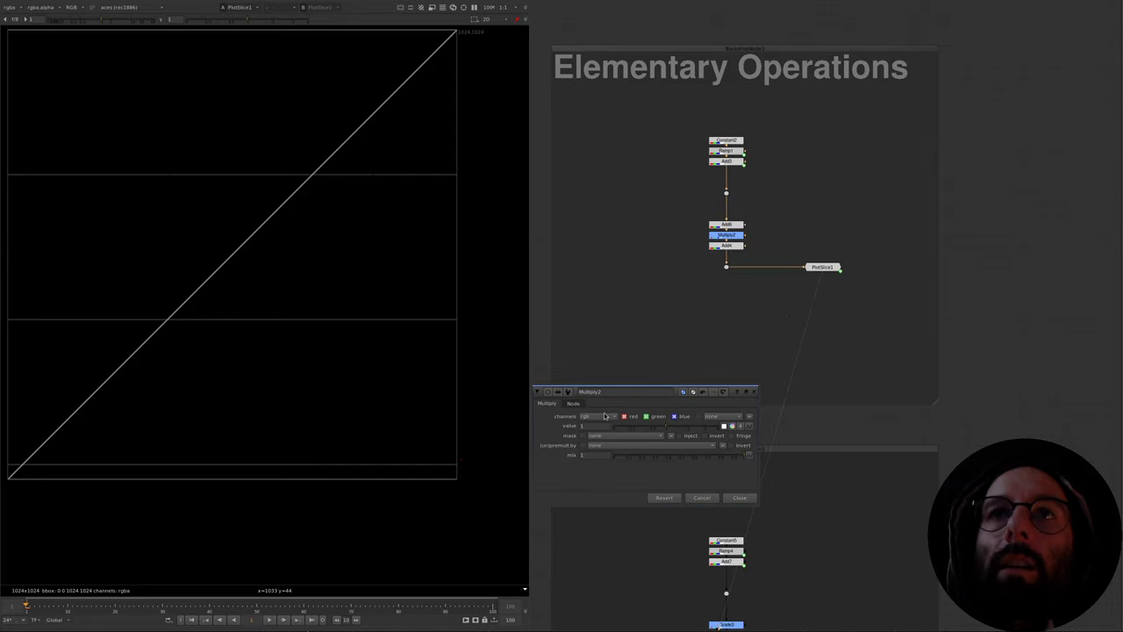
mouse_move(666, 428)
mouse_down()
mouse_move(650, 431)
mouse_move(673, 430)
mouse_move(653, 429)
mouse_move(663, 430)
mouse_up()
click(740, 224)
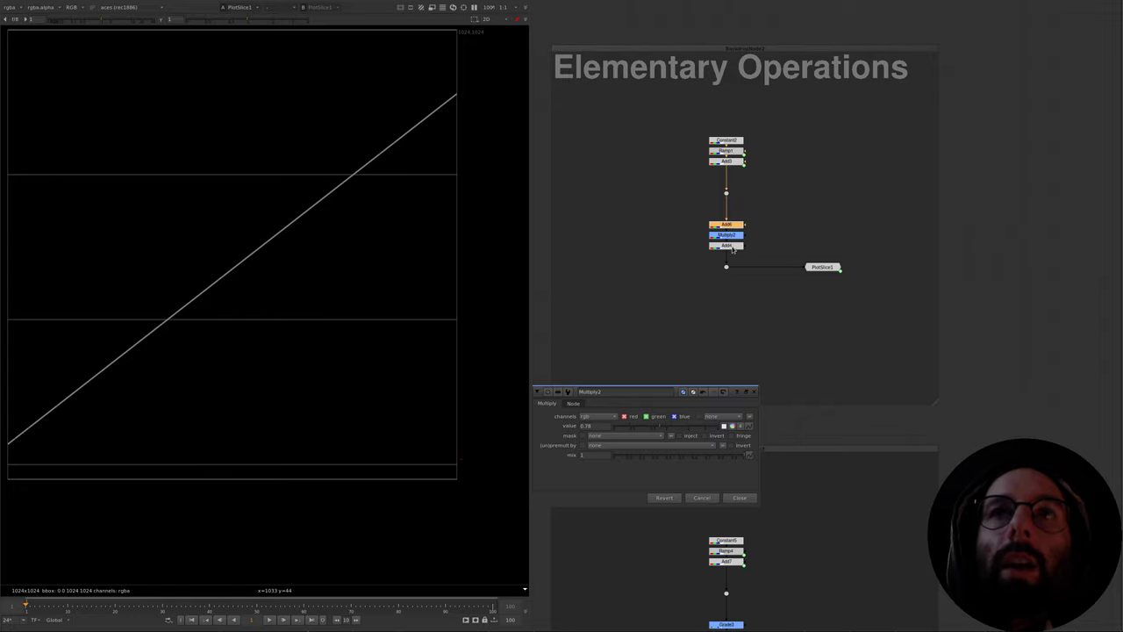
click(776, 273)
ctrl+click(663, 426)
ctrl+click(754, 391)
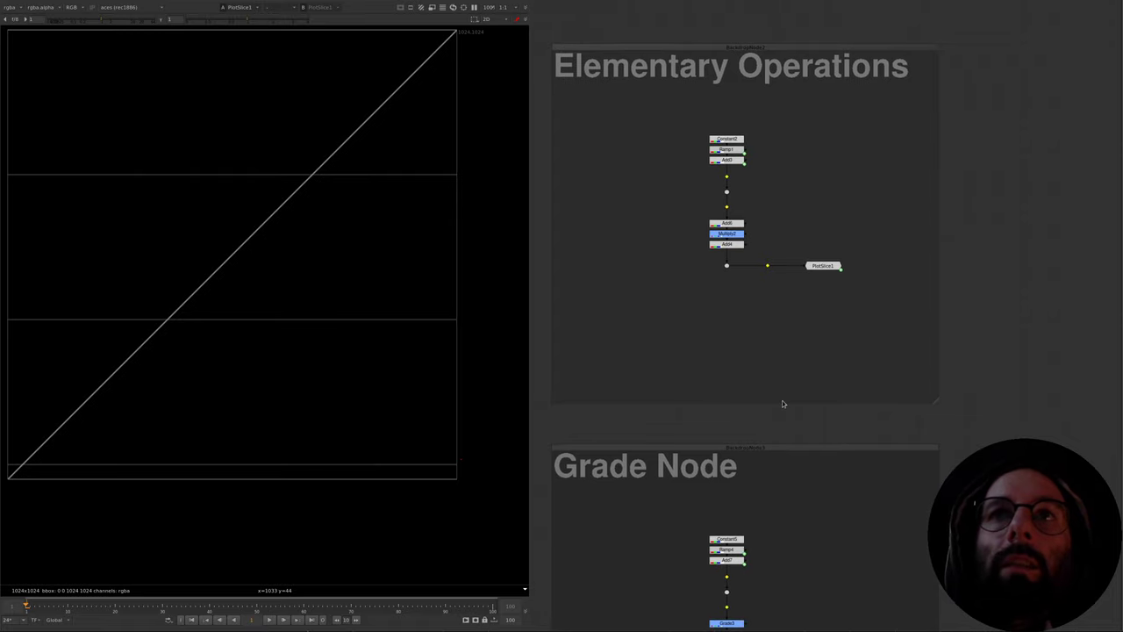
- View PlotSlice4 from the Grade Node section and open the properties of Grade3
scroll(798, 455, down, 10)
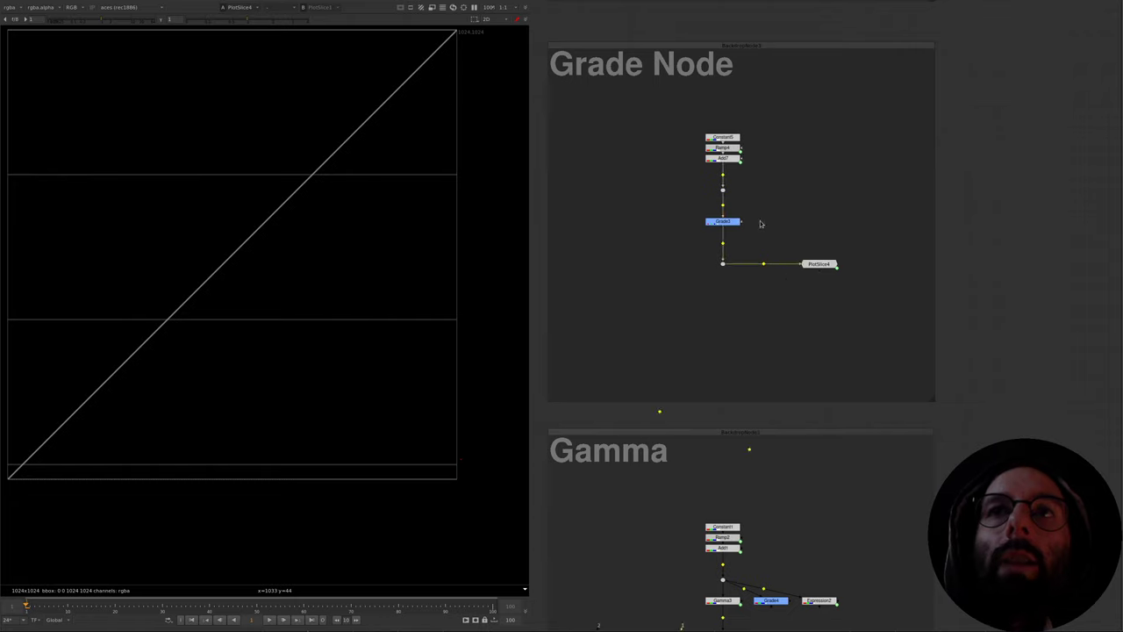
double_click(731, 222)
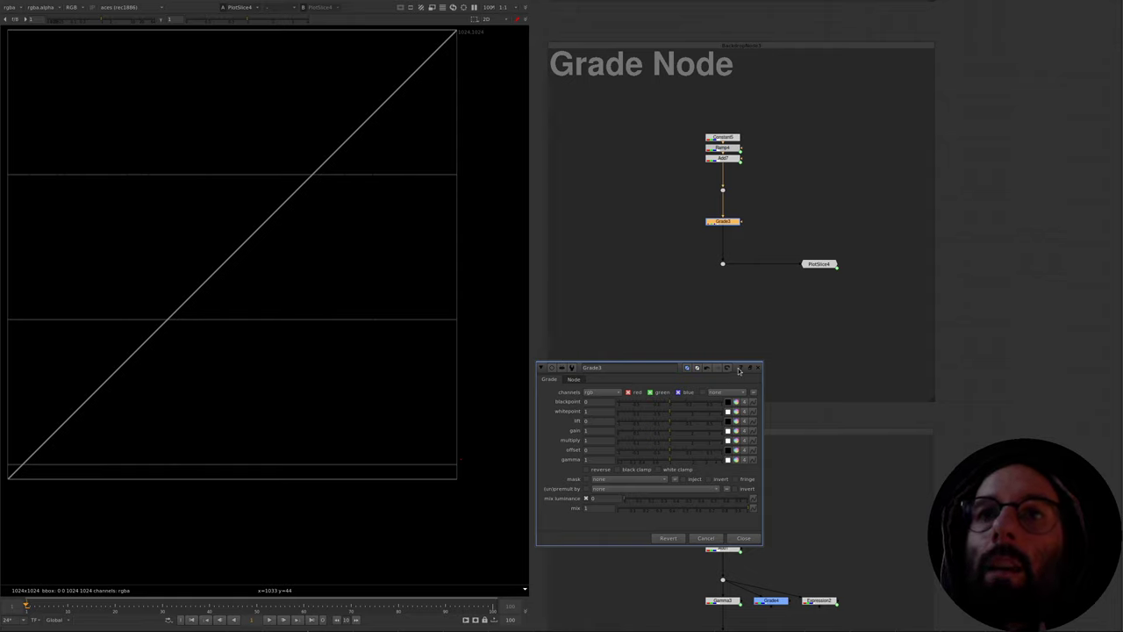
mouse_move(738, 369)
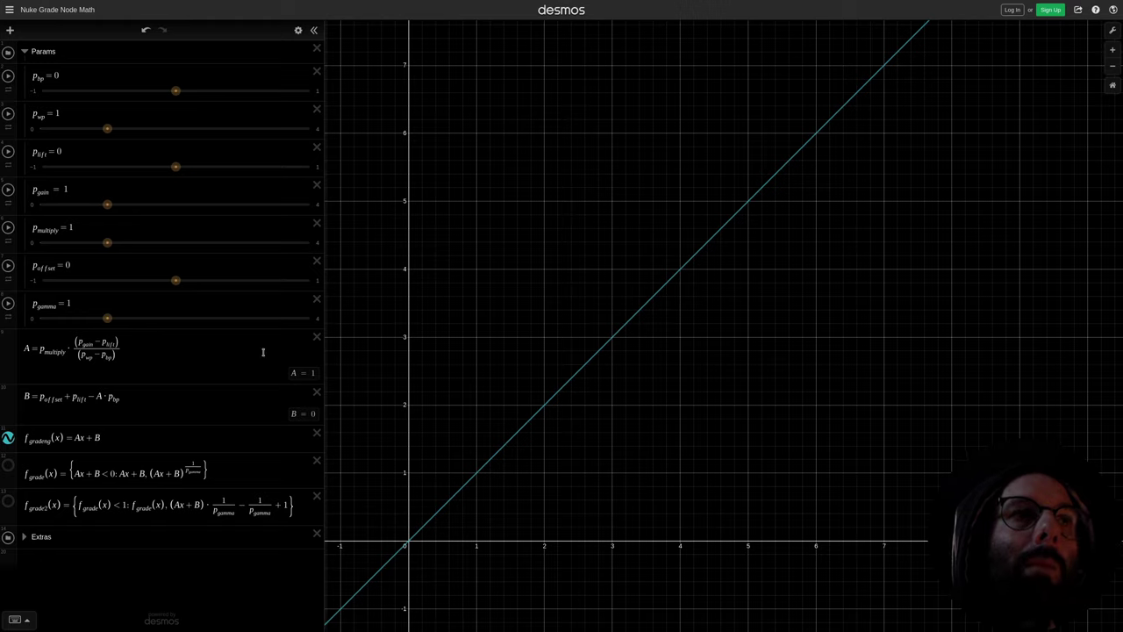
- Switch to the Desmos Nuke Grade Node Math graph and examine the A and B formulas and the linear Ax + B function
click(25, 348)
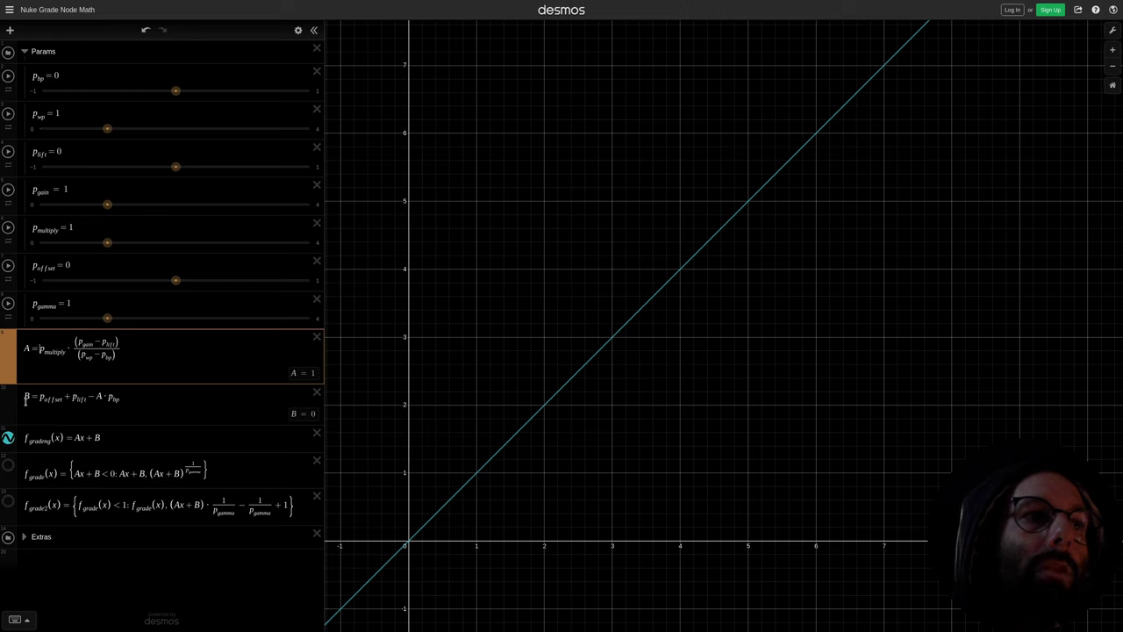
click(79, 442)
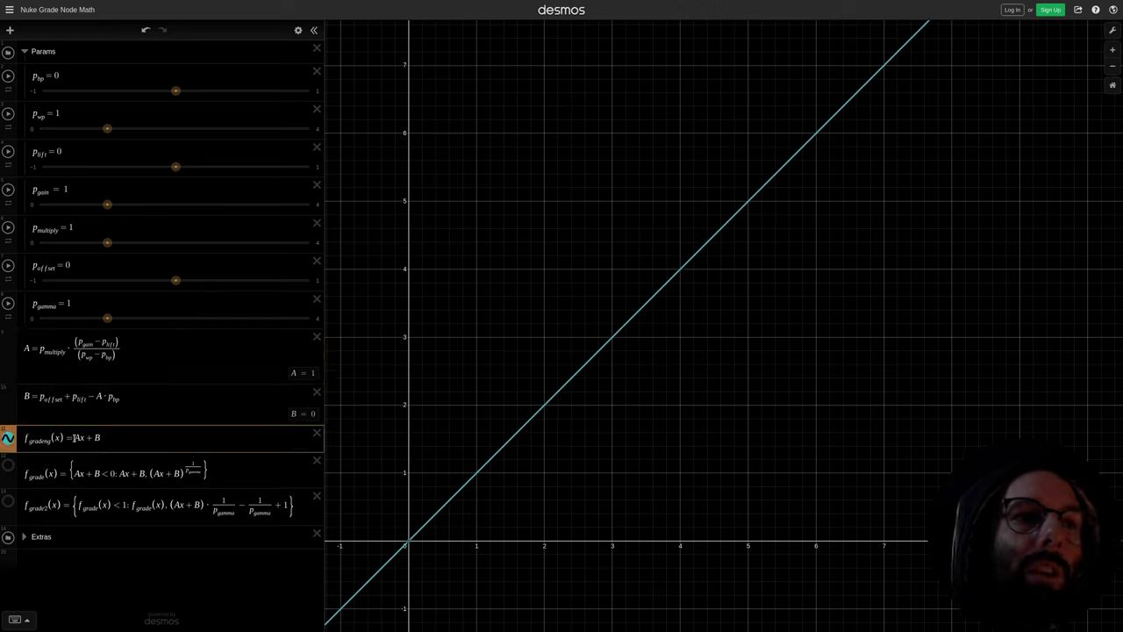
drag(75, 437, 110, 439)
click(110, 439)
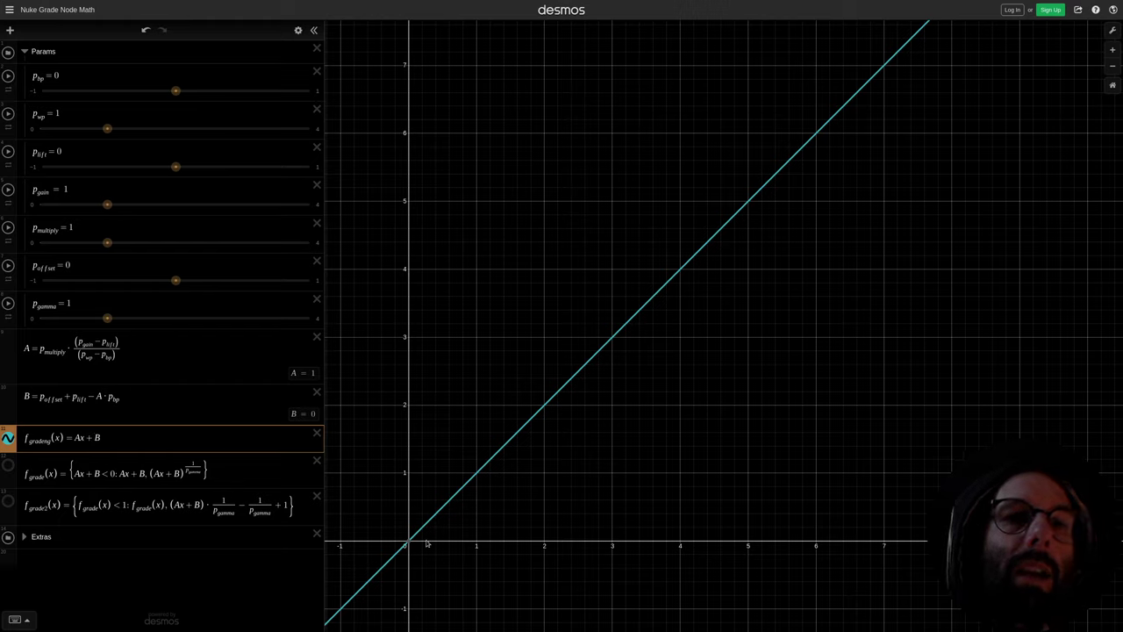
- Try different black point, lift, gain, multiply and offset parameters in the grade graph, returning each to its original value
drag(176, 90, 152, 137)
key(ctrl+z)
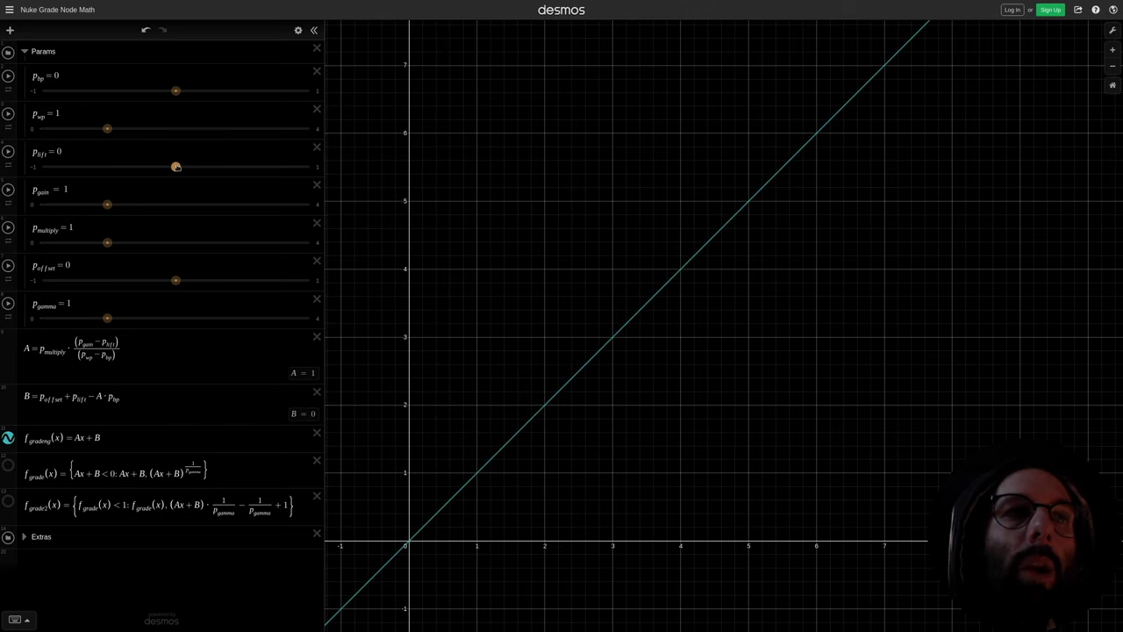
drag(175, 166, 223, 165)
key(ctrl+z)
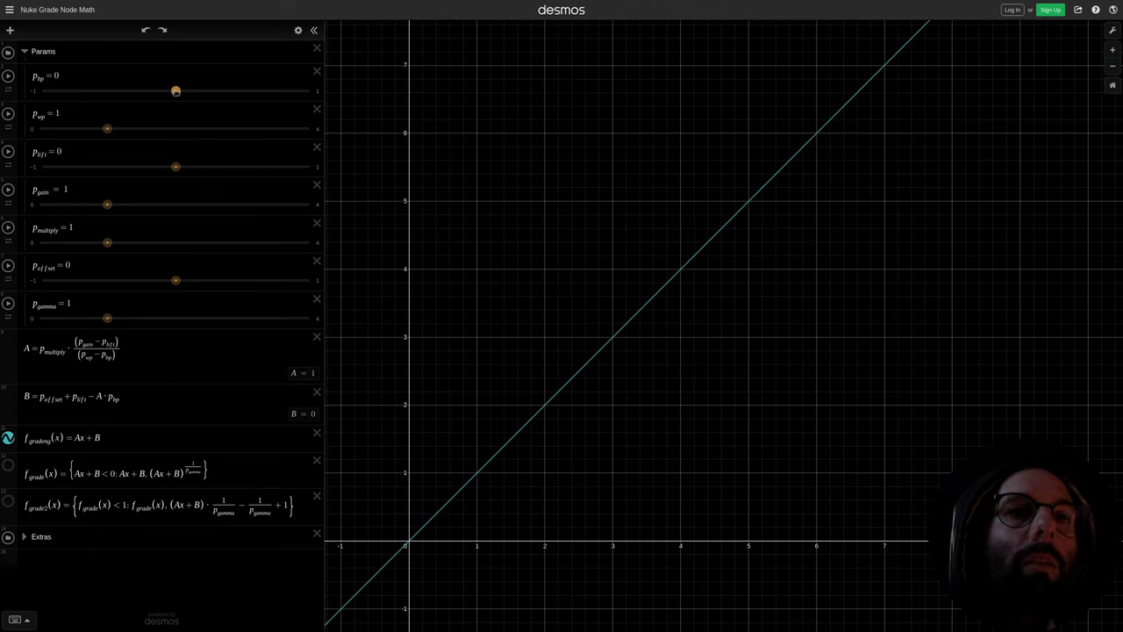
drag(176, 91, 212, 91)
key(ctrl+z)
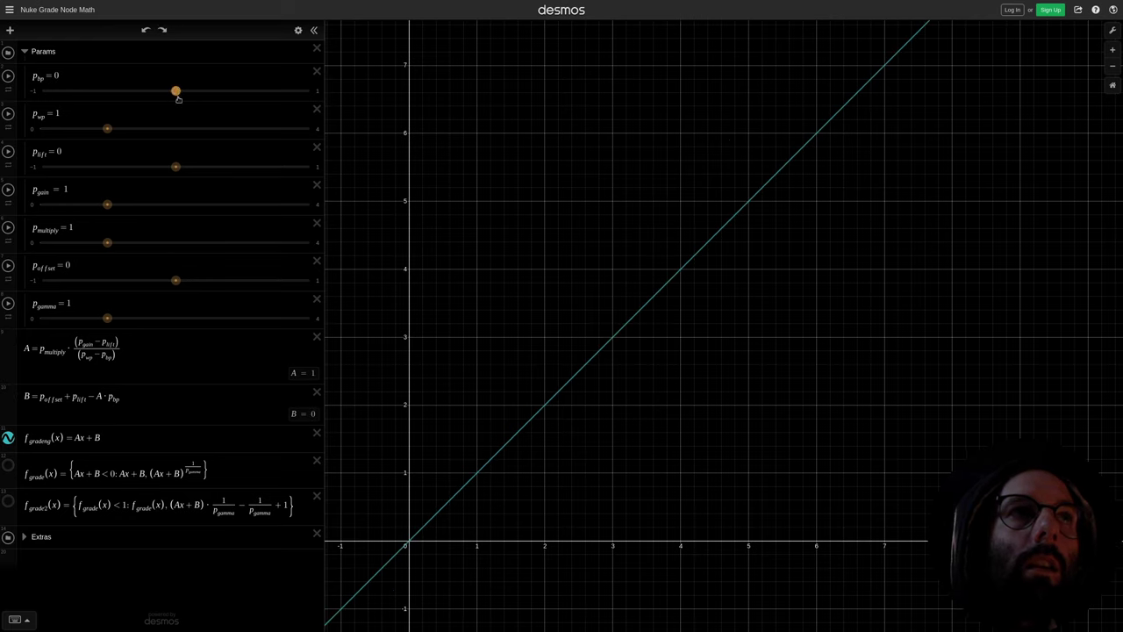
drag(107, 206, 107, 243)
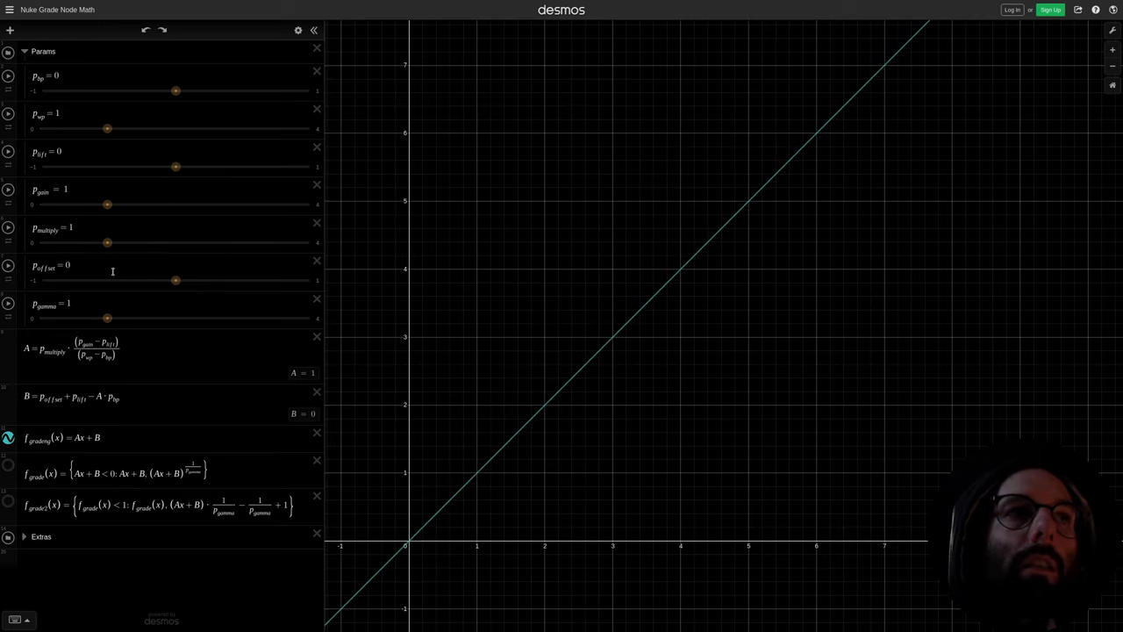
mouse_move(175, 280)
mouse_down()
mouse_move(293, 279)
mouse_move(115, 284)
mouse_move(258, 281)
mouse_move(175, 281)
mouse_up()
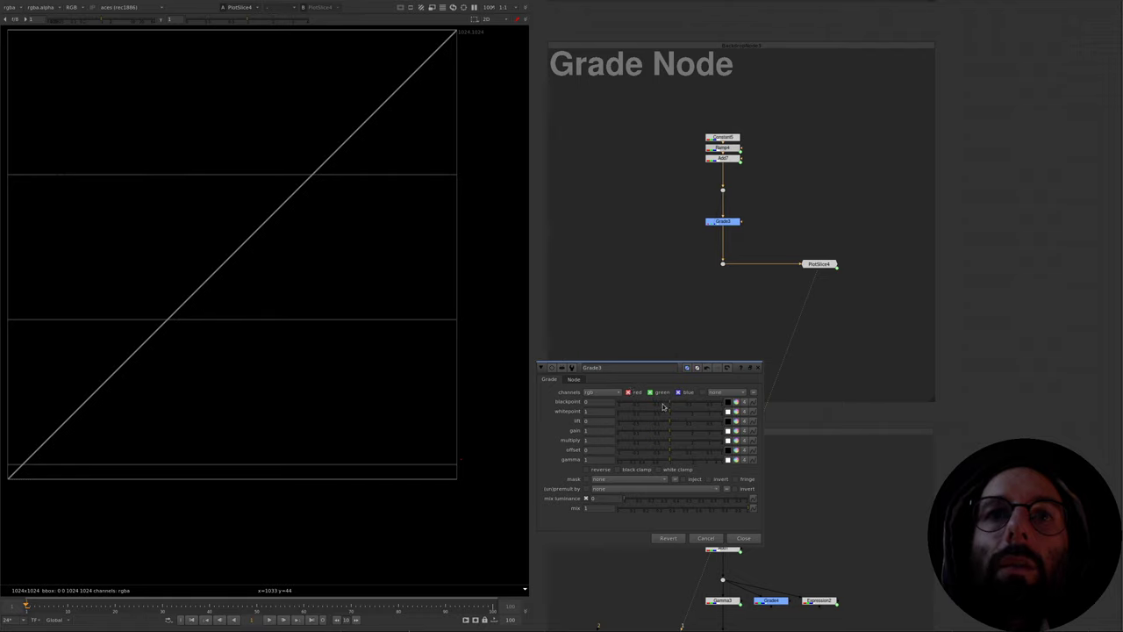
- Switch back to Nuke, try adjusting Grade3's parameters starting with blackpoint, and undo the changes
drag(670, 404, 676, 434)
key(ctrl+z)
key(ctrl+z)
key(ctrl+z)
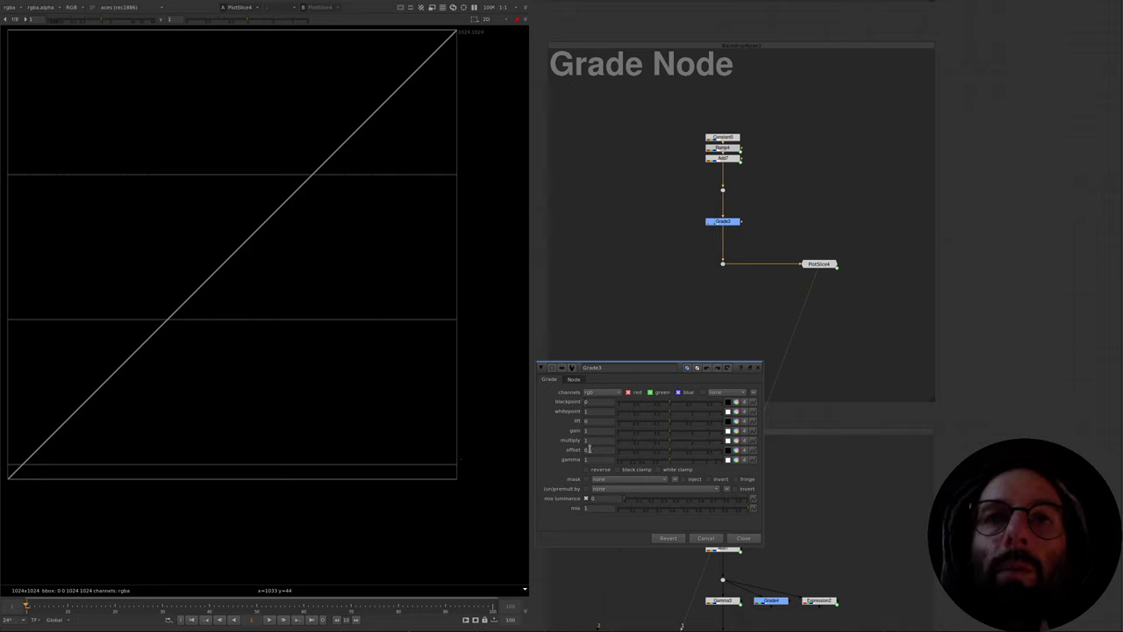
click(557, 405)
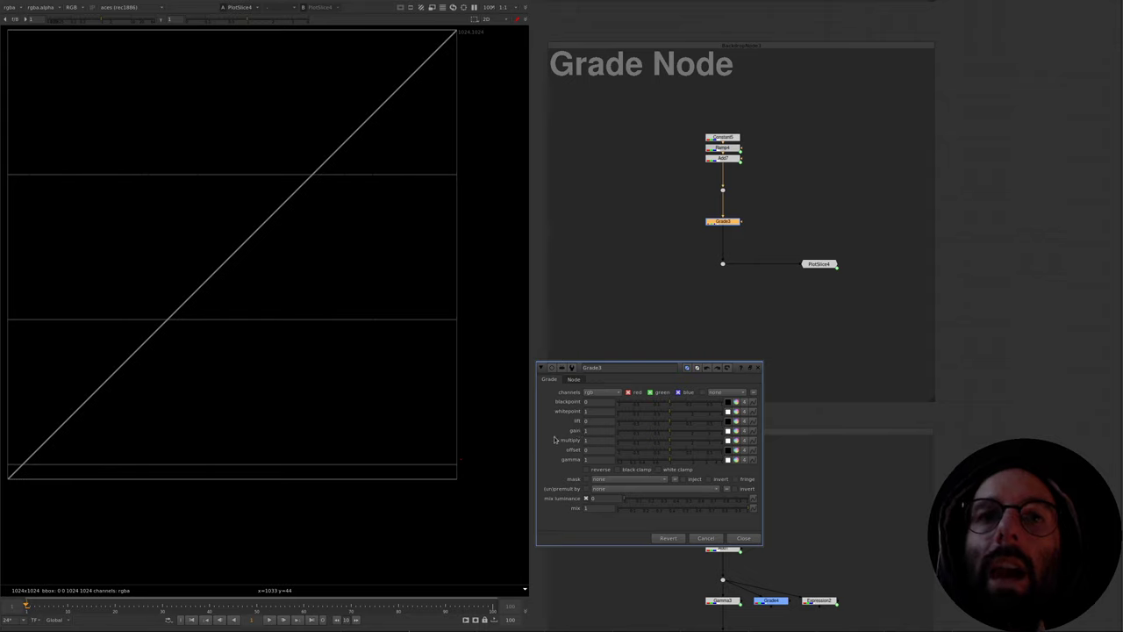
click(590, 440)
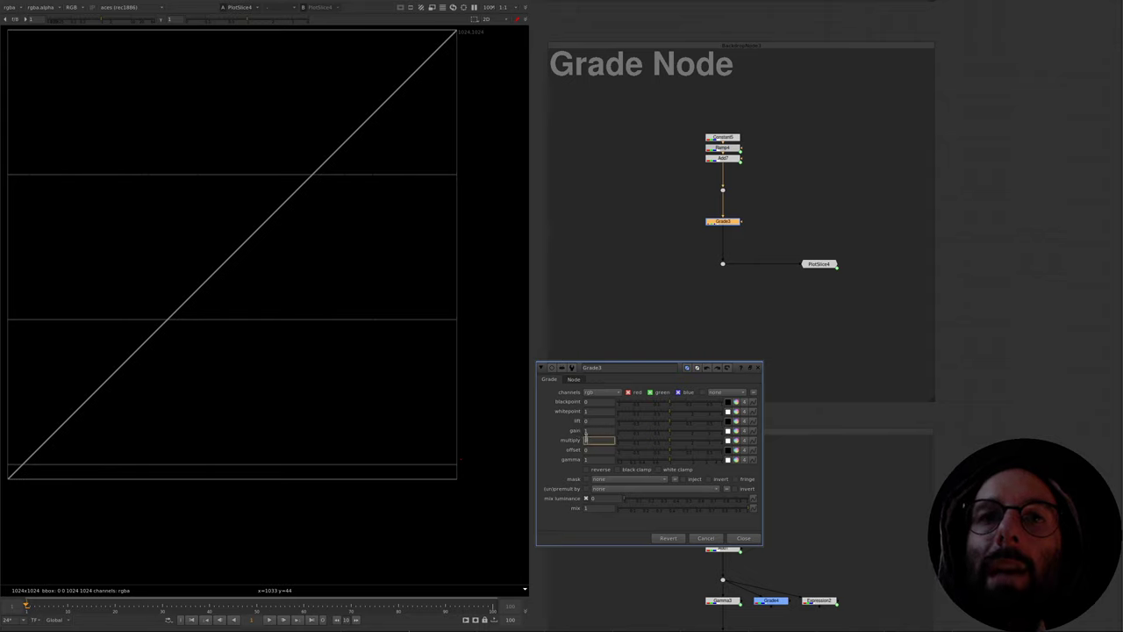
click(552, 448)
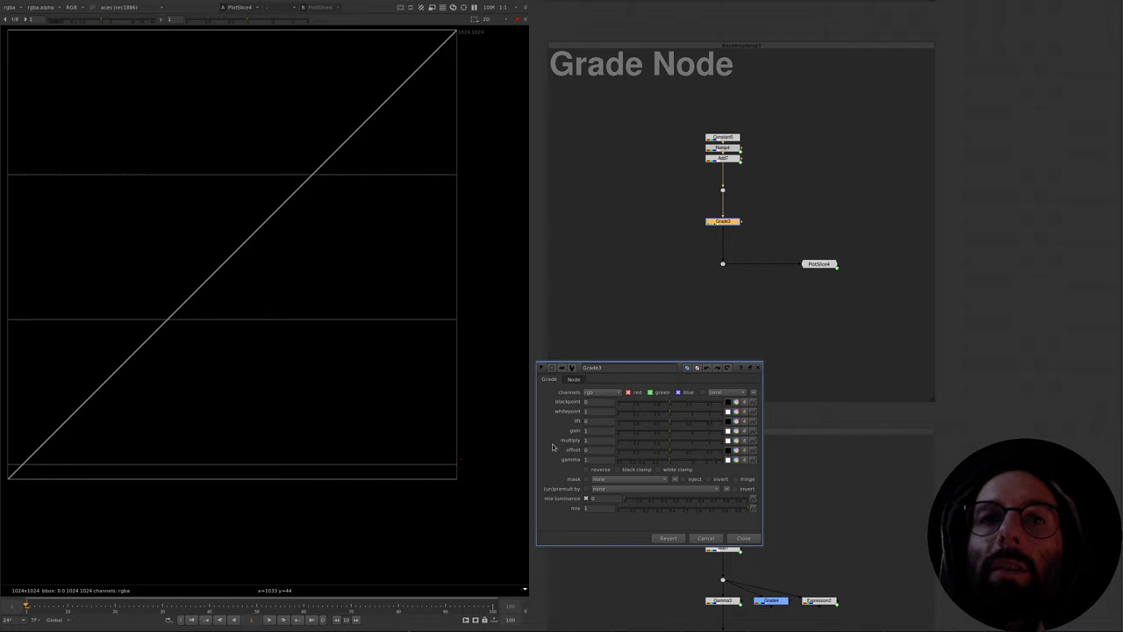
- Vary Grade3's linear parameters starting with blackpoint, restore them, and raise the gamma
drag(671, 402, 647, 434)
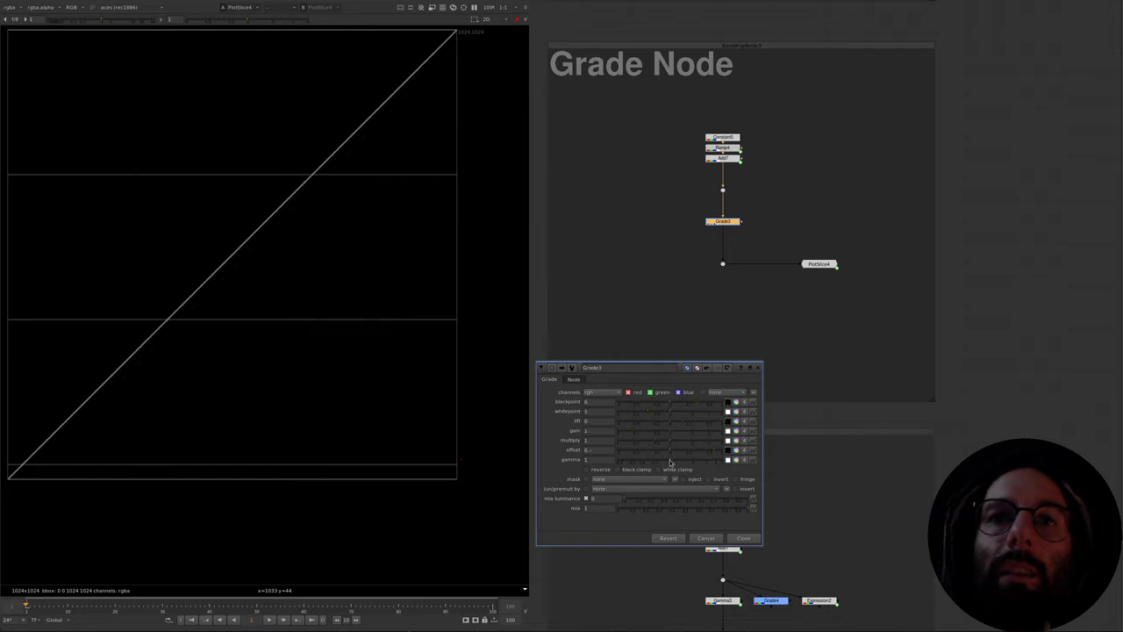
drag(671, 461, 697, 462)
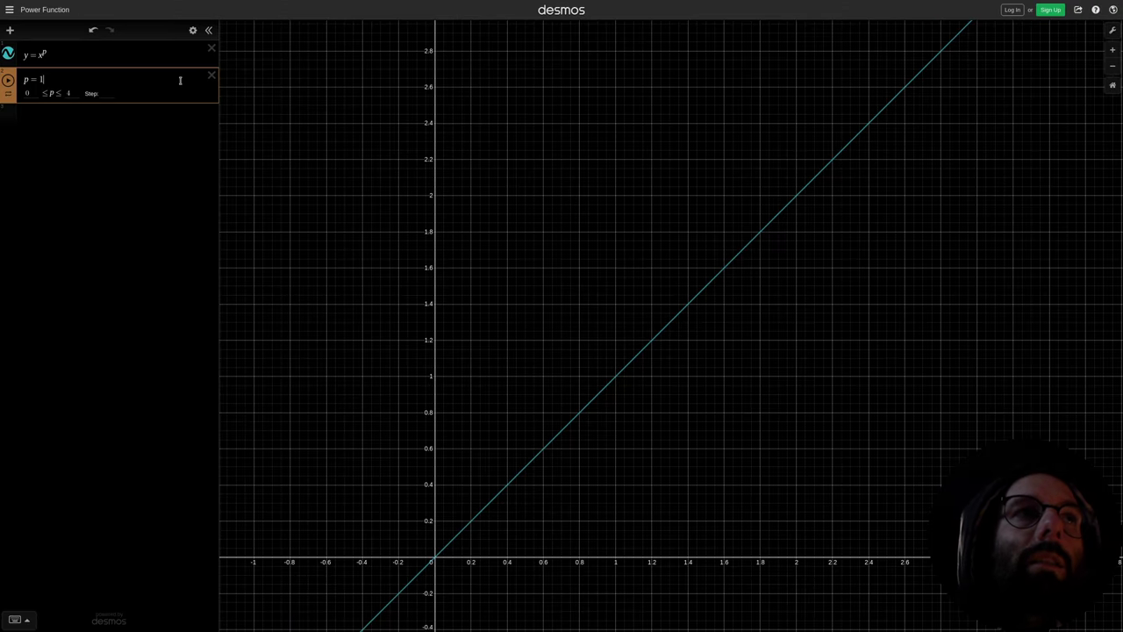
- Switch to the Desmos Power Function graph and set the exponent p in y = x^p to 2.2
click(120, 176)
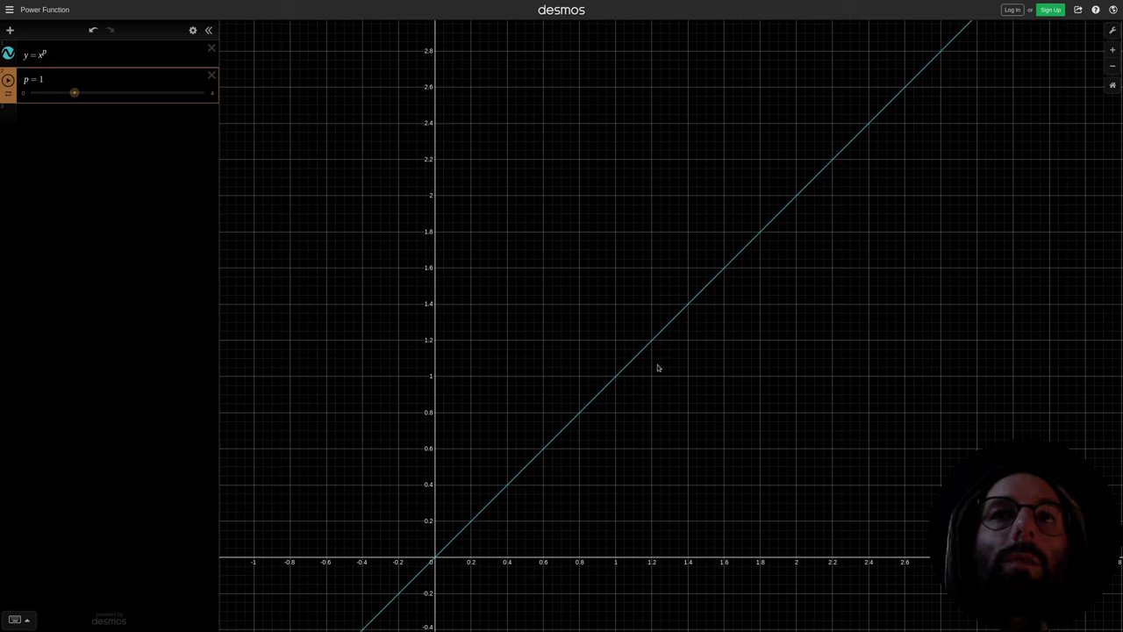
drag(75, 92, 128, 93)
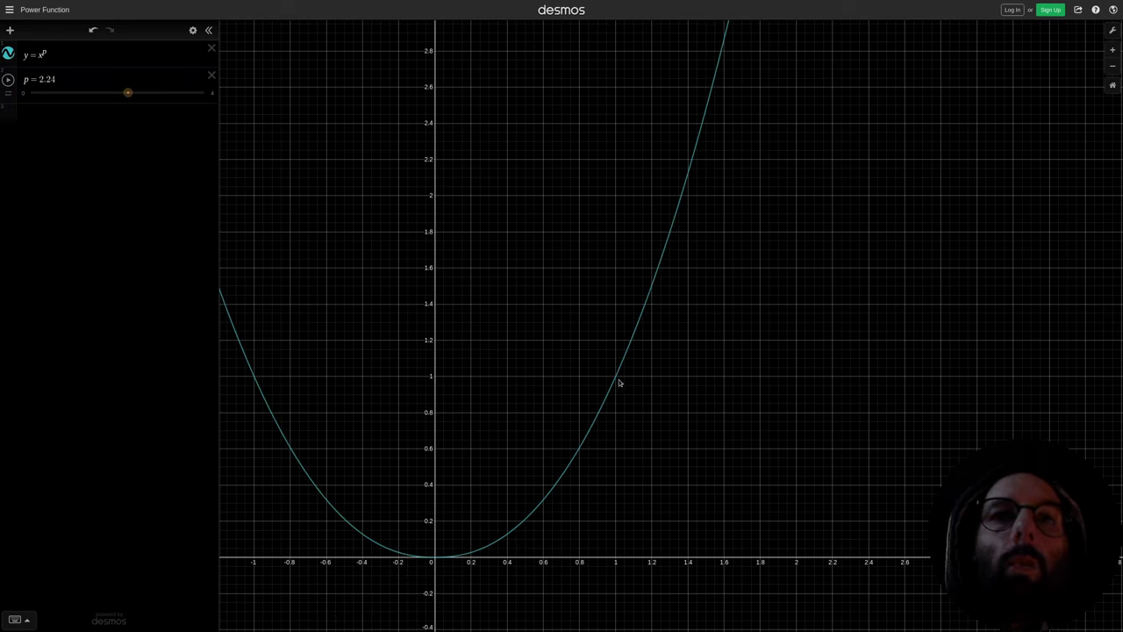
mouse_move(128, 93)
mouse_down()
mouse_move(79, 92)
mouse_move(125, 92)
mouse_up()
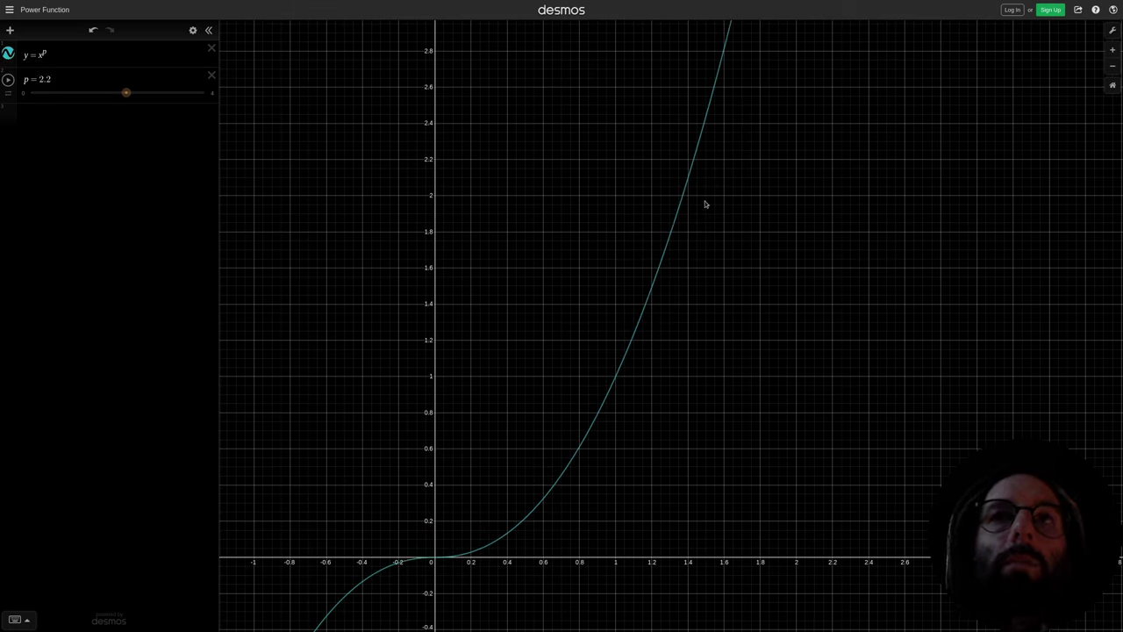
- Plot the line x alongside y = x^p in the Power Function graph and lower the exponent p
click(125, 129)
text(x)
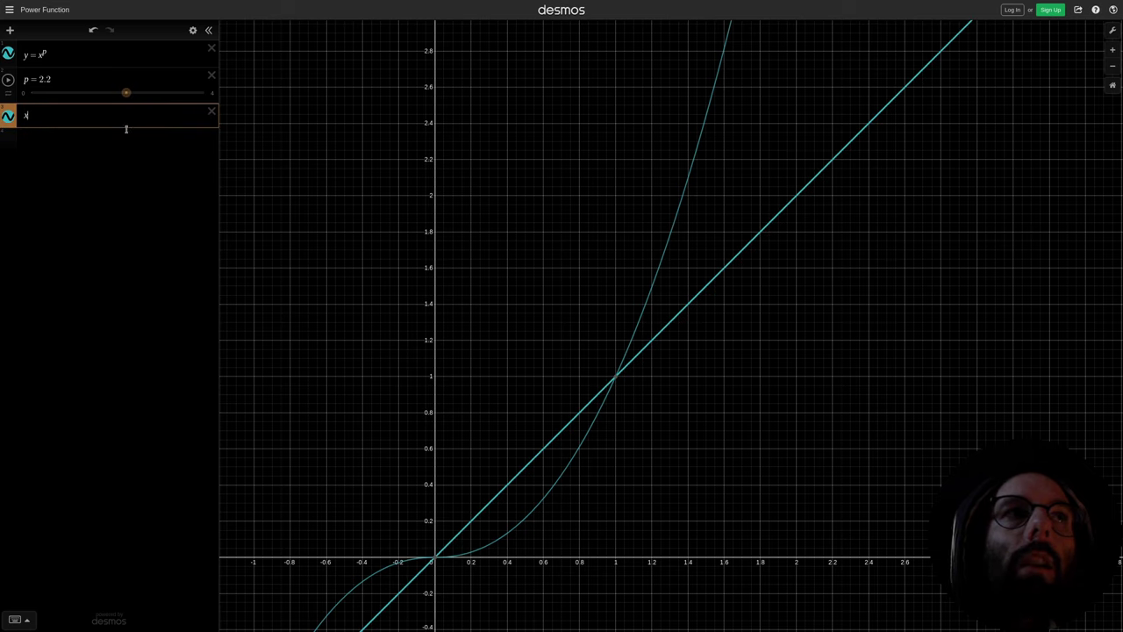
click(456, 572)
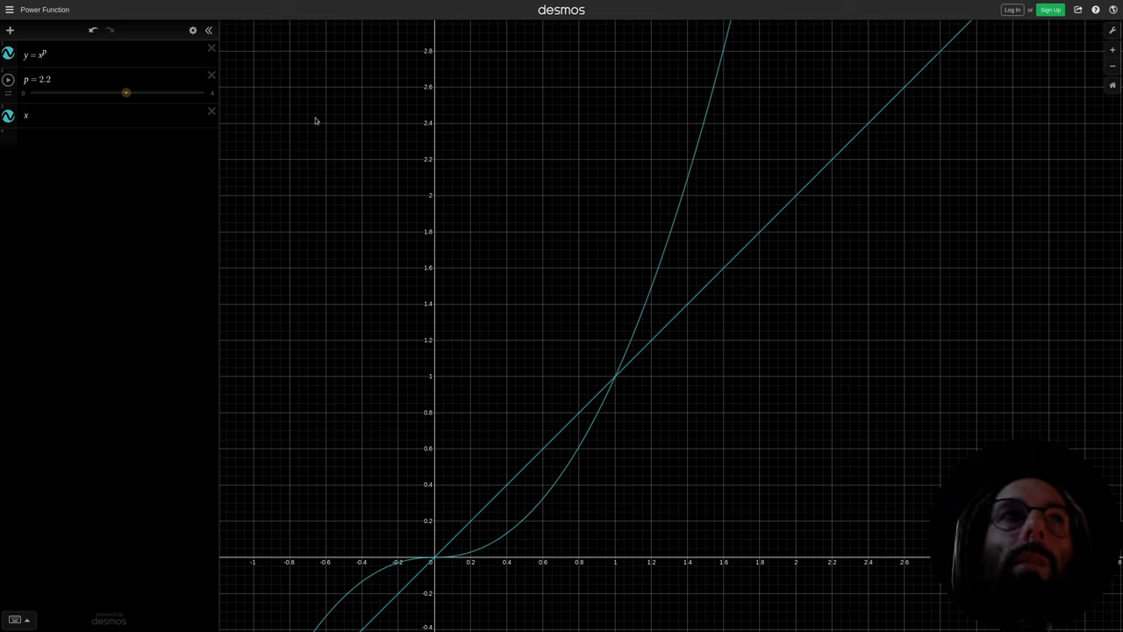
drag(125, 91, 42, 93)
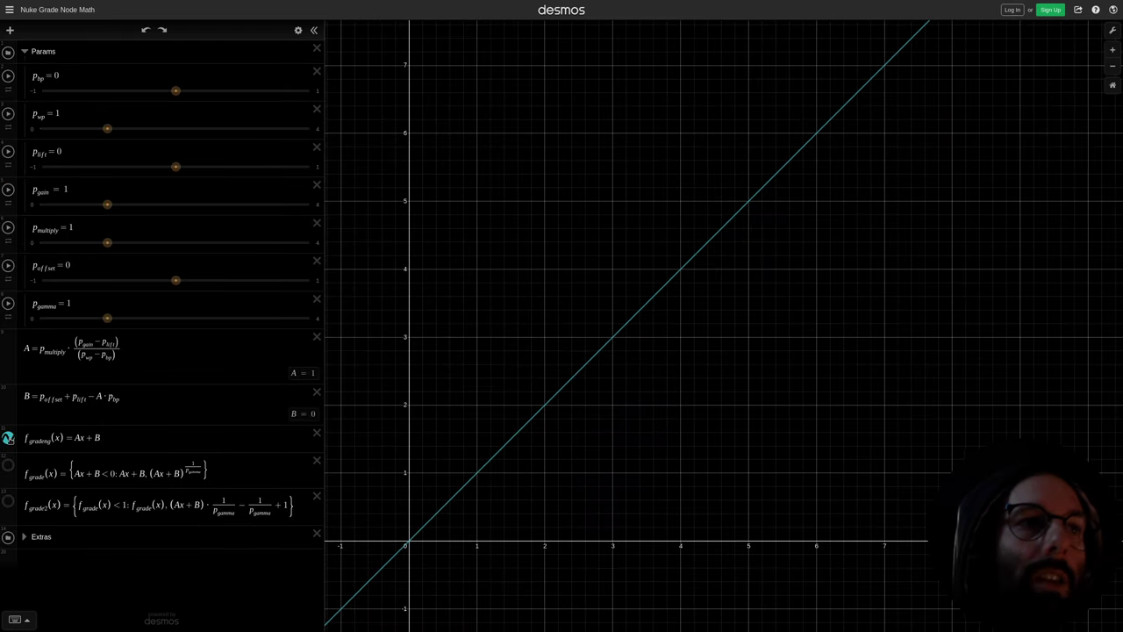
- In the Nuke Grade Node Math graph, plot f_grade instead of the linear function, highlight its (Ax + B) term and lower p_gamma
click(8, 437)
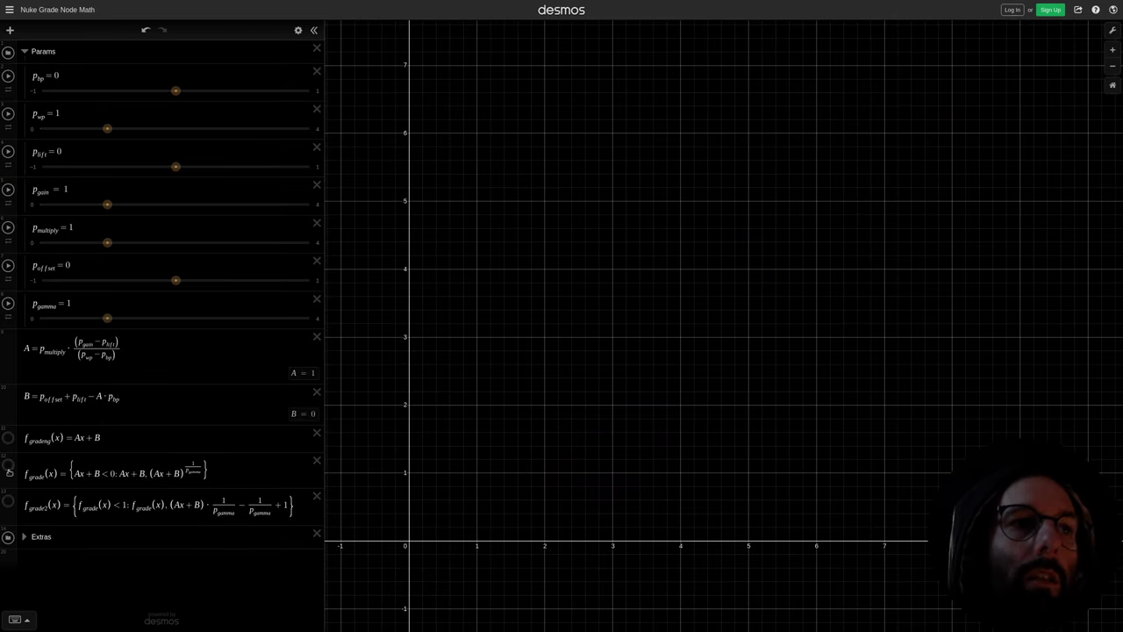
click(8, 466)
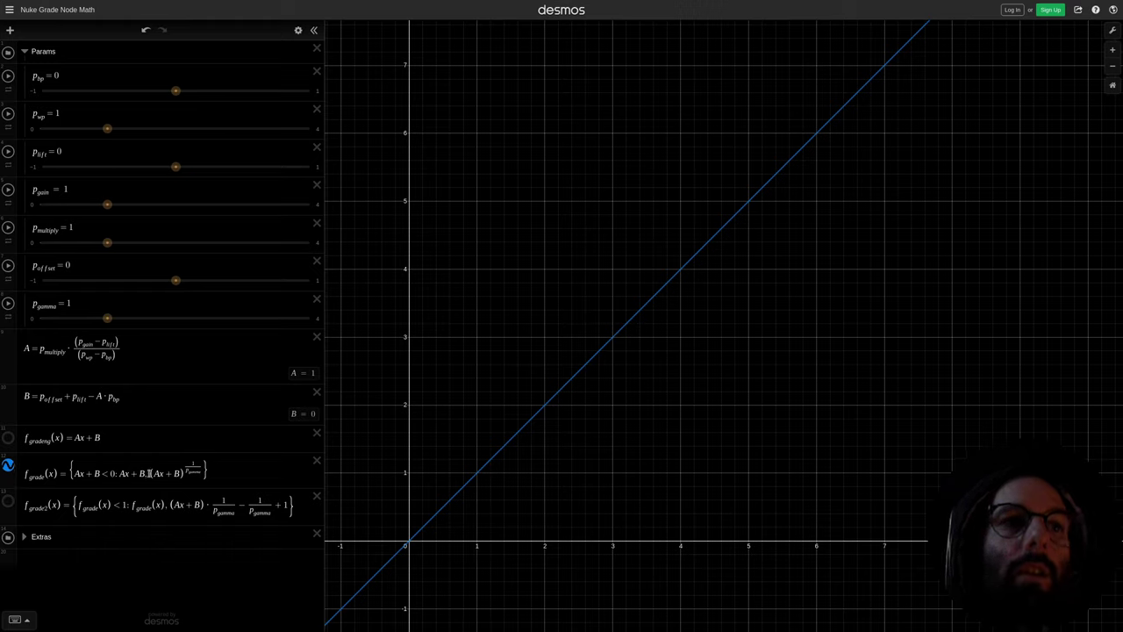
drag(151, 475, 159, 474)
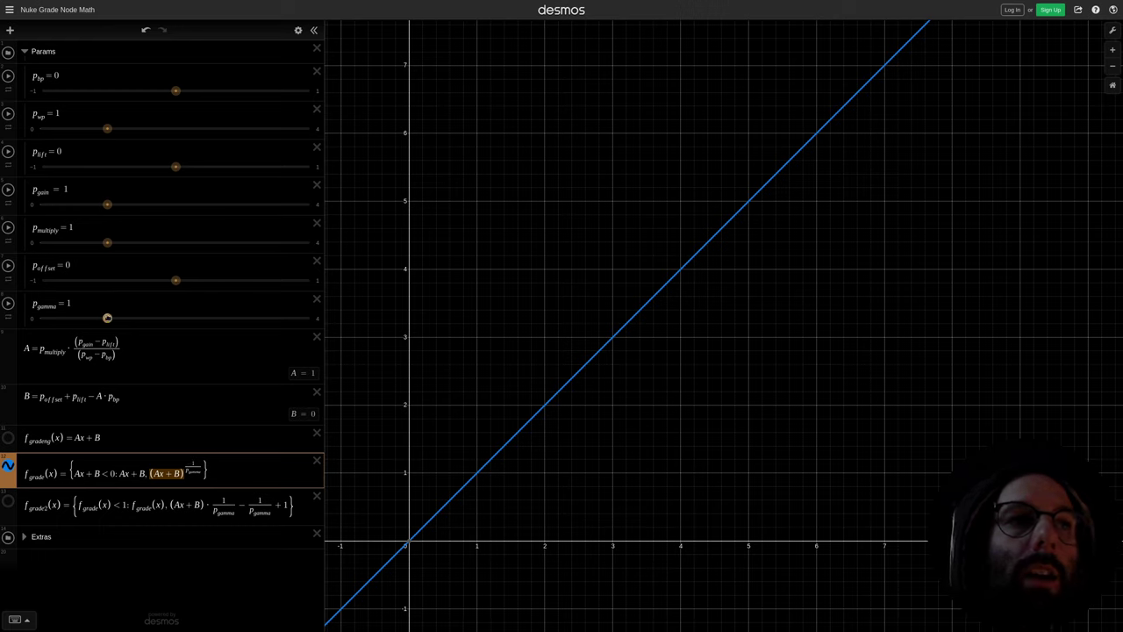
drag(107, 318, 70, 319)
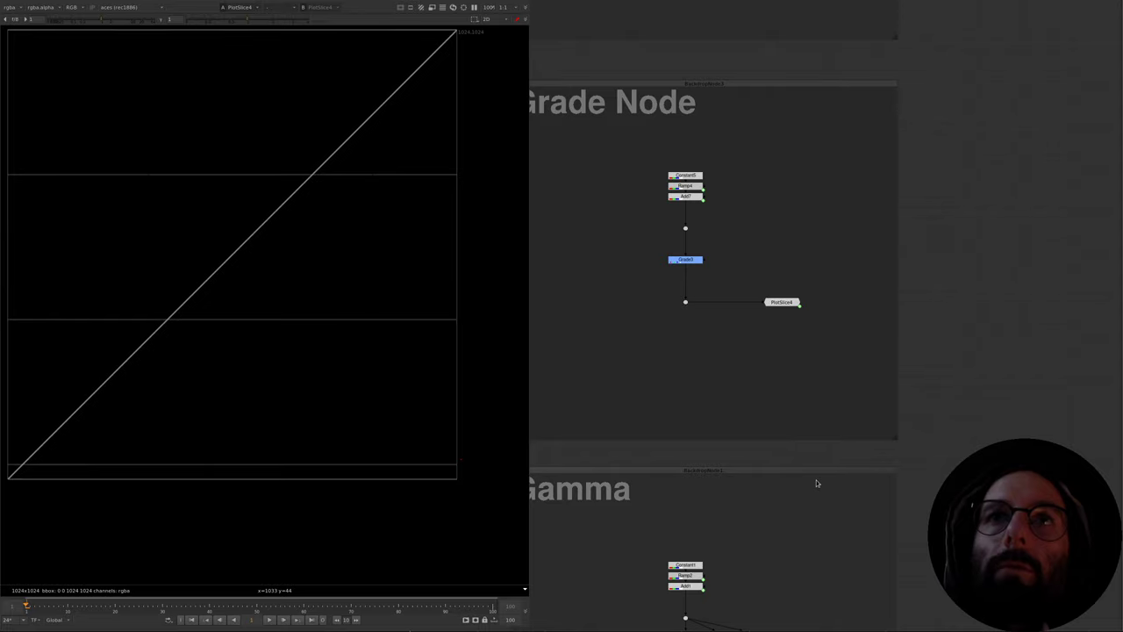
- Switch to Nuke, open the Grade4 node in the Gamma section and adjust its gamma
middle_drag(816, 483, 874, 153)
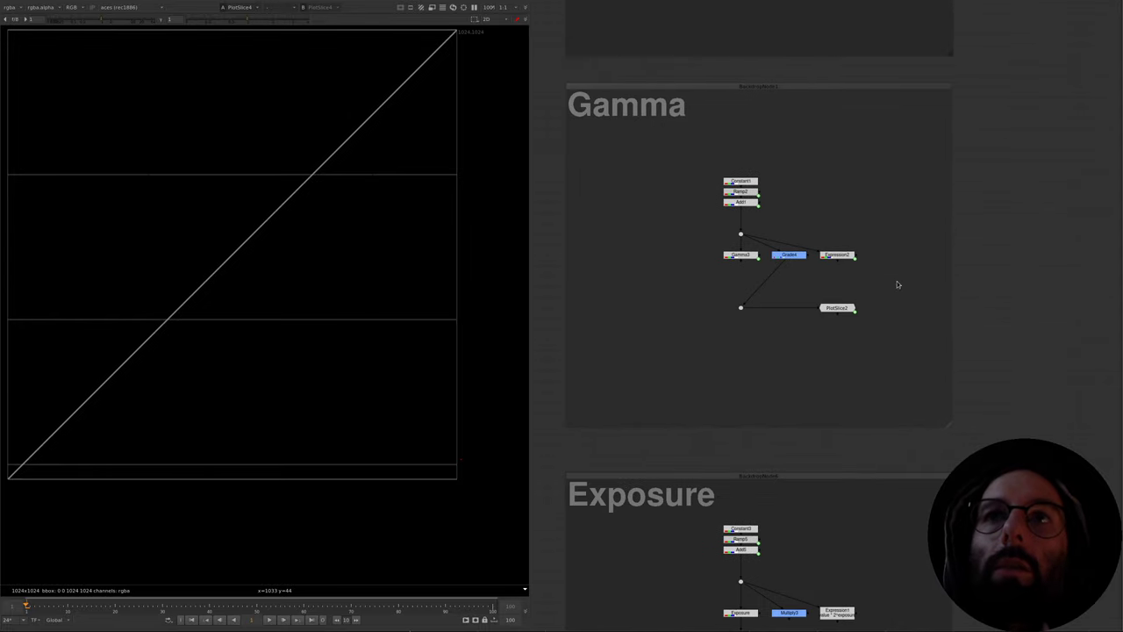
double_click(788, 254)
drag(666, 430, 693, 431)
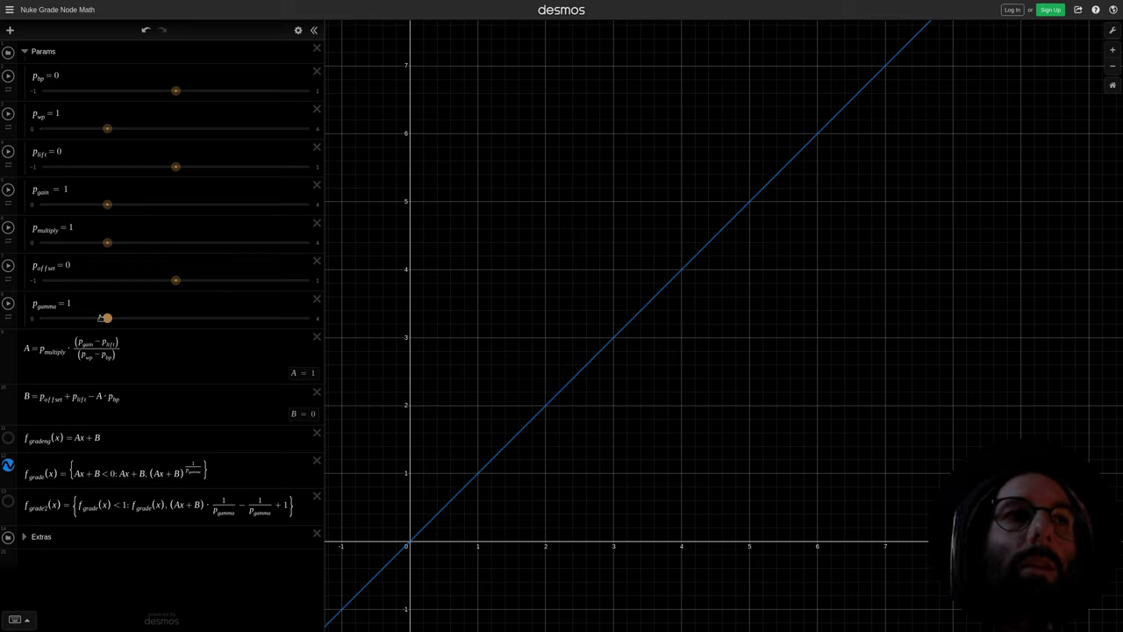
- Switch to the Desmos grade graph, set p_gamma to 0.45, and plot f_grade2 in place of f_grade, highlighting its linear branch
drag(107, 318, 72, 319)
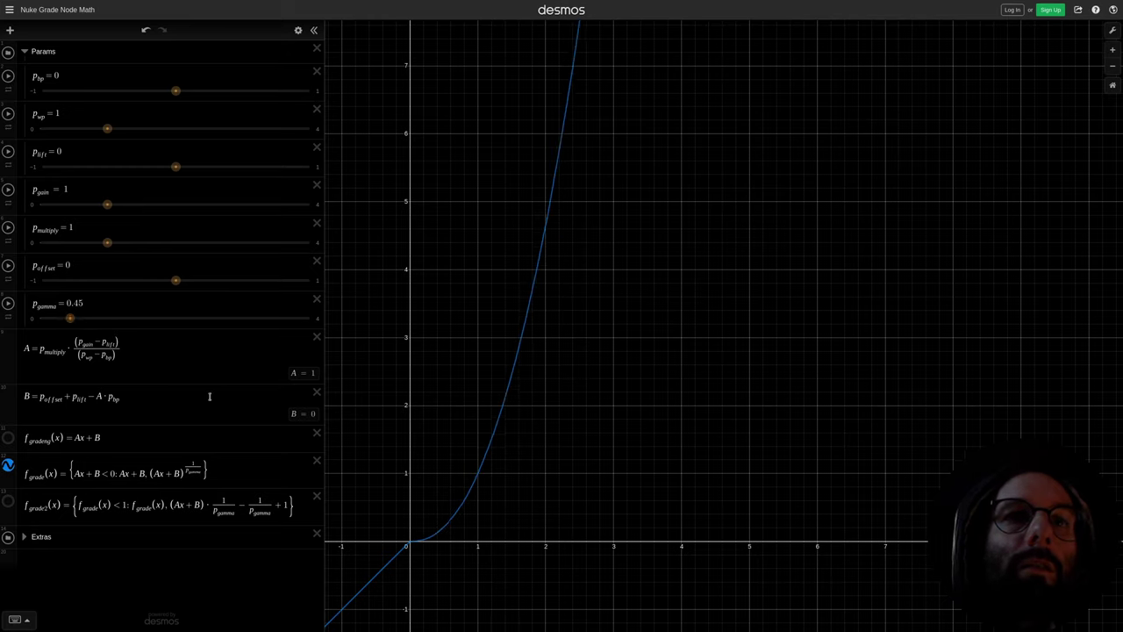
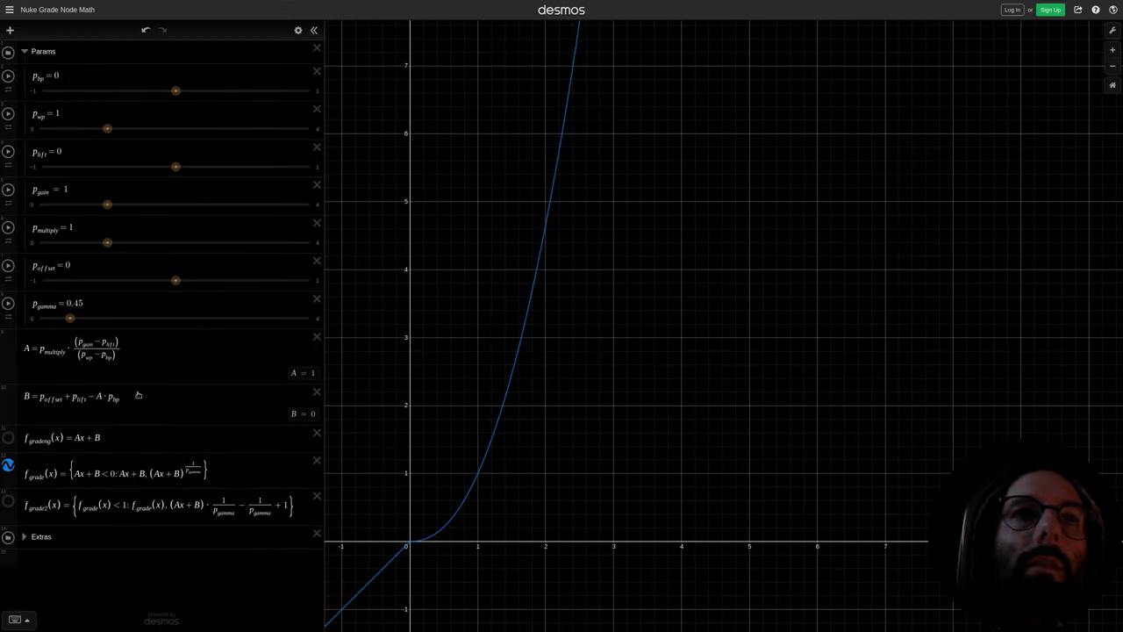
click(8, 504)
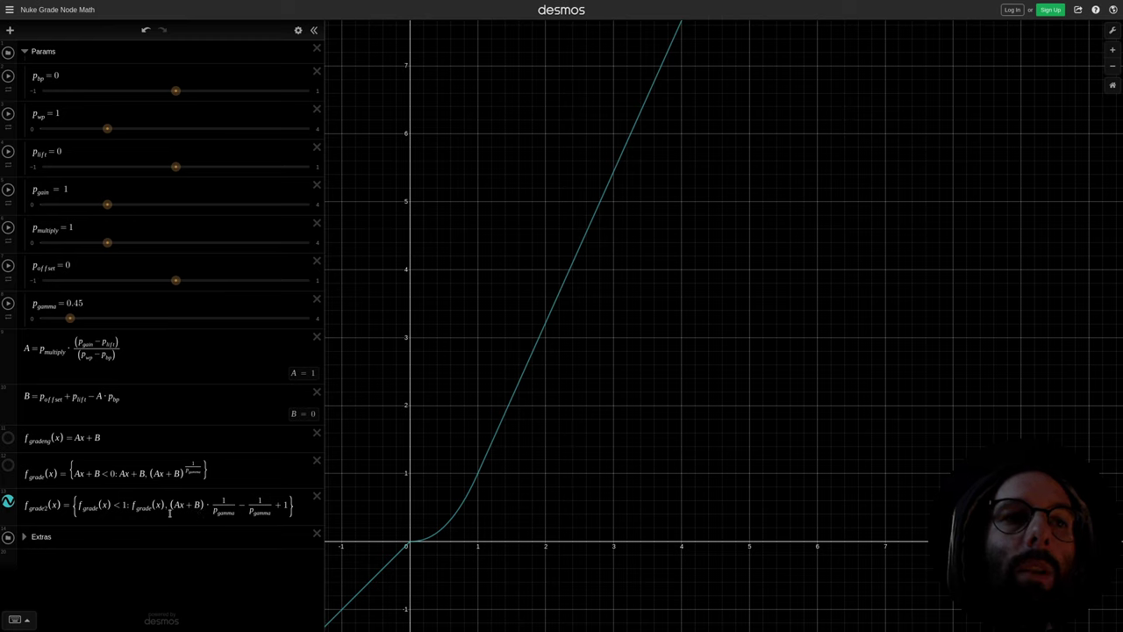
drag(171, 504, 290, 506)
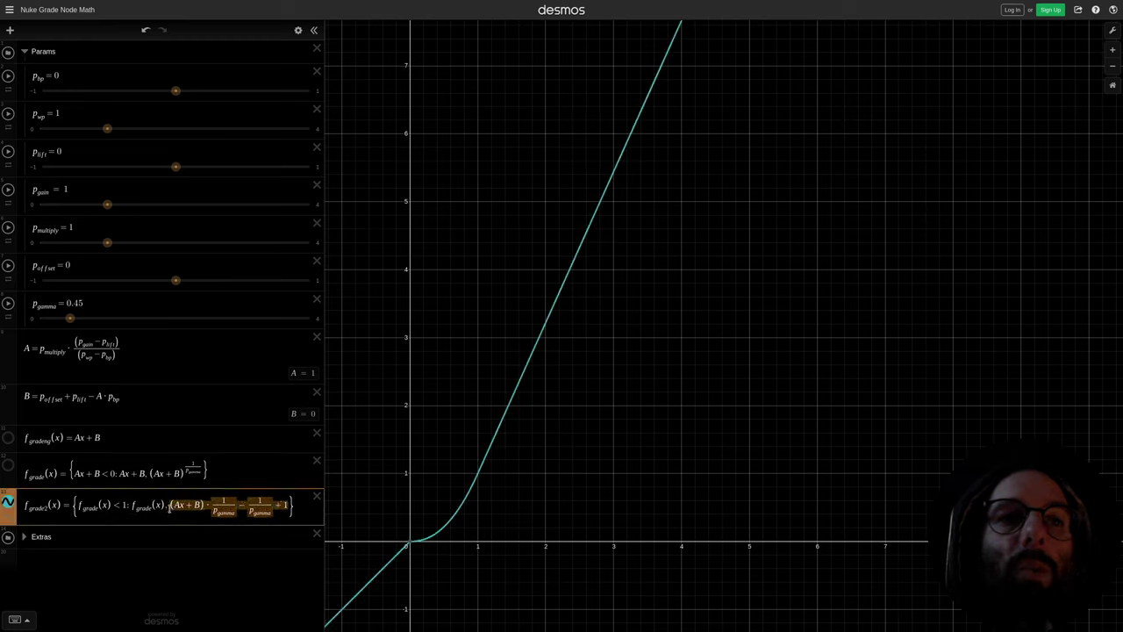
click(168, 506)
text(,)
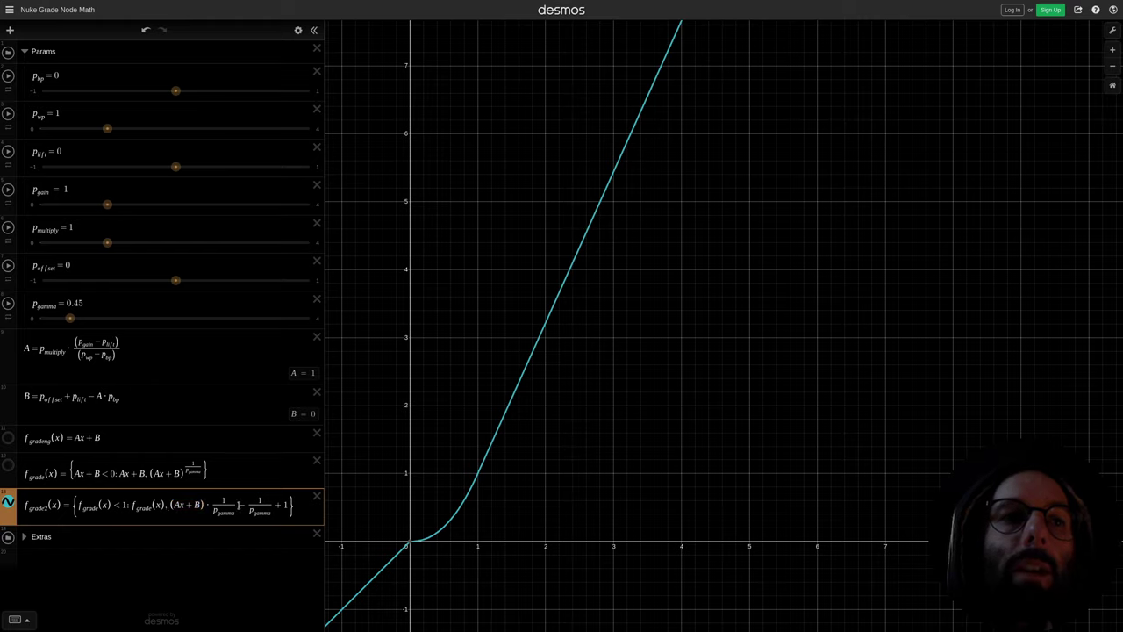
drag(237, 506, 216, 506)
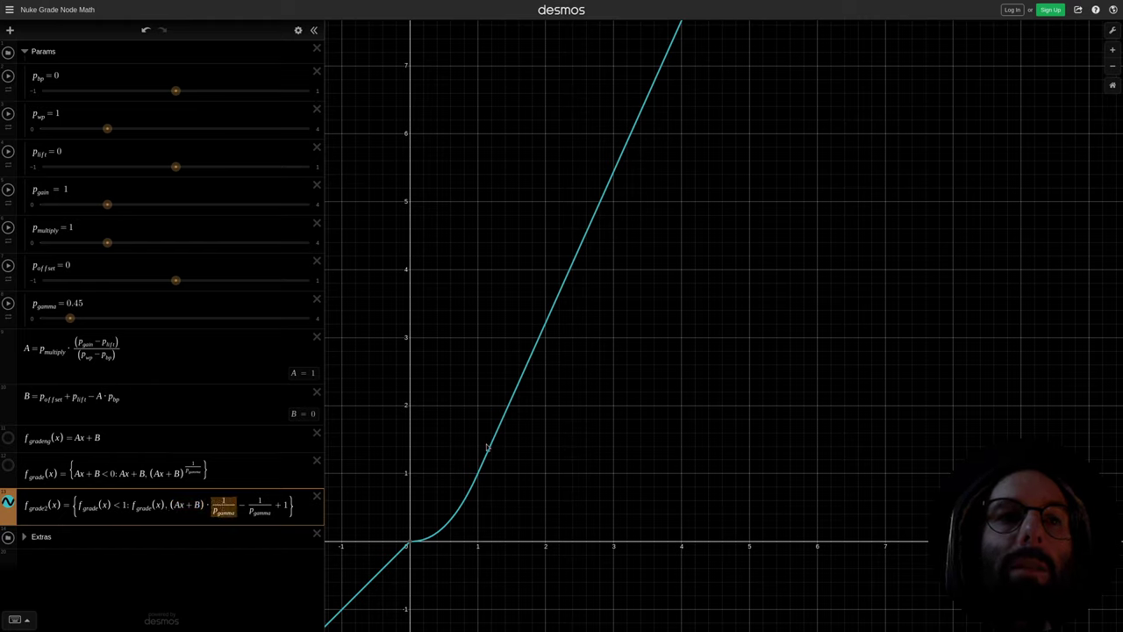
- Plot f_grade alongside f_grade2 and vary p_gamma to compare the two curves
click(7, 468)
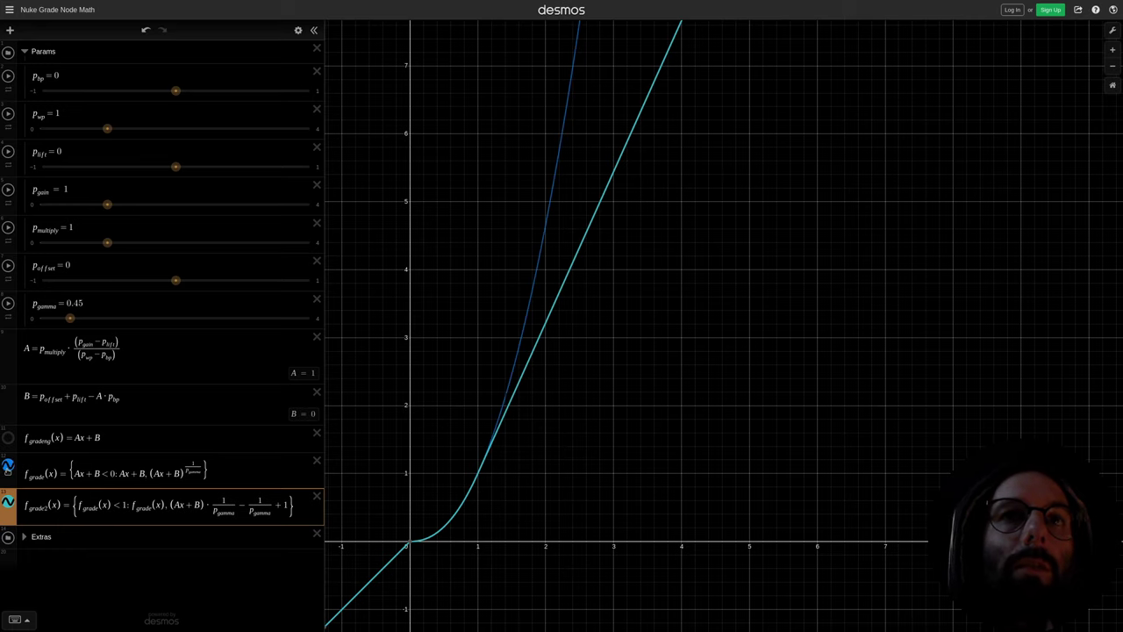
mouse_move(70, 318)
mouse_down()
mouse_move(168, 316)
mouse_move(73, 317)
mouse_up()
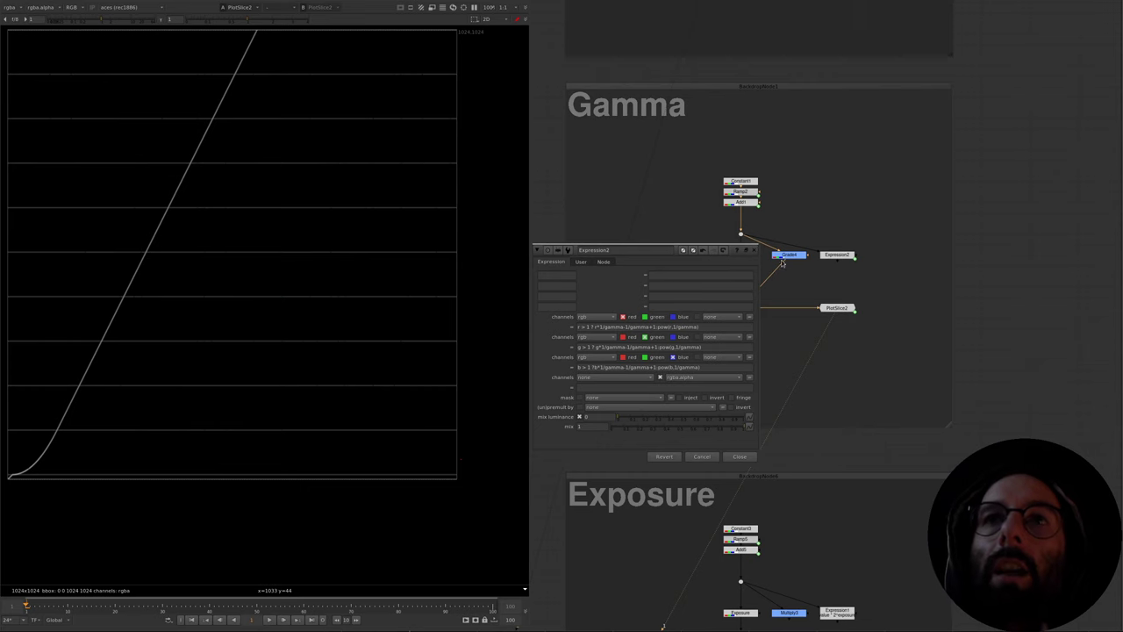
- Switch the Gamma section's output dot in Nuke between Grade4 and Expression2, inspect the red channel expression, and connect the dot to Gamma3
drag(797, 267, 835, 255)
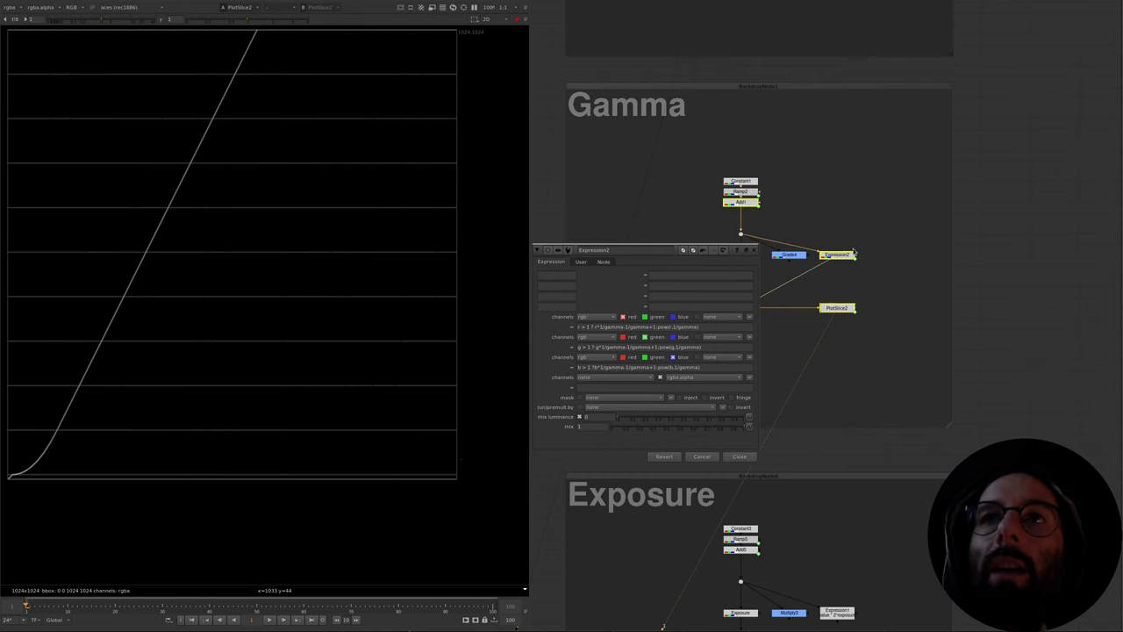
triple_click(691, 326)
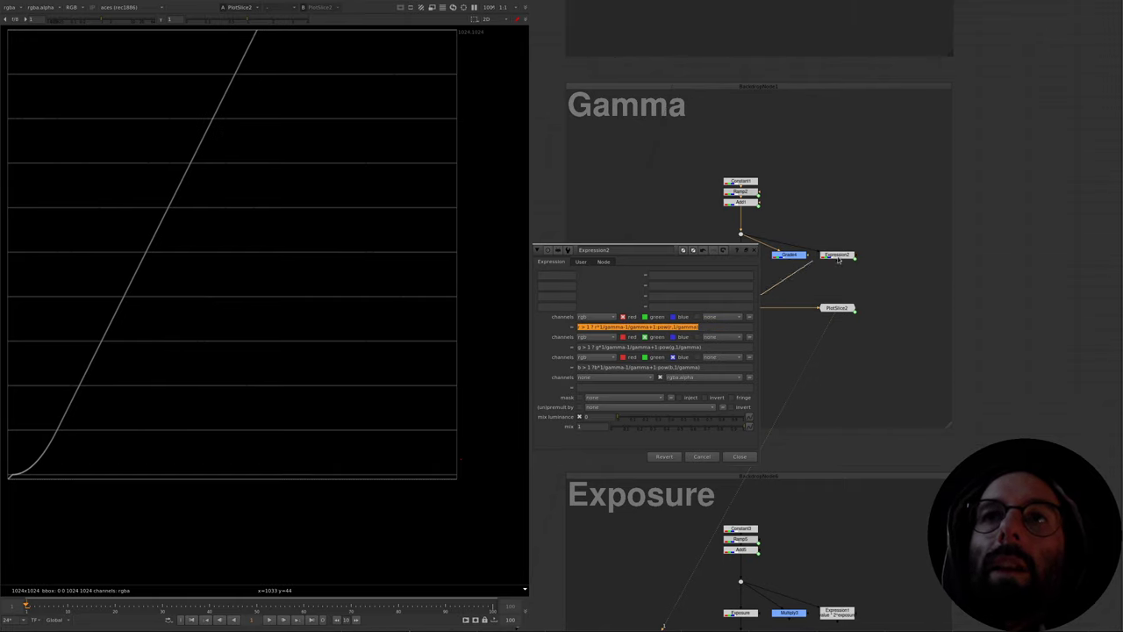
middle_drag(790, 267, 867, 275)
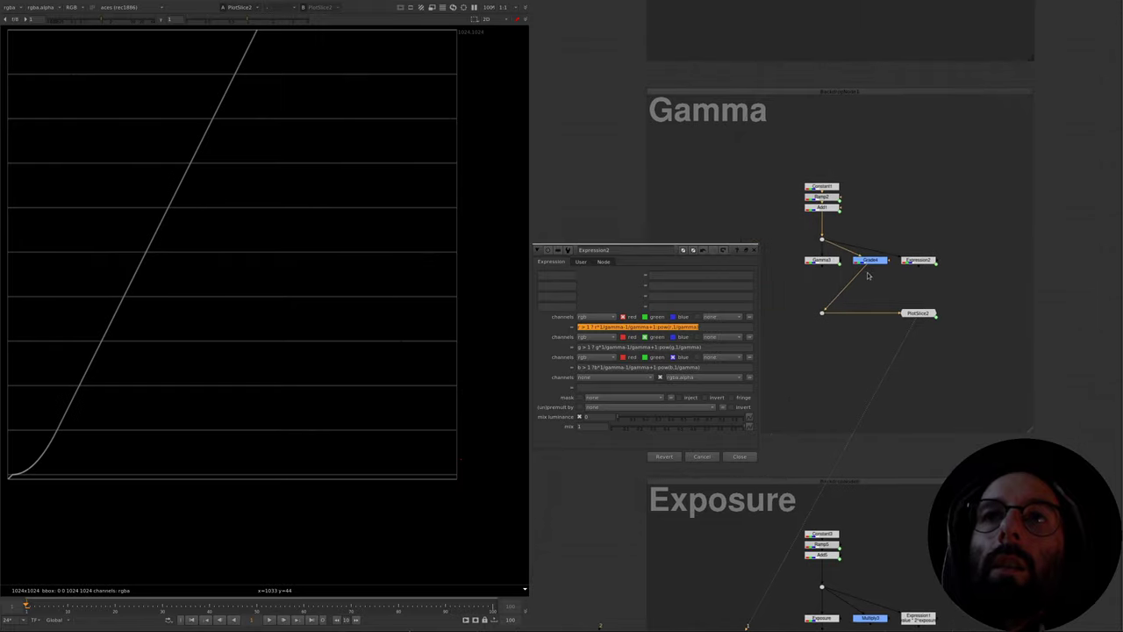
drag(868, 276, 823, 261)
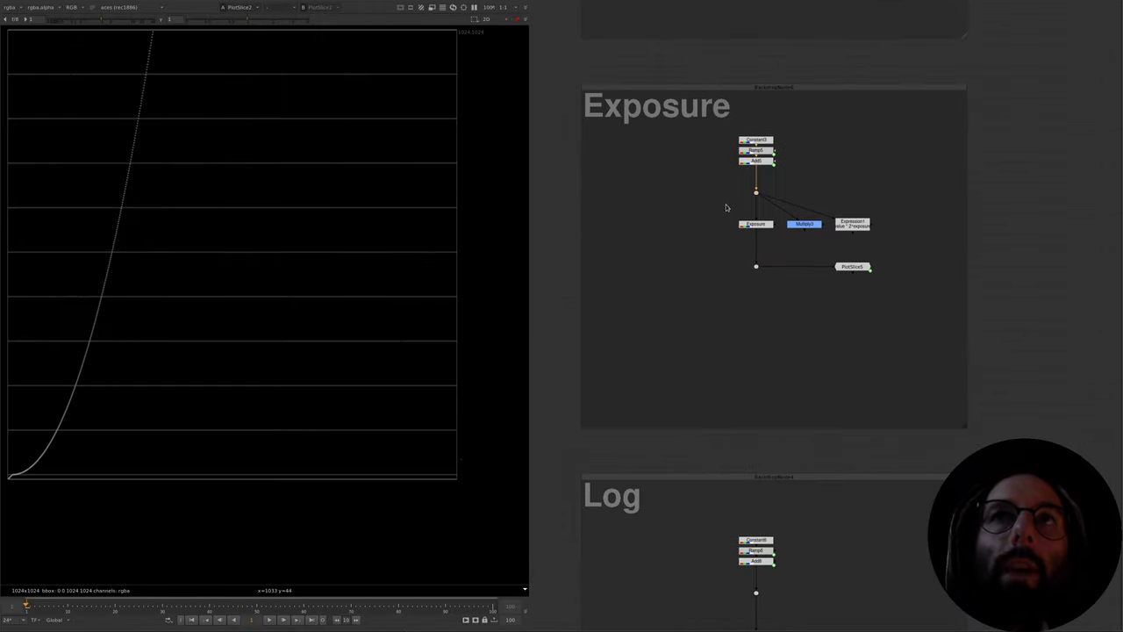
- In the Exposure section, open the Exposure node's properties and view the ramp image and the PlotSlice5 output
key(1)
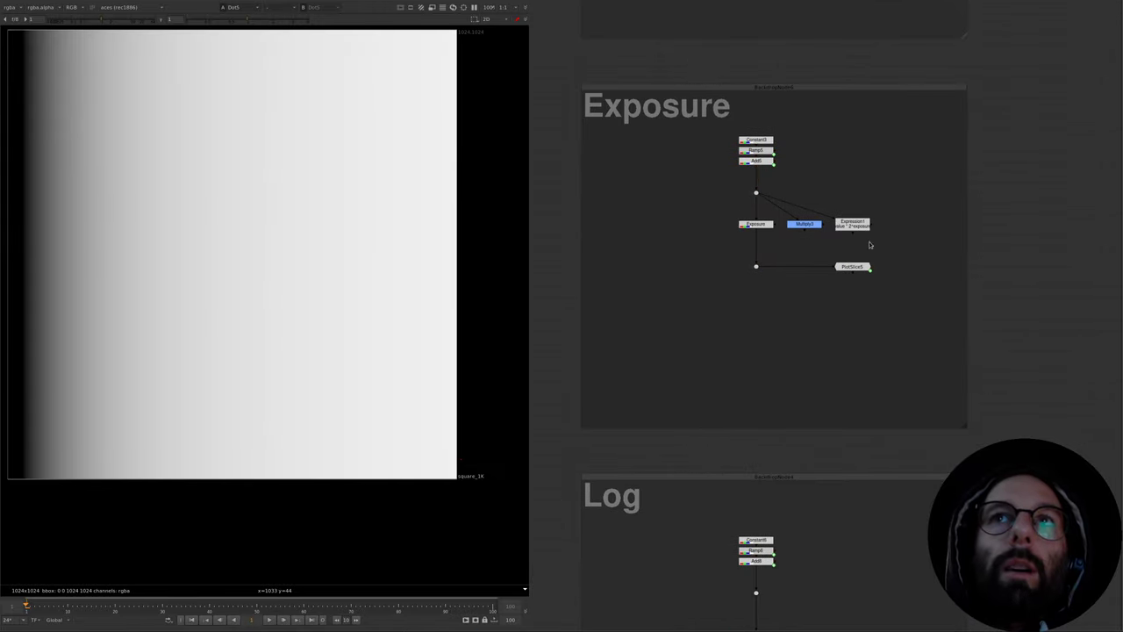
double_click(755, 223)
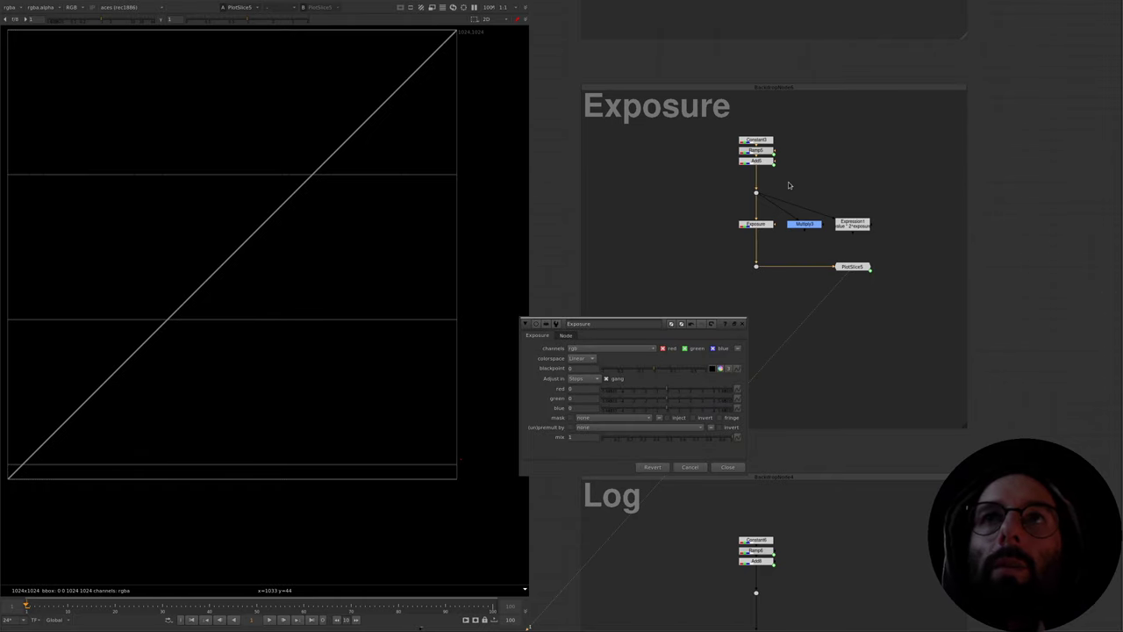
drag(809, 171, 690, 219)
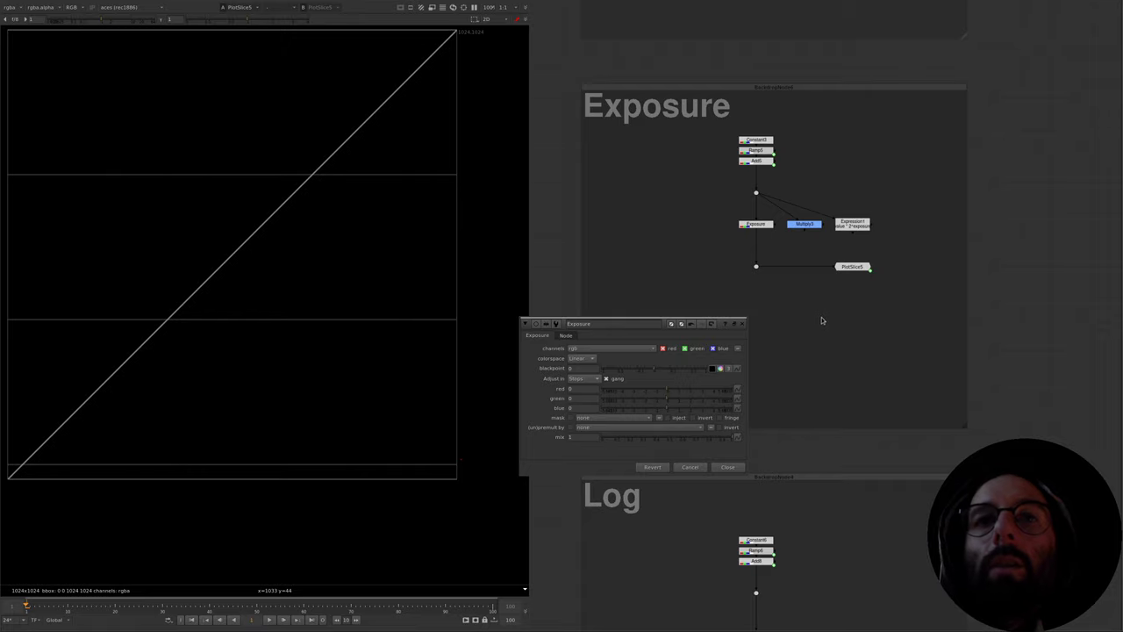
drag(747, 179, 781, 228)
key(1)
click(904, 246)
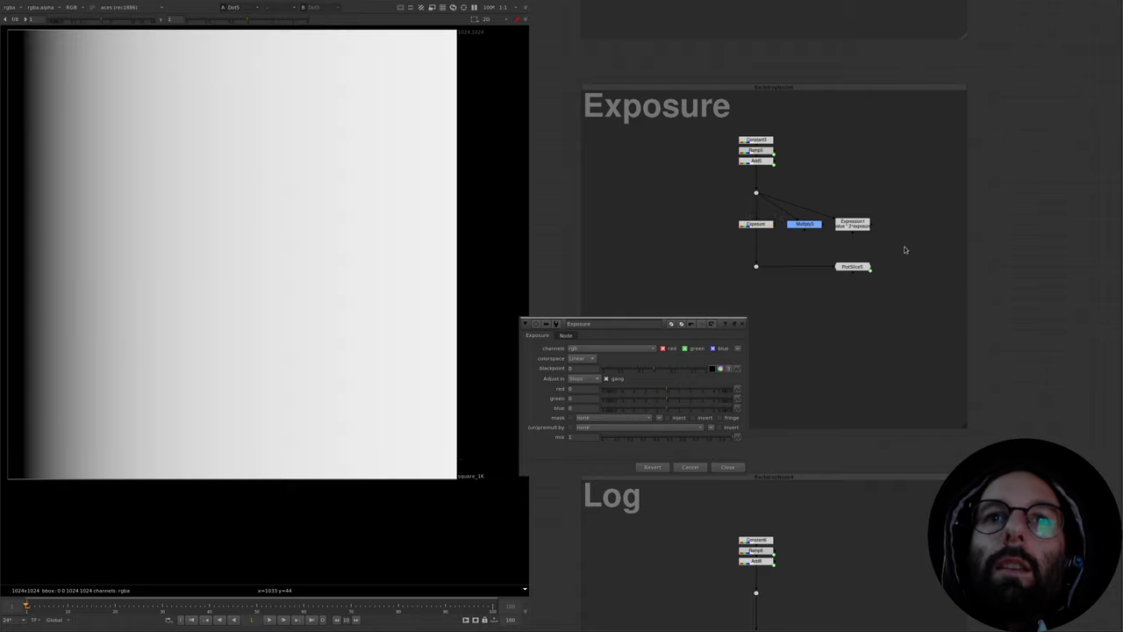
click(852, 266)
key(1)
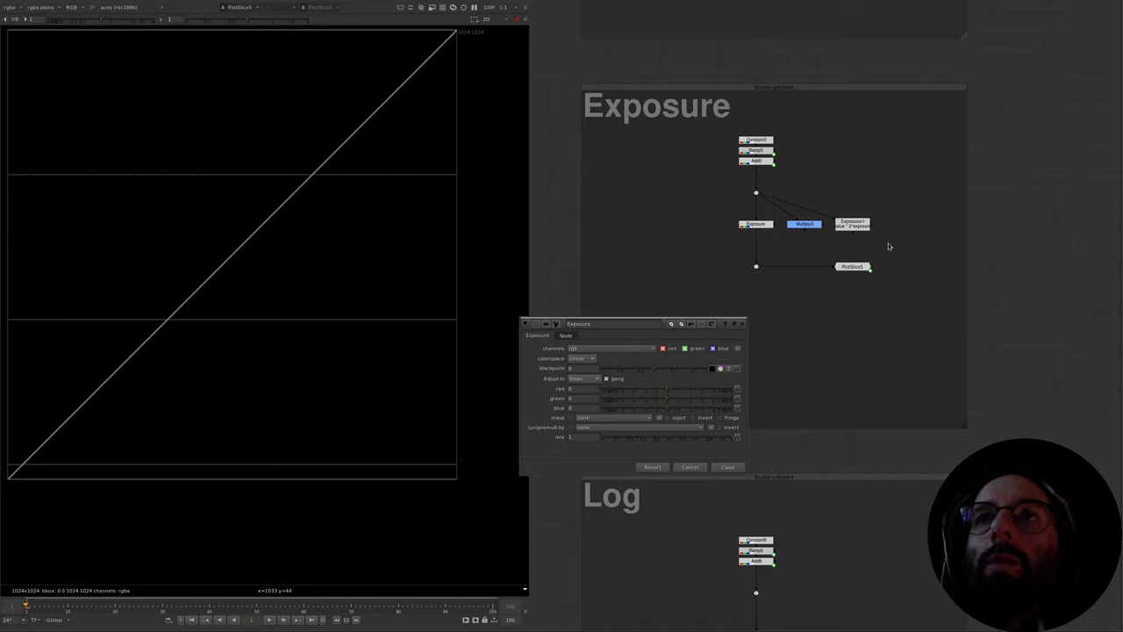
- Set the Exposure node's ganged red, green and blue values to 1 stop
click(584, 390)
text(1)
key(Return)
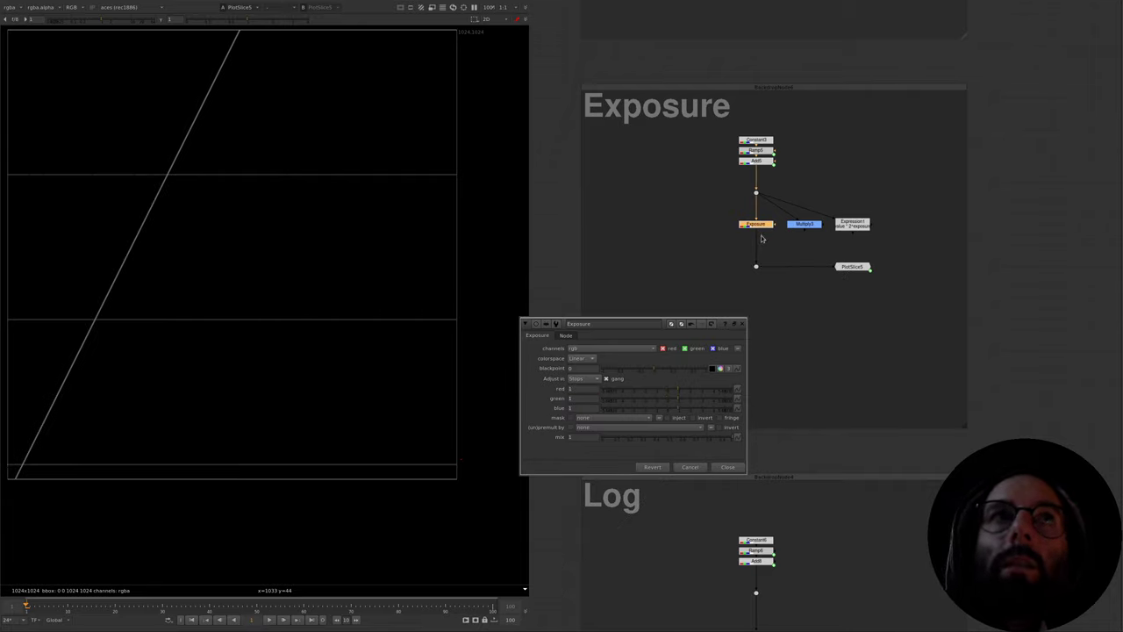
- Connect the Exposure section's output dot to Multiply3 and place its properties beside the Exposure properties
drag(756, 240, 805, 226)
double_click(805, 224)
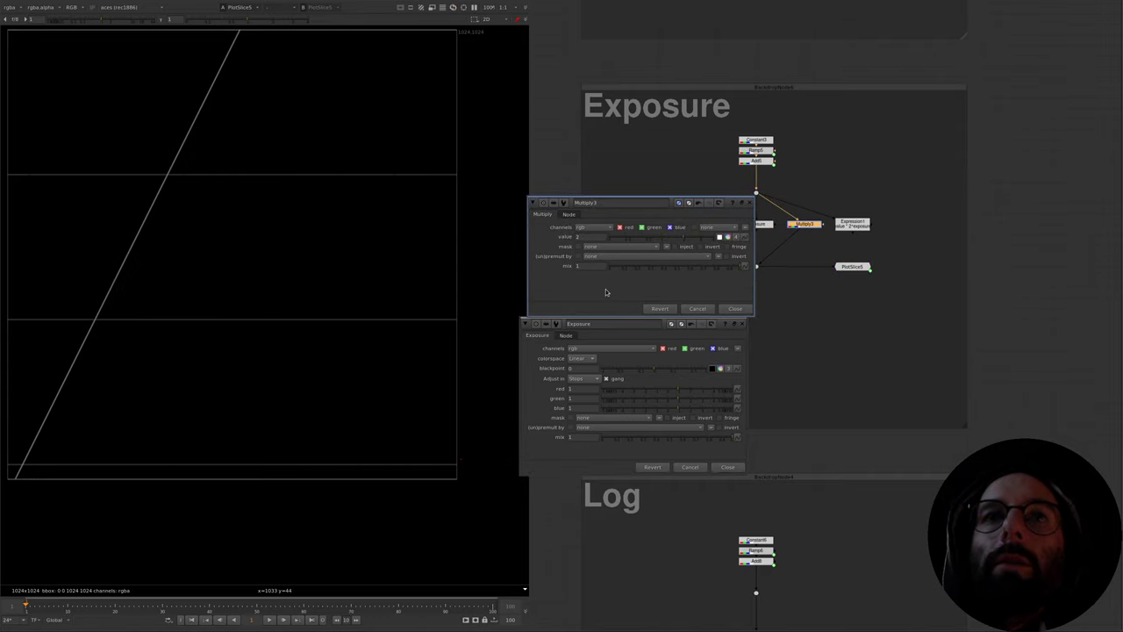
drag(607, 203, 846, 330)
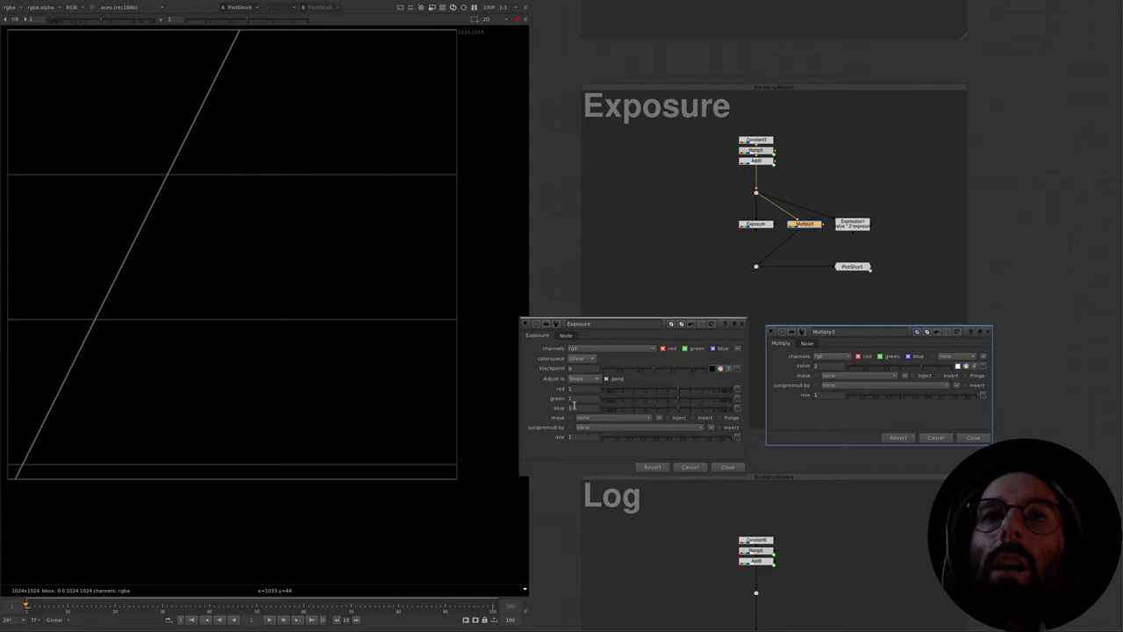
- Set the Exposure node to 2 stops and give Multiply3 the matching multiplier
click(585, 390)
text(2)
key(Return)
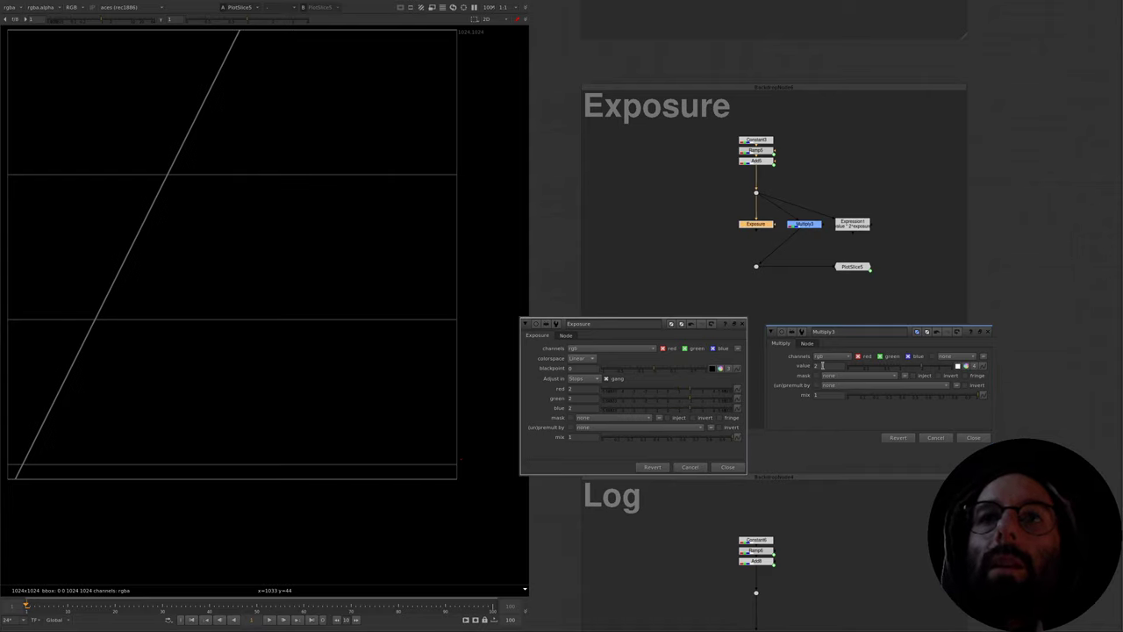
click(827, 366)
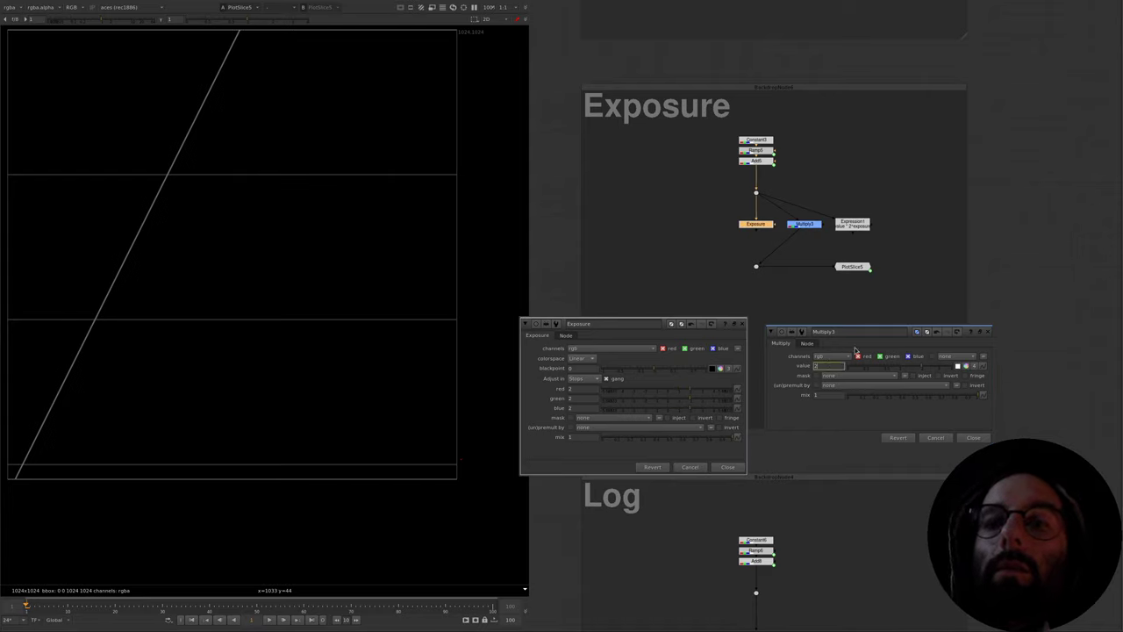
key(Return)
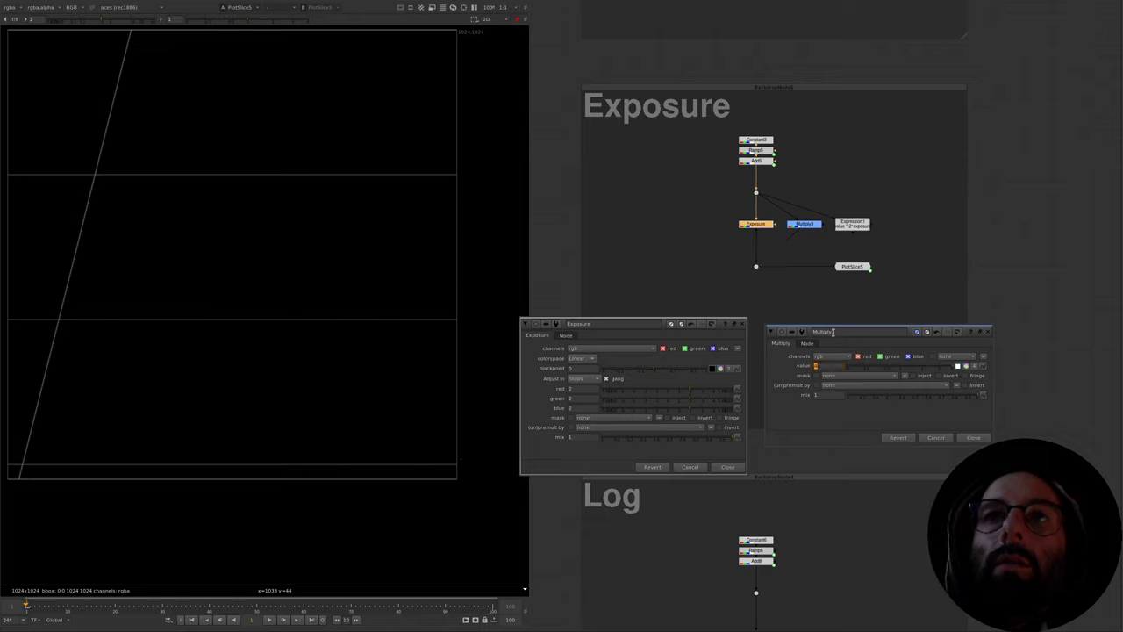
- Set the Exposure node to -1 stop and Multiply3's value to 0.5, and view PlotSlice5
click(581, 389)
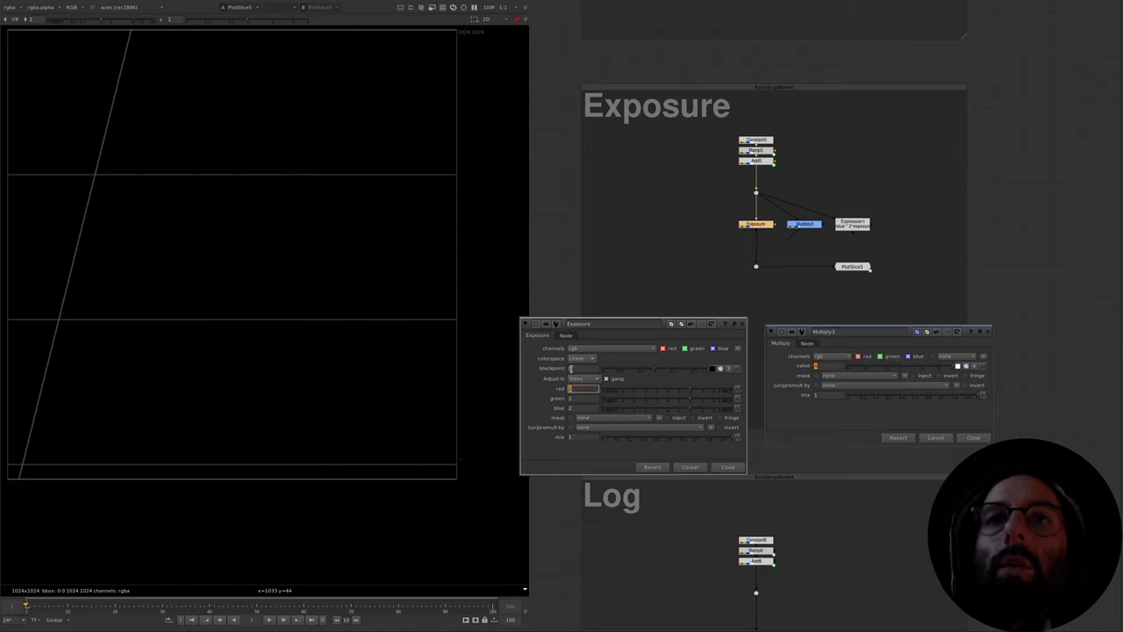
key(Return)
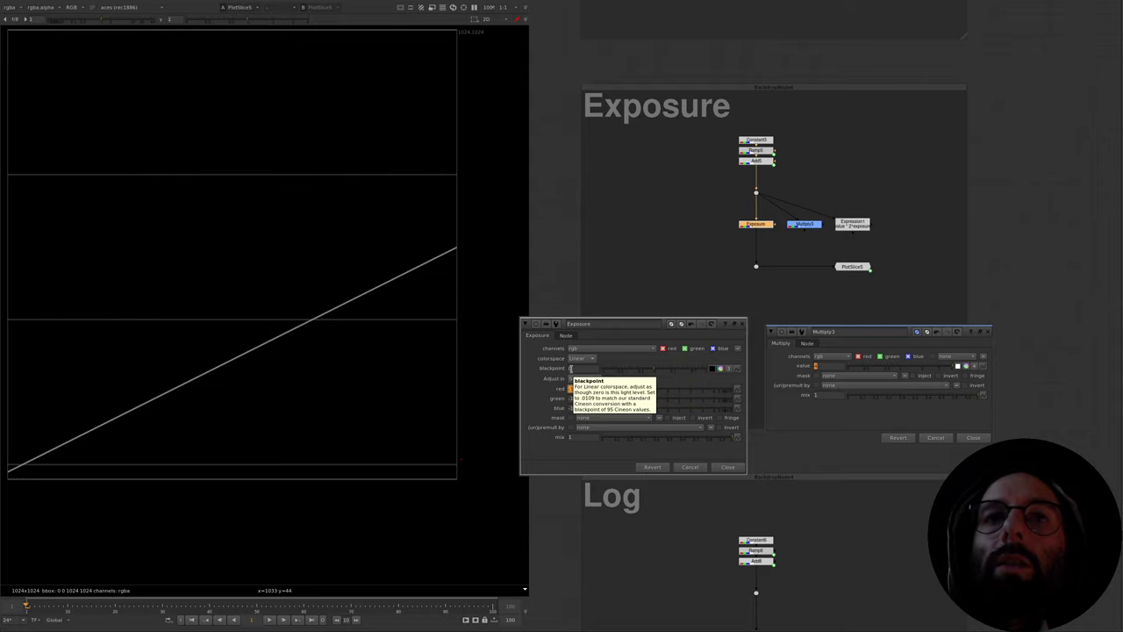
click(815, 367)
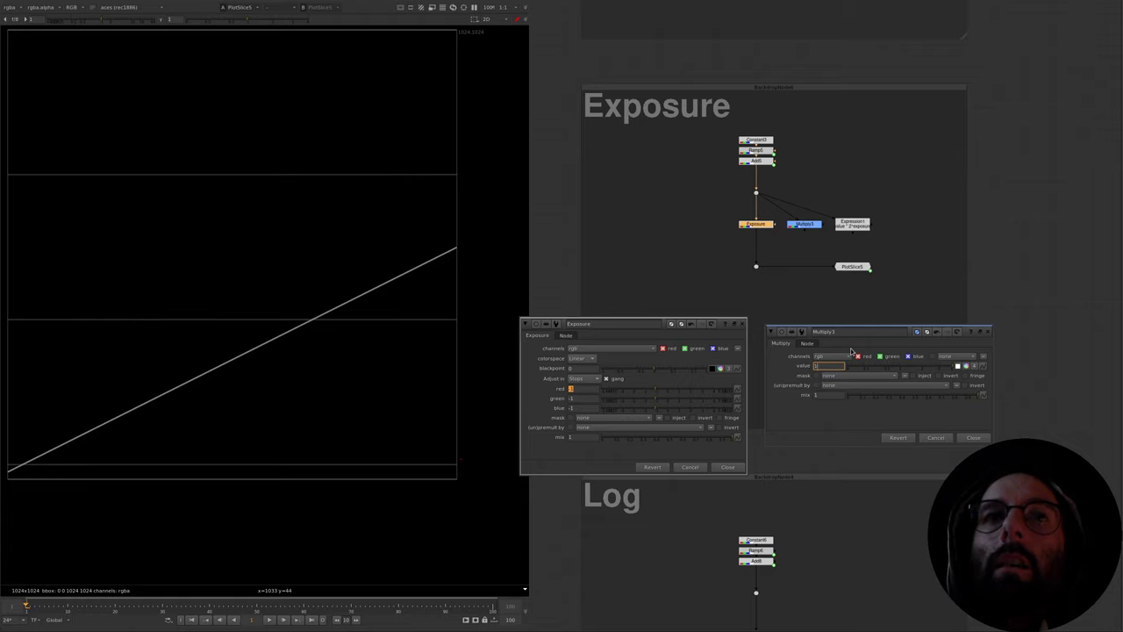
text(/2)
key(Return)
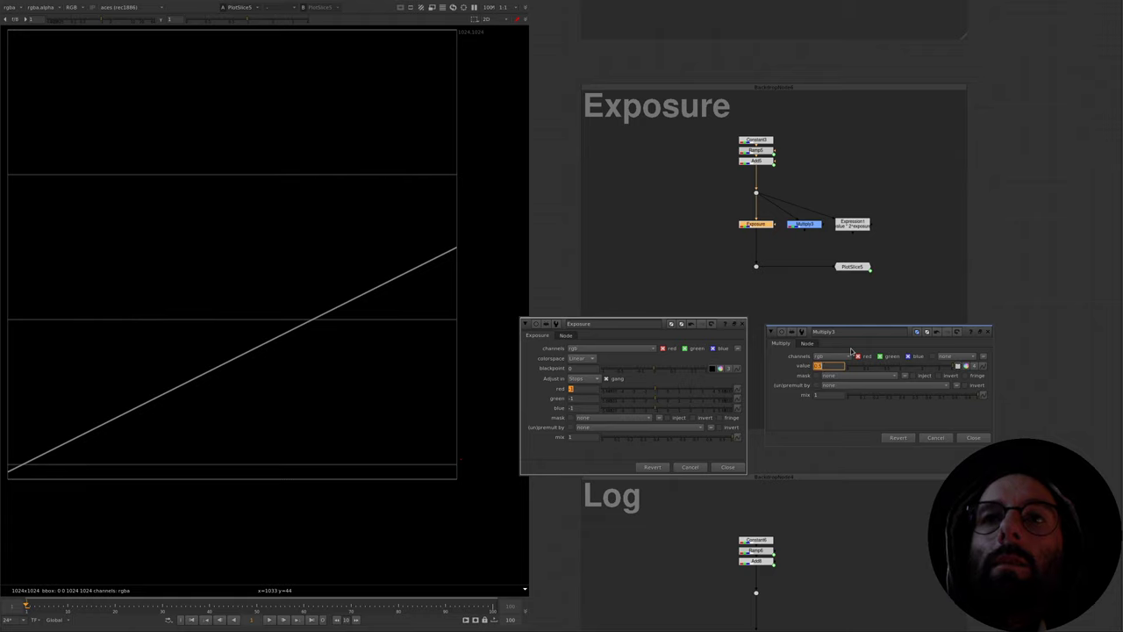
drag(903, 238, 769, 312)
key(1)
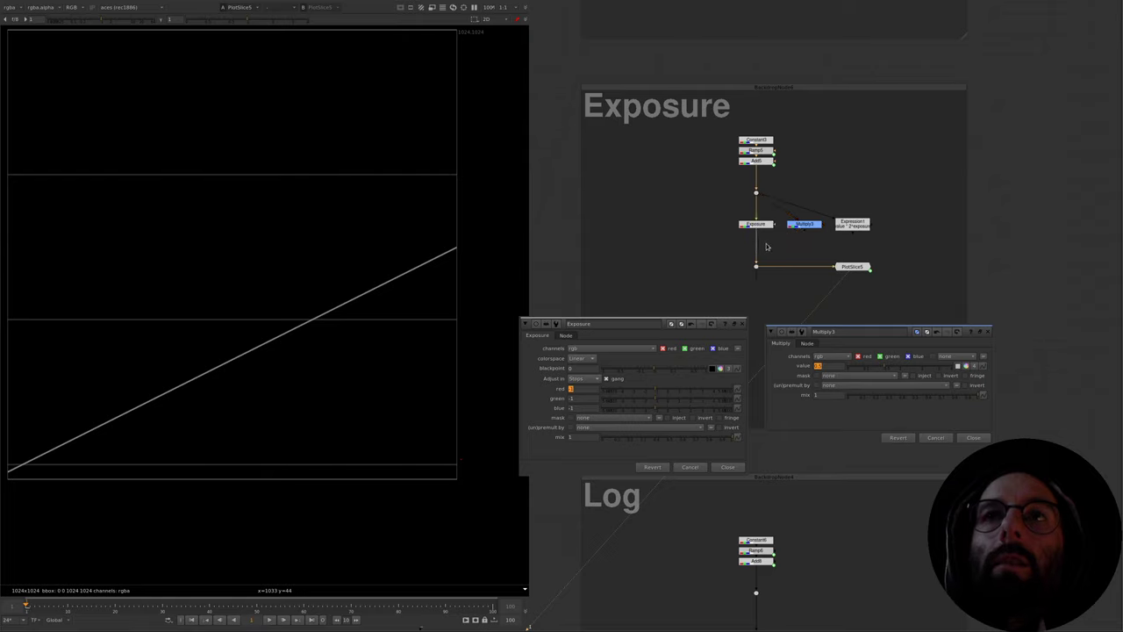
- Set the Exposure node to -2 stops and Multiply3 to 0.25, and connect the output dot to Multiply3
click(593, 388)
text(-2)
click(835, 364)
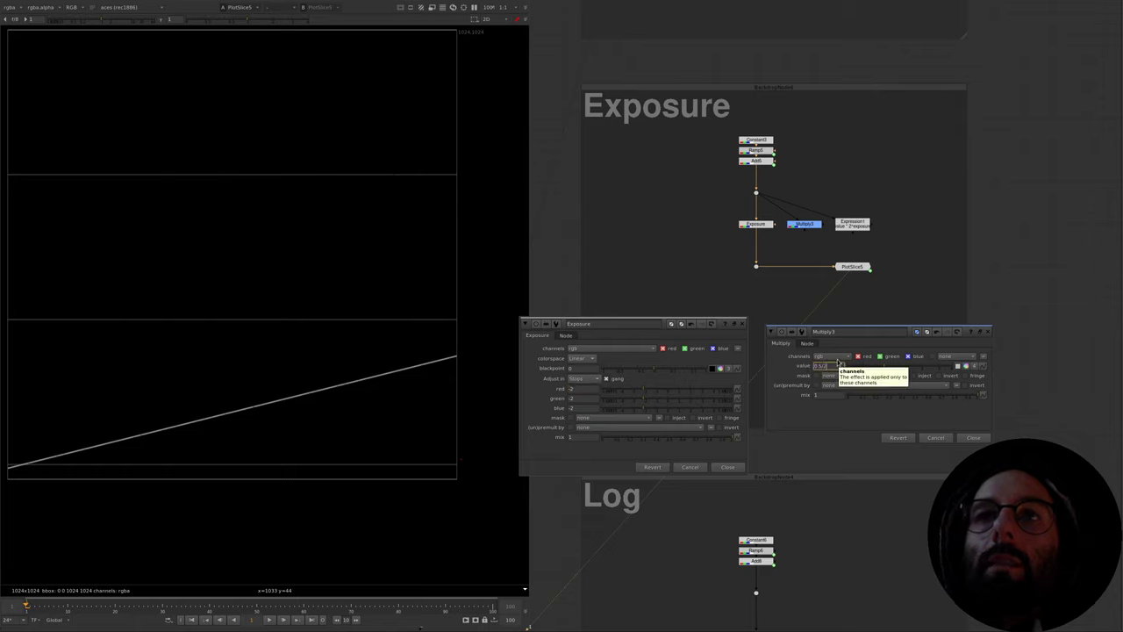
text(0.25)
key(Return)
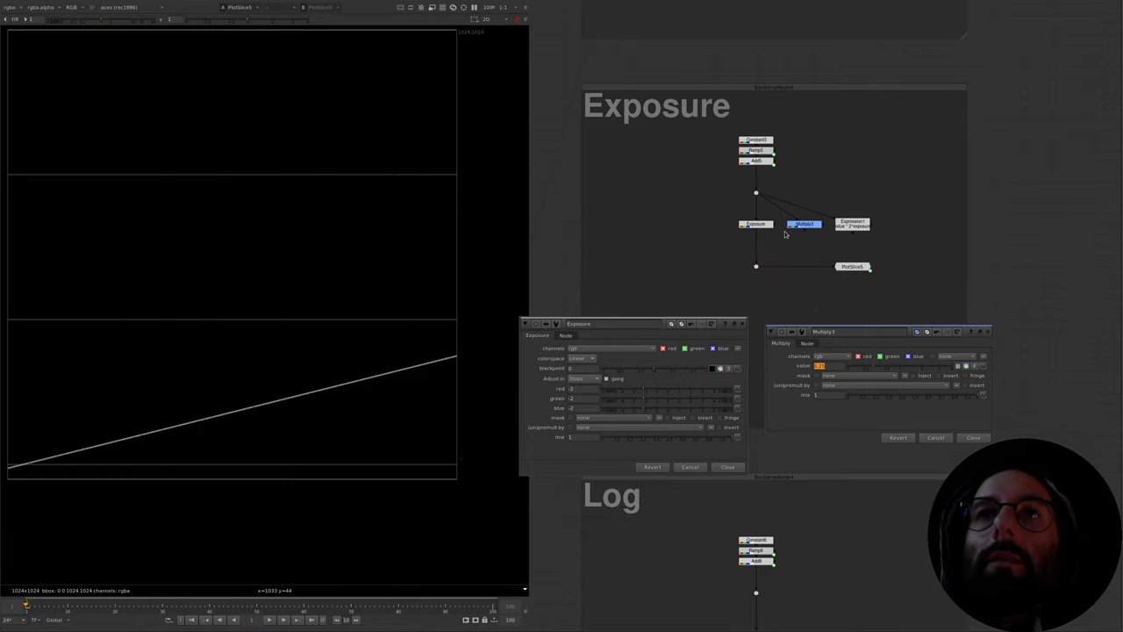
mouse_move(758, 238)
mouse_down()
mouse_move(802, 228)
mouse_move(758, 226)
mouse_up()
drag(758, 235, 802, 229)
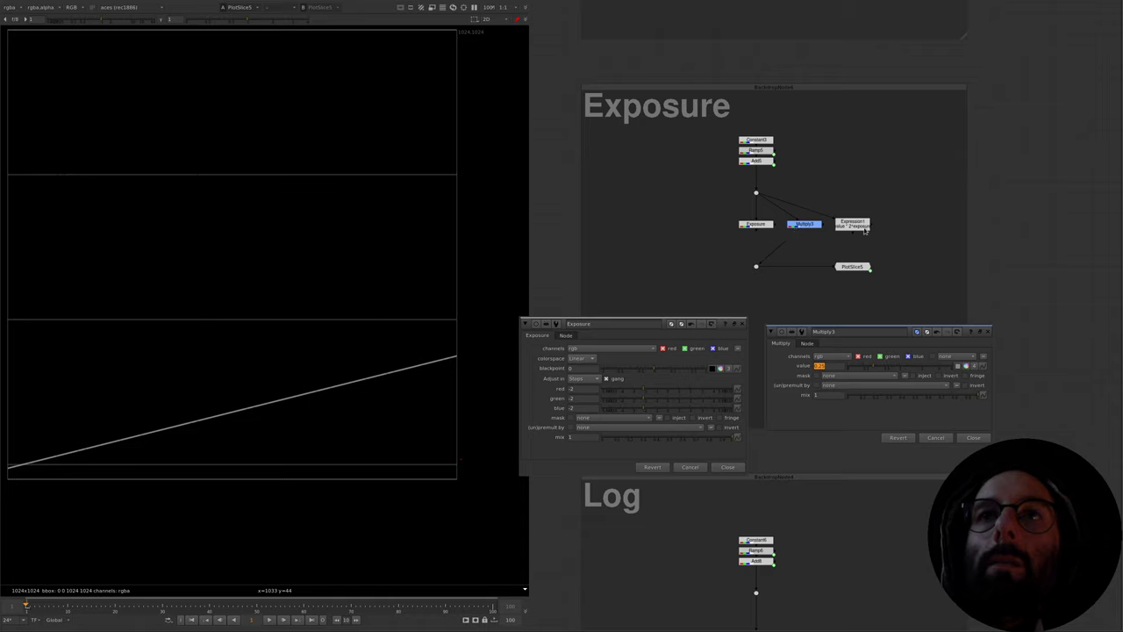
- Open Expression1's properties and connect the Exposure section's output dot to Expression1
click(856, 226)
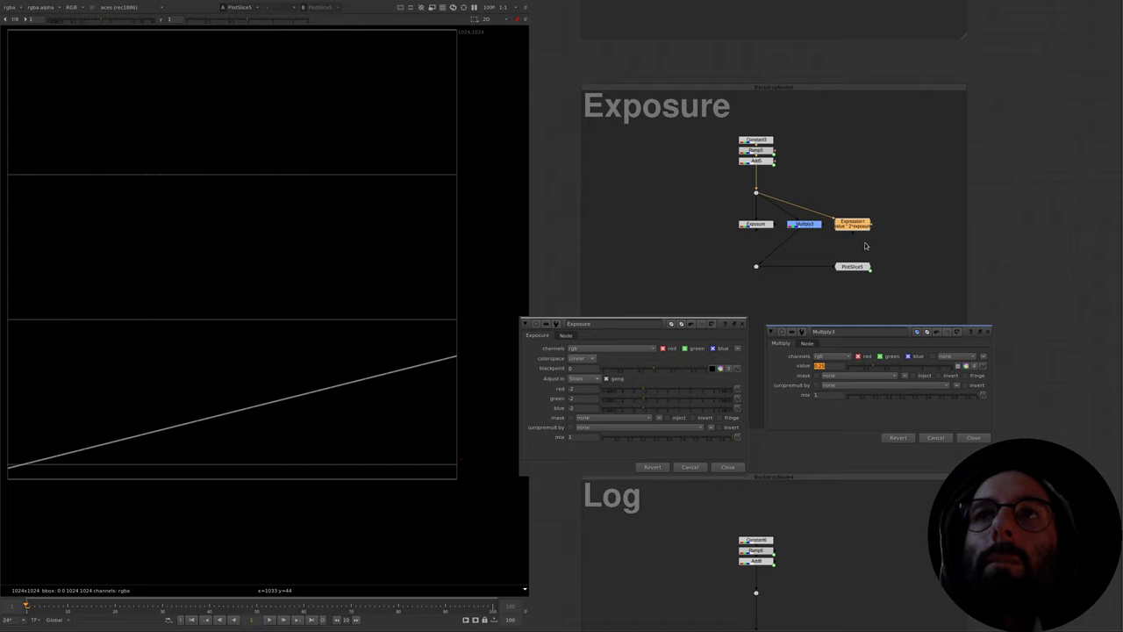
double_click(863, 225)
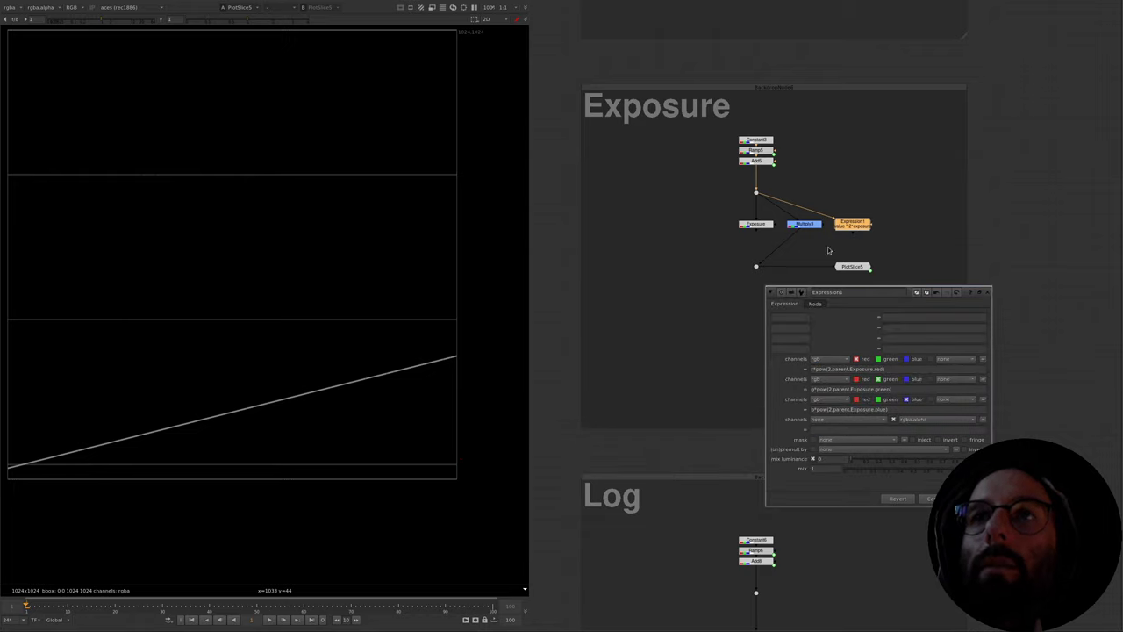
click(760, 229)
click(867, 249)
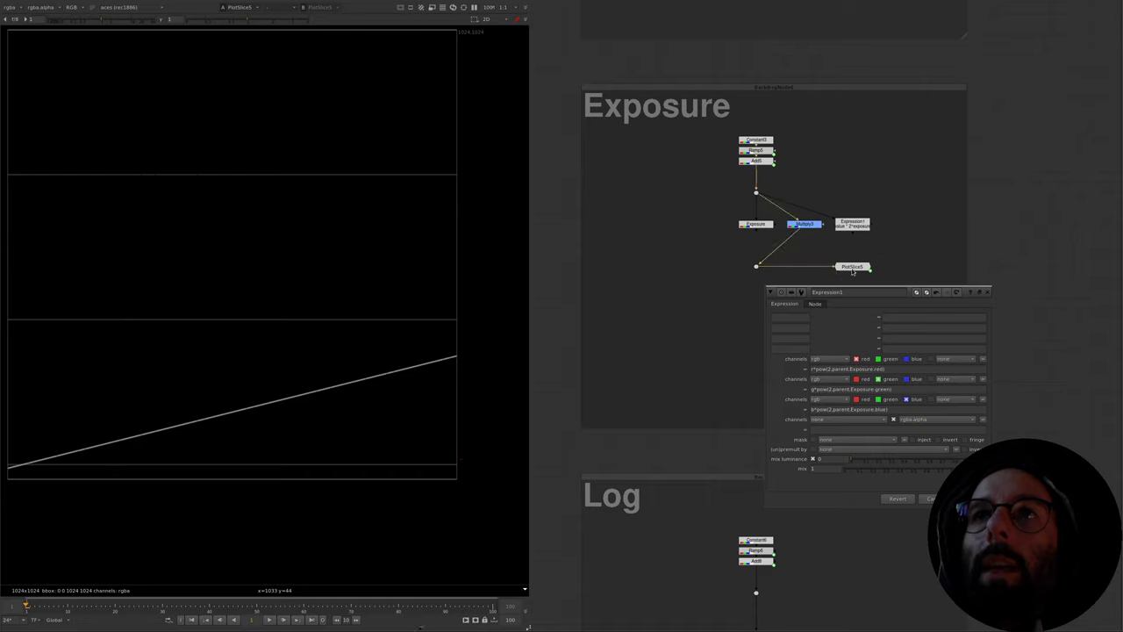
drag(799, 232, 853, 229)
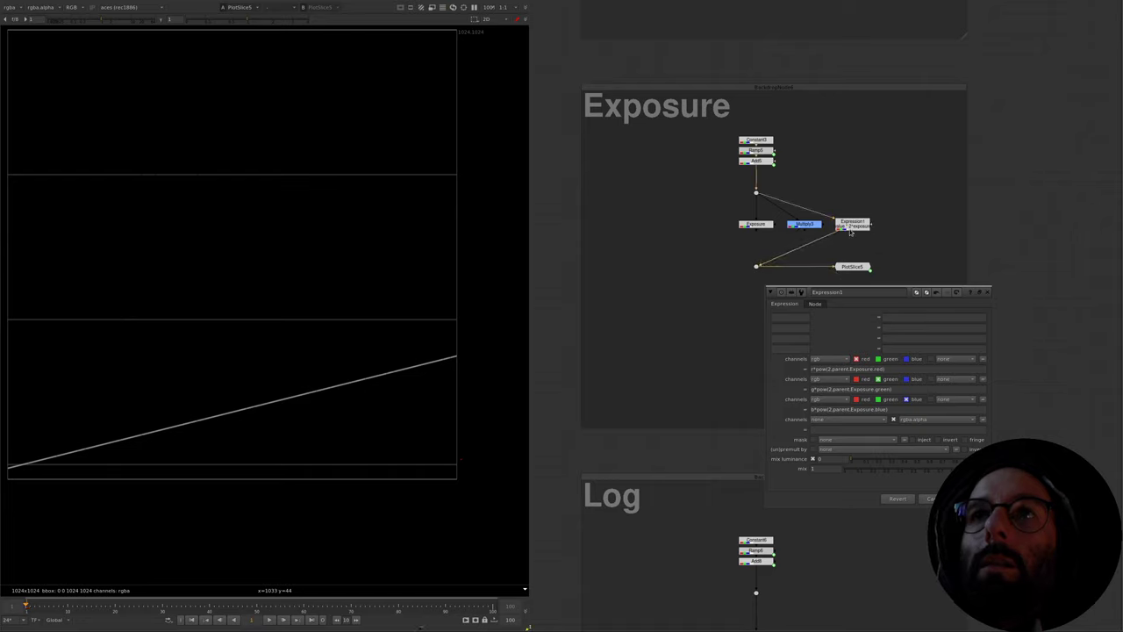
- Reopen the Exposure node's properties, set it to 2 stops and reconnect the output dot to the Exposure node
double_click(756, 224)
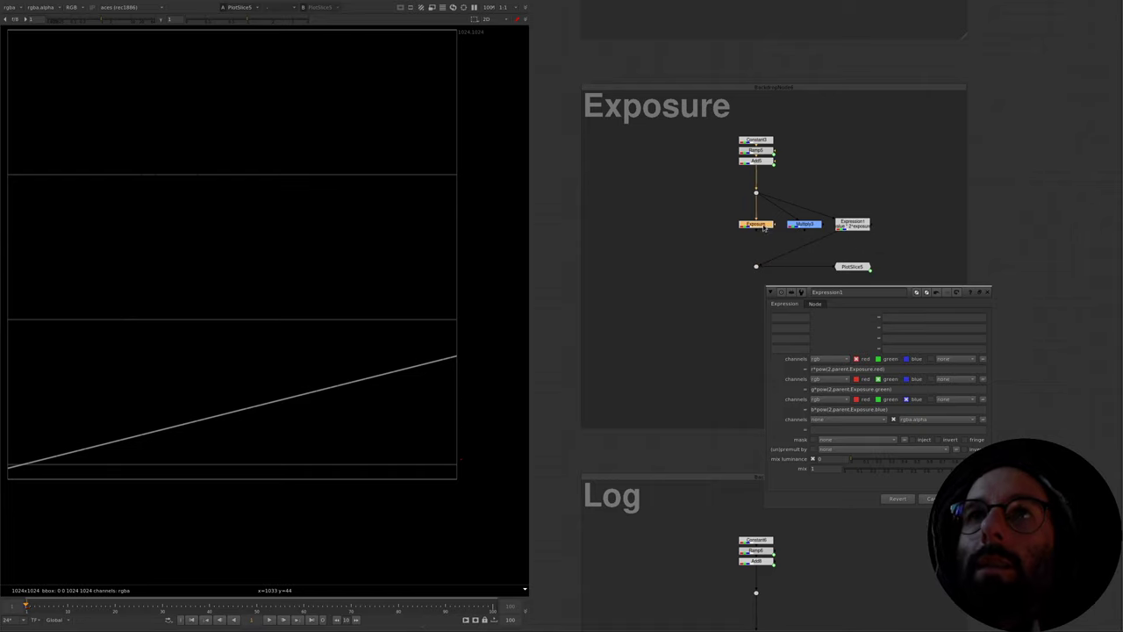
click(585, 387)
key(Up)
key(Up)
key(Up)
text(2)
key(Return)
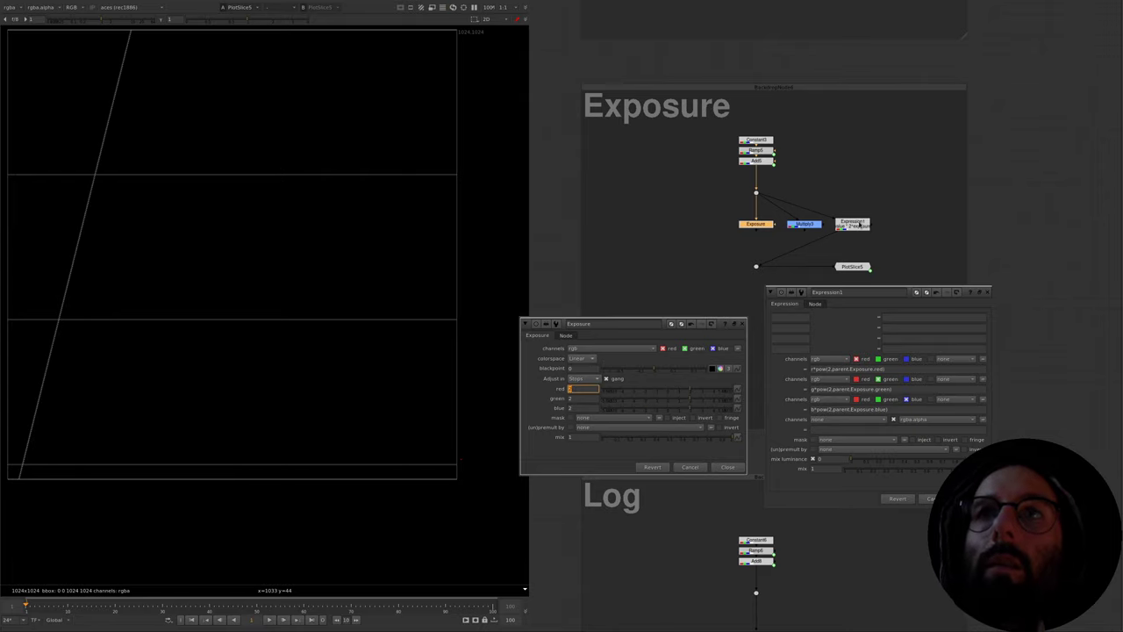
drag(833, 236, 762, 224)
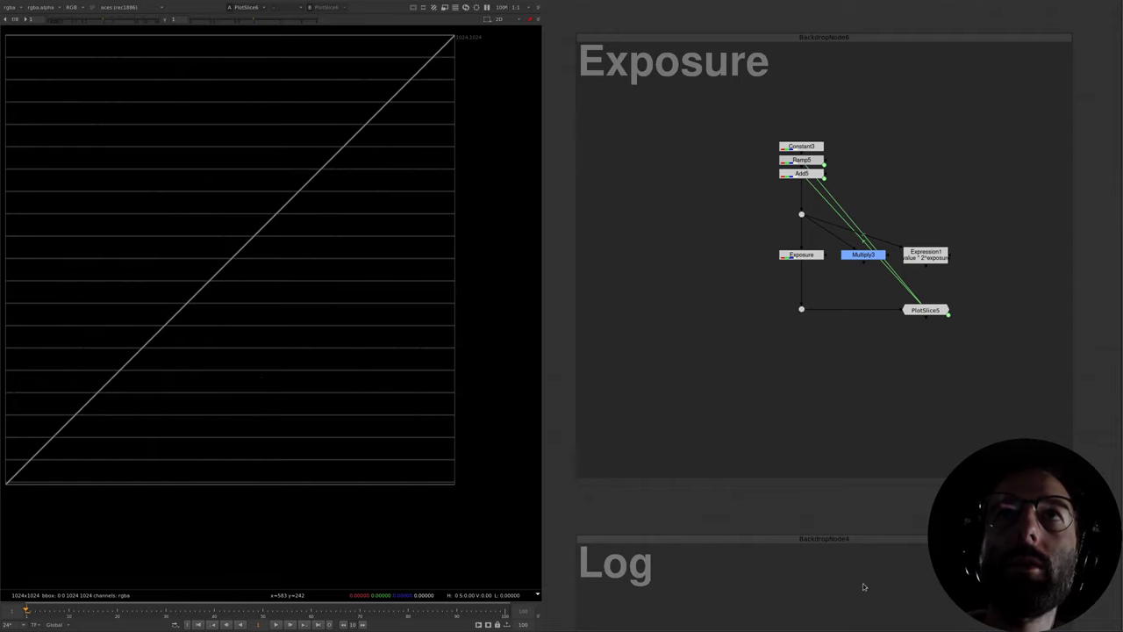
- Go to the Log section, then switch to the Common RGB Color Spaces page and examine the Log Encoding Curves chart
middle_drag(865, 587, 838, 151)
middle_drag(924, 233, 935, 155)
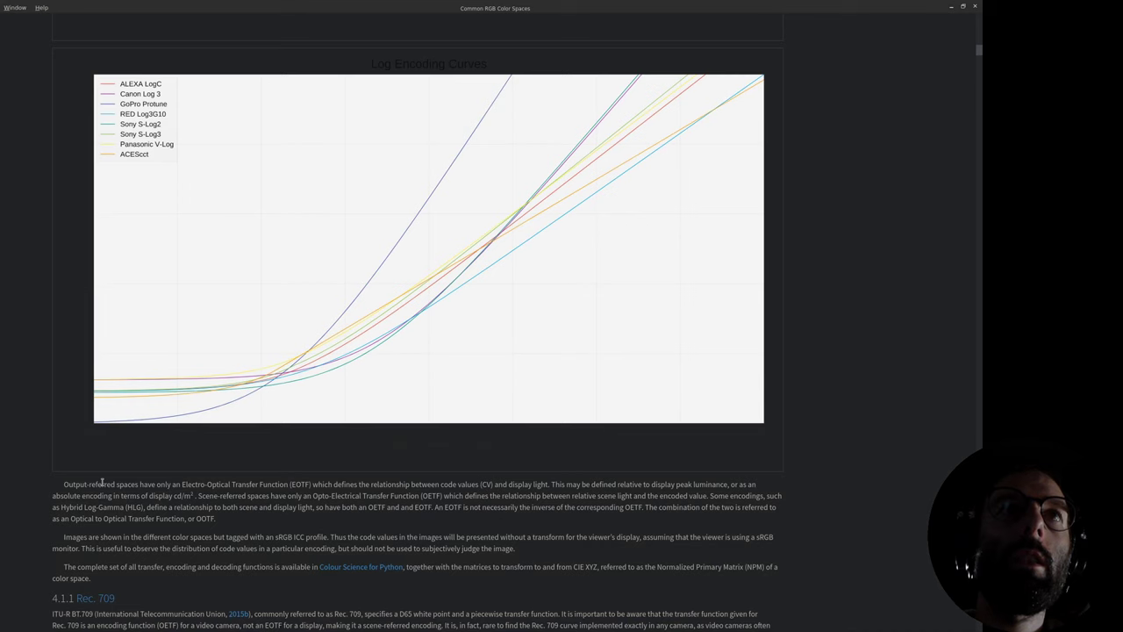
scroll(102, 486, up, 1)
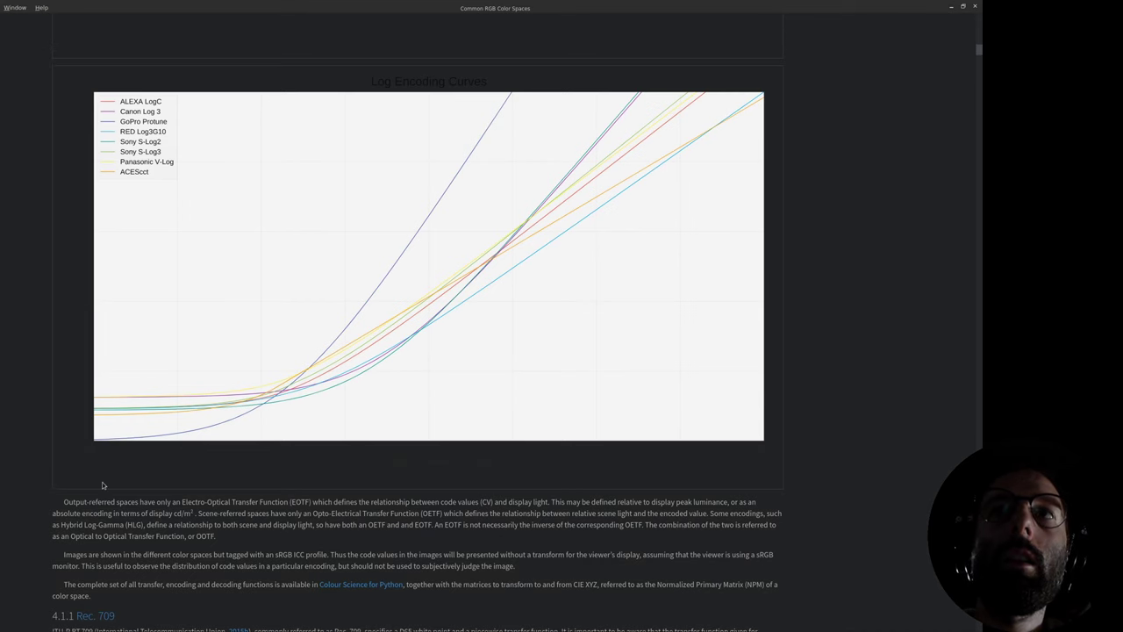
scroll(102, 485, down, 1)
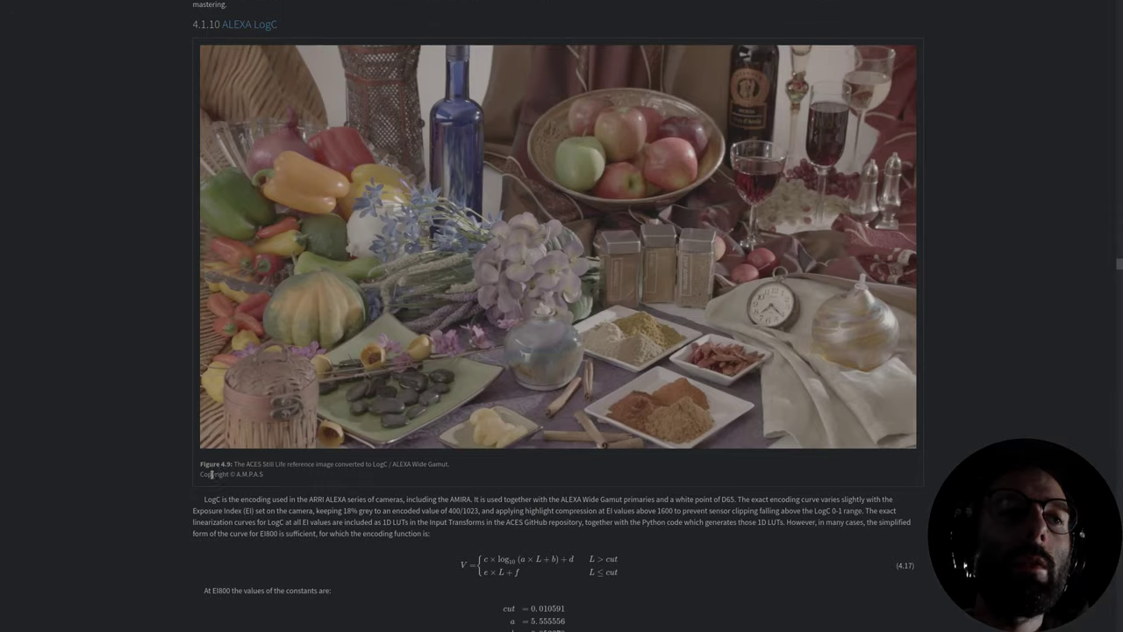
- Examine the camera log encodings on the page, from ALEXA LogC through Blackmagic Film to RED Log3G10
scroll(212, 477, down, 10)
scroll(212, 477, down, 15)
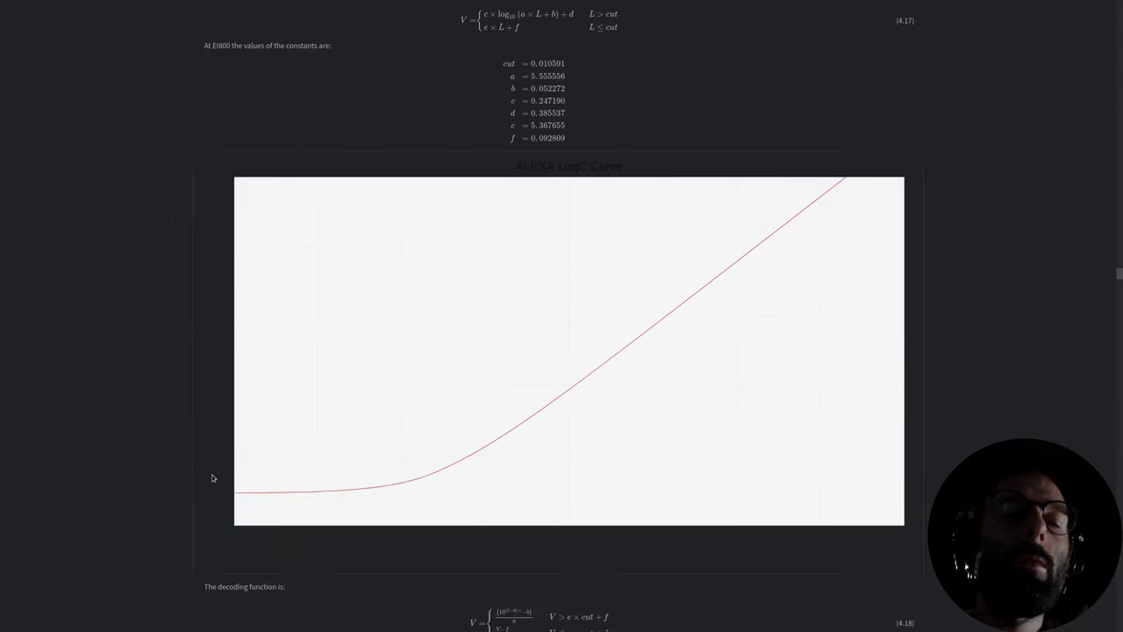
scroll(212, 477, down, 15)
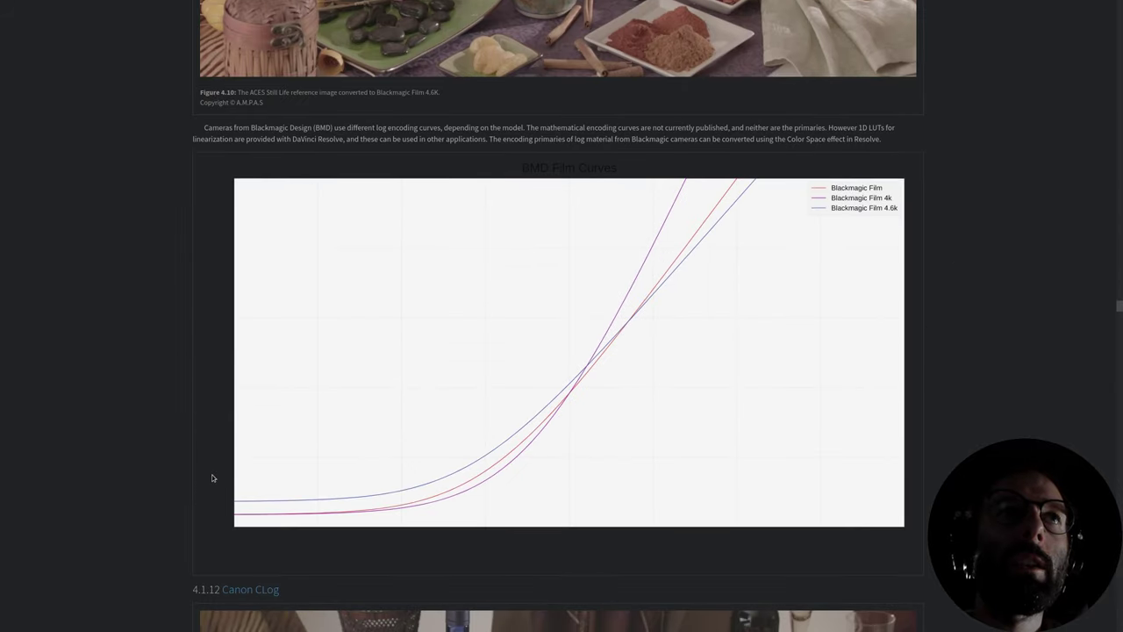
scroll(211, 477, down, 15)
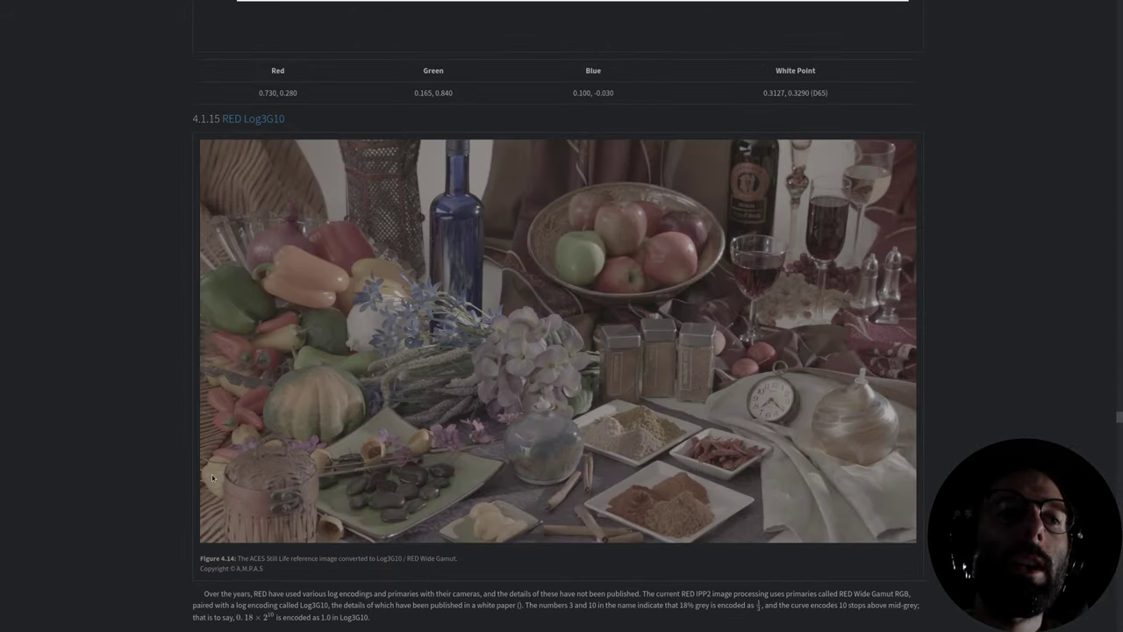
scroll(211, 476, down, 5)
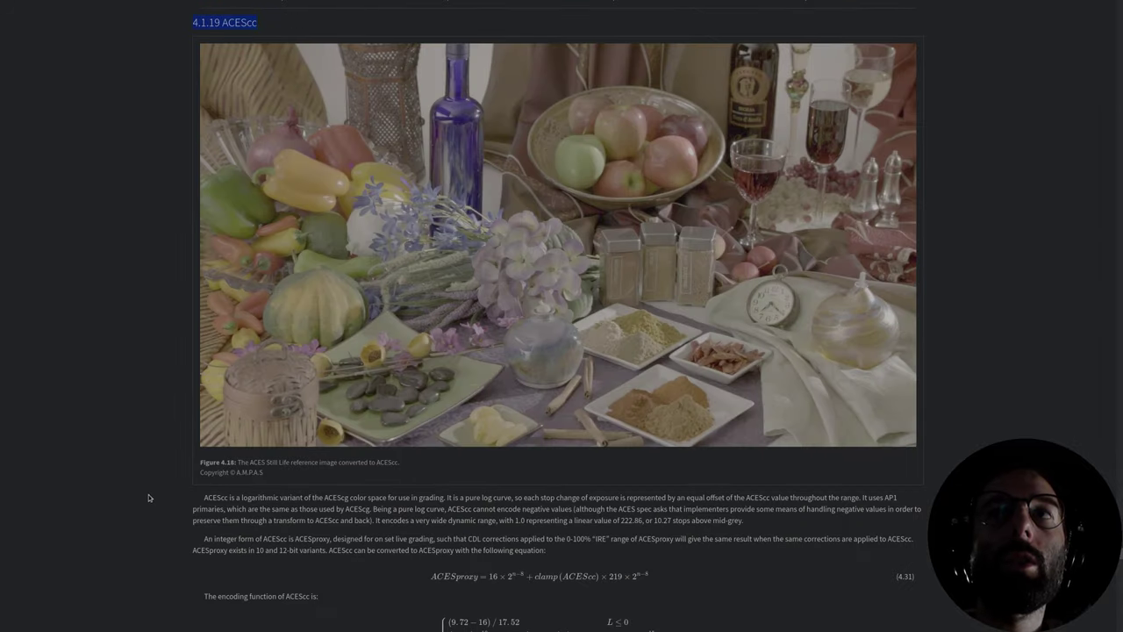
- Compare the encoding functions and curves in the ACEScc and ACEScct sections of the page
click(149, 498)
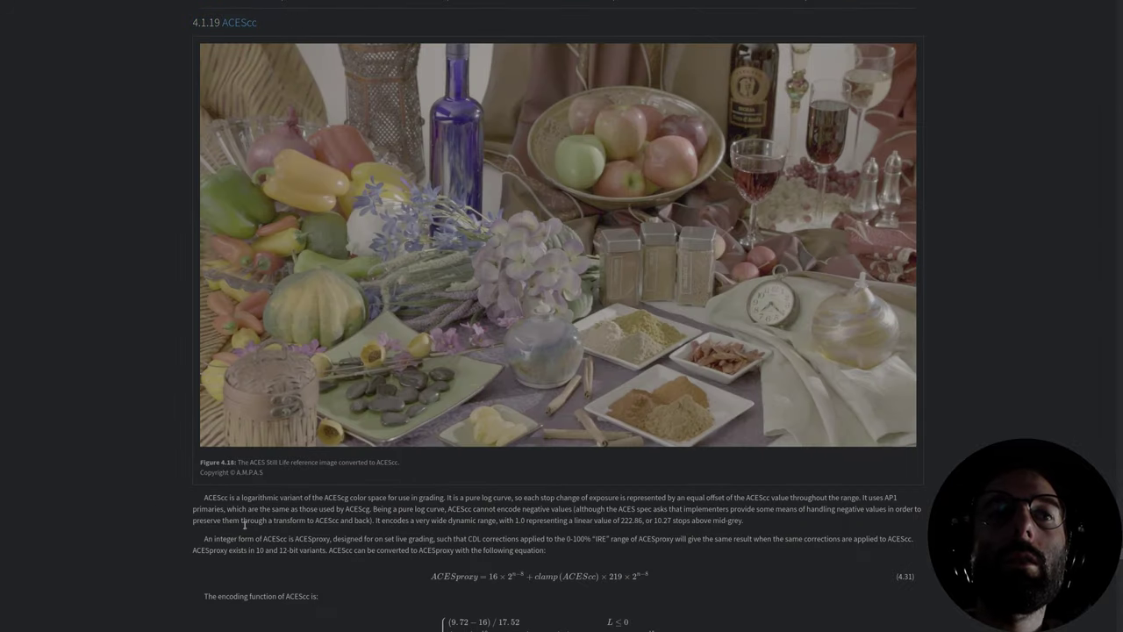
scroll(298, 512, down, 5)
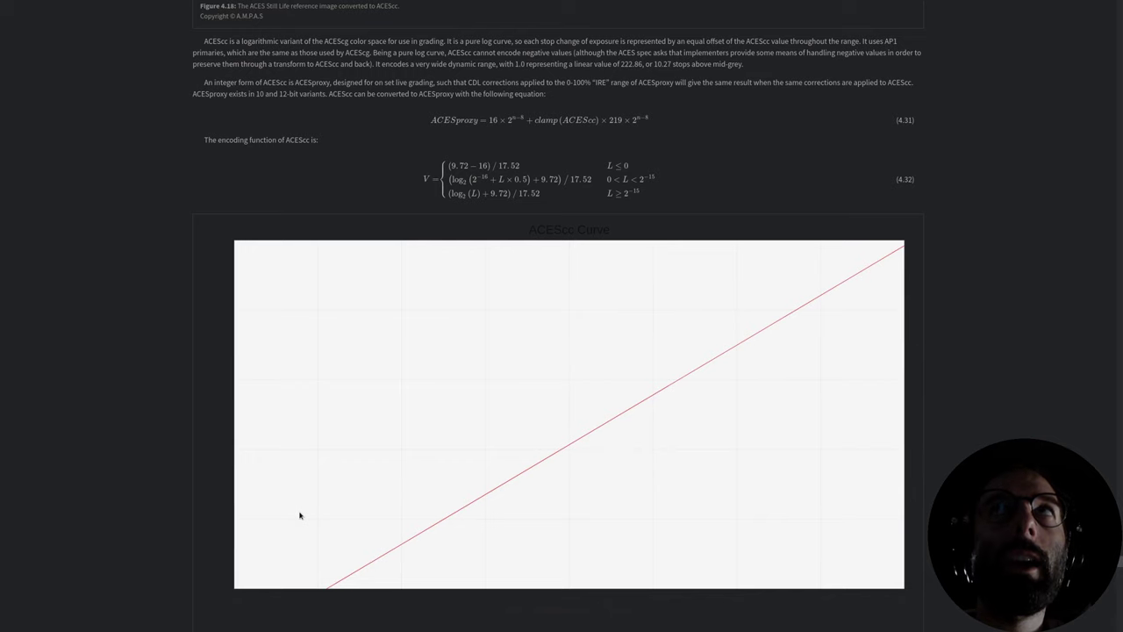
scroll(299, 516, down, 10)
drag(289, 220, 190, 219)
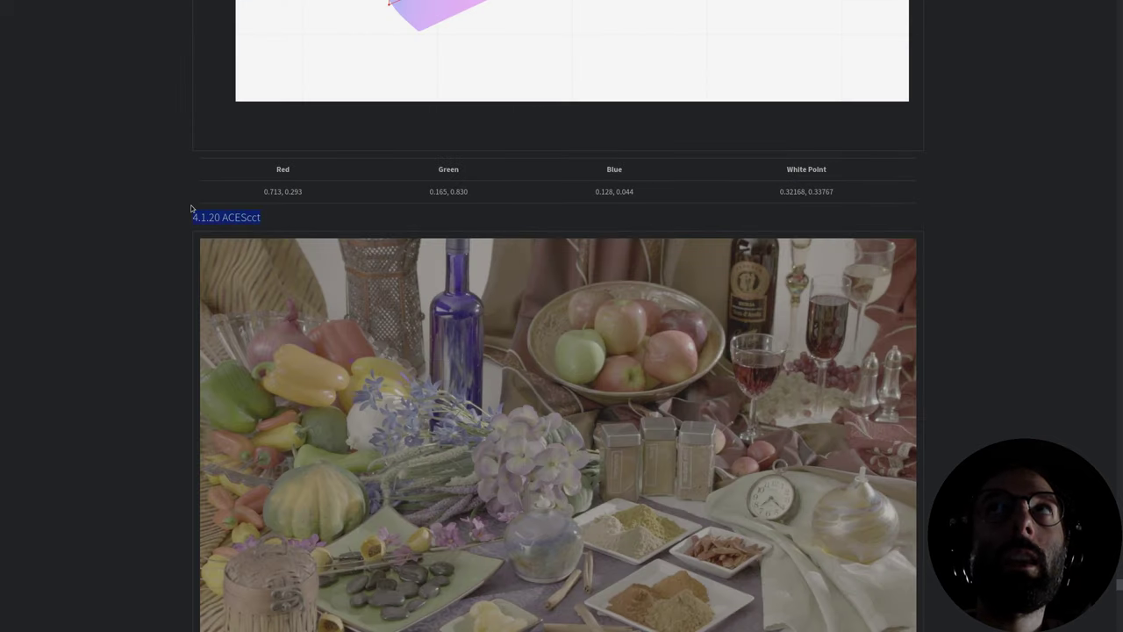
scroll(190, 208, down, 7)
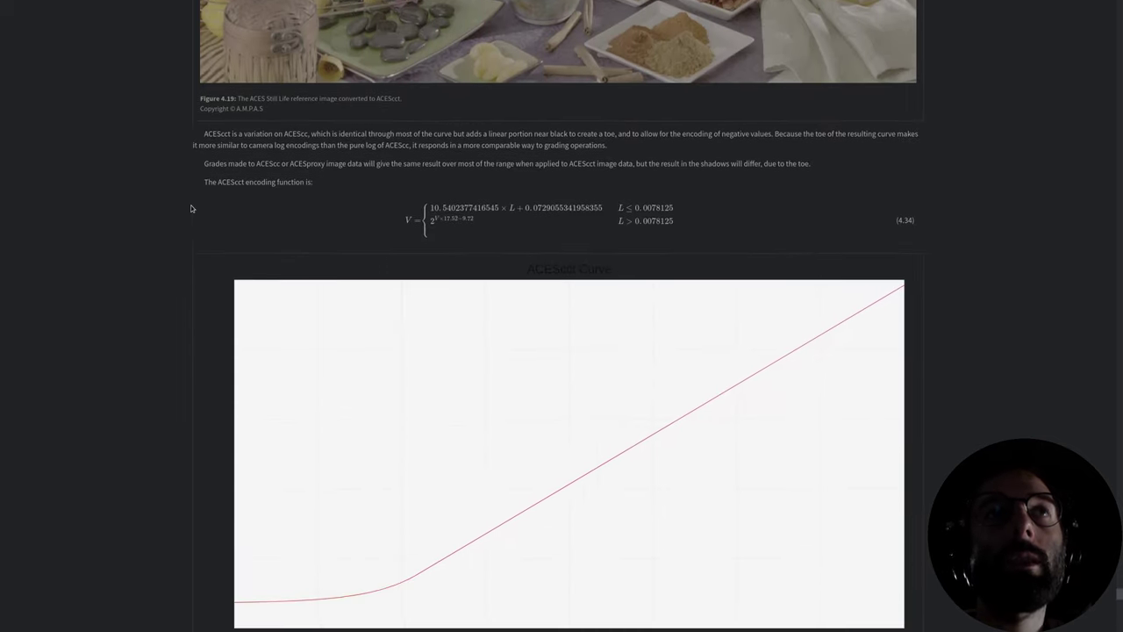
scroll(190, 207, down, 1)
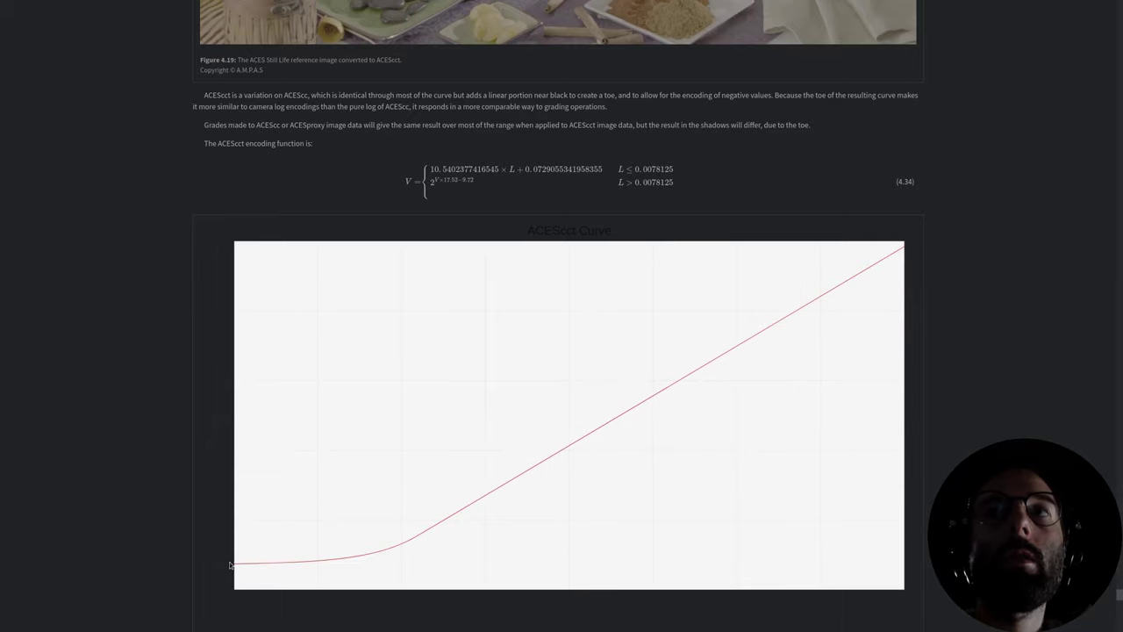
- Switch back to Nuke, view the Log section's input dot and the Log2Lin2 output, and open Log2Lin2's properties
key(alt+Tab)
drag(875, 171, 727, 236)
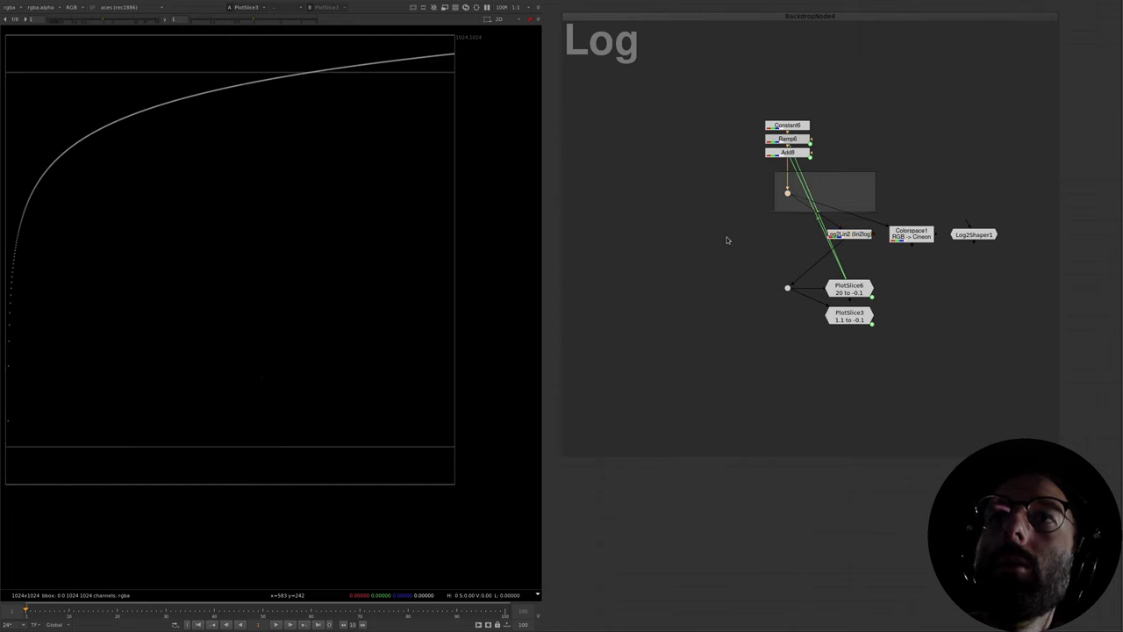
key(1)
click(854, 236)
key(1)
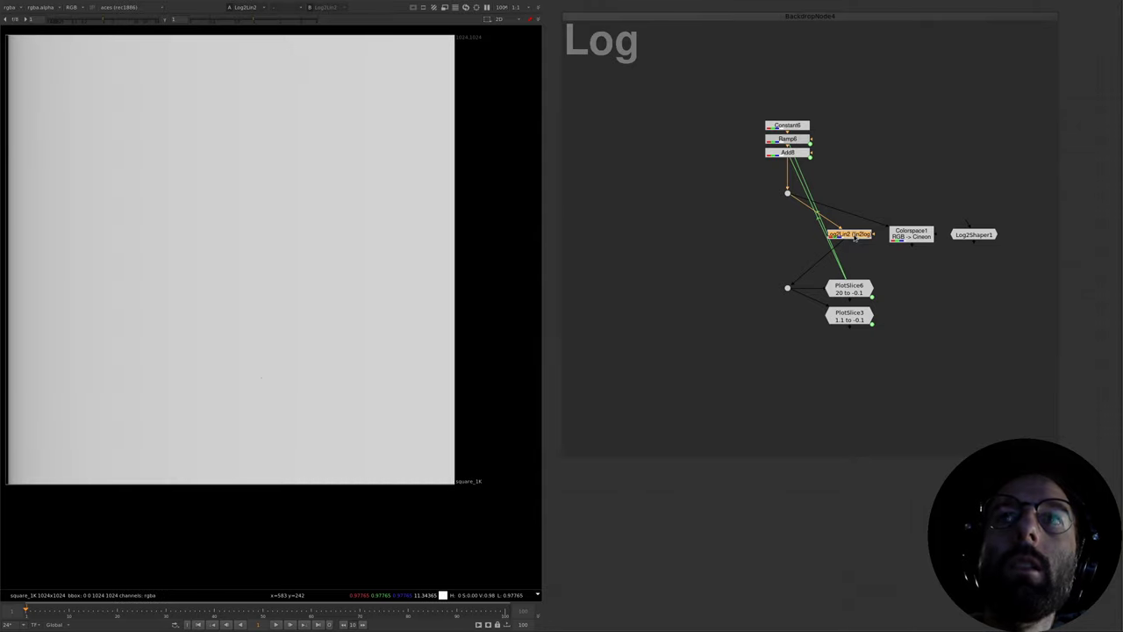
double_click(853, 234)
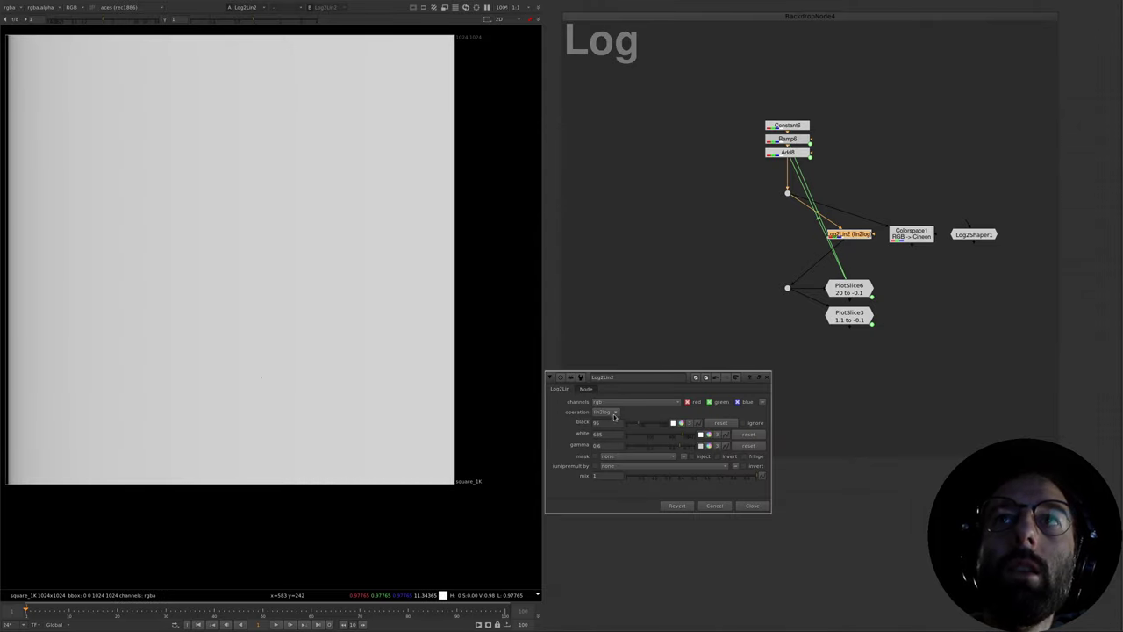
- Compare the viewer image at the Log section's input dot with the Log2Lin2 output
drag(824, 182, 752, 227)
key(1)
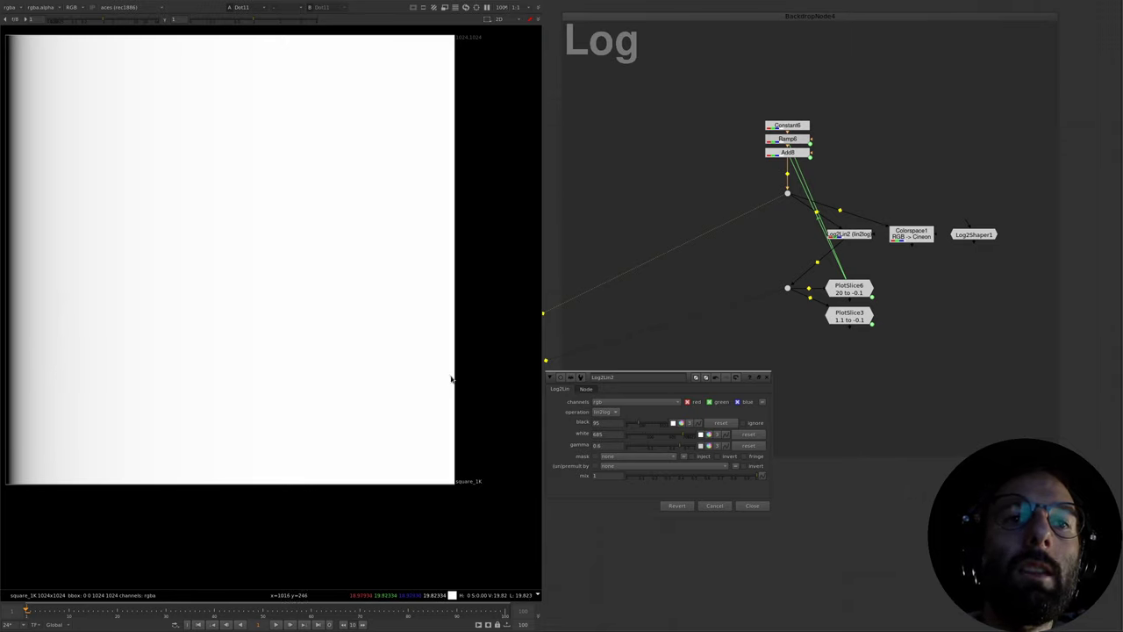
click(861, 236)
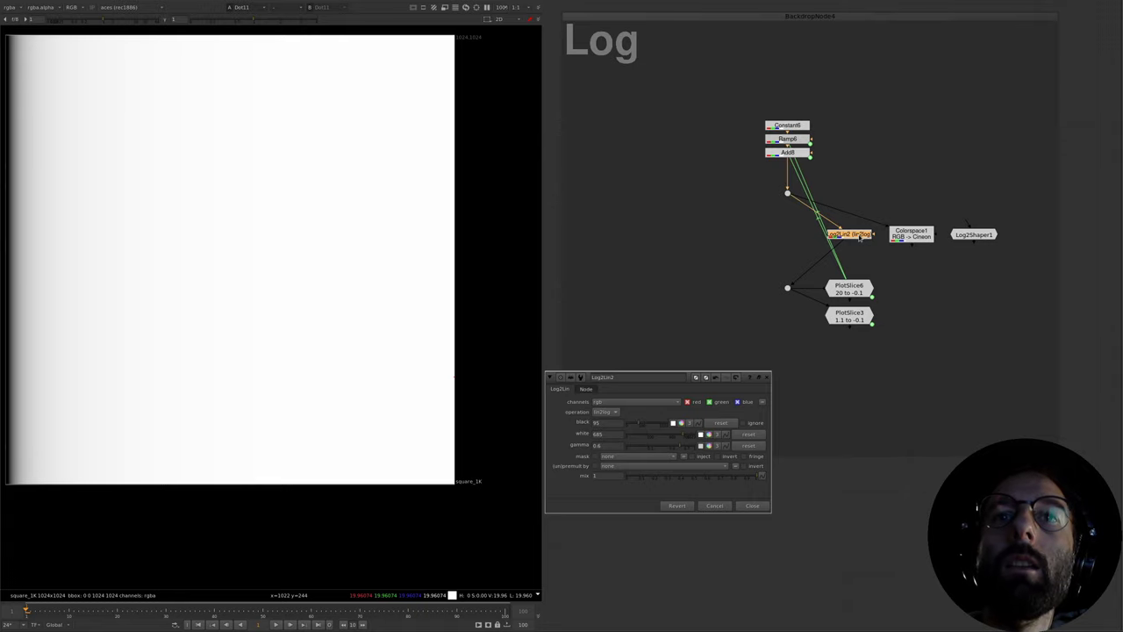
key(1)
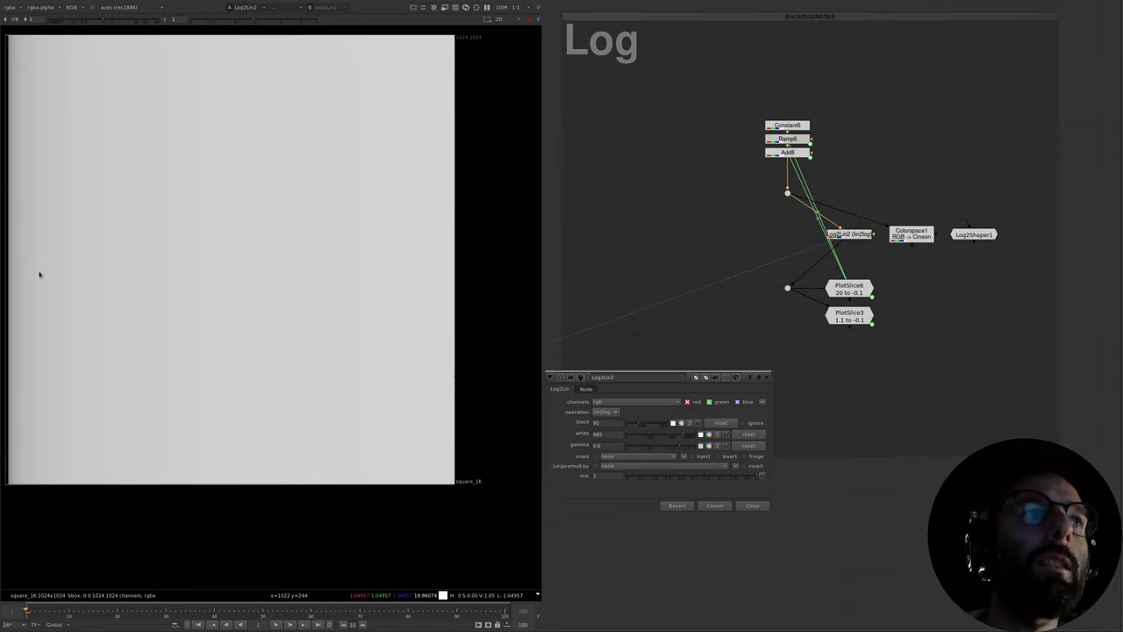
- Sample pixel values across the Log2Lin2 output and view its plot in PlotSlice6
ctrl+drag(7, 285, 217, 298)
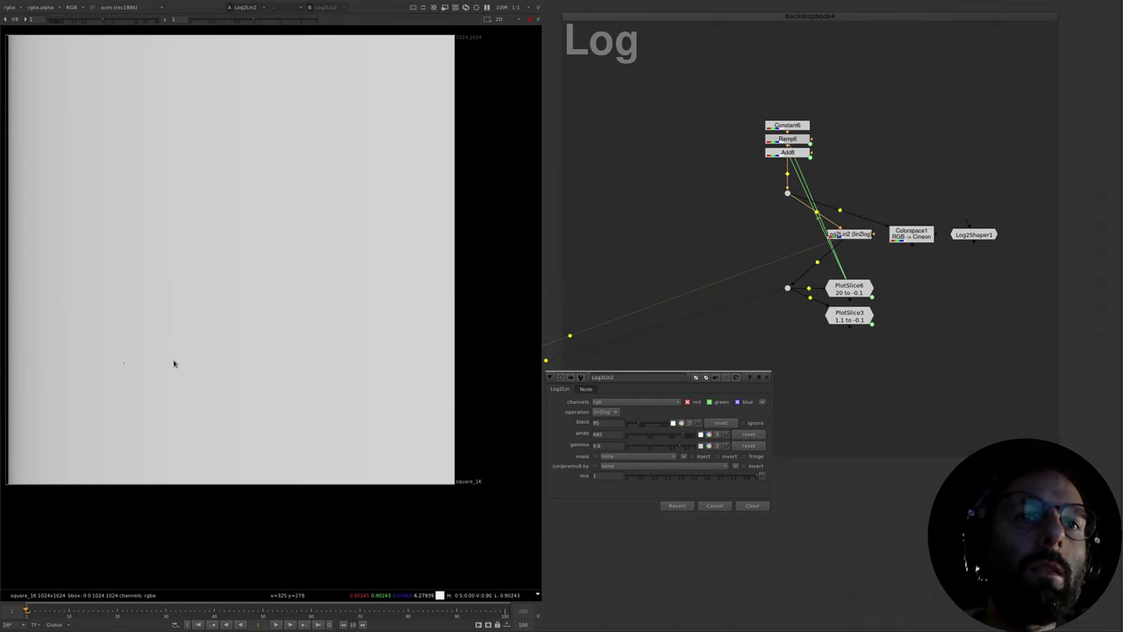
click(853, 295)
key(1)
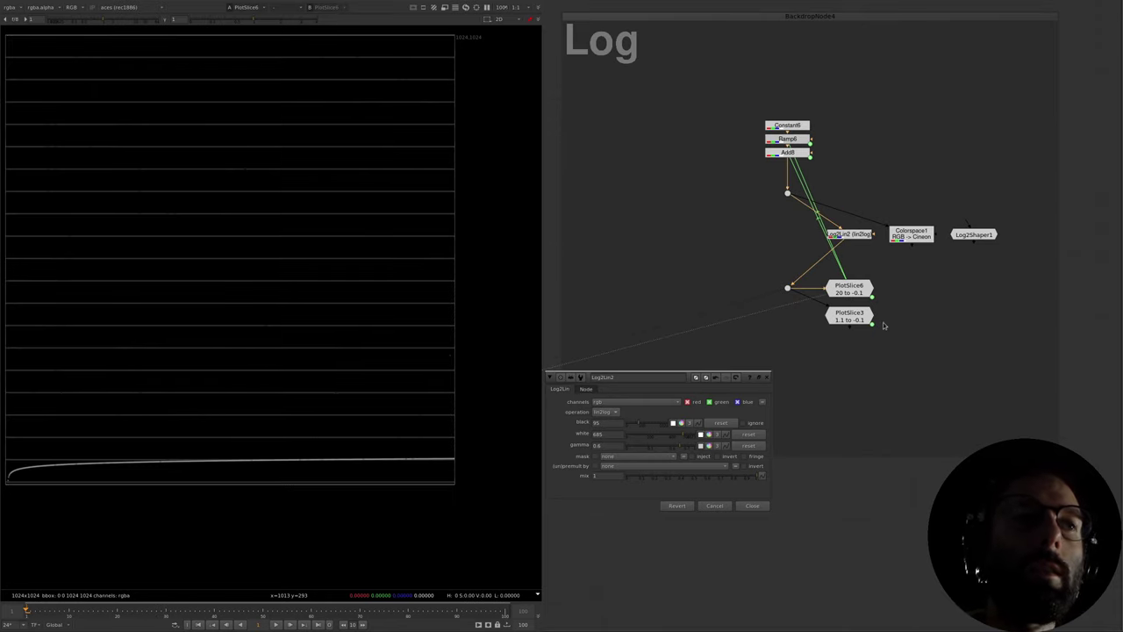
- View the Log2Lin2 curve through PlotSlice3, which covers the 1.1 to -0.1 range
click(849, 318)
key(1)
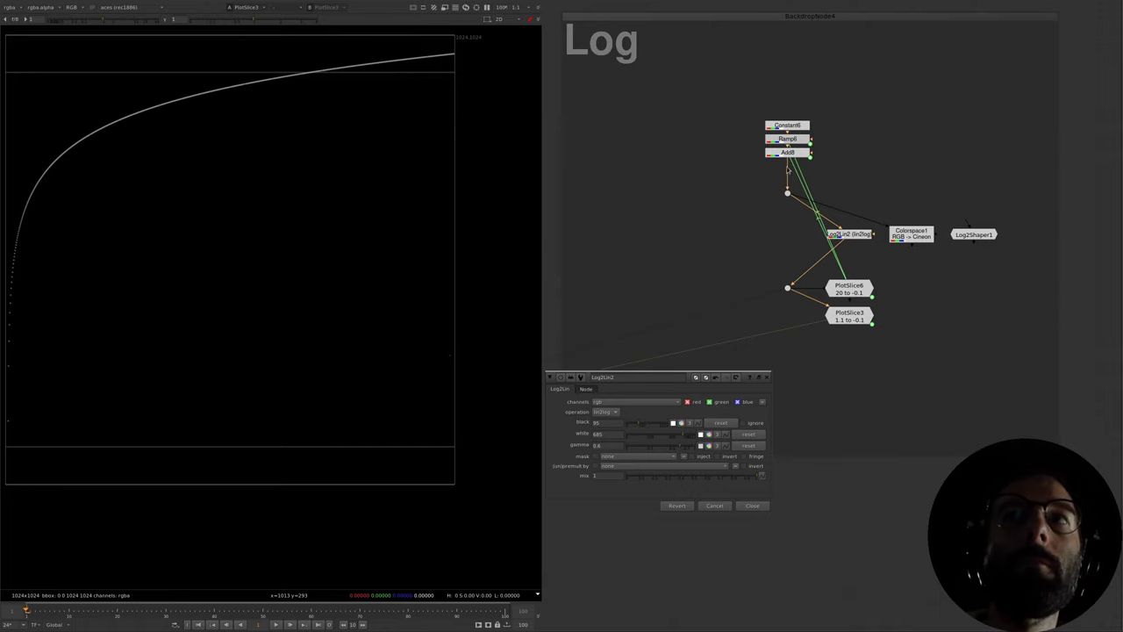
click(930, 263)
click(857, 236)
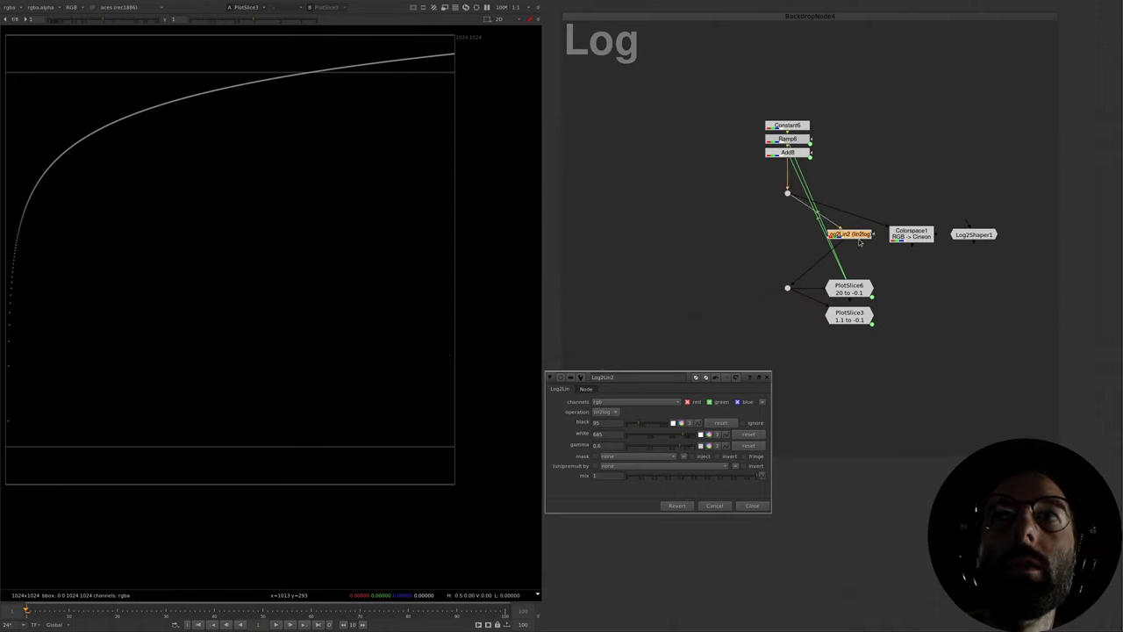
- Reconnect the plot nodes' input dot from Log2Lin2 to Colorspace1, and check Colorspace1's properties
mouse_move(834, 246)
mouse_down()
mouse_move(877, 259)
mouse_move(855, 241)
mouse_up()
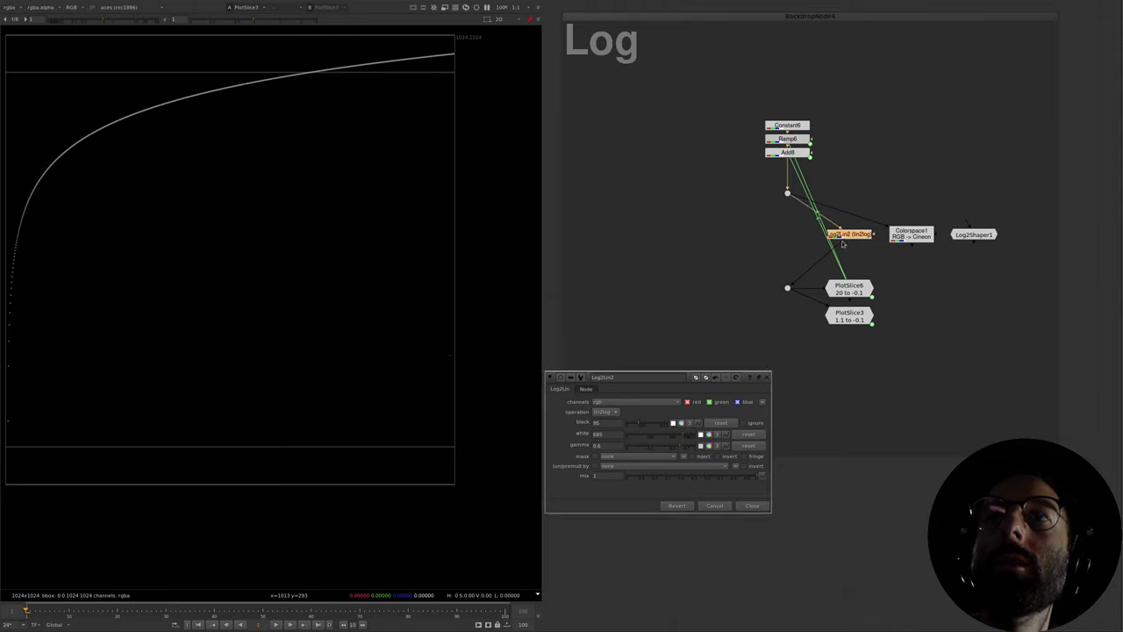
drag(844, 246, 923, 242)
click(921, 238)
double_click(921, 239)
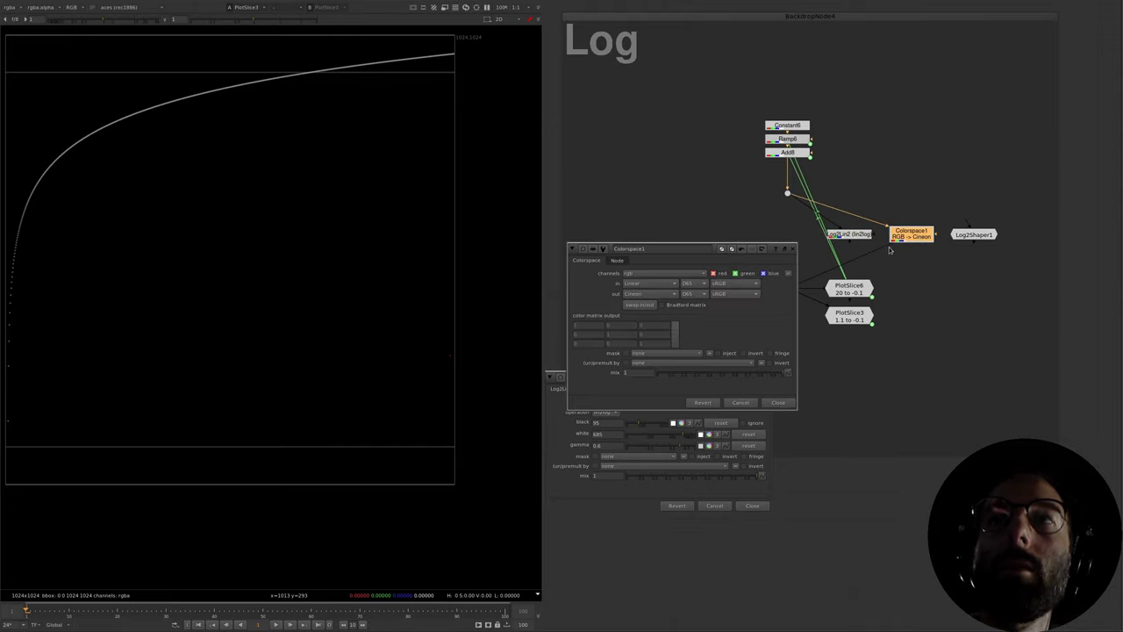
click(867, 249)
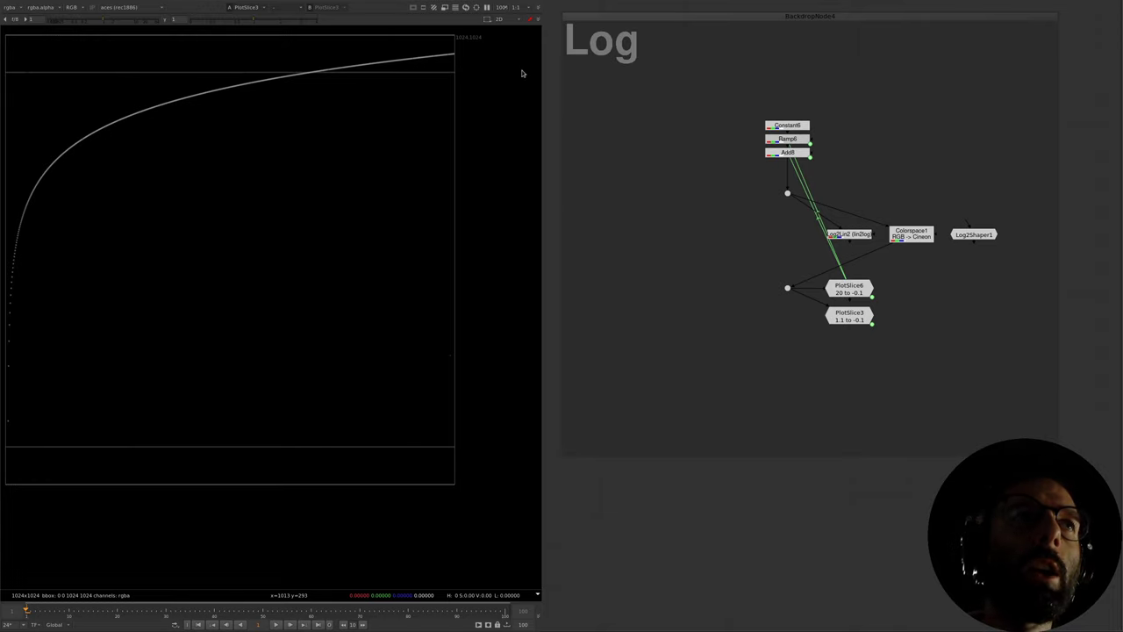
- Switch to the Desmos Log Function graph and reduce the power curve's p to 2.26, then 1.95
key(alt+Tab)
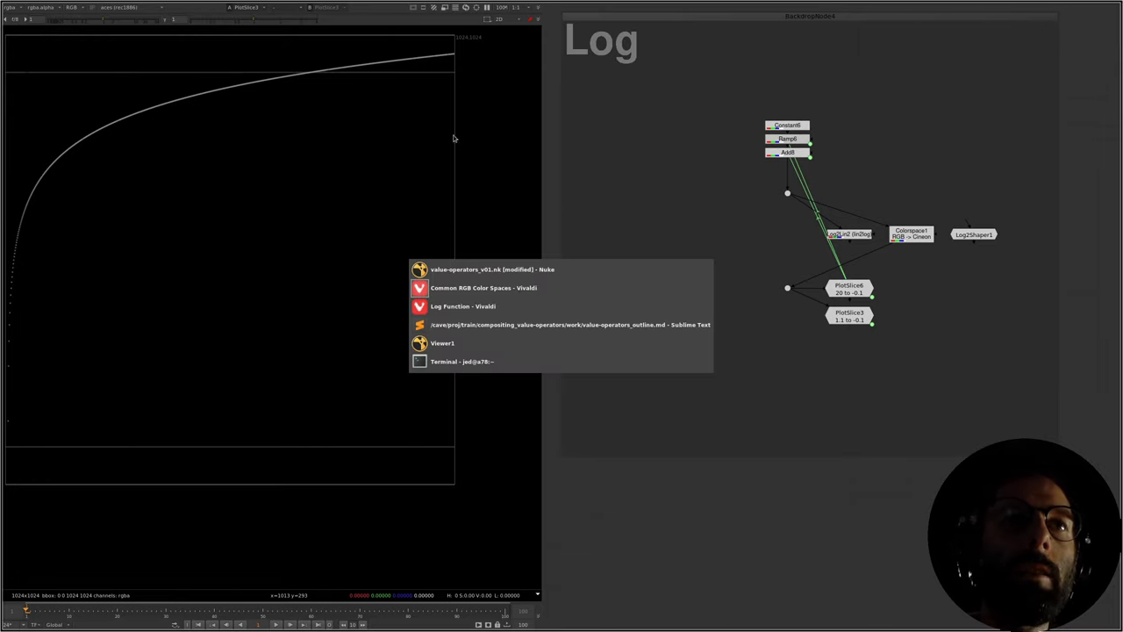
key(alt+Tab)
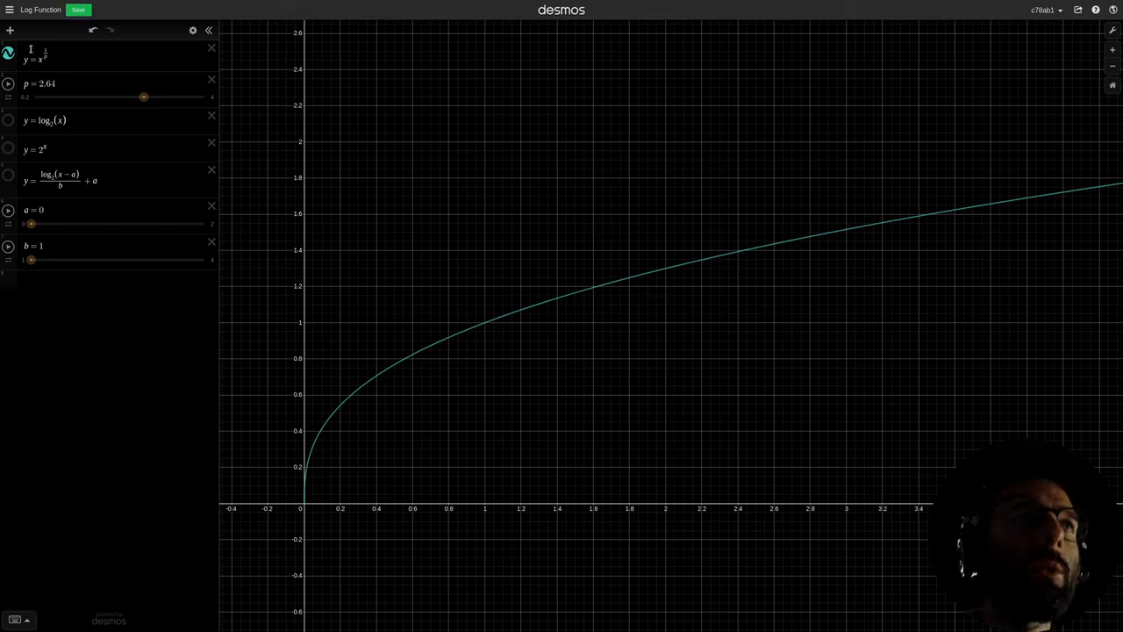
drag(143, 97, 124, 117)
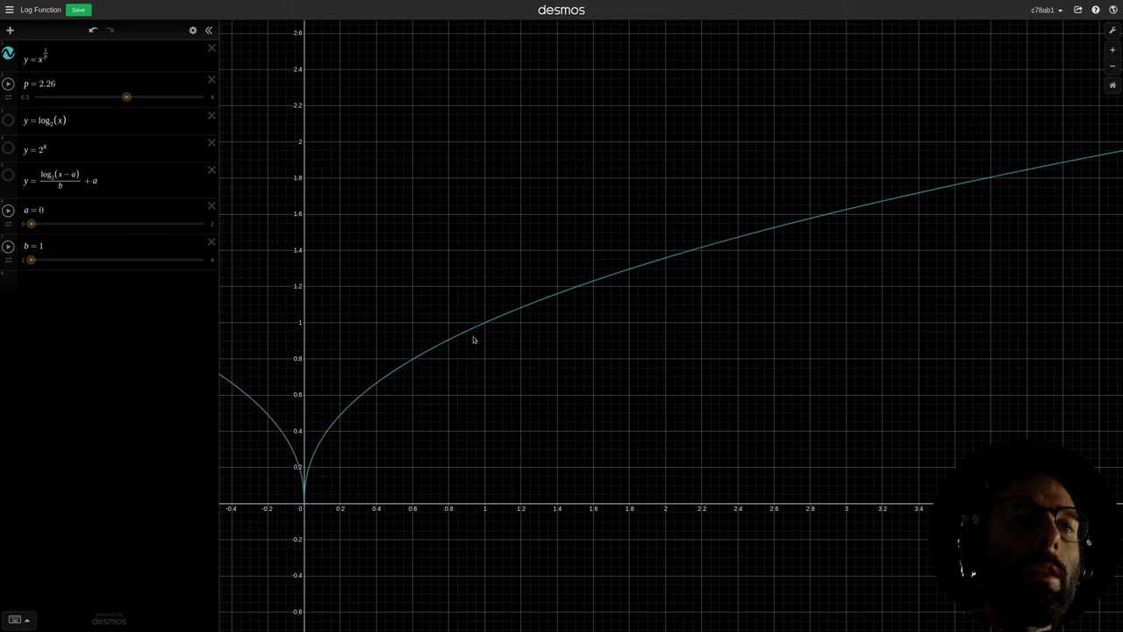
mouse_move(126, 97)
mouse_down()
mouse_move(79, 97)
mouse_move(123, 112)
mouse_move(112, 115)
mouse_up()
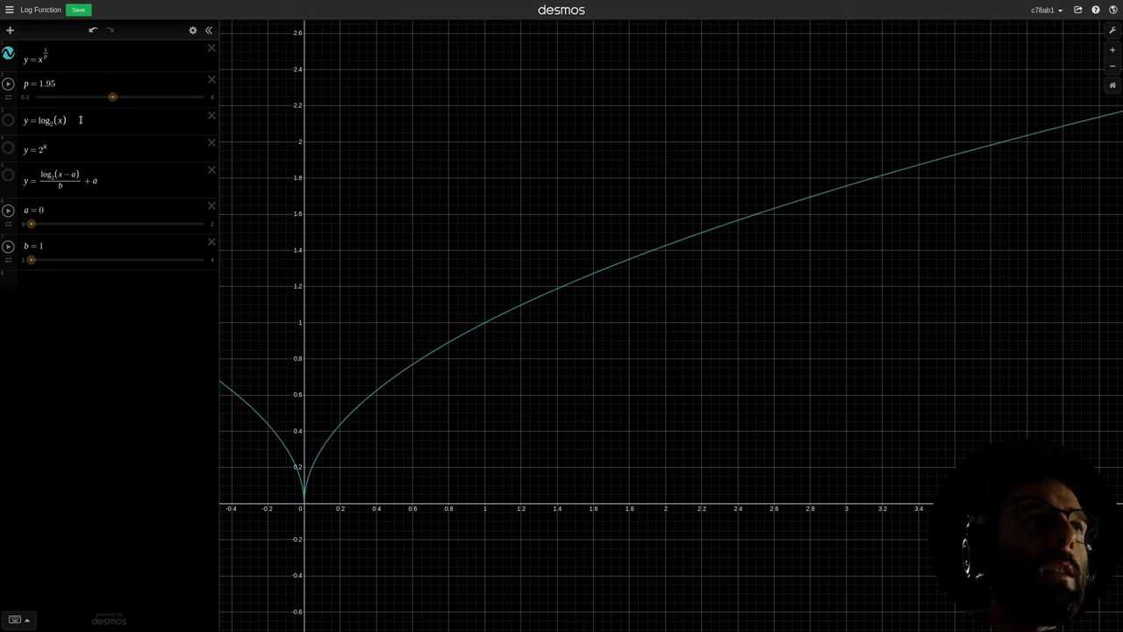
- Show the y = log2(x) curve and compare it with the power curve, including its behaviour near x = 0
click(8, 120)
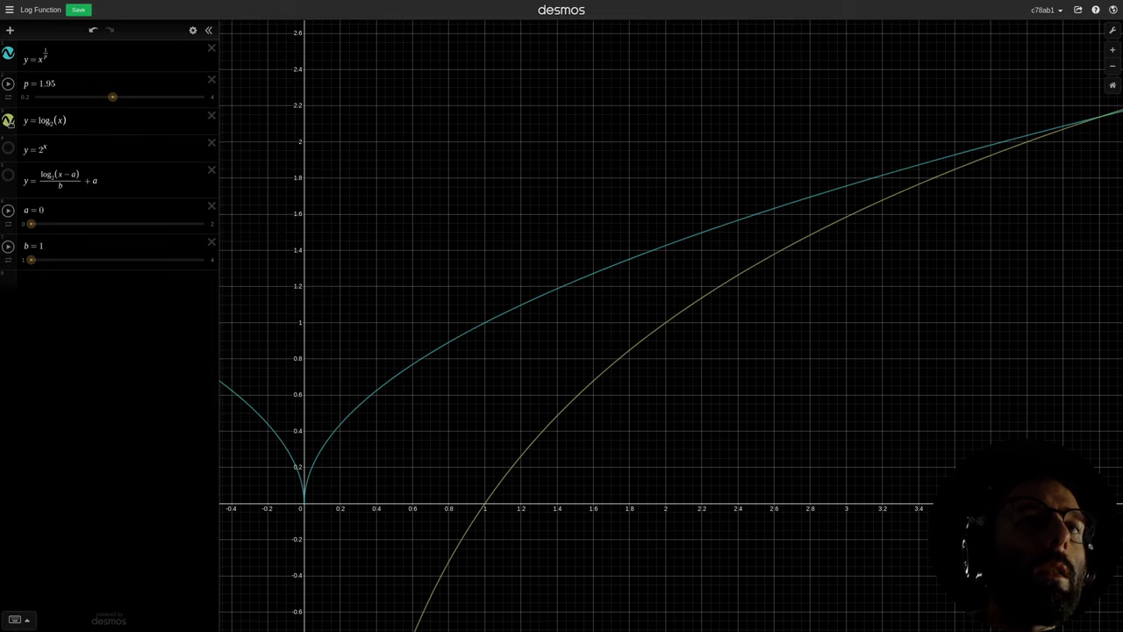
drag(425, 391, 426, 265)
scroll(426, 266, down, 3)
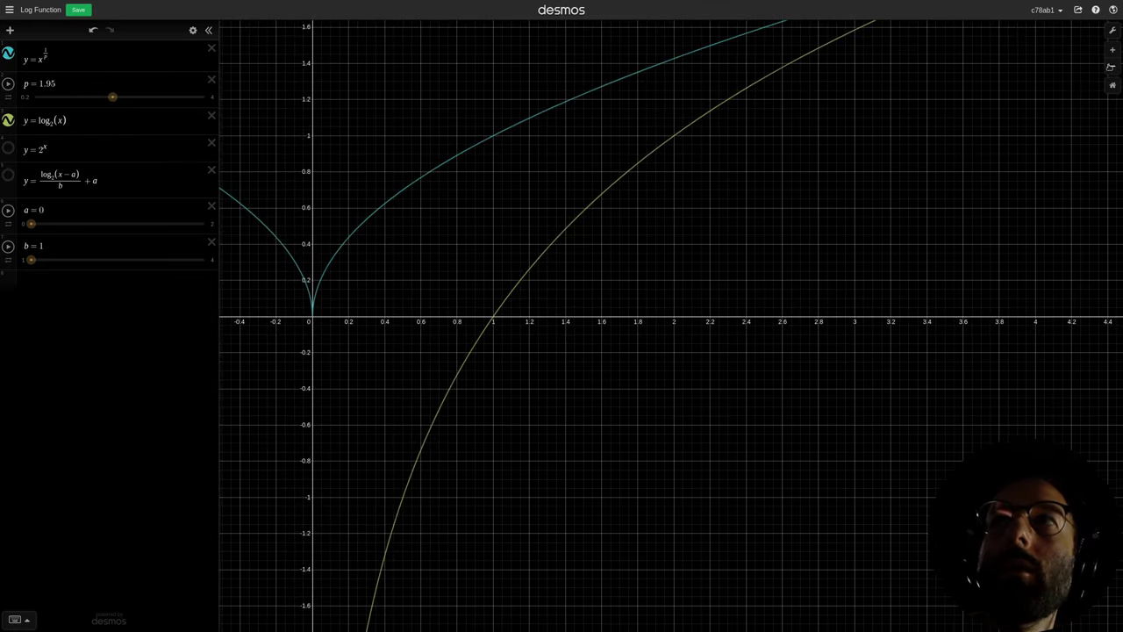
scroll(782, 291, down, 4)
drag(782, 291, 606, 301)
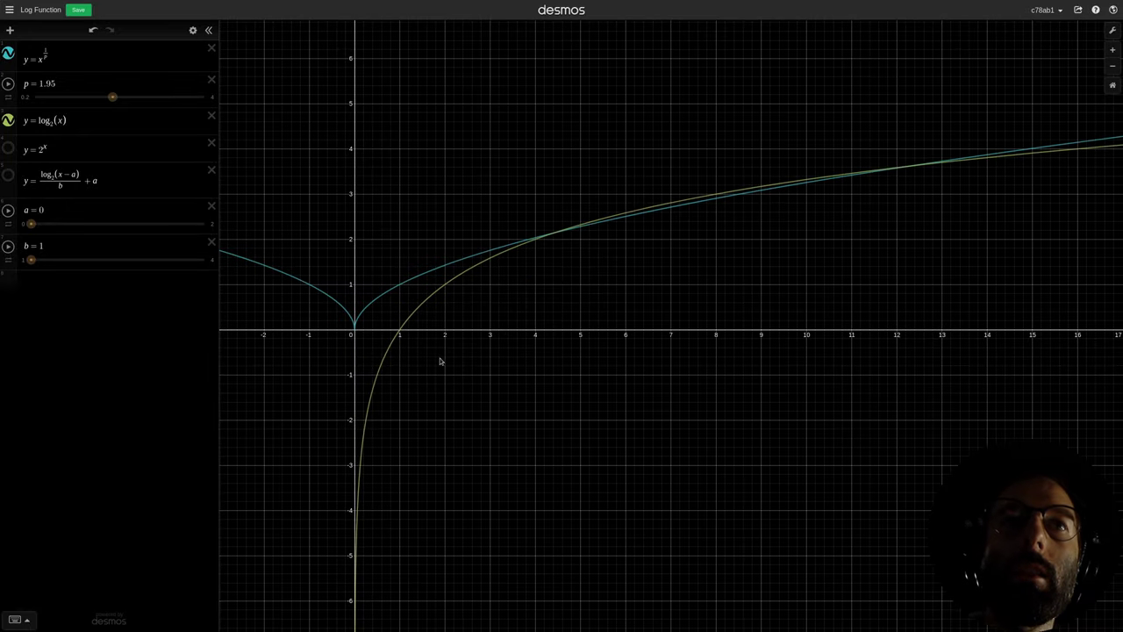
drag(377, 607, 378, 204)
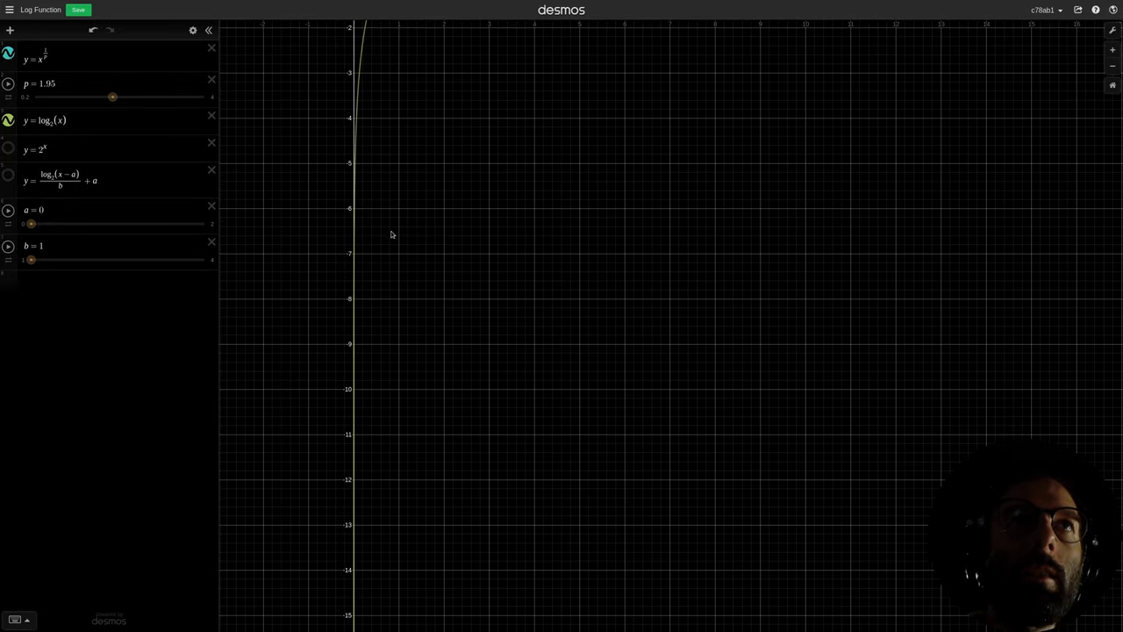
drag(389, 243, 373, 476)
drag(403, 289, 359, 396)
drag(362, 348, 351, 369)
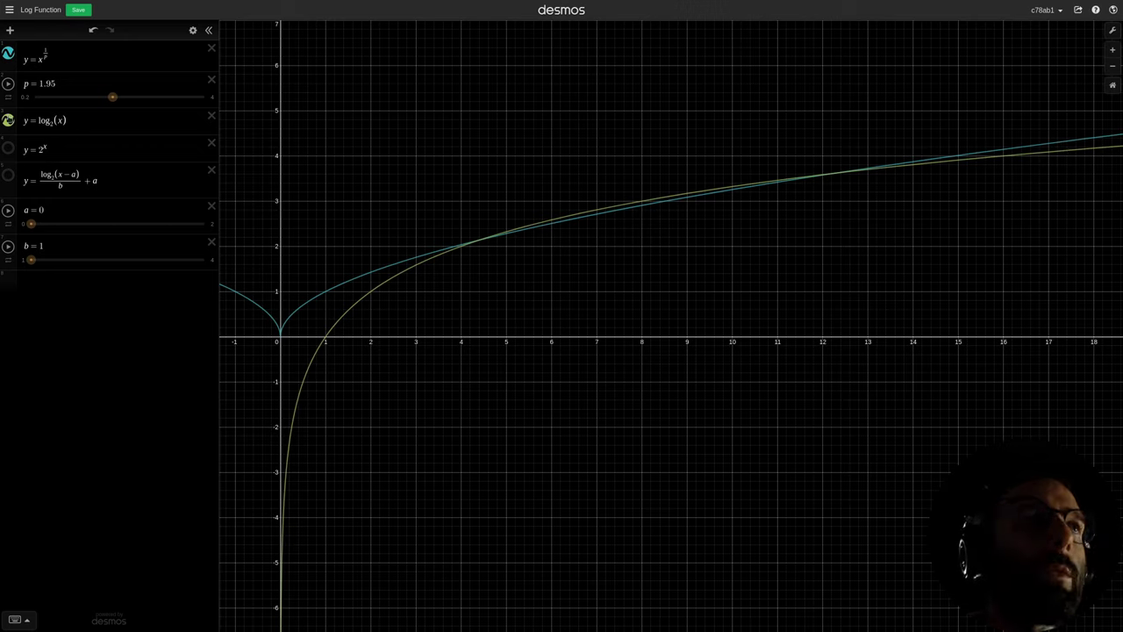
- Hide log2(x) and show the offset and scaled log2 function, setting a to 2 and b to 2.5
click(7, 120)
click(8, 176)
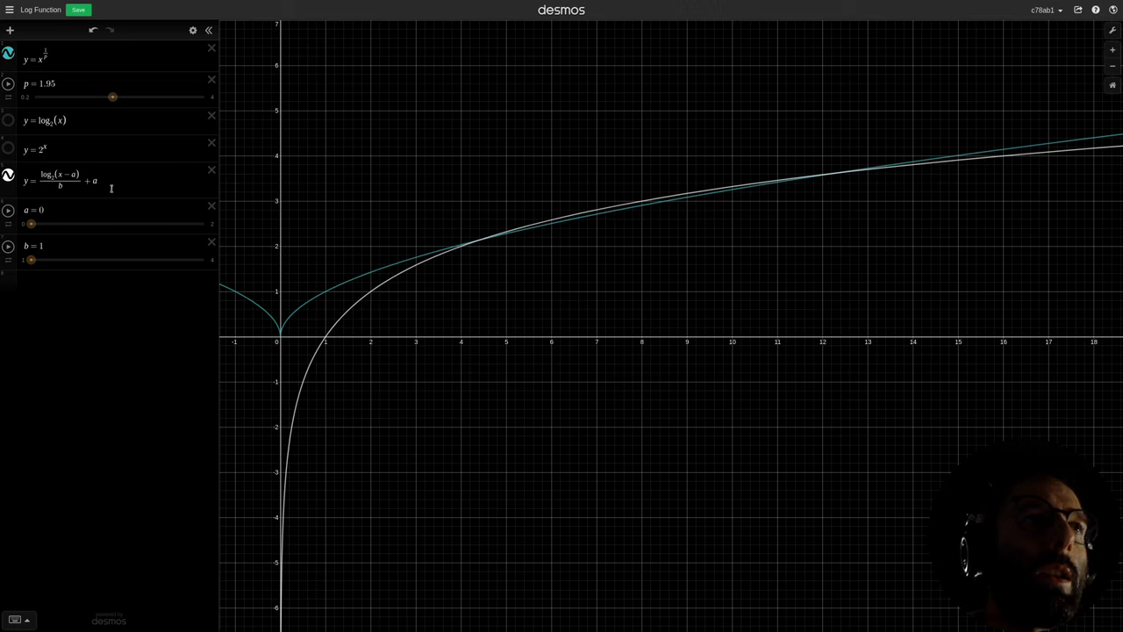
mouse_move(31, 224)
mouse_down()
mouse_move(205, 224)
mouse_move(36, 224)
mouse_up()
drag(259, 237, 211, 226)
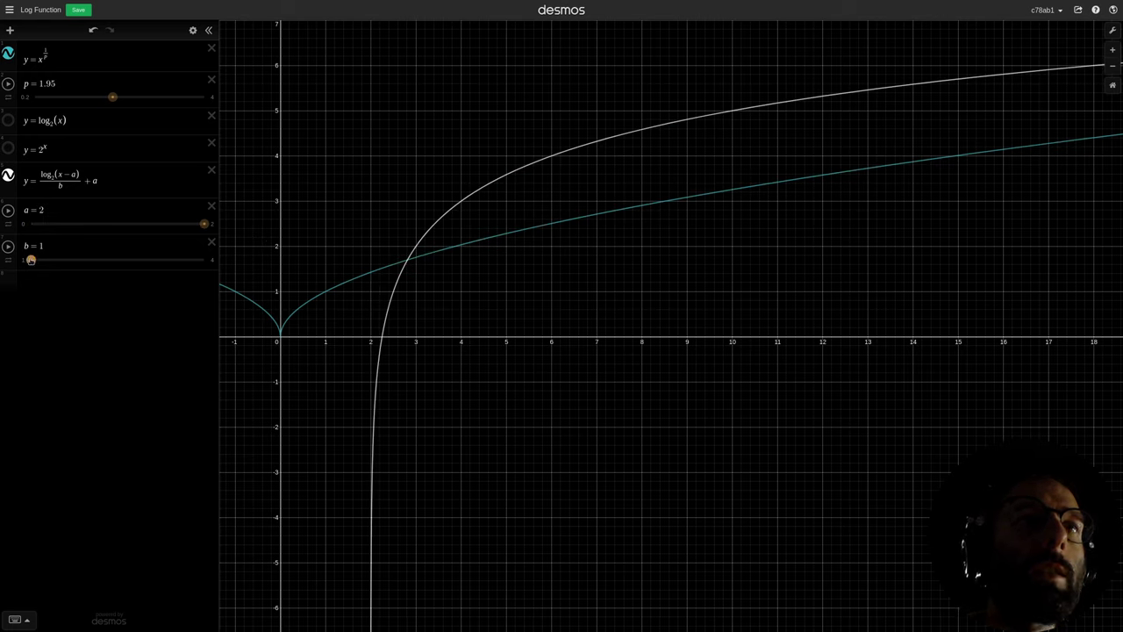
drag(31, 258, 117, 261)
- Hide the offset log2 and power curves, and display y = 2^x alongside y = log2(x) for comparison
click(8, 176)
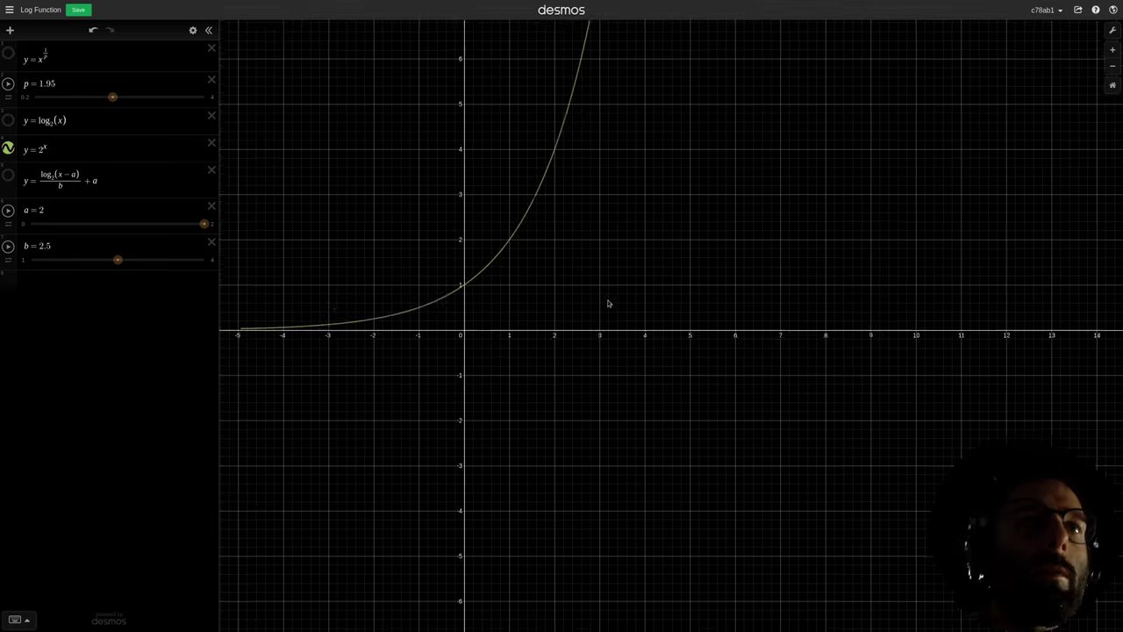
drag(609, 303, 641, 390)
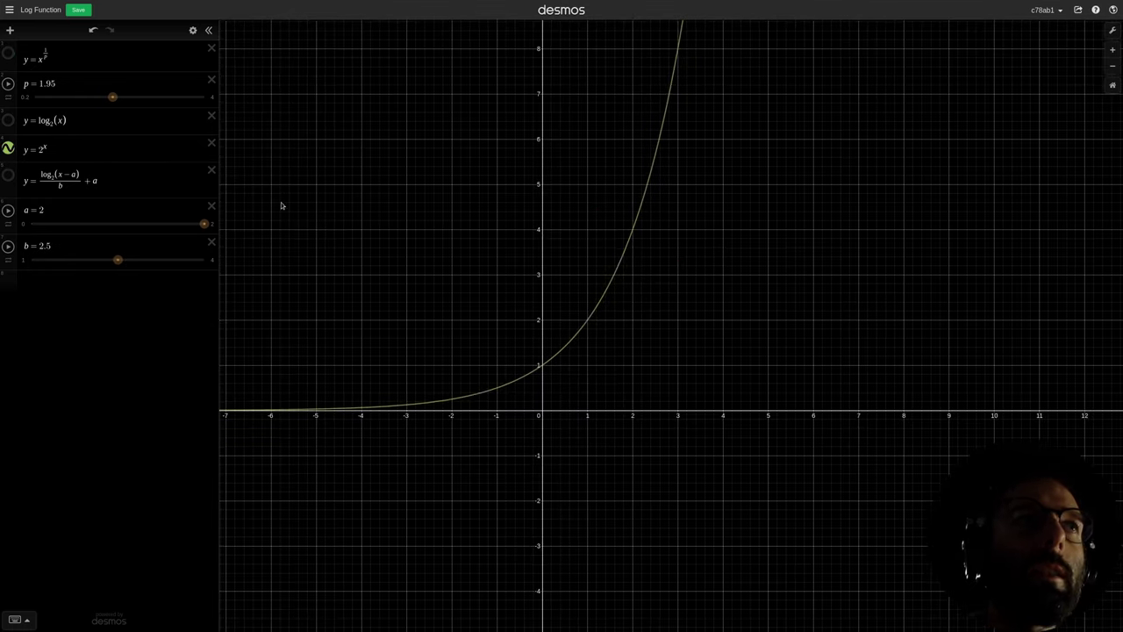
click(8, 120)
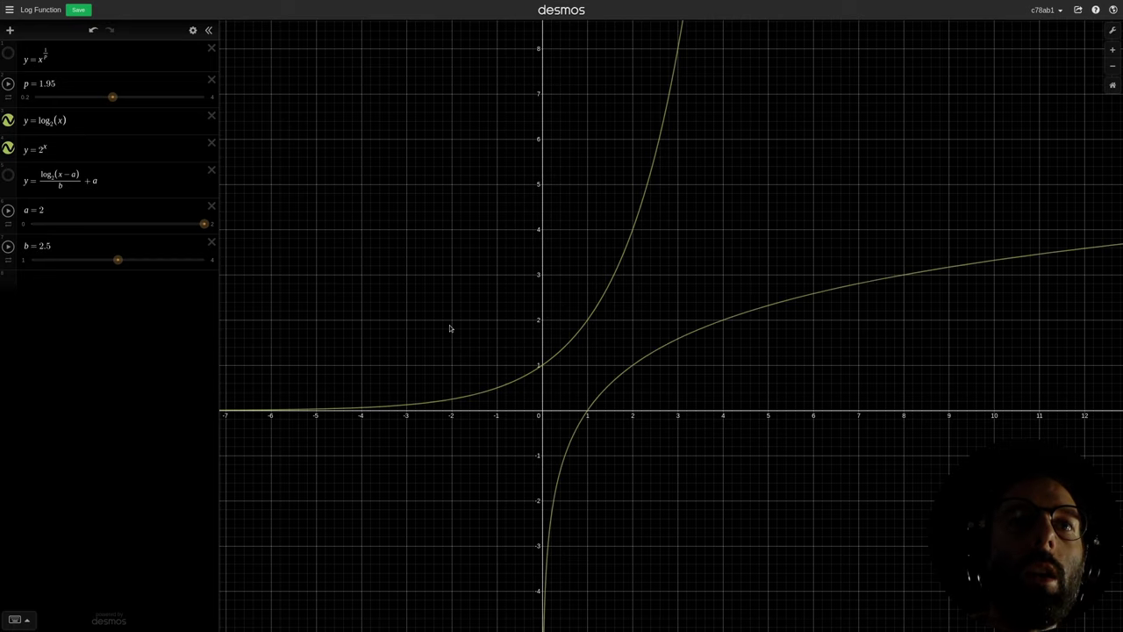
drag(603, 414, 521, 293)
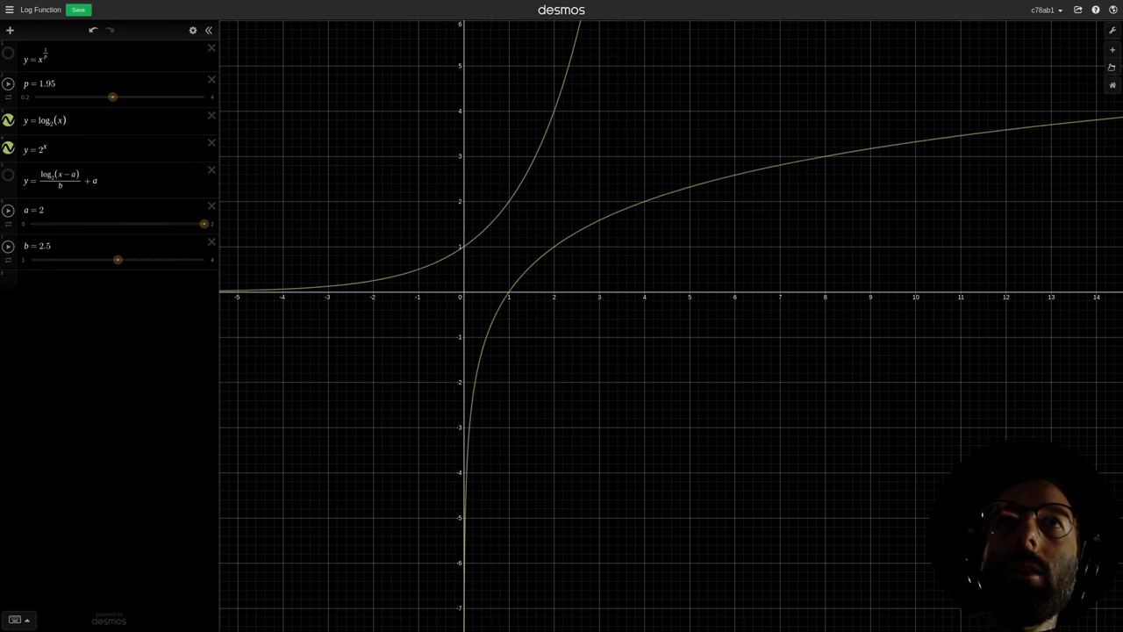
click(1111, 65)
click(1111, 66)
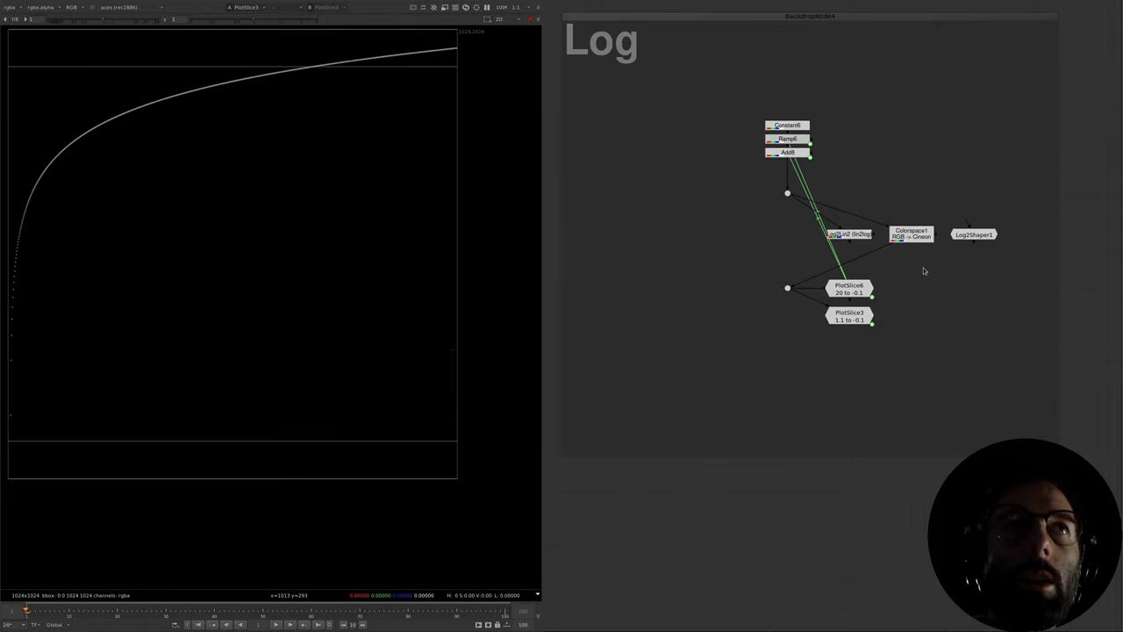
click(971, 235)
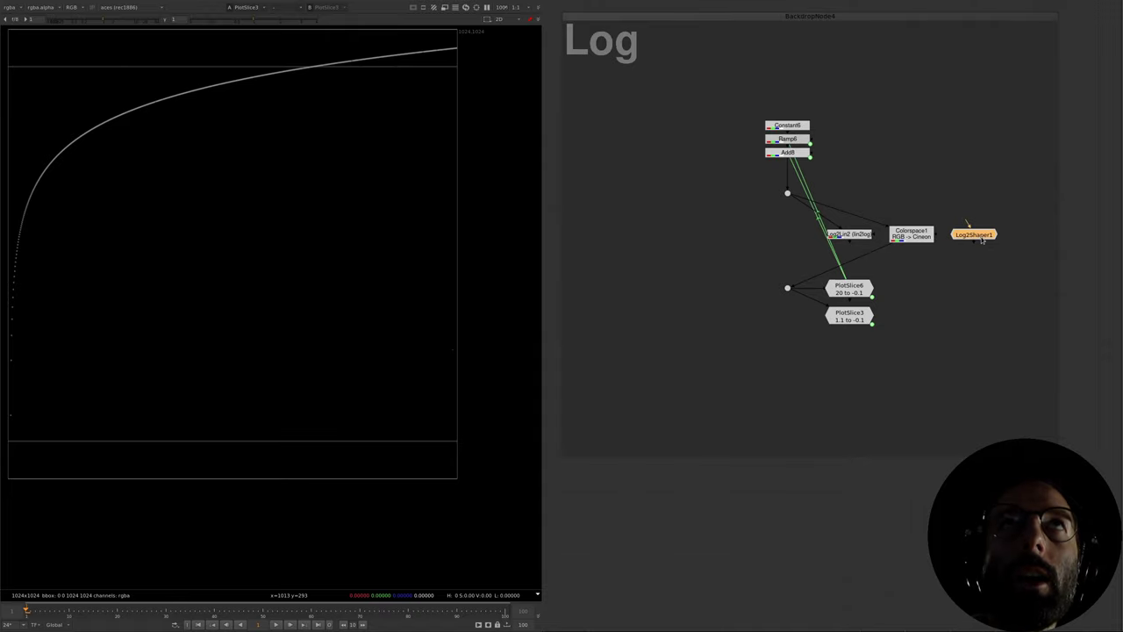
click(920, 237)
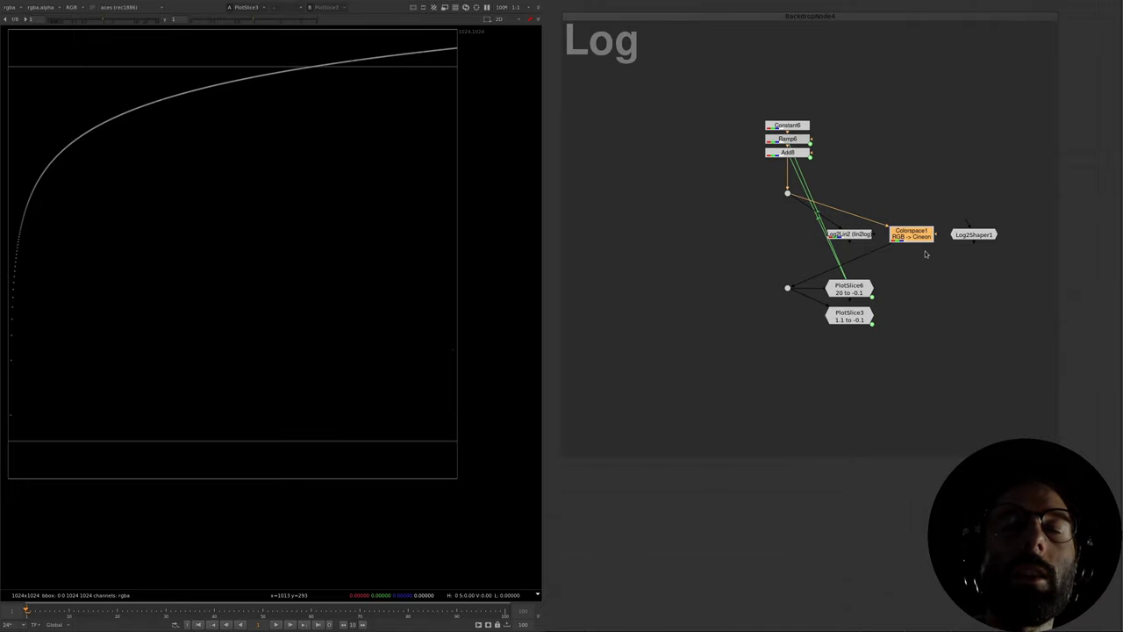
click(928, 260)
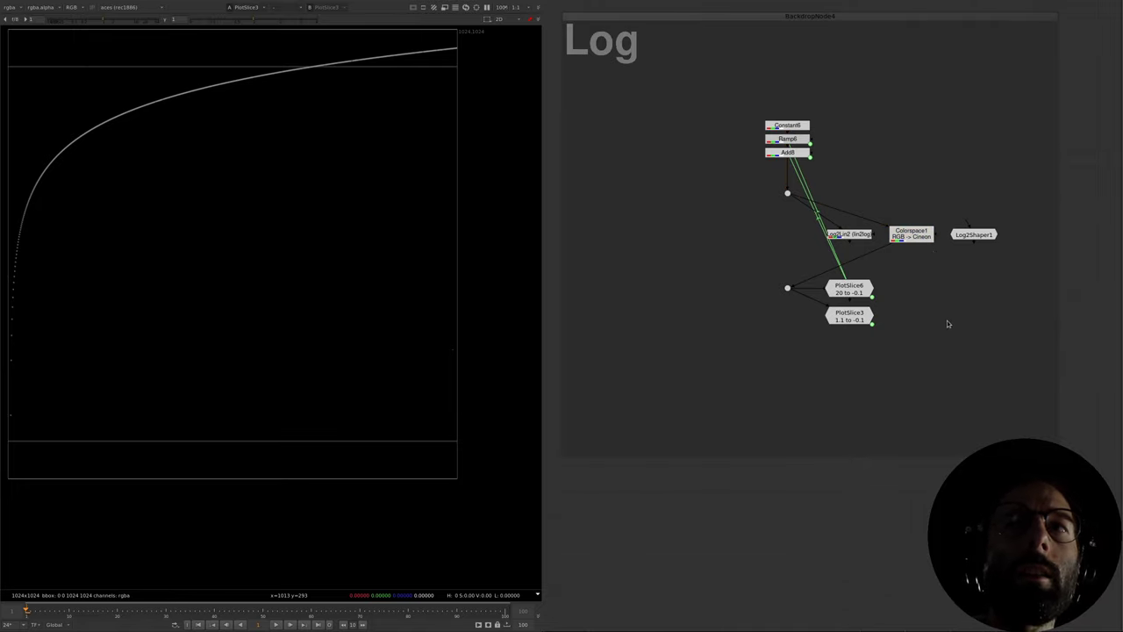
click(917, 240)
click(913, 255)
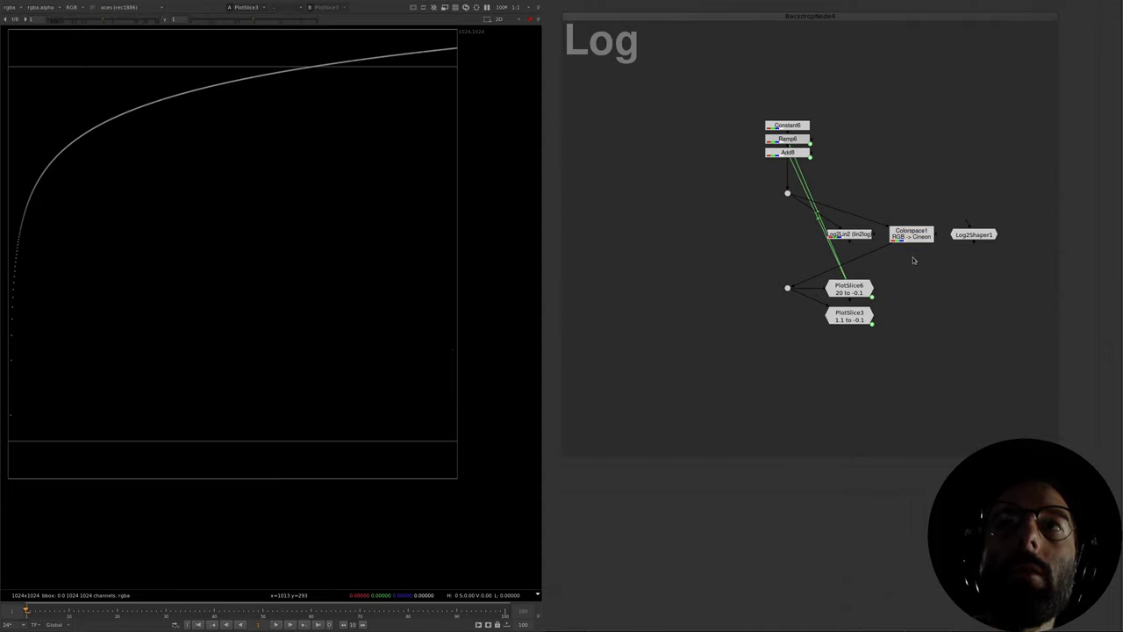
- Swap Colorspace1's input and output so it converts from Cineon to RGB
click(914, 239)
key(shift+x)
click(922, 251)
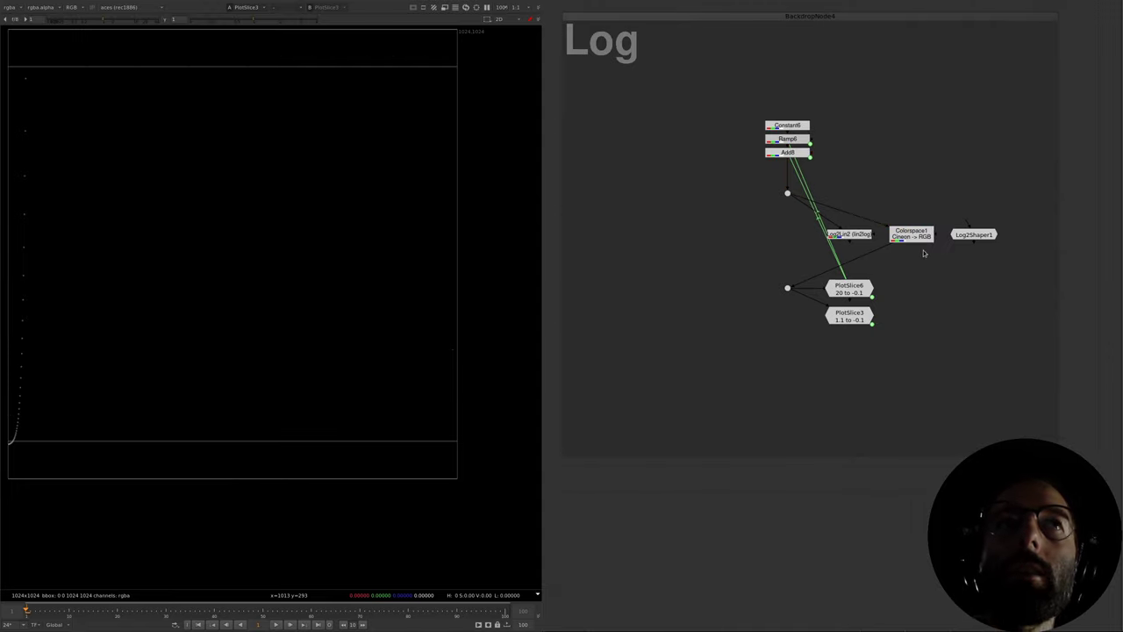
- Duplicate the Log section's Constant, Ramp and Add source nodes, and delete the copied Add node
drag(830, 88, 754, 167)
key(ctrl+c)
key(ctrl+v)
double_click(867, 152)
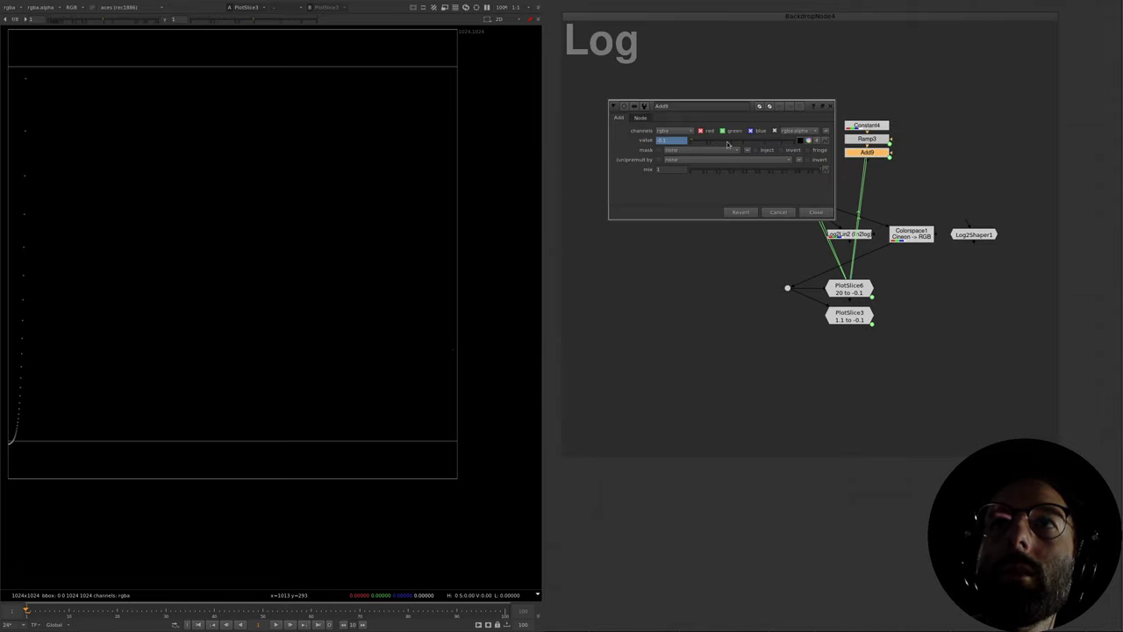
key(Delete)
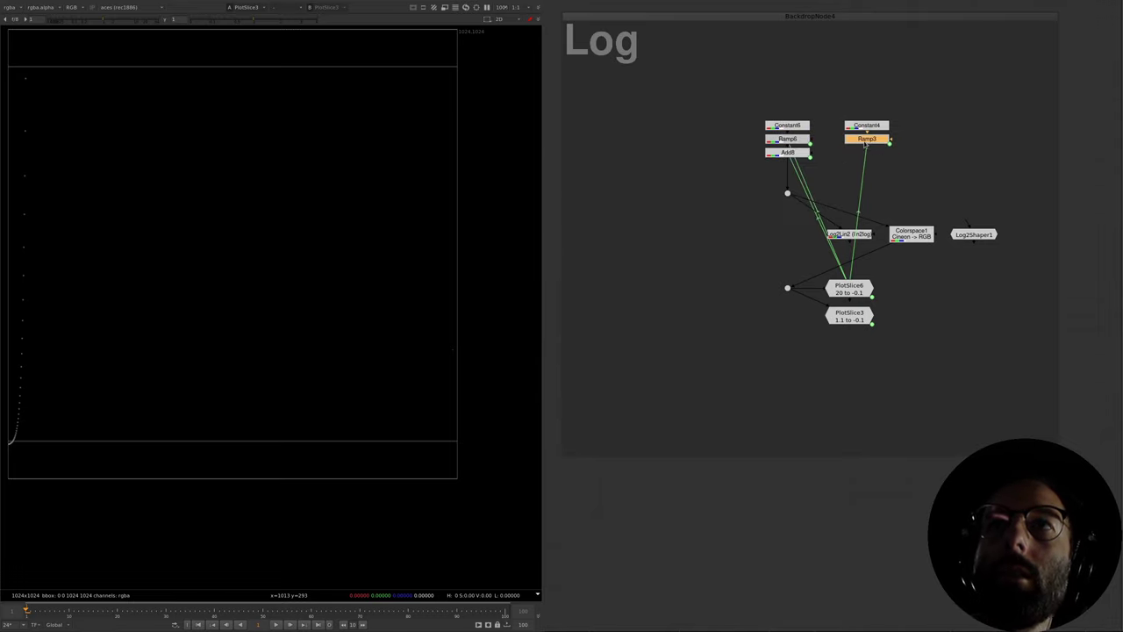
- Remove the copied ramp's expression link to PlotSlice6 in its properties
double_click(867, 140)
click(646, 96)
right_click(664, 108)
click(698, 141)
click(816, 215)
- Feed the copied ramp into Colorspace1 and view the resulting Cineon-to-linear curve in PlotSlice3
drag(806, 198, 907, 162)
click(853, 321)
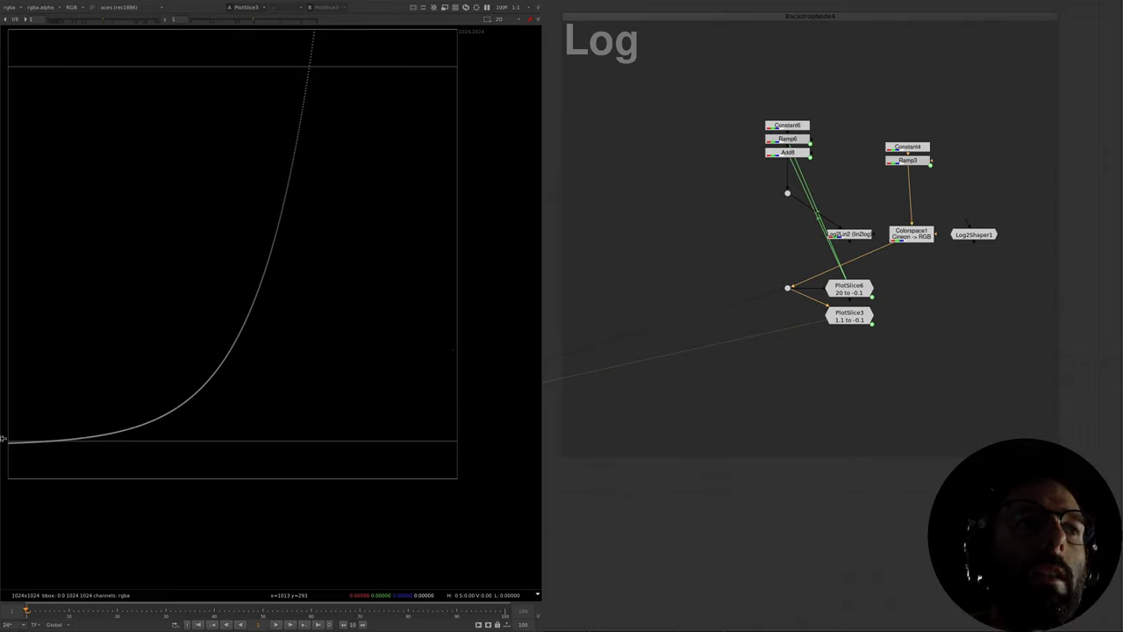
click(619, 139)
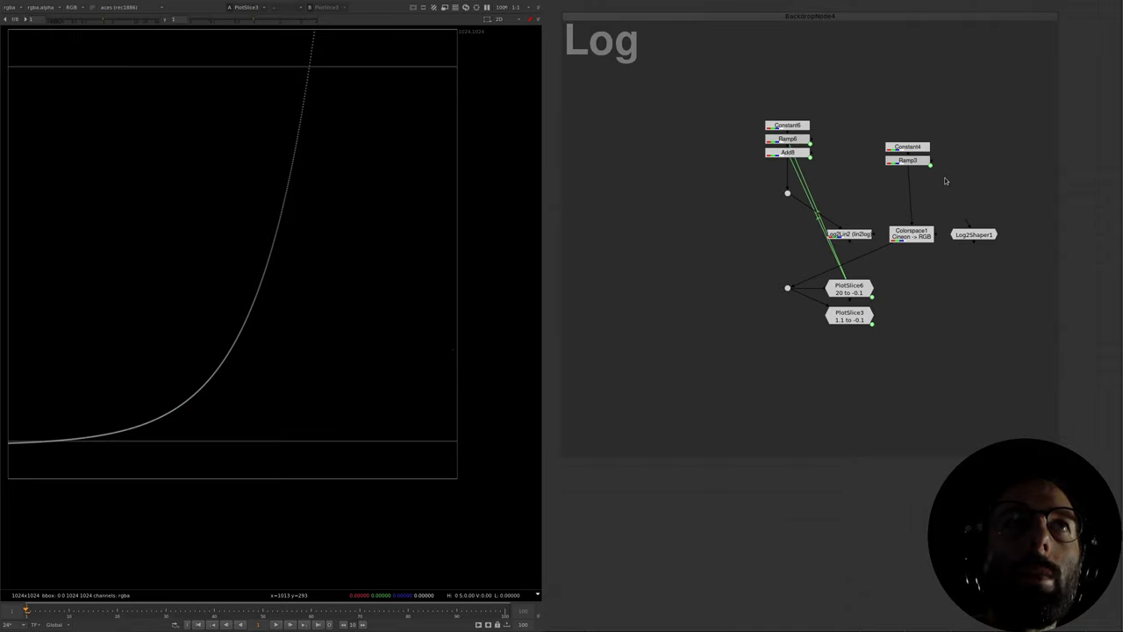
- Add a new Constant node and connect it to Colorspace1 in place of the copied ramp
key(Tab)
key(Return)
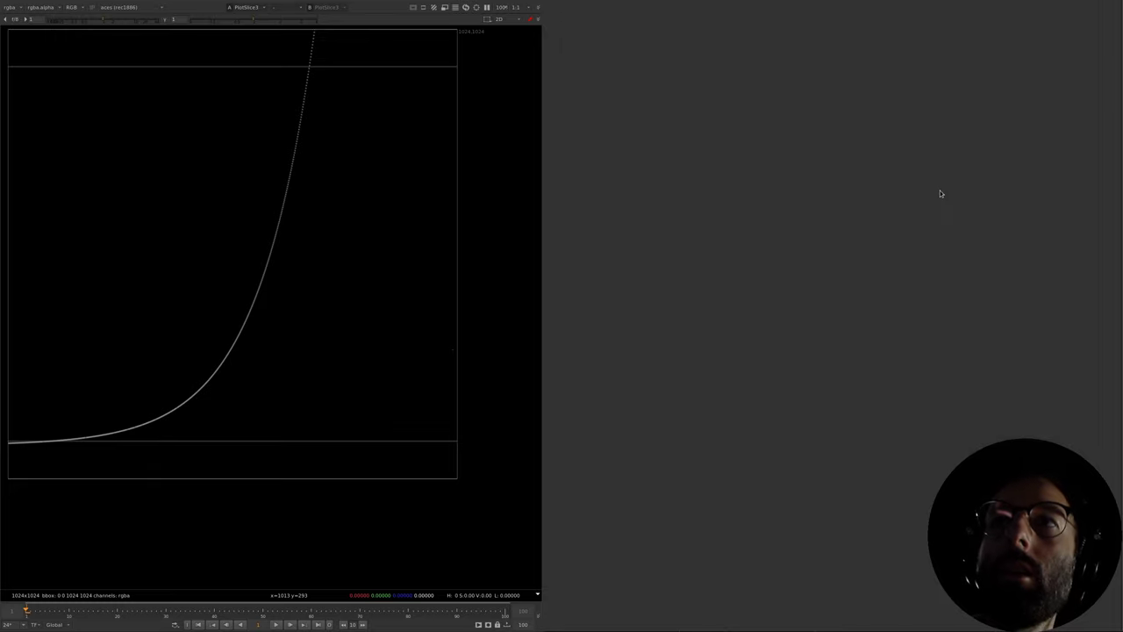
drag(914, 178, 920, 202)
click(920, 235)
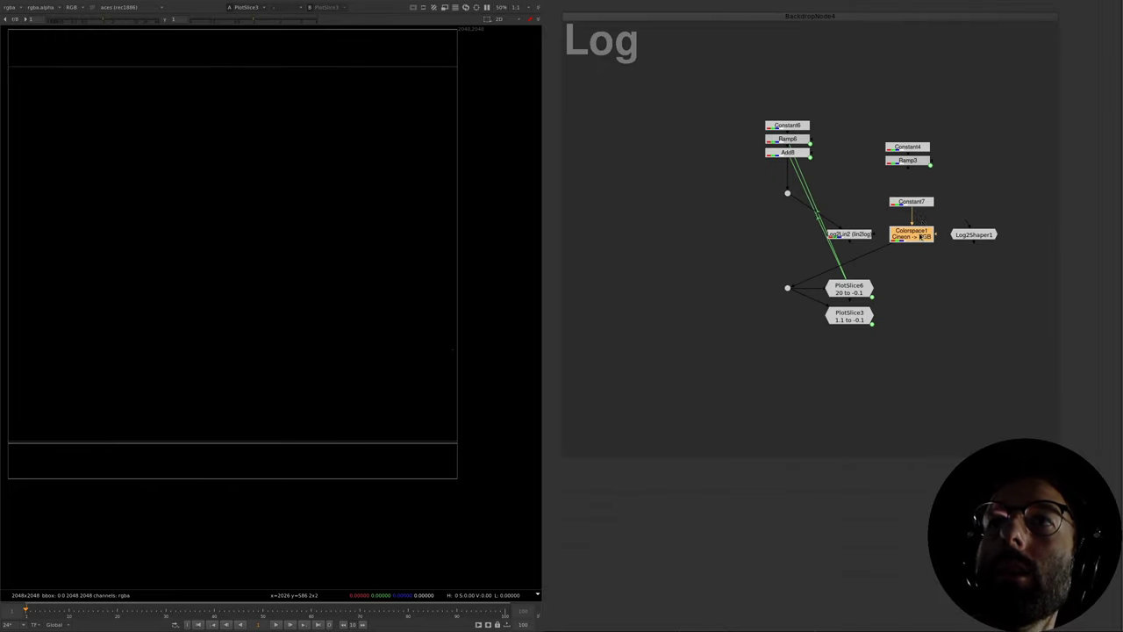
- Compare the viewer values of the new constant with the Colorspace1 output, and open Colorspace1's properties
double_click(909, 203)
key(1)
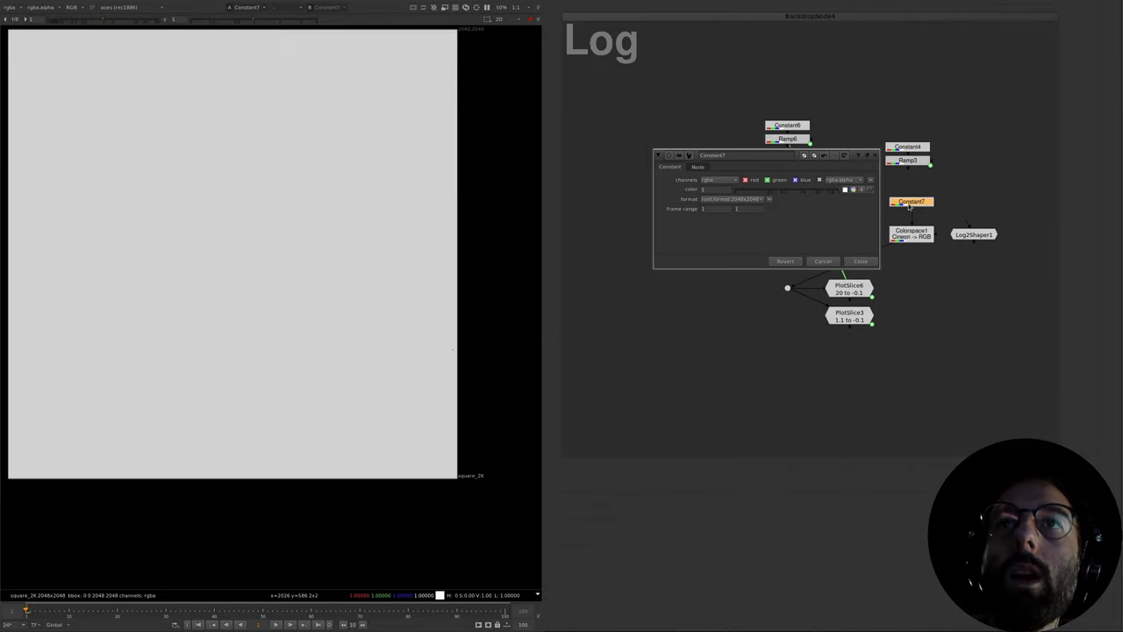
key(Escape)
click(913, 240)
key(1)
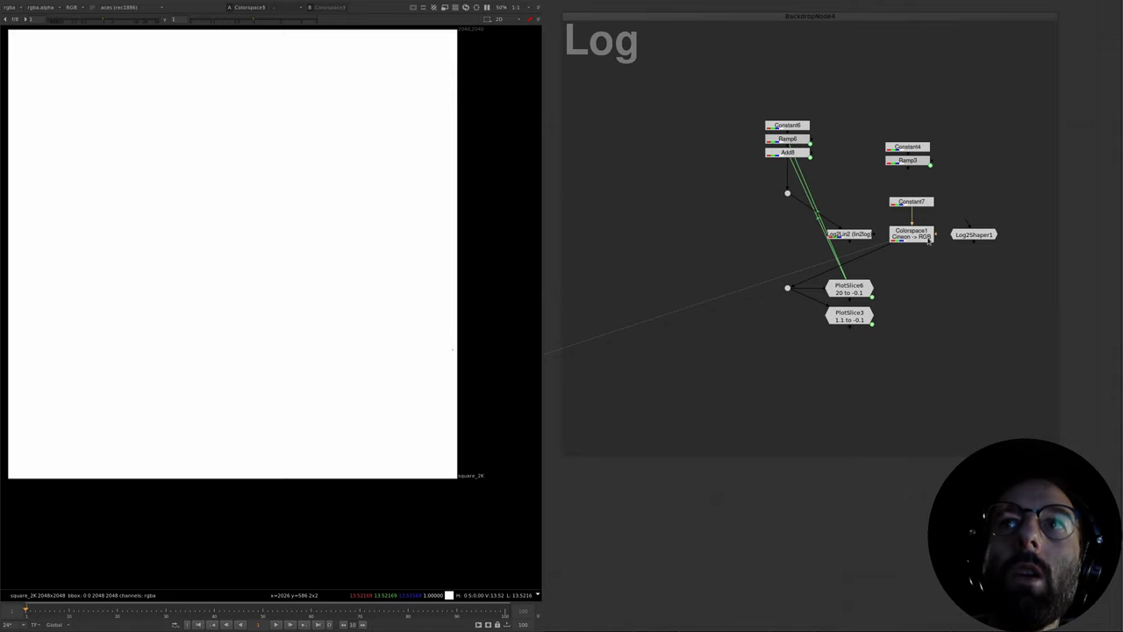
double_click(928, 238)
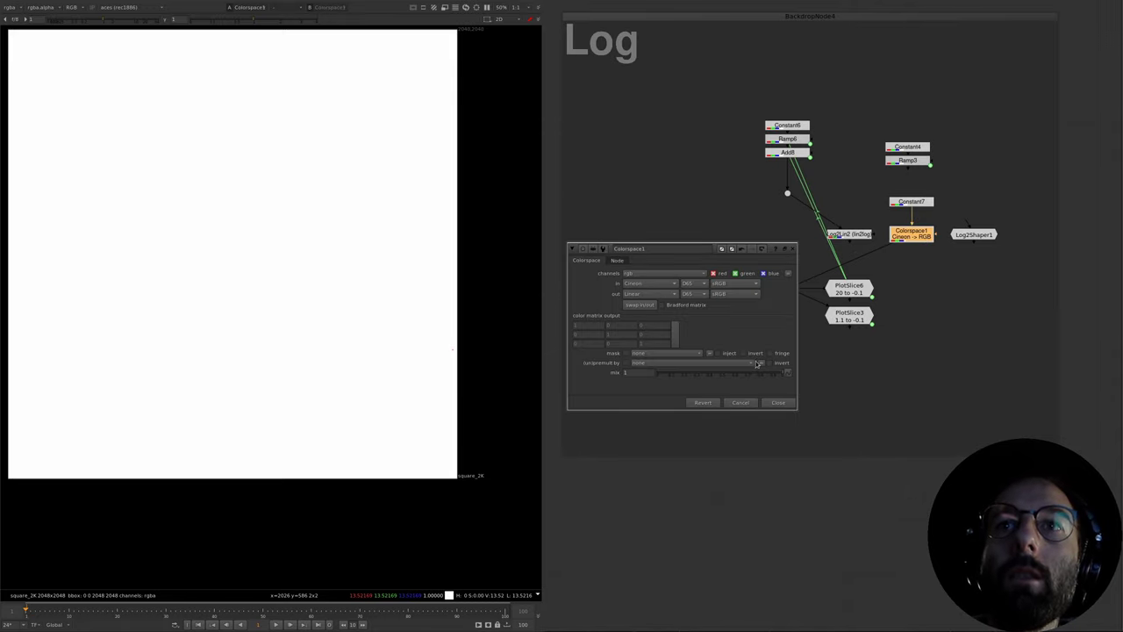
- Set Constant7's color to 0 and view the resulting Colorspace1 output in the viewer
click(778, 402)
click(790, 392)
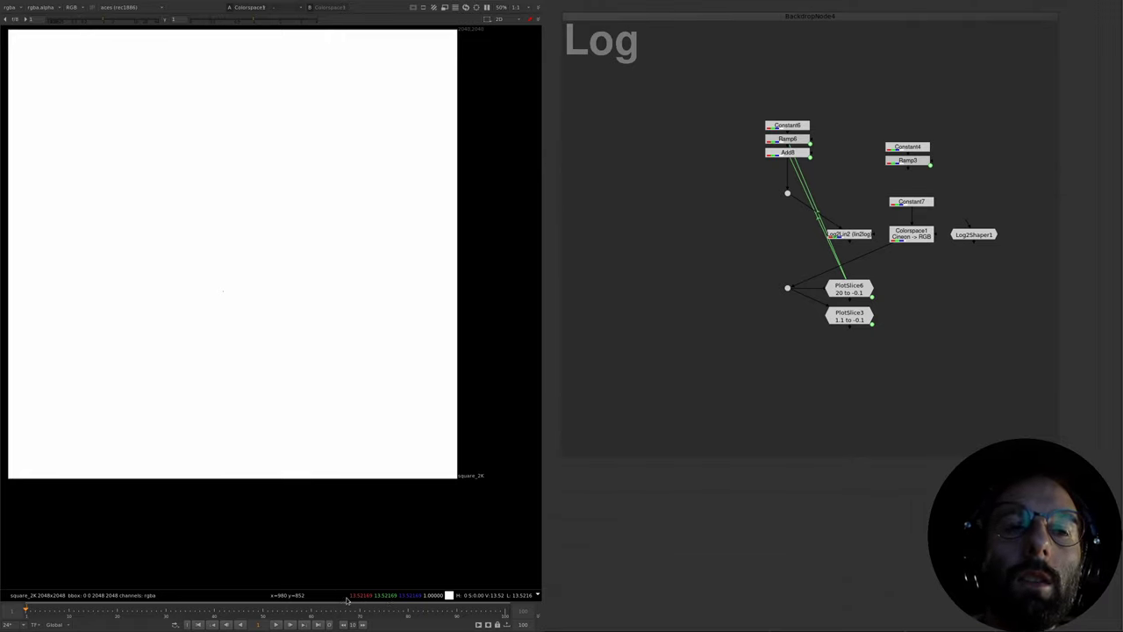
double_click(921, 204)
drag(799, 191, 563, 217)
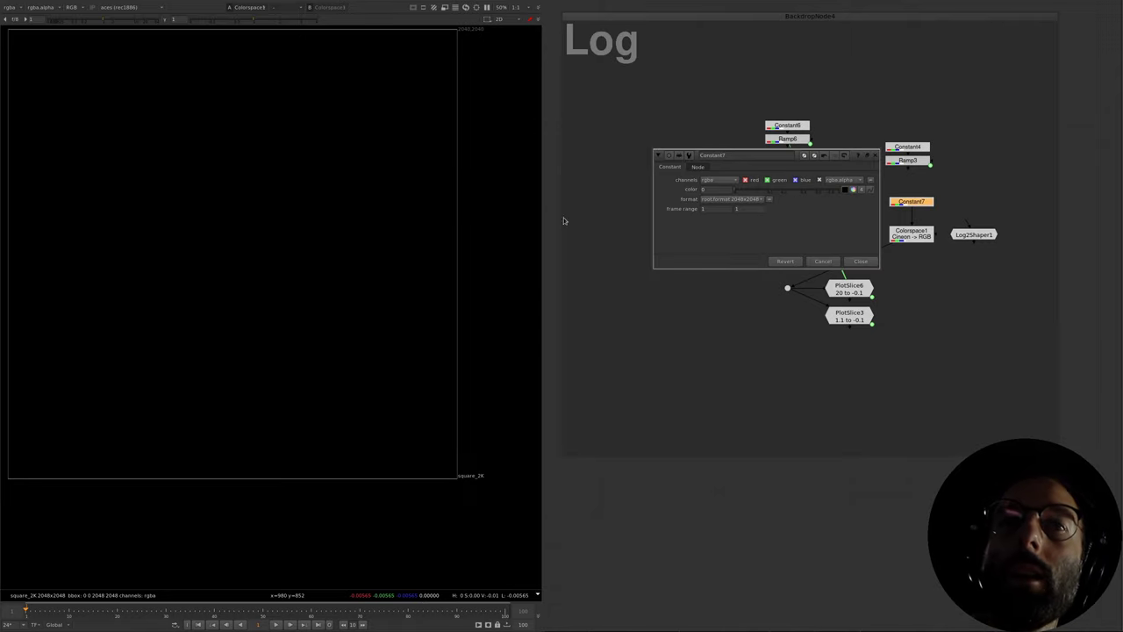
click(860, 261)
click(911, 233)
key(1)
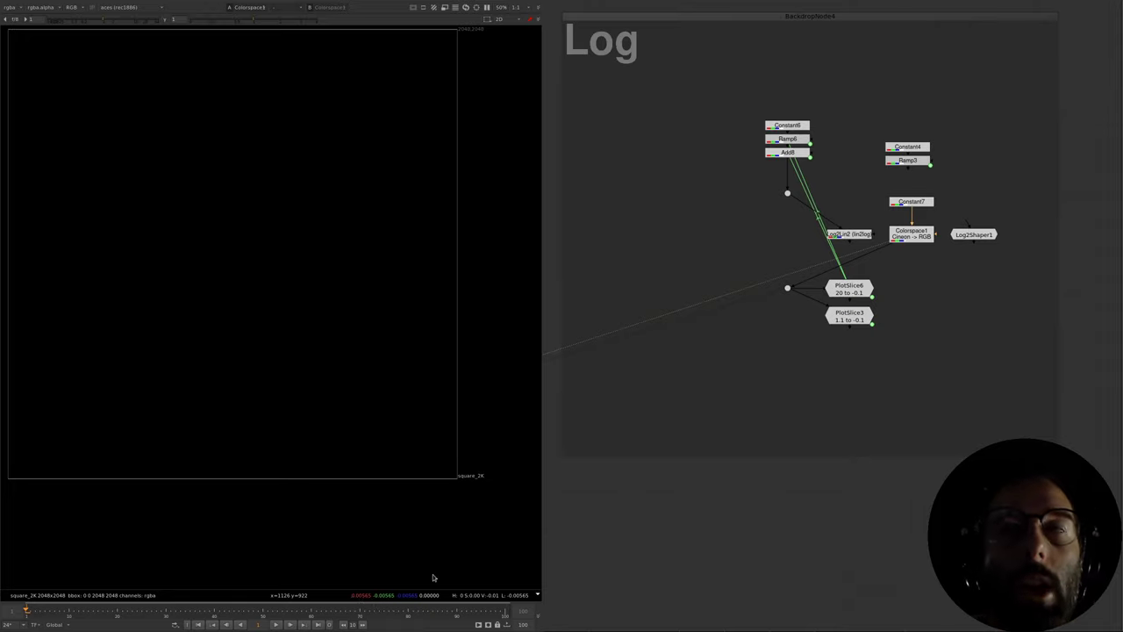
- Place Log2Shaper1 between the dot below Add8 and the dot feeding the plot slices, with its properties open
drag(976, 235, 796, 236)
double_click(796, 236)
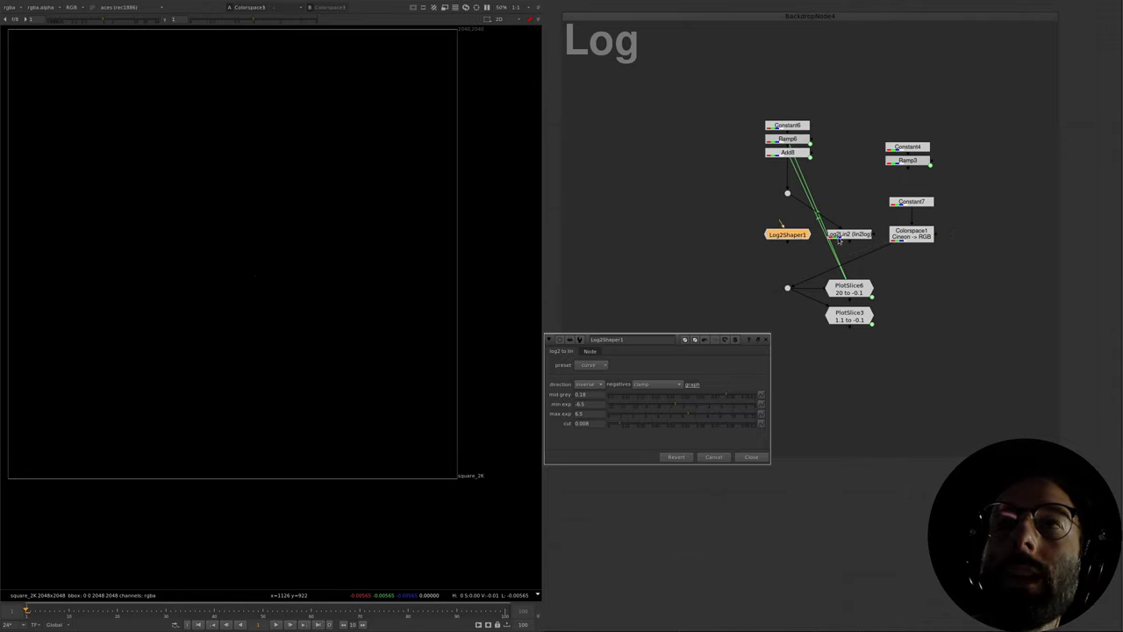
drag(890, 245, 796, 236)
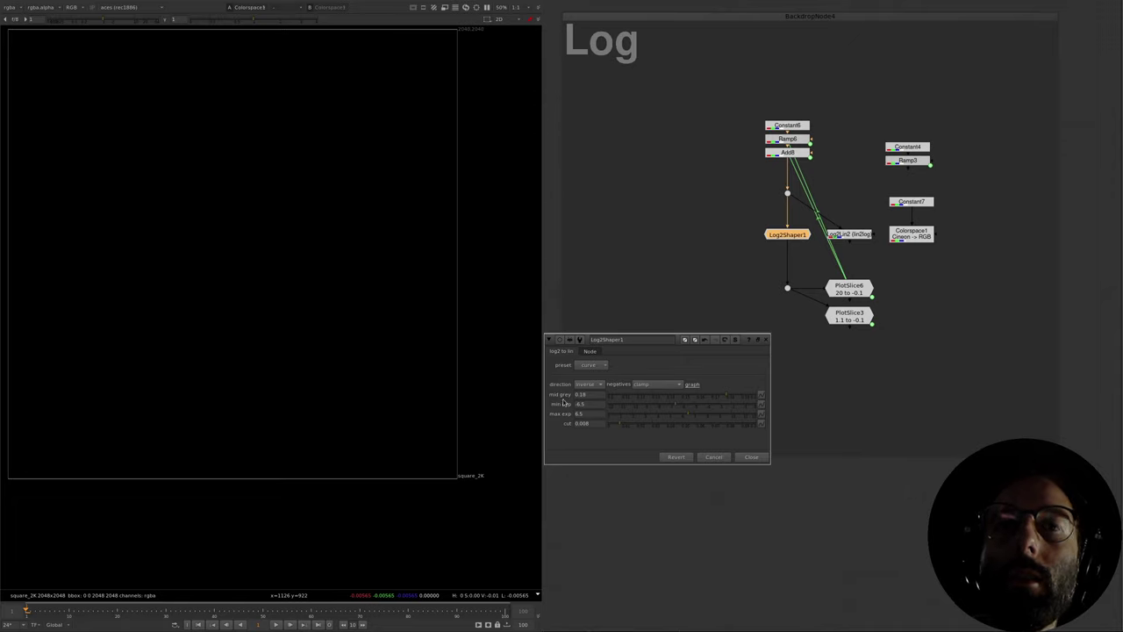
double_click(591, 396)
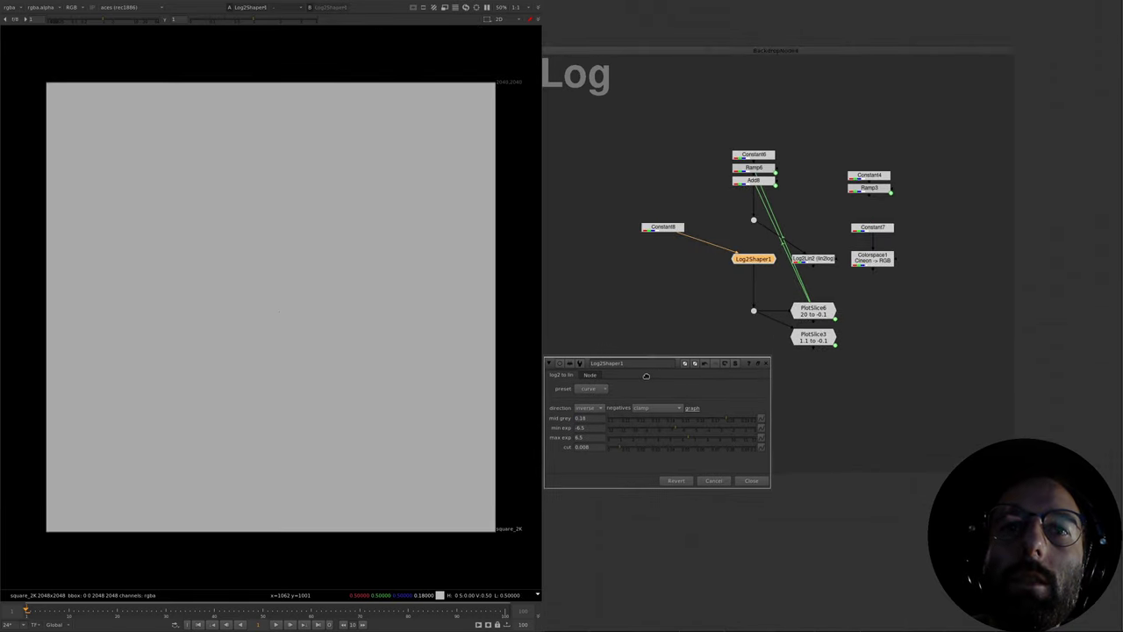
- Compare the viewer values of the 0.18 constant with the Log2Shaper1 output
click(662, 226)
key(1)
double_click(662, 226)
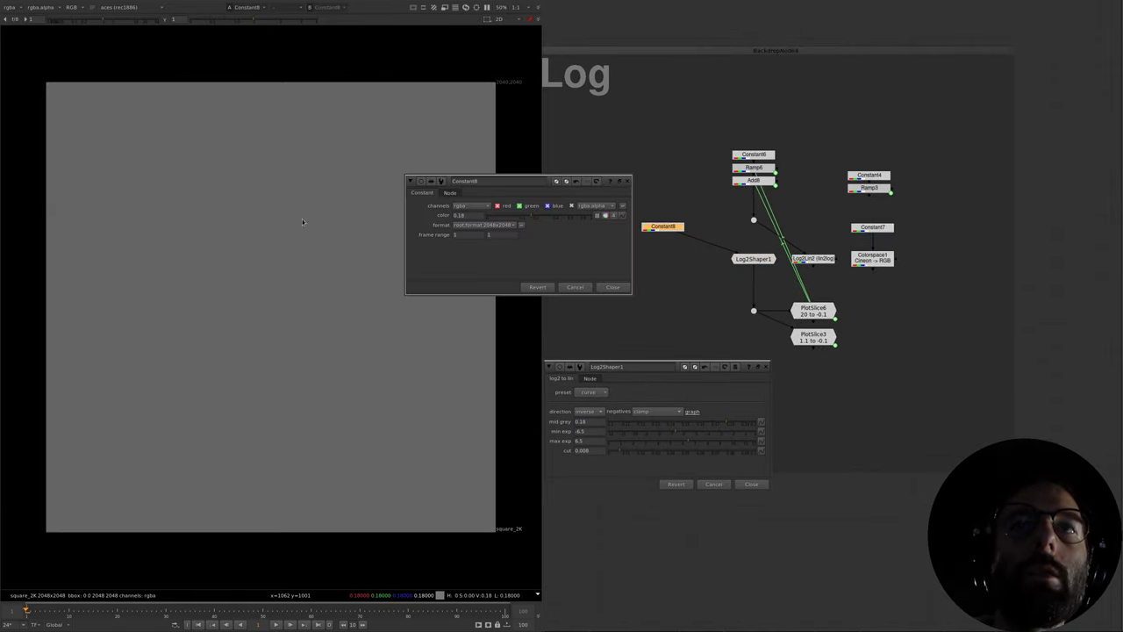
drag(576, 238, 709, 321)
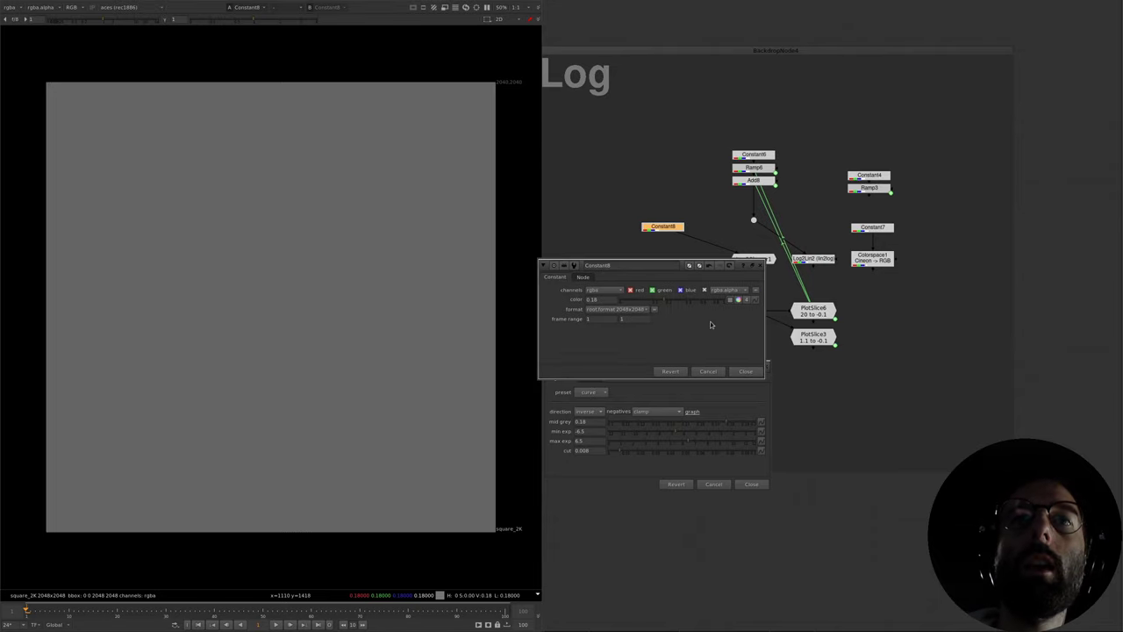
click(753, 374)
click(757, 261)
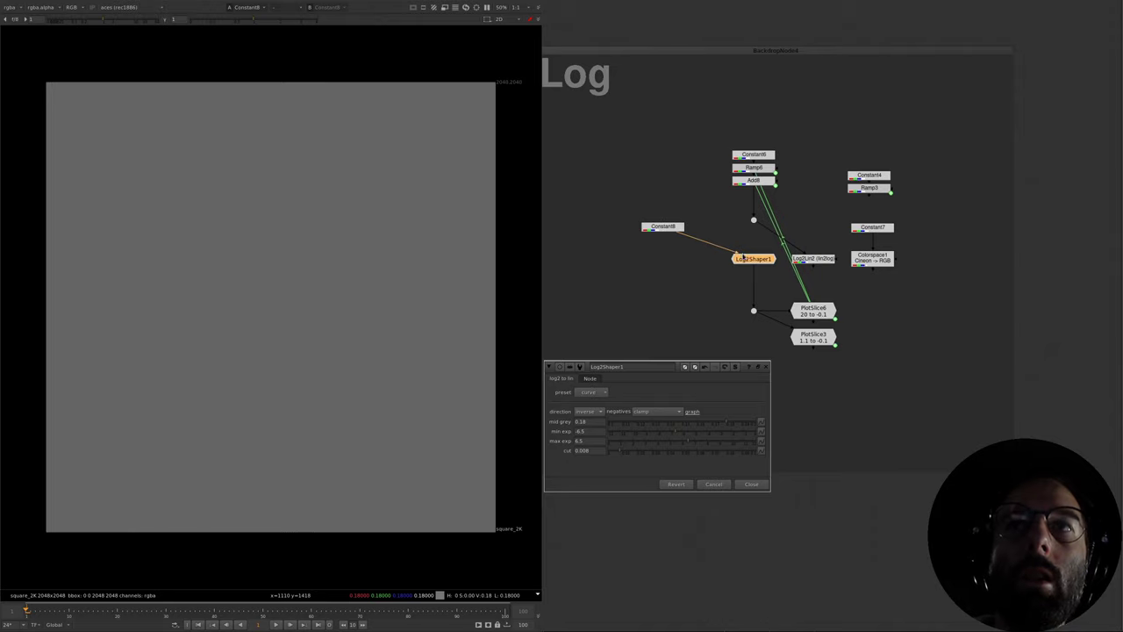
key(1)
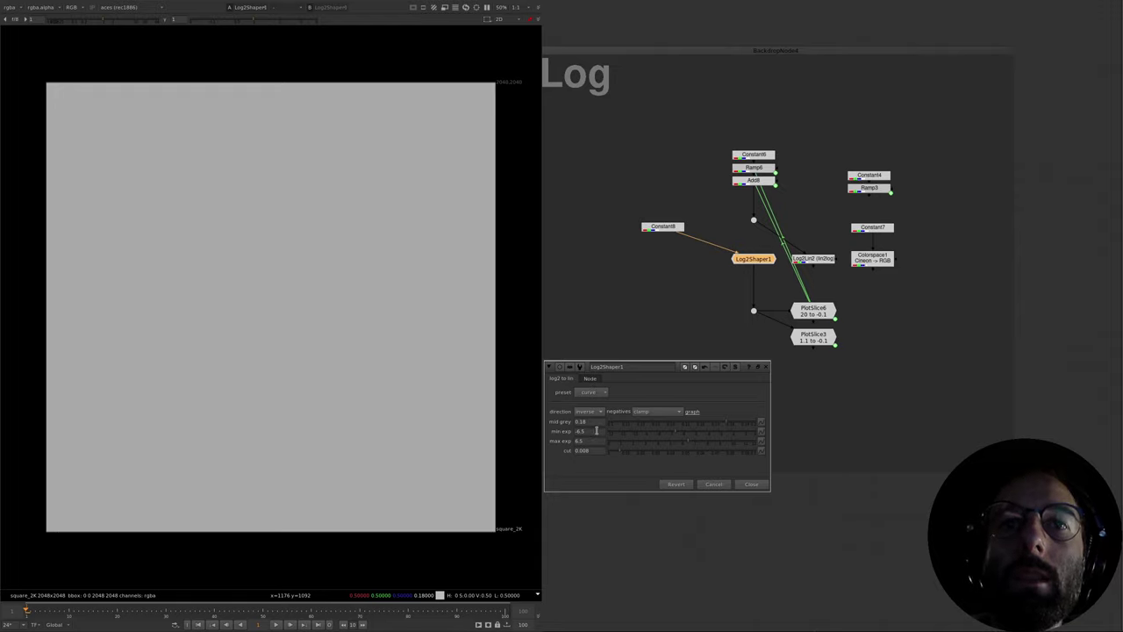
- Switch to the calculator and compute 0.18×2^6.5 from the shaper's mid grey and max exposure
double_click(595, 432)
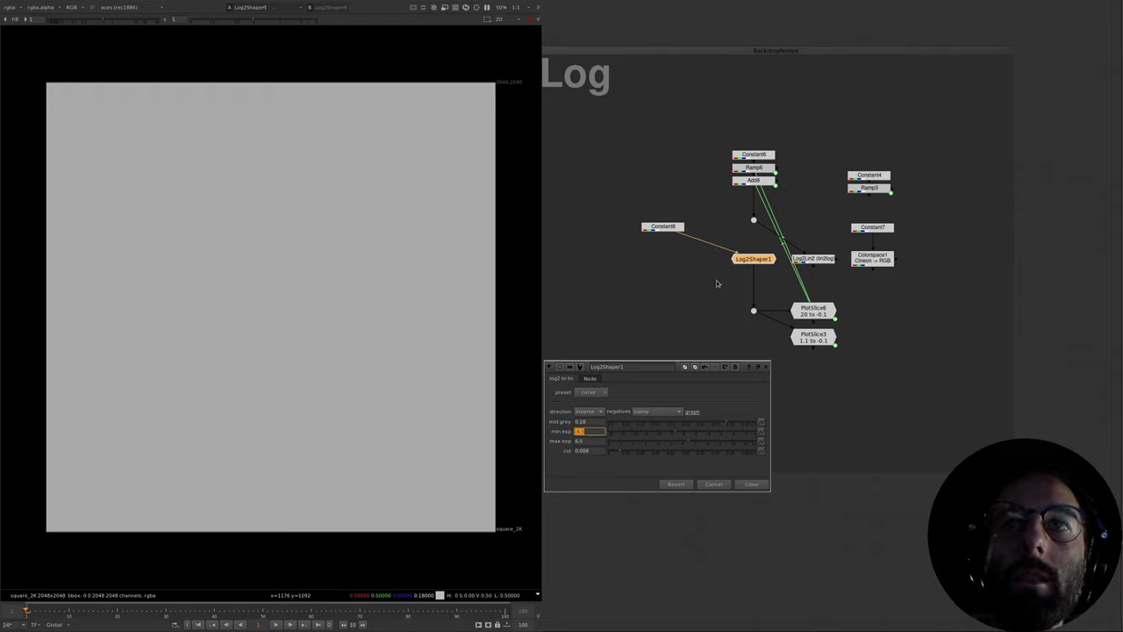
key(alt+Tab)
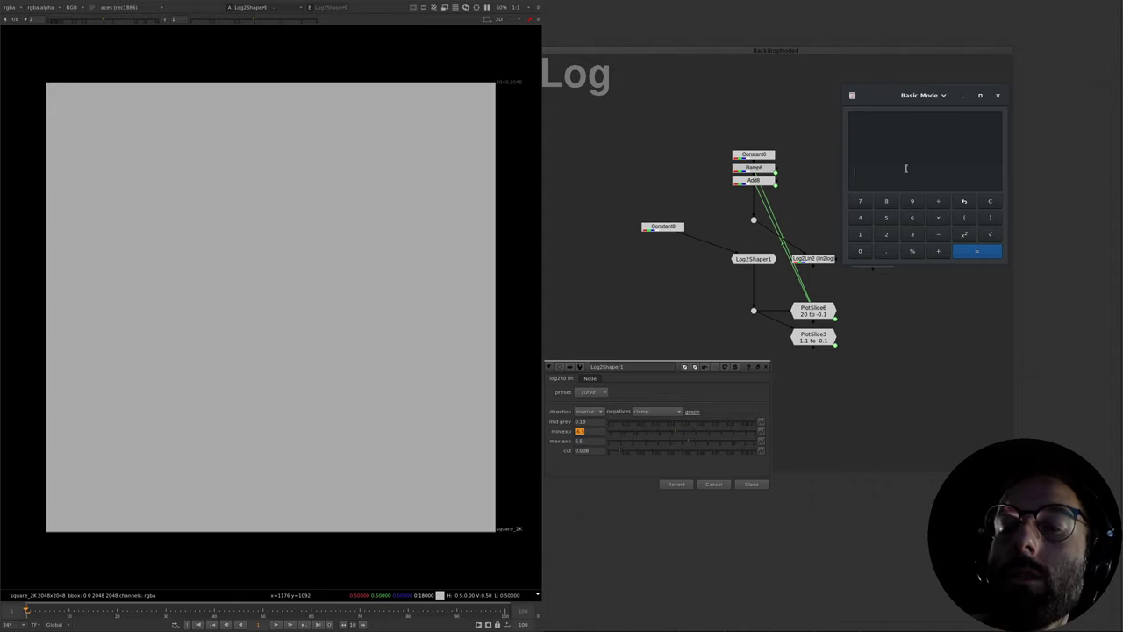
text(0.18)
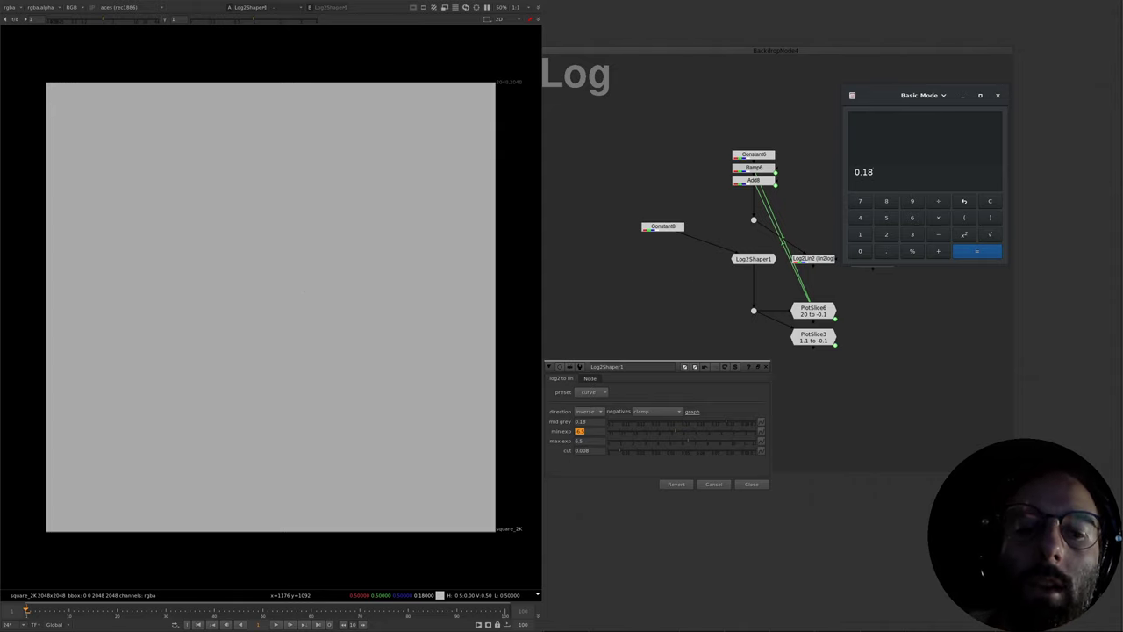
text(*)
text(2)
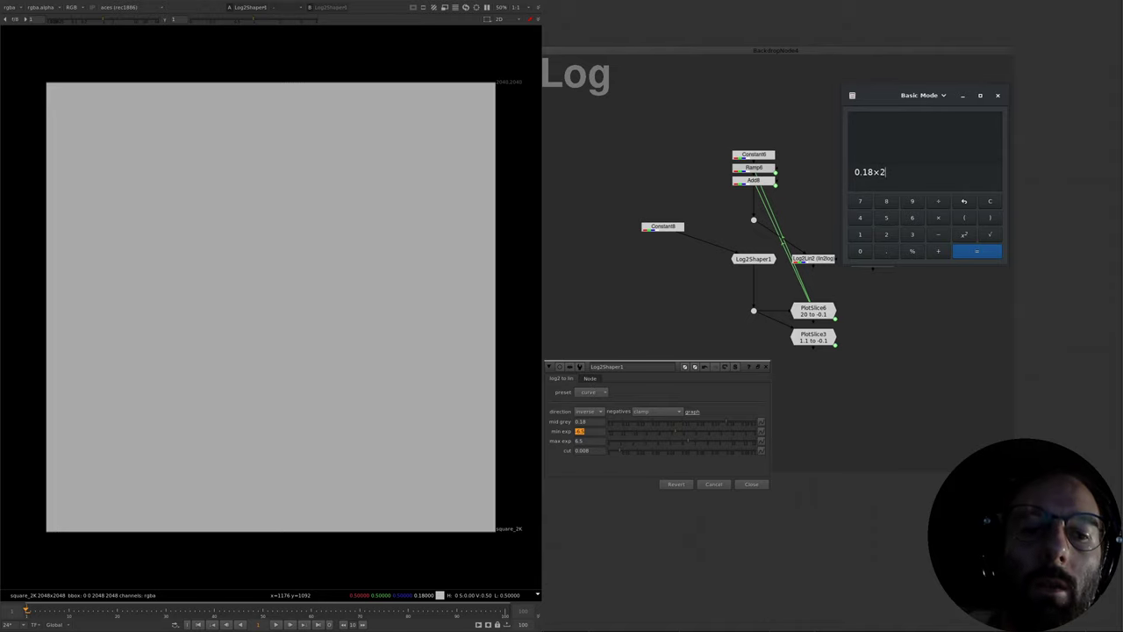
text(^6.5)
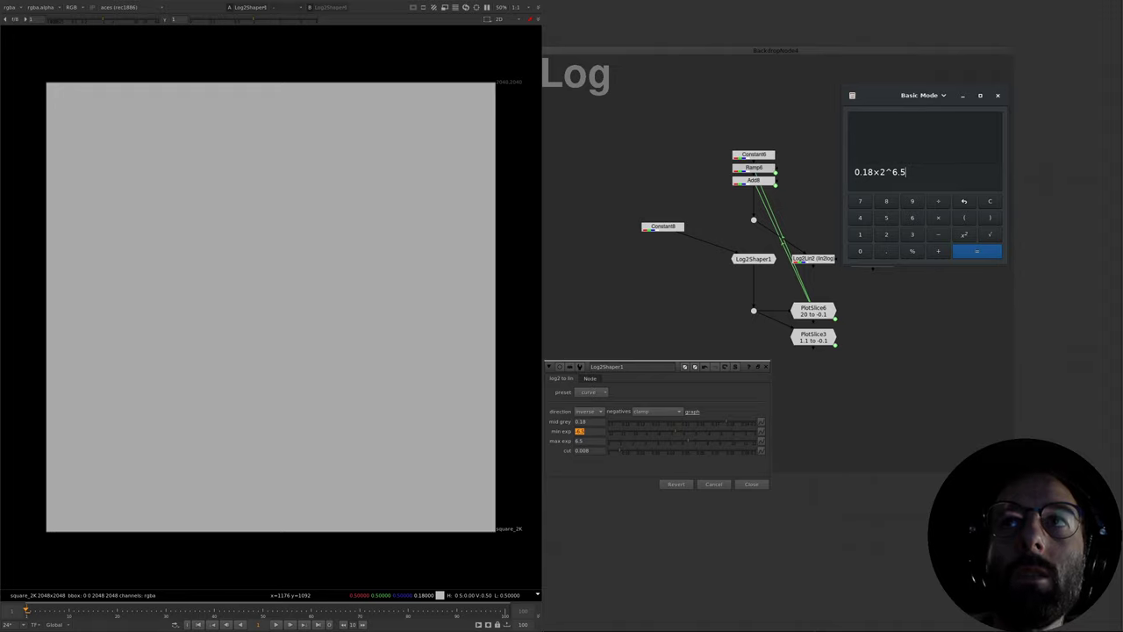
key(Return)
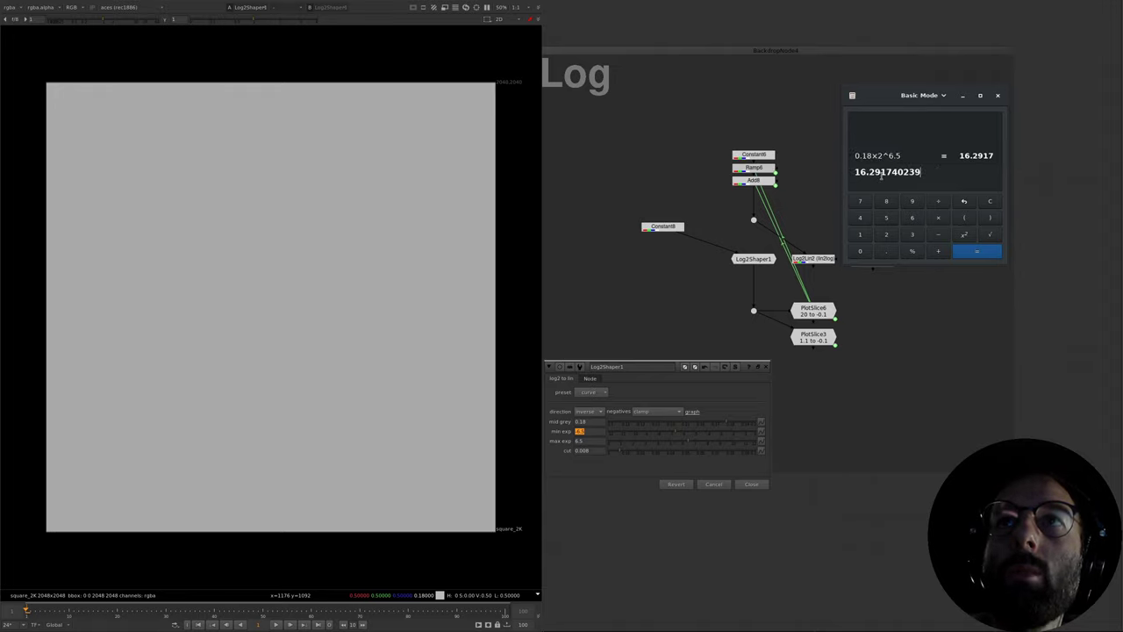
- Set the color of the constant feeding Log2Shaper1 to 1 and switch the shaper's direction to forward
click(668, 229)
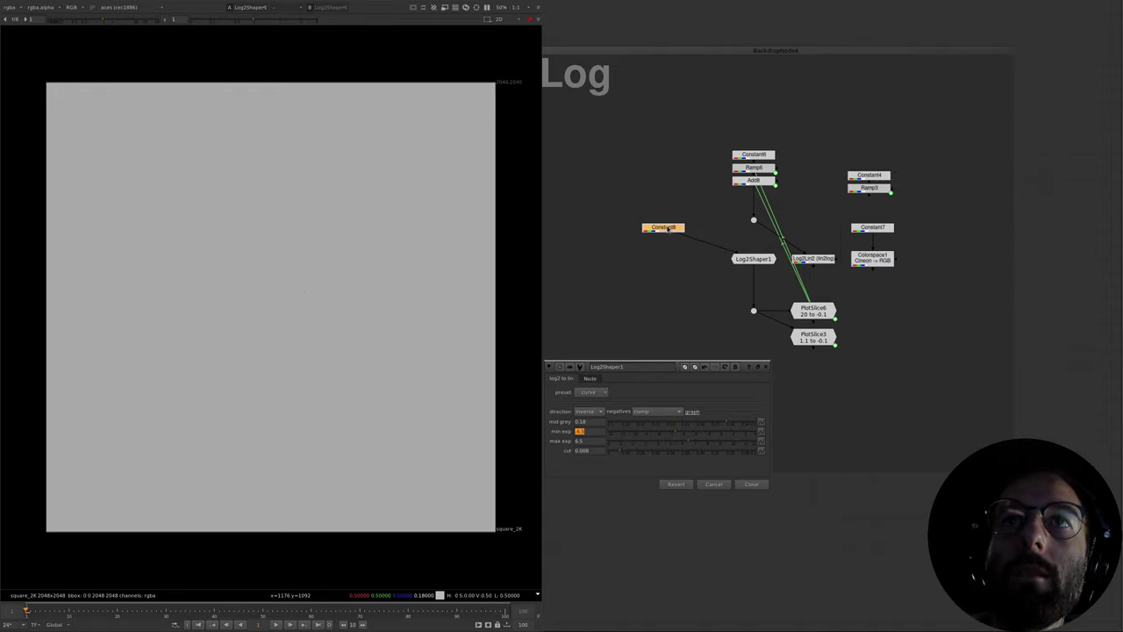
double_click(664, 227)
key(1)
super+drag(723, 338, 728, 253)
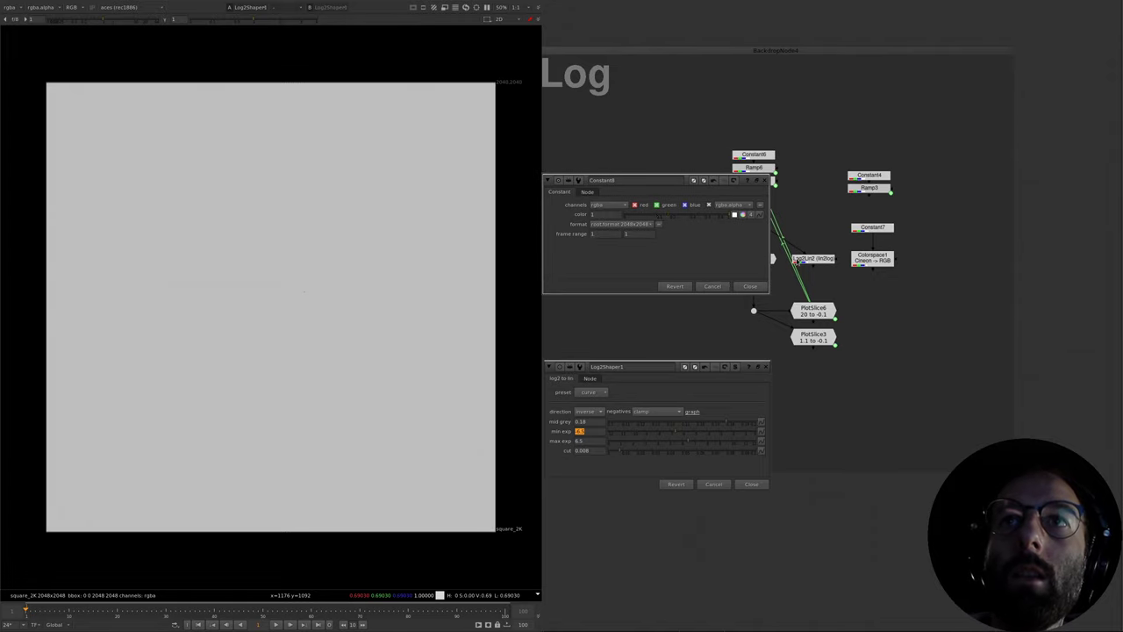
click(755, 284)
double_click(766, 262)
key(shift+x)
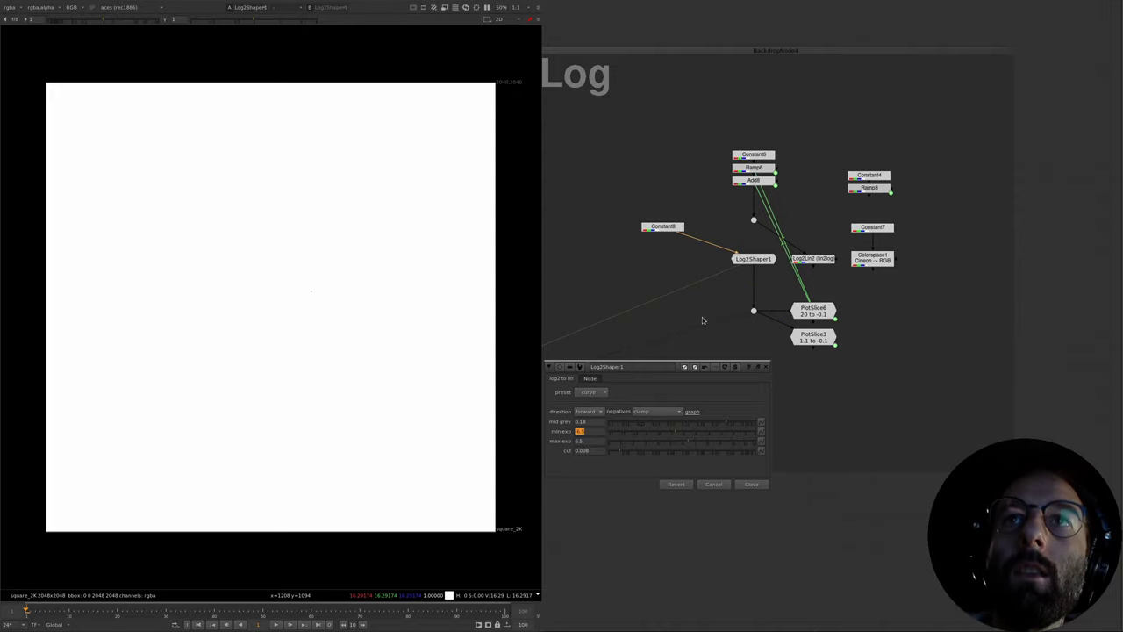
- Set the color of the constant feeding Log2Shaper1 to 0 and close its properties
double_click(666, 231)
drag(681, 216, 526, 235)
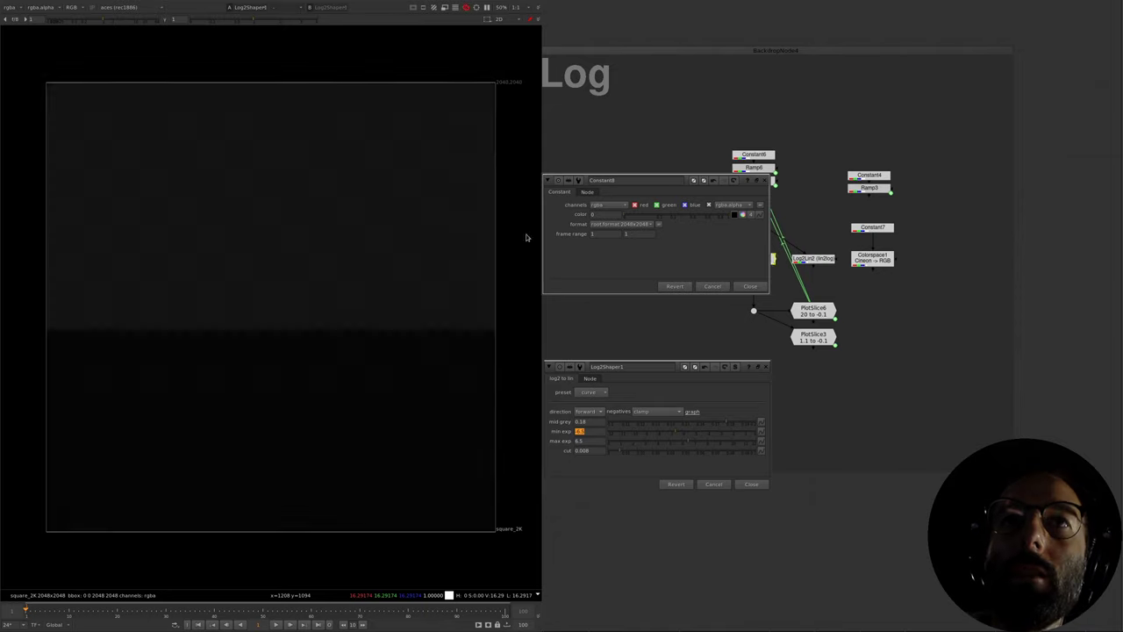
ctrl+click(755, 283)
click(755, 284)
- Compute 0.18×2^−6.5 in the calculator and compare it with the shaper's black output value
key(alt+Tab)
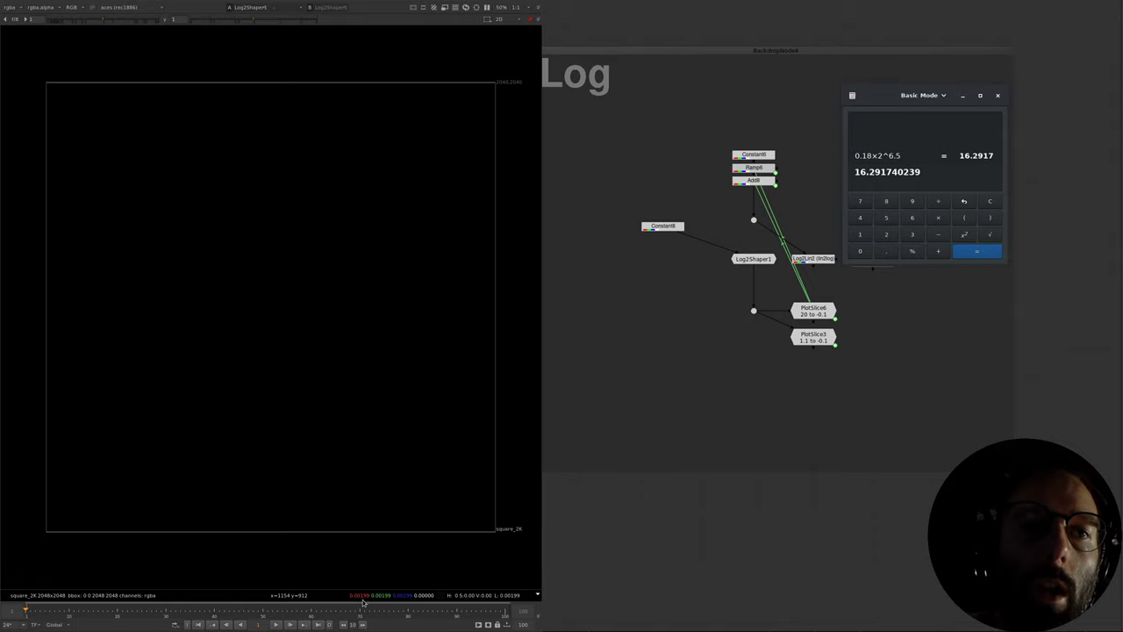
drag(937, 172, 829, 163)
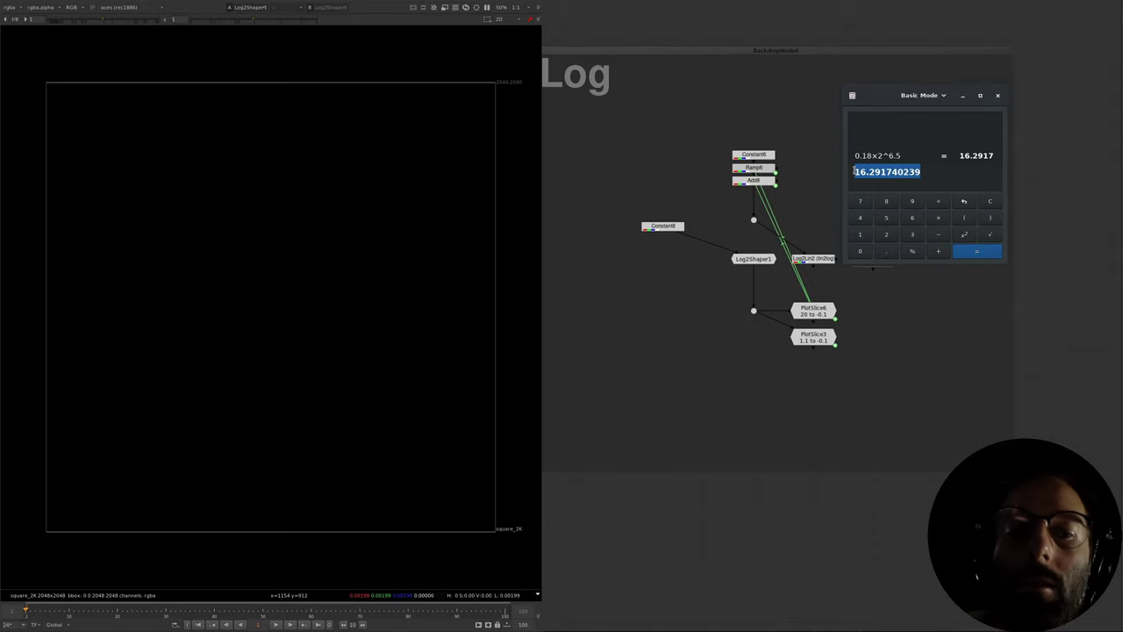
text(0.18*)
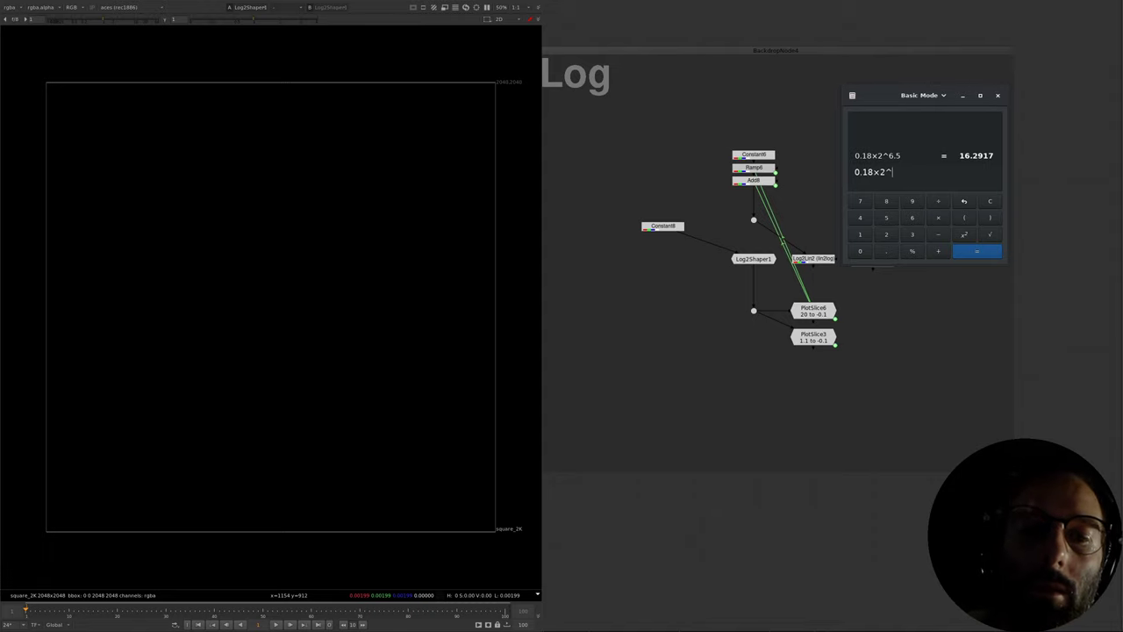
text(2^-6.5)
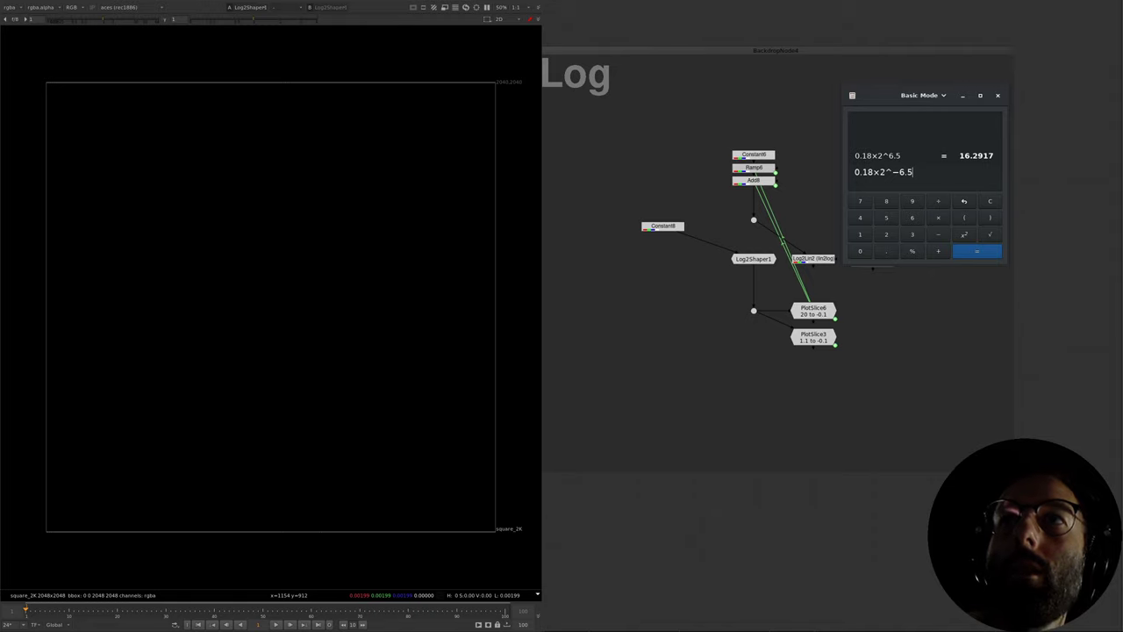
key(Return)
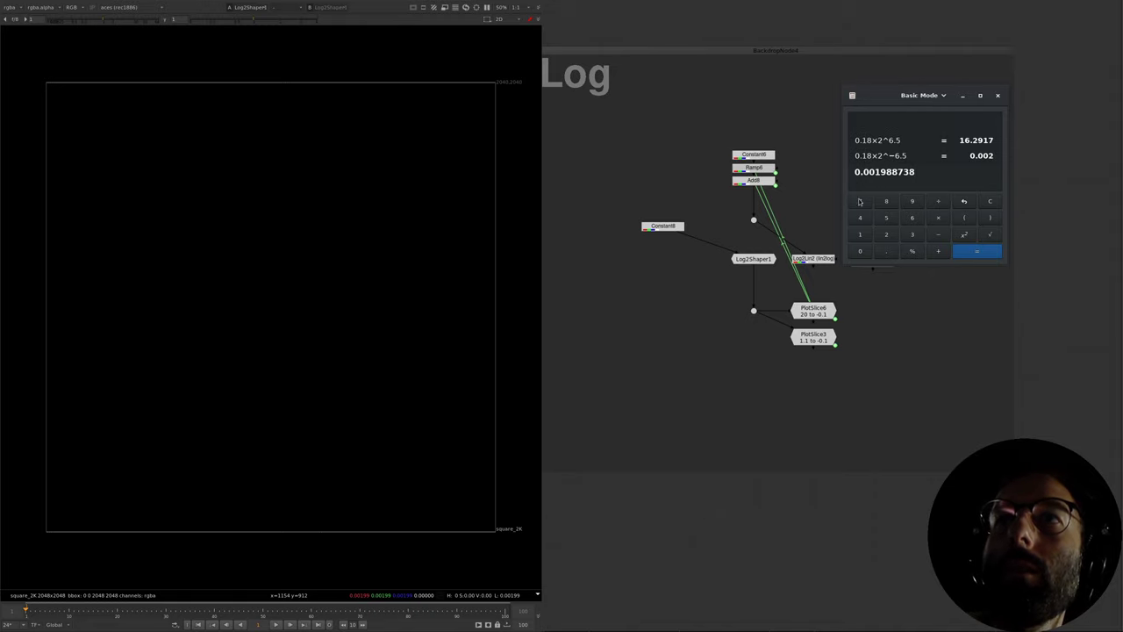
drag(856, 172, 893, 175)
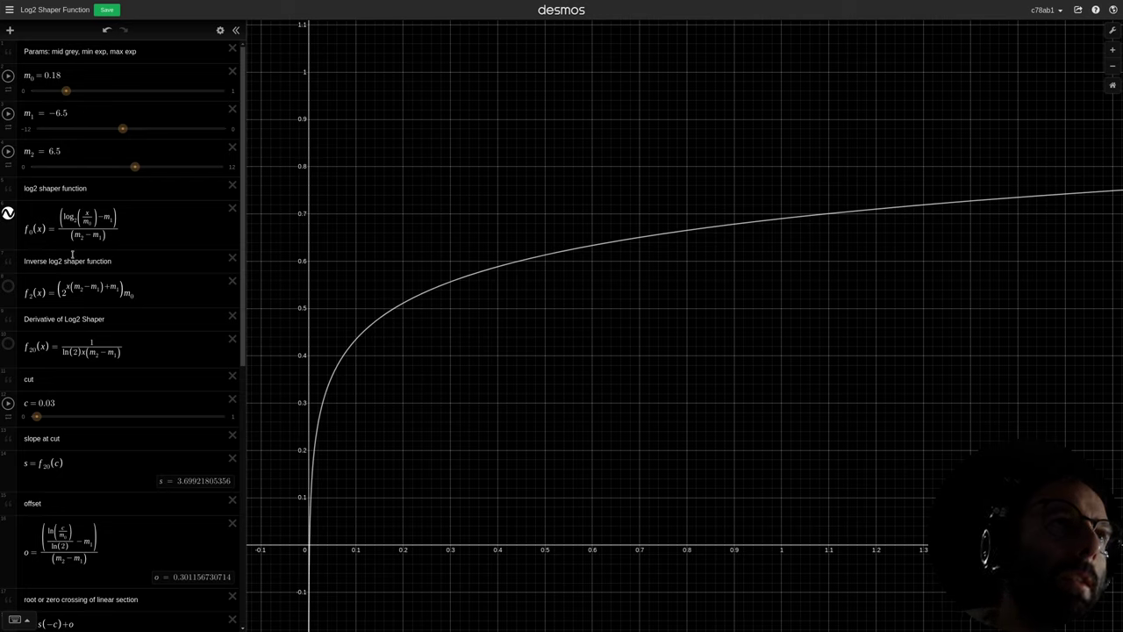
- Highlight the log2 shaper curve in Desmos, try a different mid grey m0, and undo the change
click(7, 213)
click(8, 214)
click(25, 227)
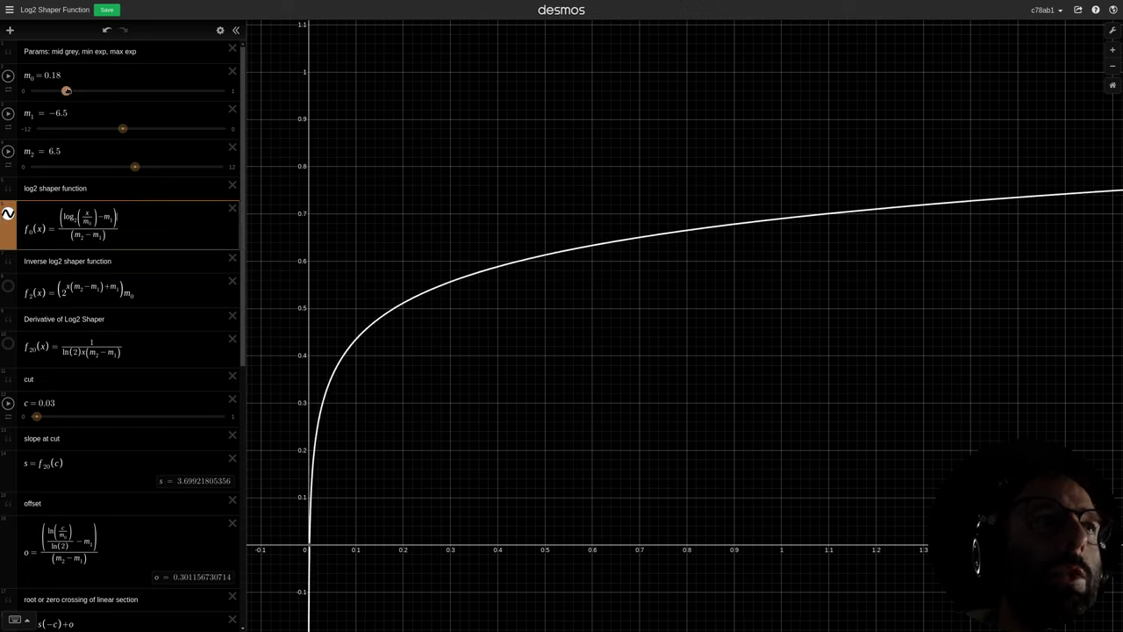
drag(66, 91, 73, 168)
key(ctrl+z)
key(ctrl+z)
key(ctrl+z)
key(ctrl+z)
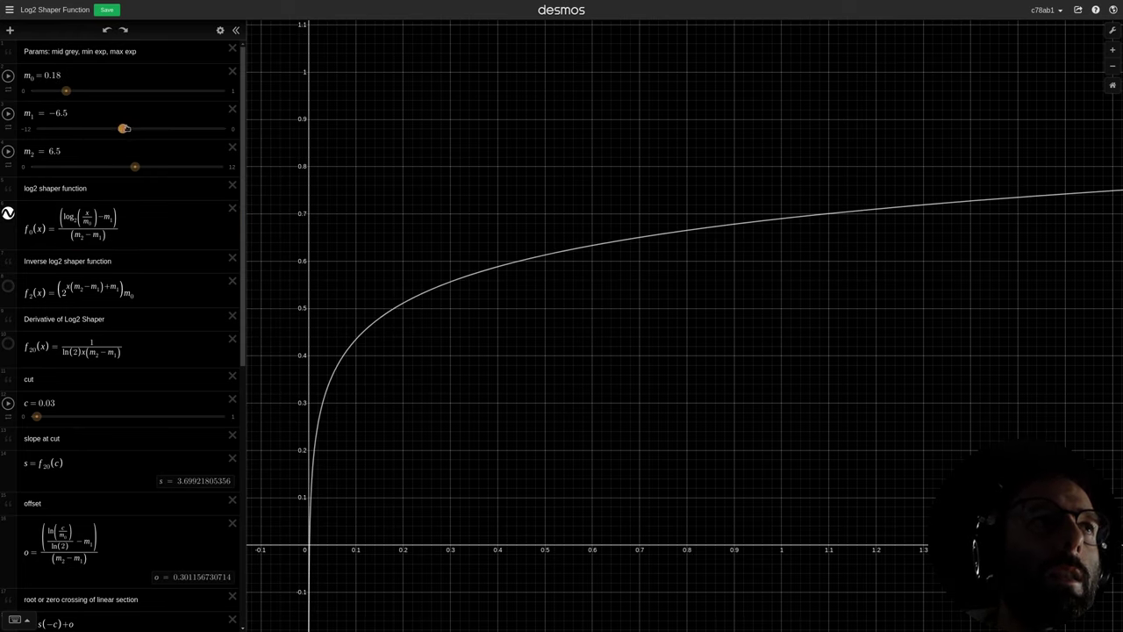
- Try m1 at −1.56 and m2 at 10.06 on the log2 shaper curve, undoing each change
drag(123, 129, 199, 146)
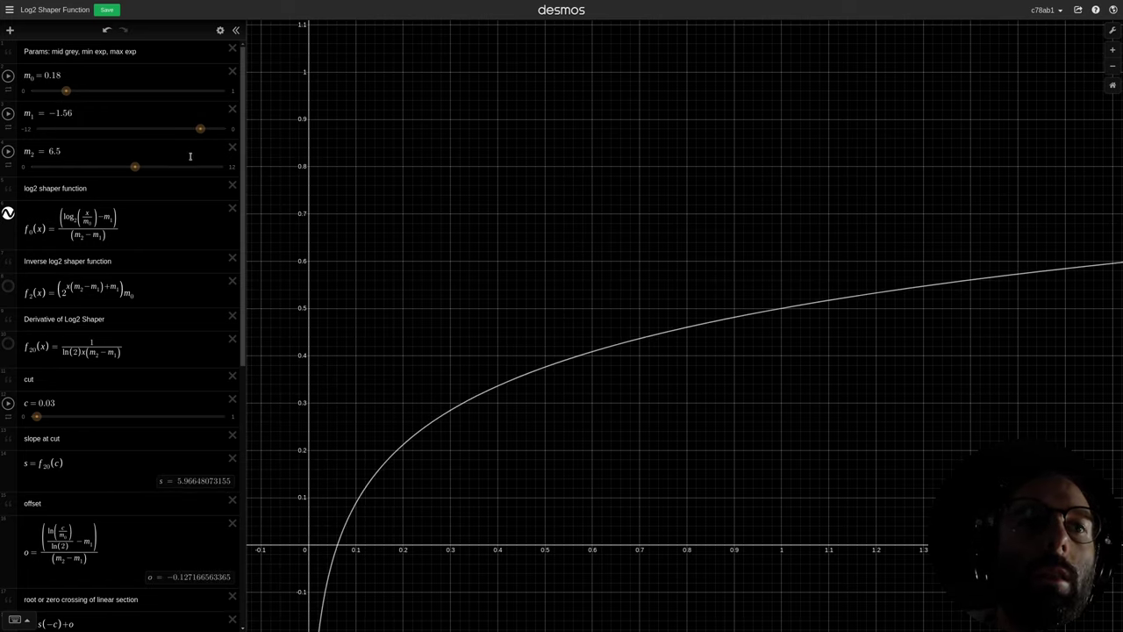
key(ctrl+z)
drag(133, 165, 189, 151)
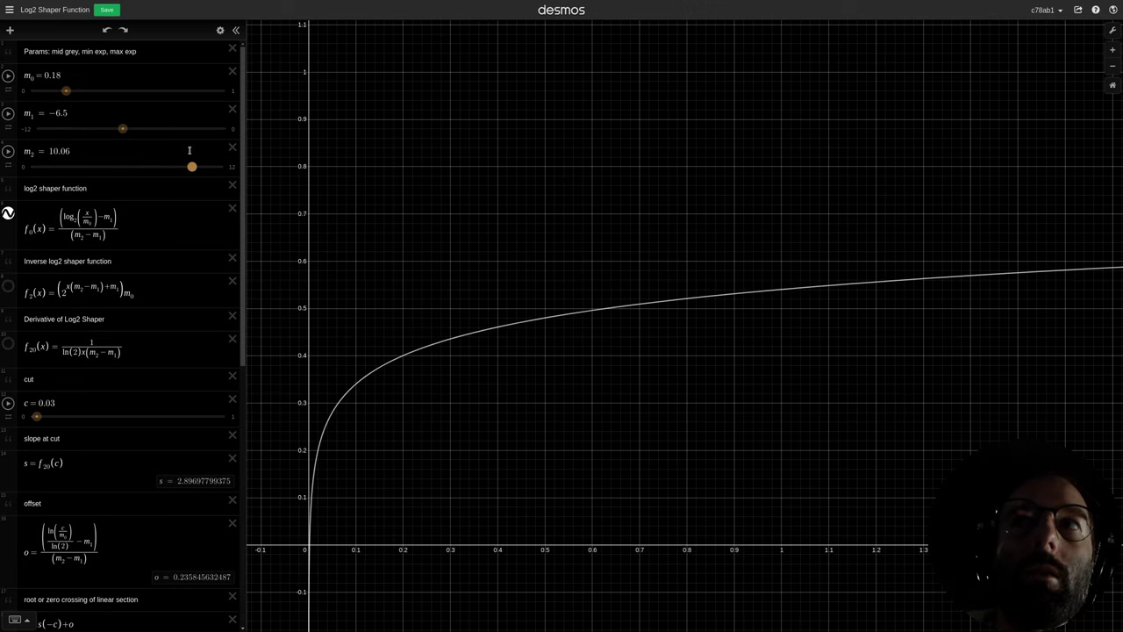
key(ctrl+z)
- Show the inverse log2 shaper function f2(x) on the graph together with the log2 shaper curve
scroll(193, 207, down, 1)
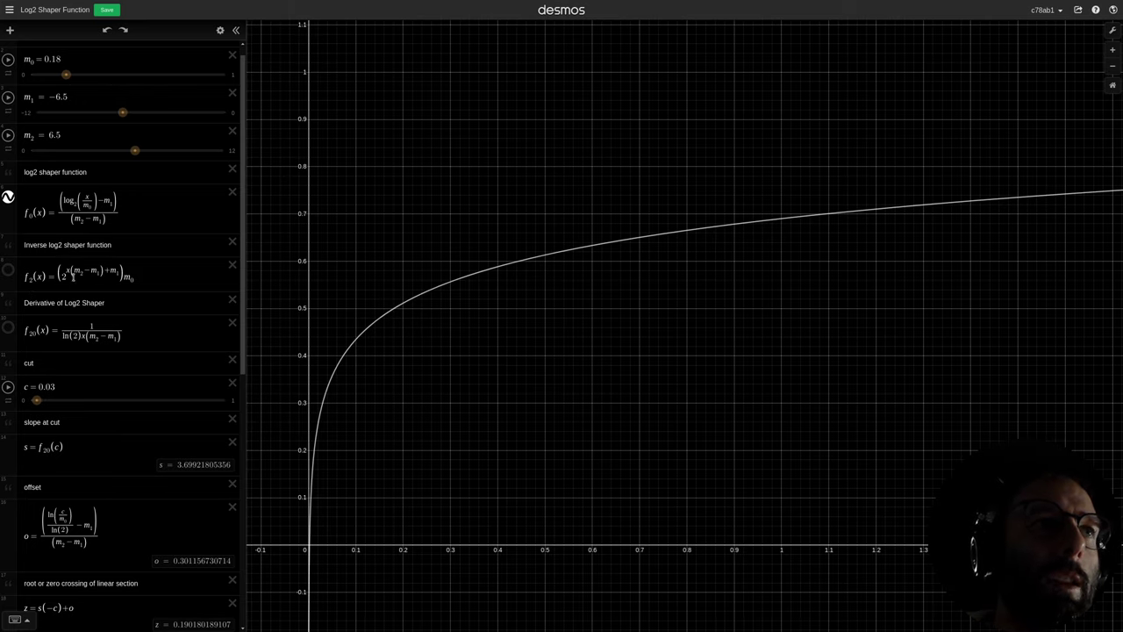
click(13, 273)
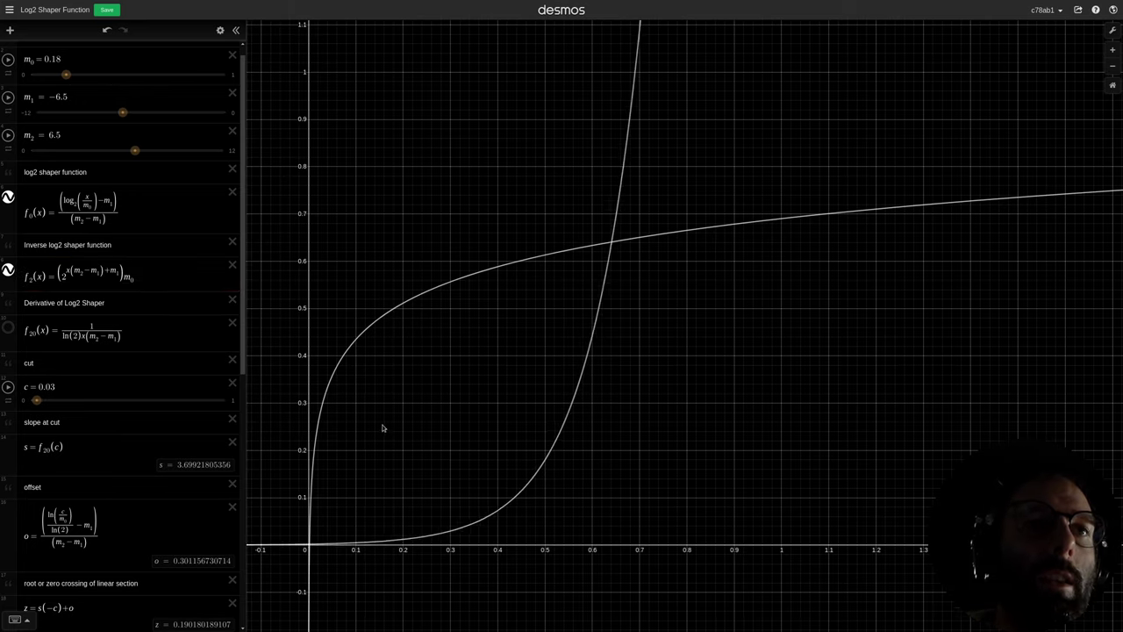
drag(323, 486, 348, 452)
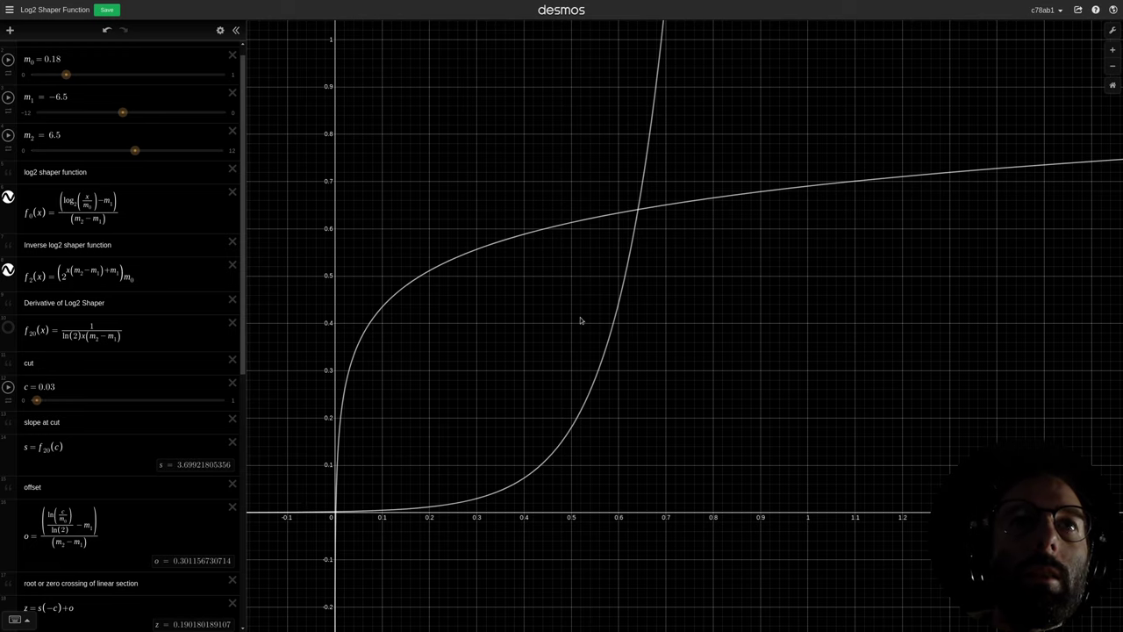
drag(442, 414, 496, 311)
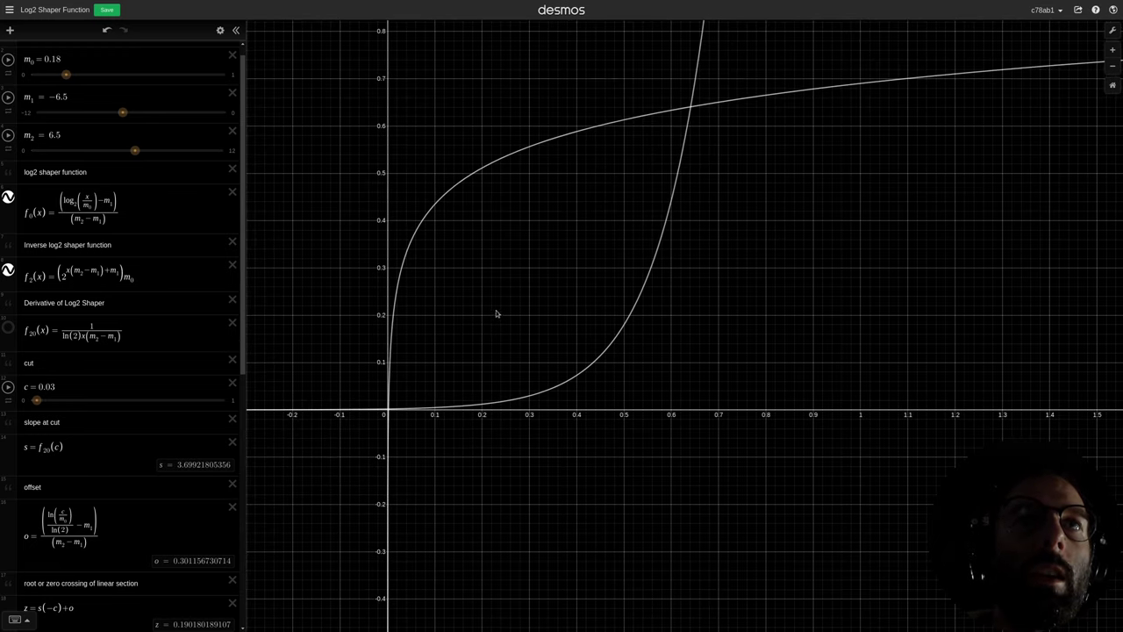
drag(546, 217, 480, 316)
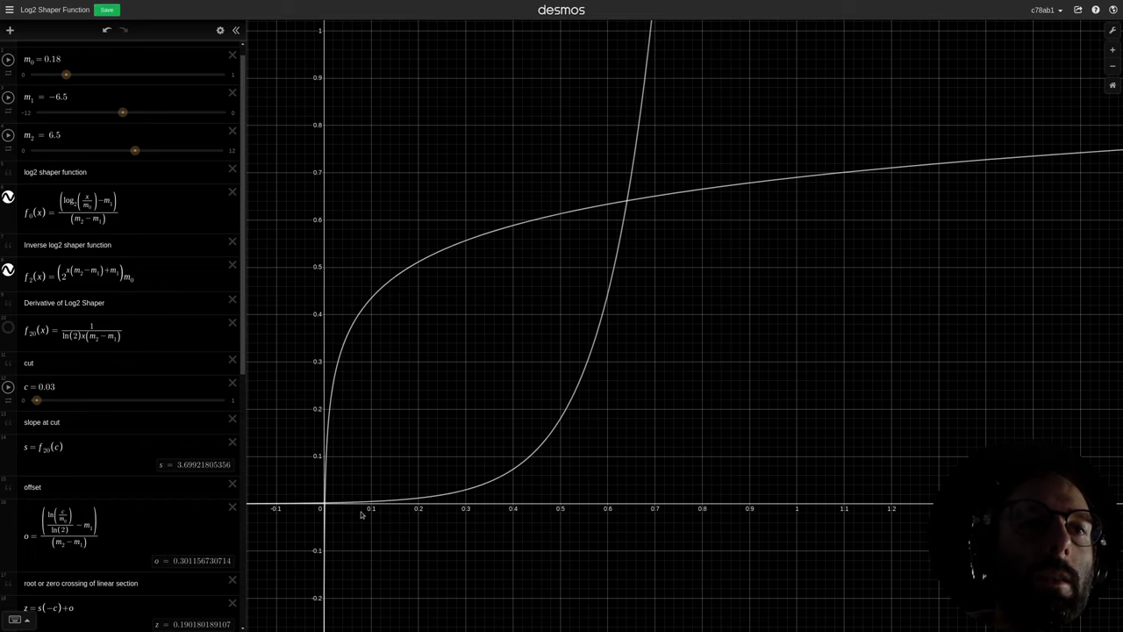
- Compare the log2 shaper curve with its inverse around the origin, and hide both curves on the graph
drag(358, 552, 373, 360)
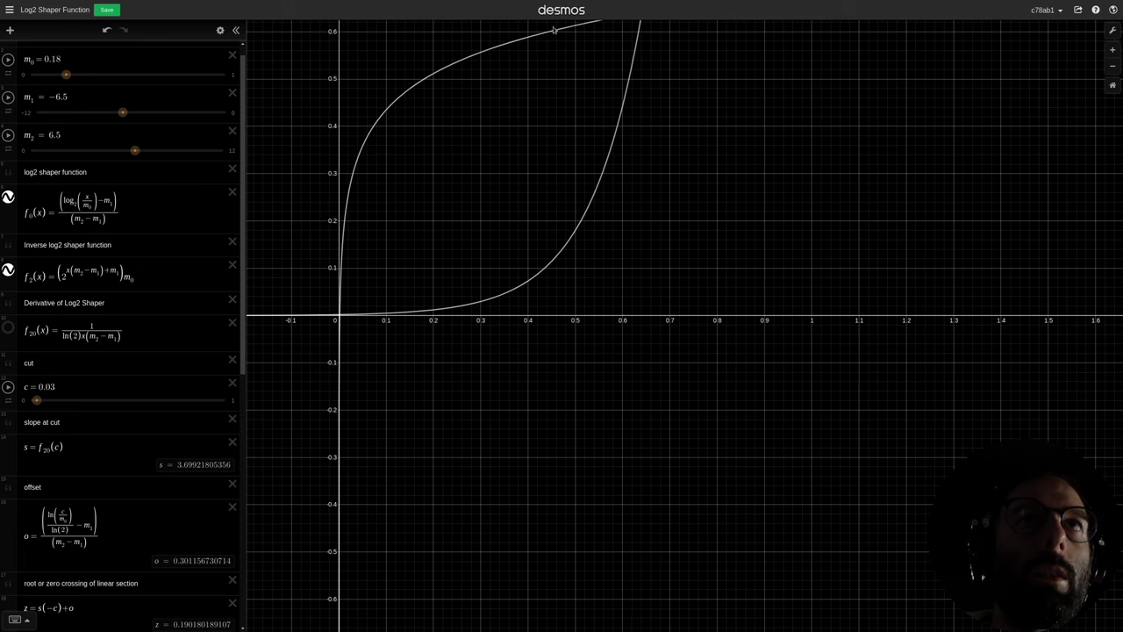
drag(434, 126, 479, 209)
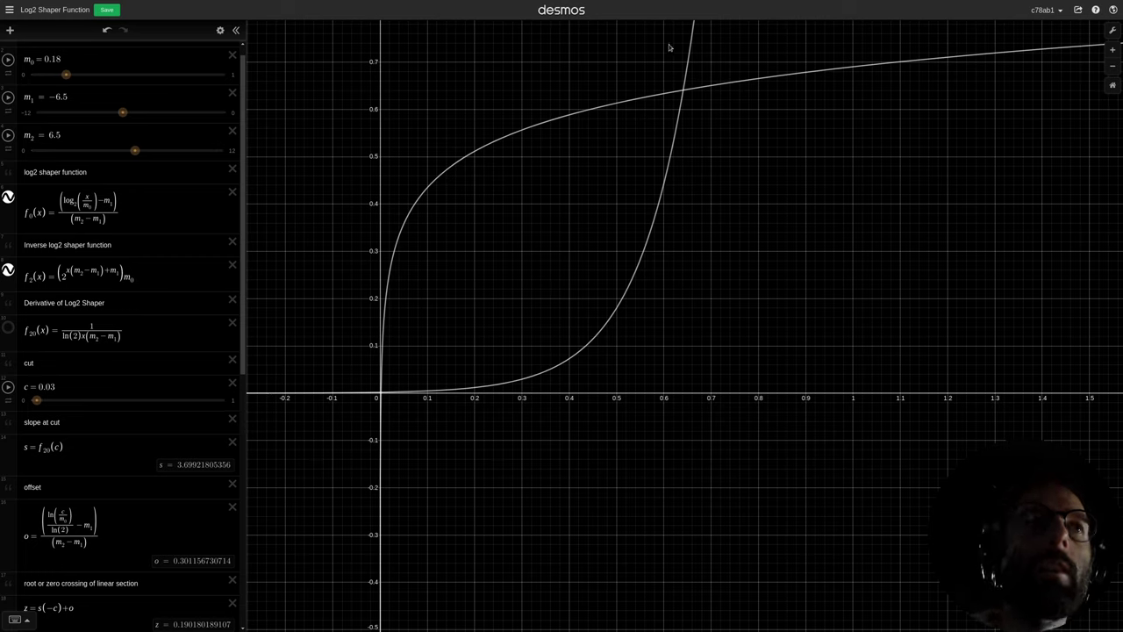
click(8, 197)
click(7, 270)
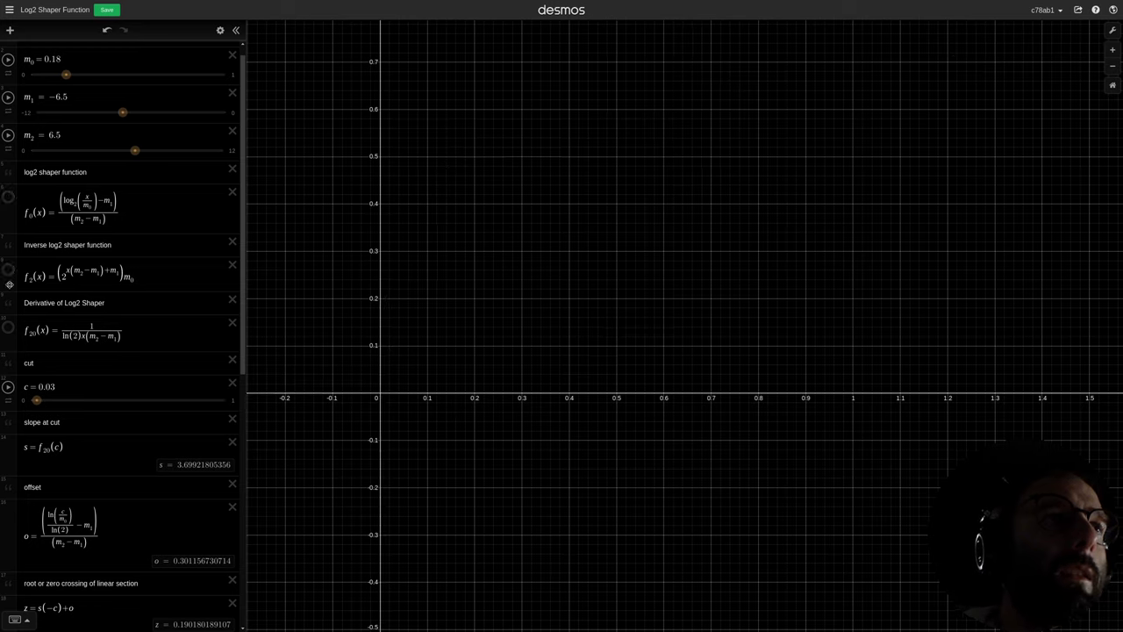
- Show the derivative of the log2 shaper, f20(x), and compare it with the log2 shaper curve on the graph
scroll(232, 307, down, 3)
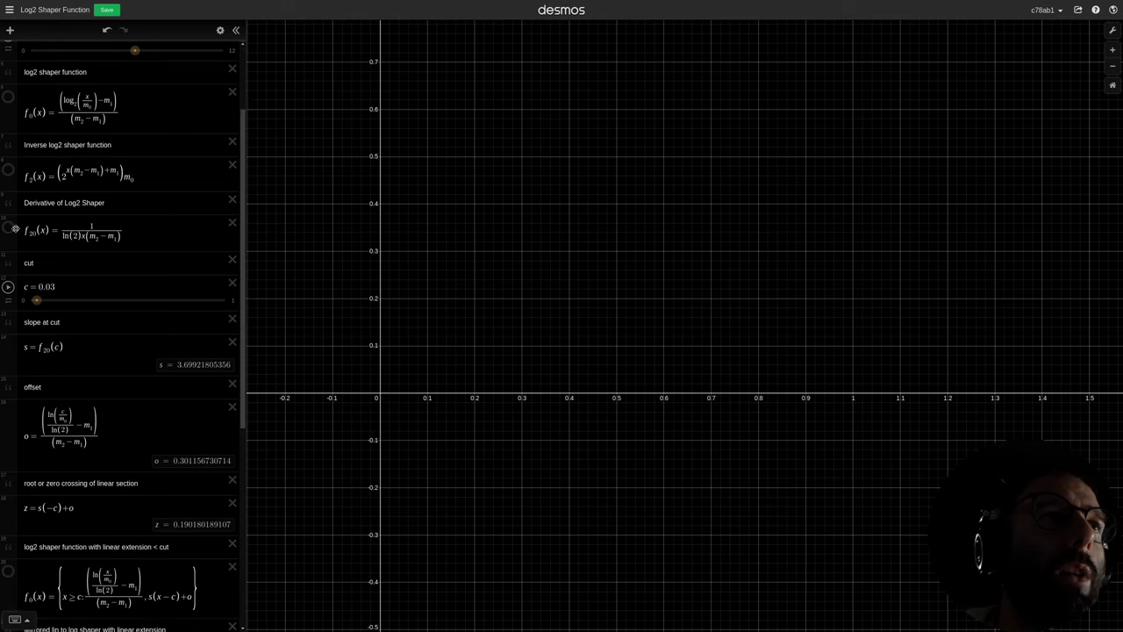
click(7, 227)
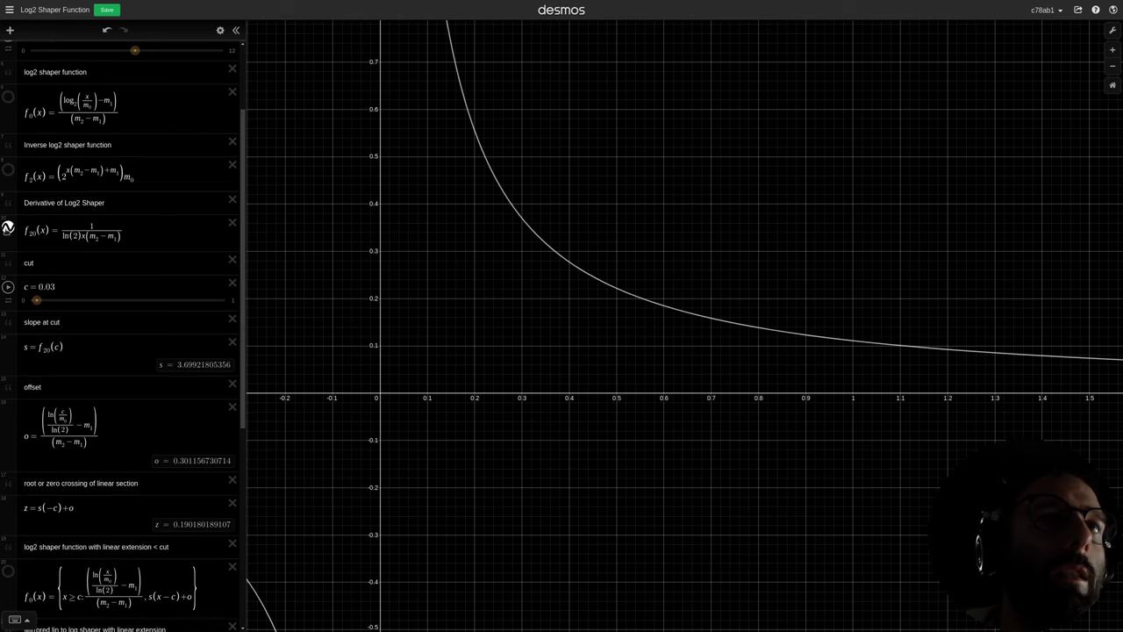
drag(24, 204, 120, 204)
click(120, 204)
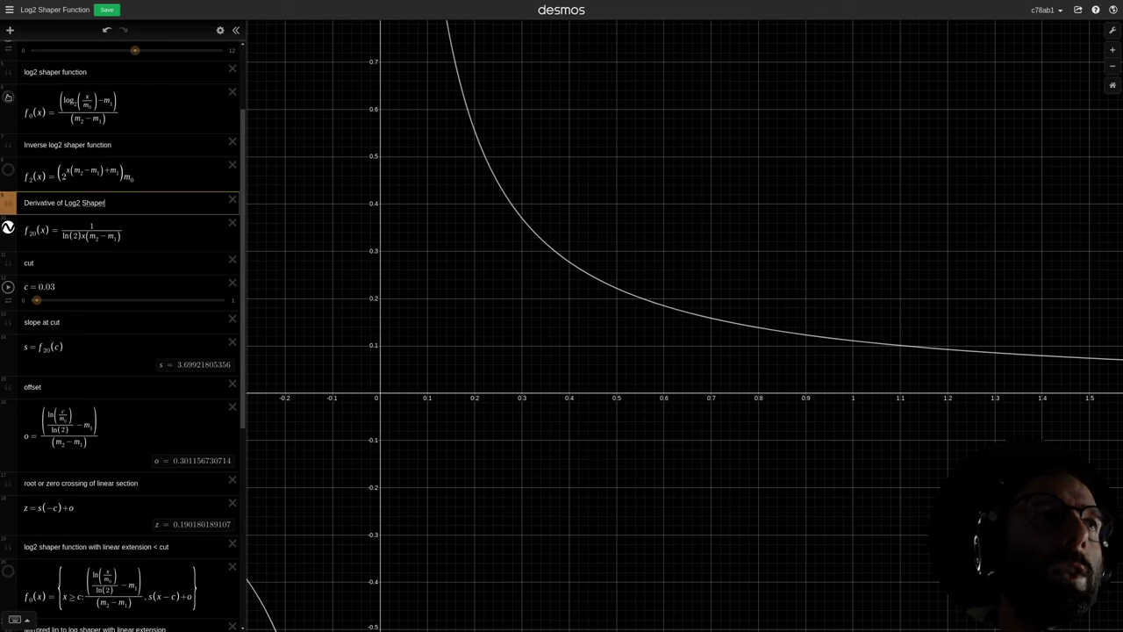
click(7, 97)
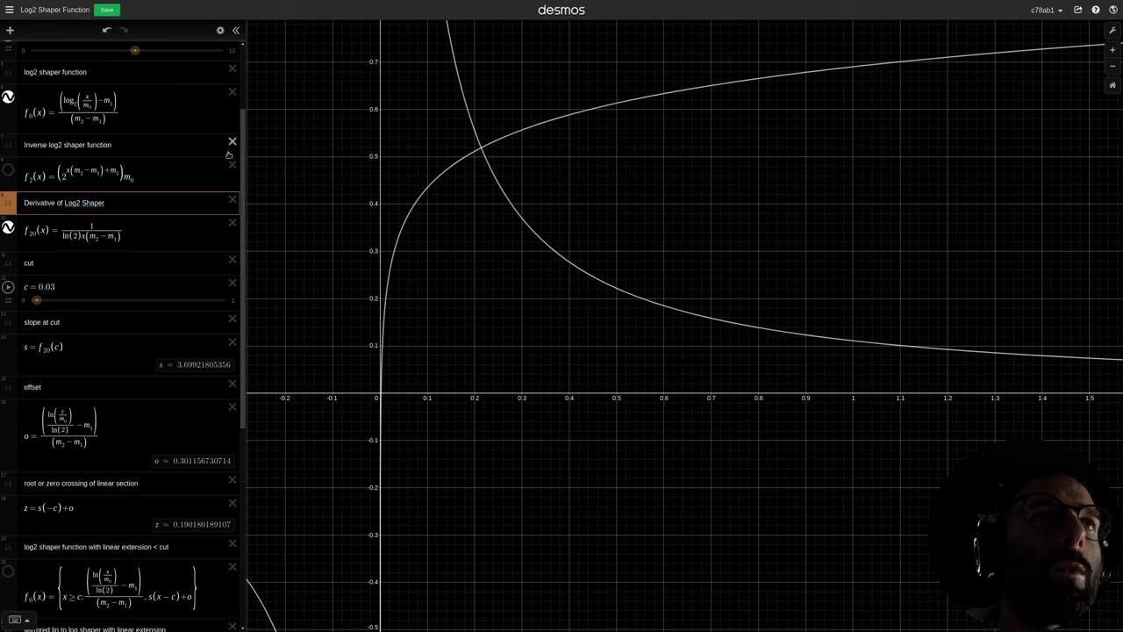
drag(411, 173, 399, 265)
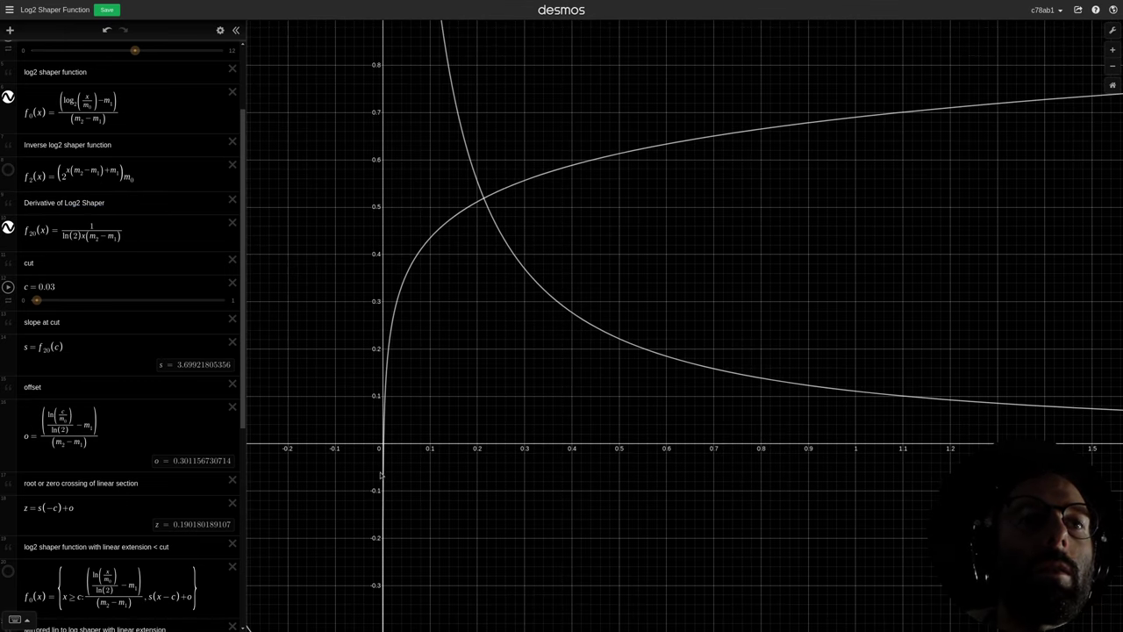
drag(408, 151, 390, 386)
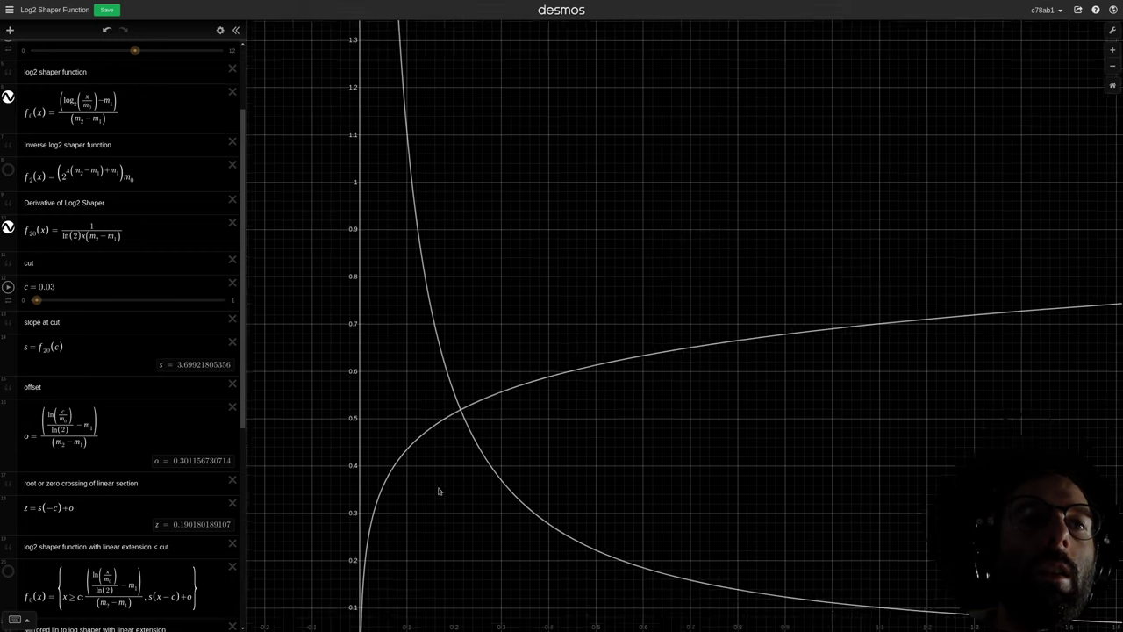
drag(444, 516, 403, 272)
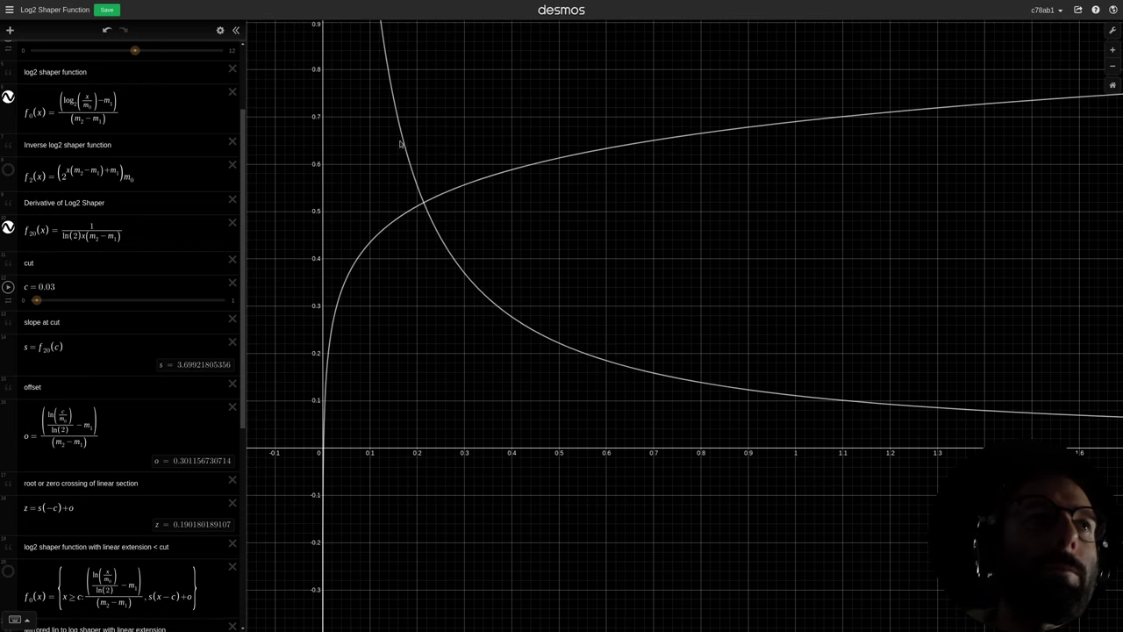
- Hide the derivative and plain shaper curves and show only the log2 shaper function with linear extension below the cut
drag(244, 204, 248, 288)
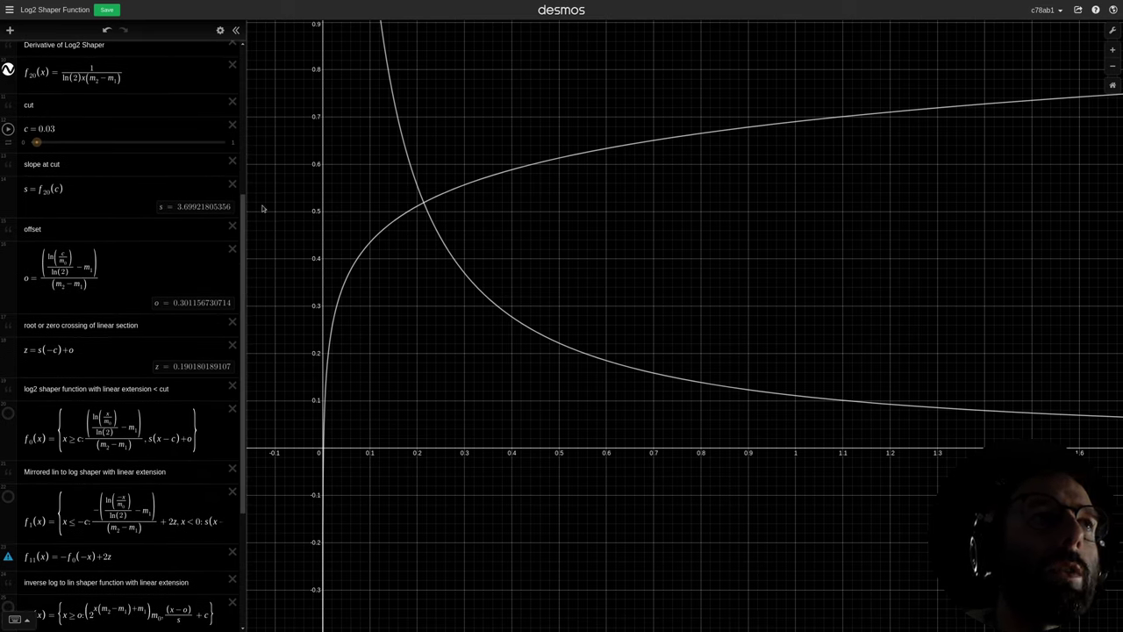
scroll(161, 86, down, 2)
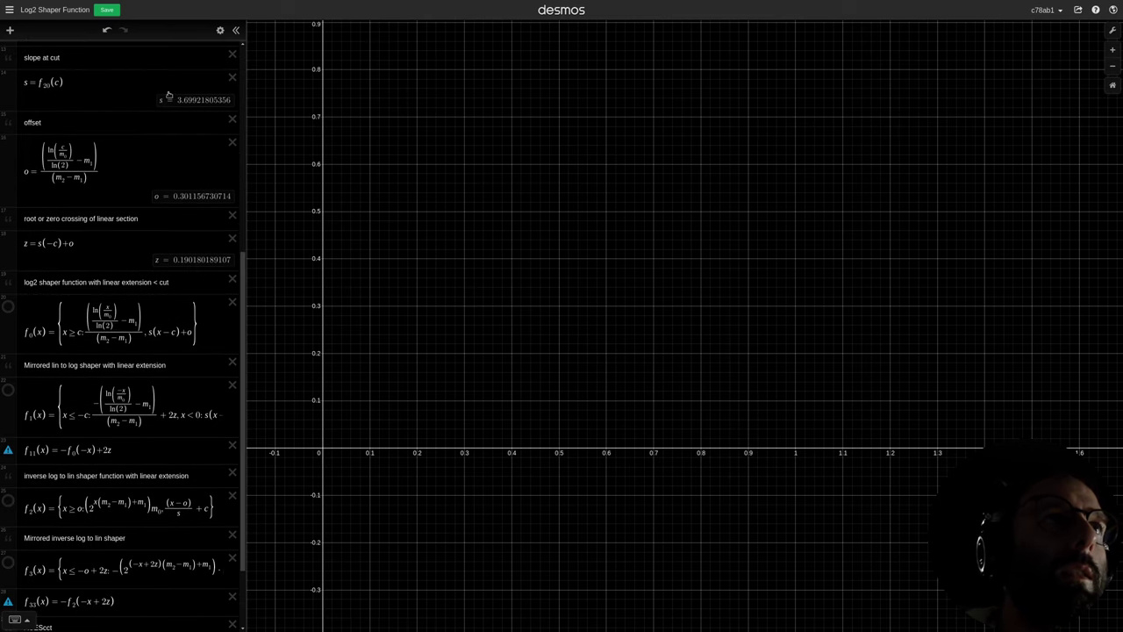
scroll(36, 104, up, 1)
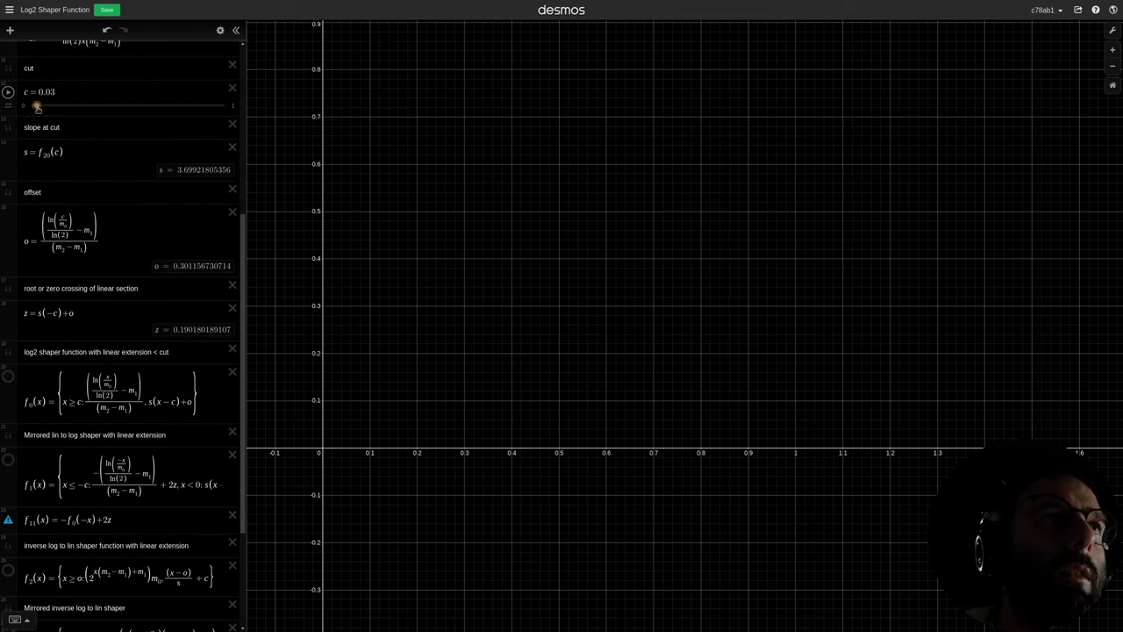
scroll(83, 288, down, 2)
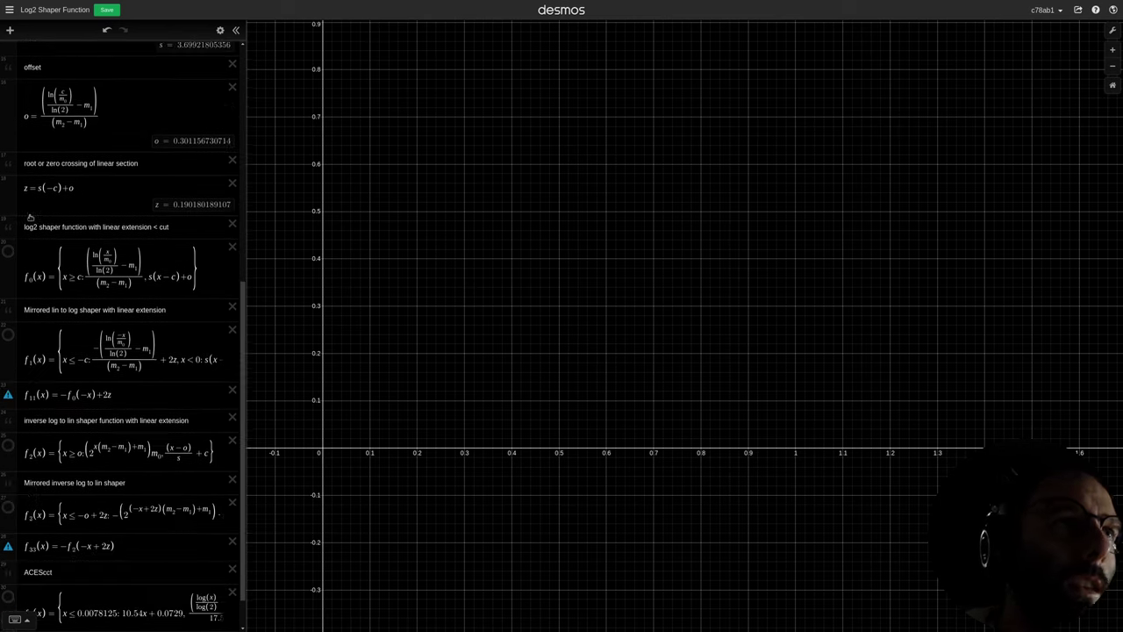
click(8, 251)
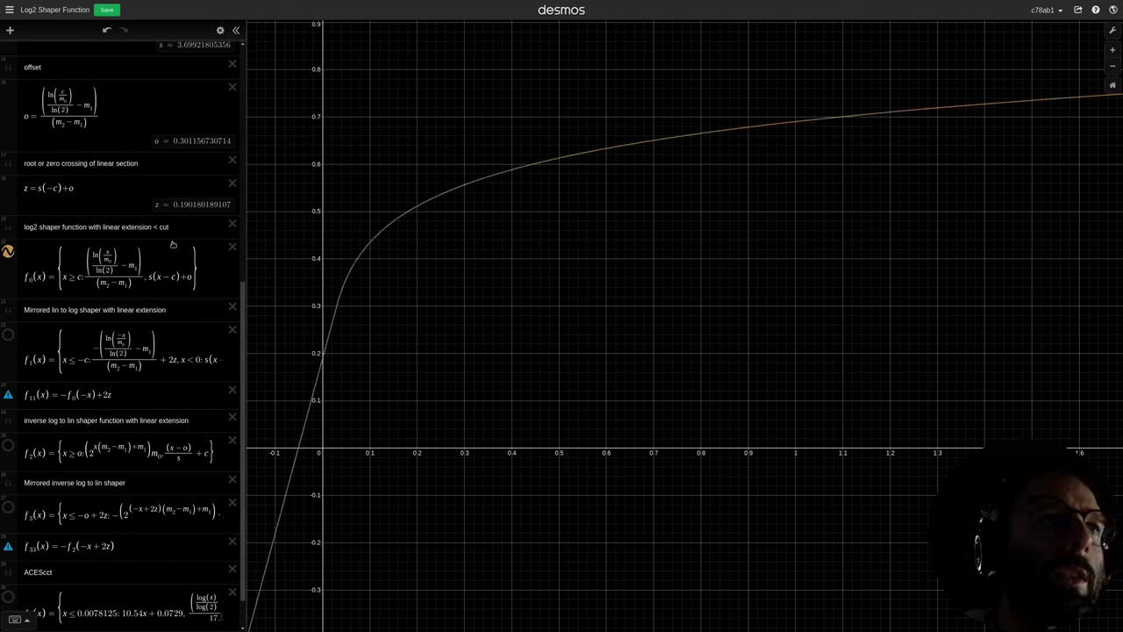
- Try different cut values on the linear-extension shaper and leave c at 0.023
drag(243, 326, 236, 275)
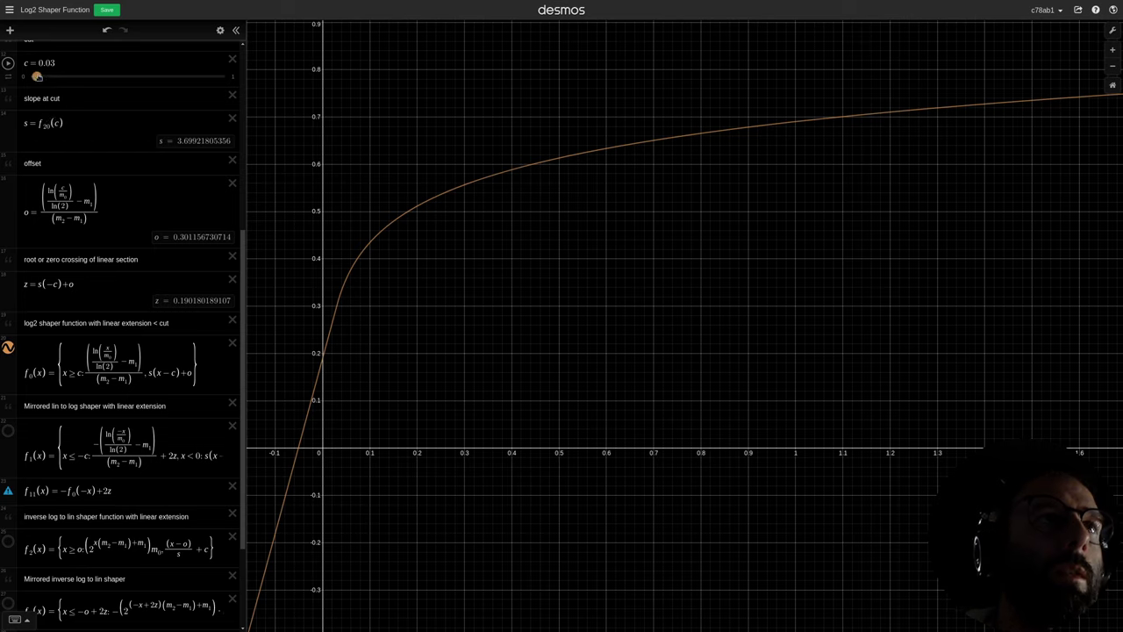
drag(35, 77, 39, 144)
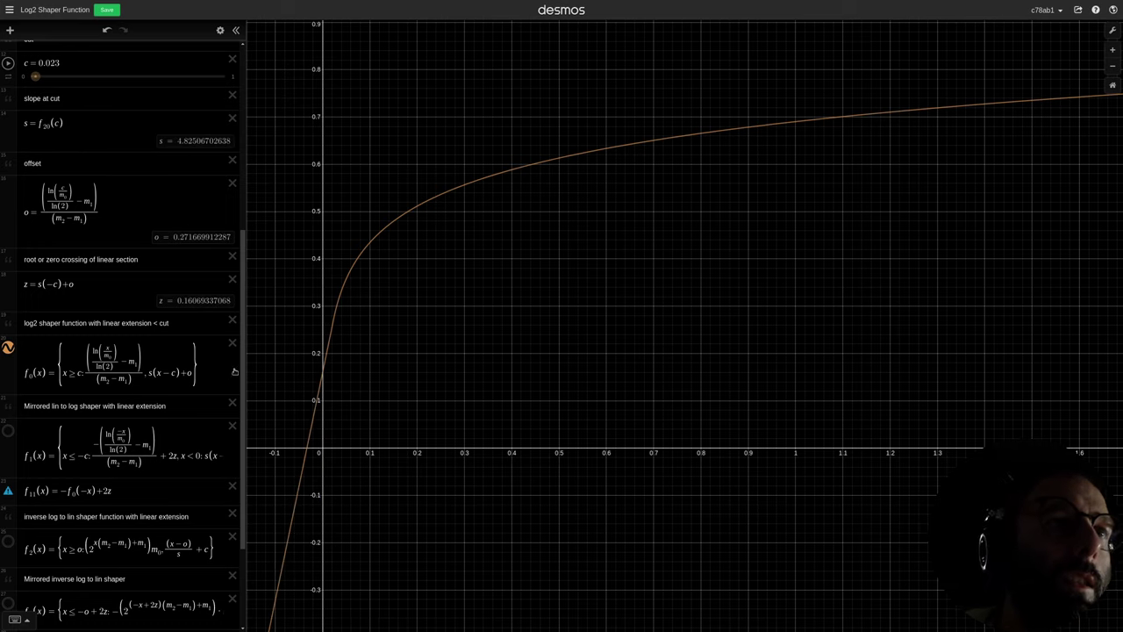
scroll(235, 375, down, 1)
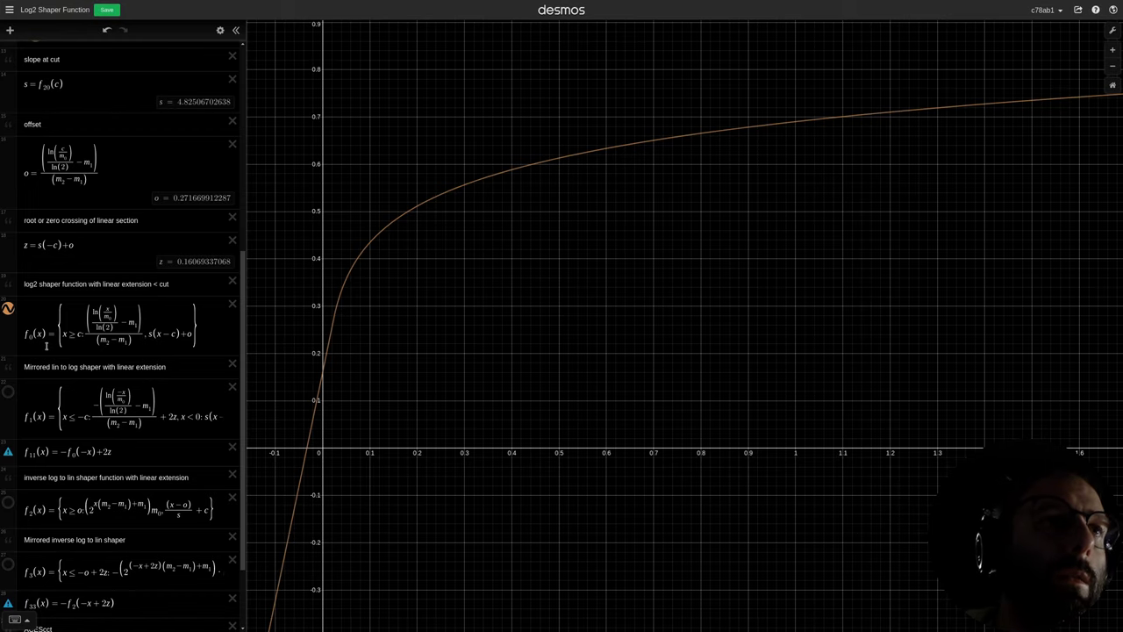
- Show the inverse log-to-lin shaper function with linear extension together with the extended log2 shaper curve
scroll(35, 369, down, 2)
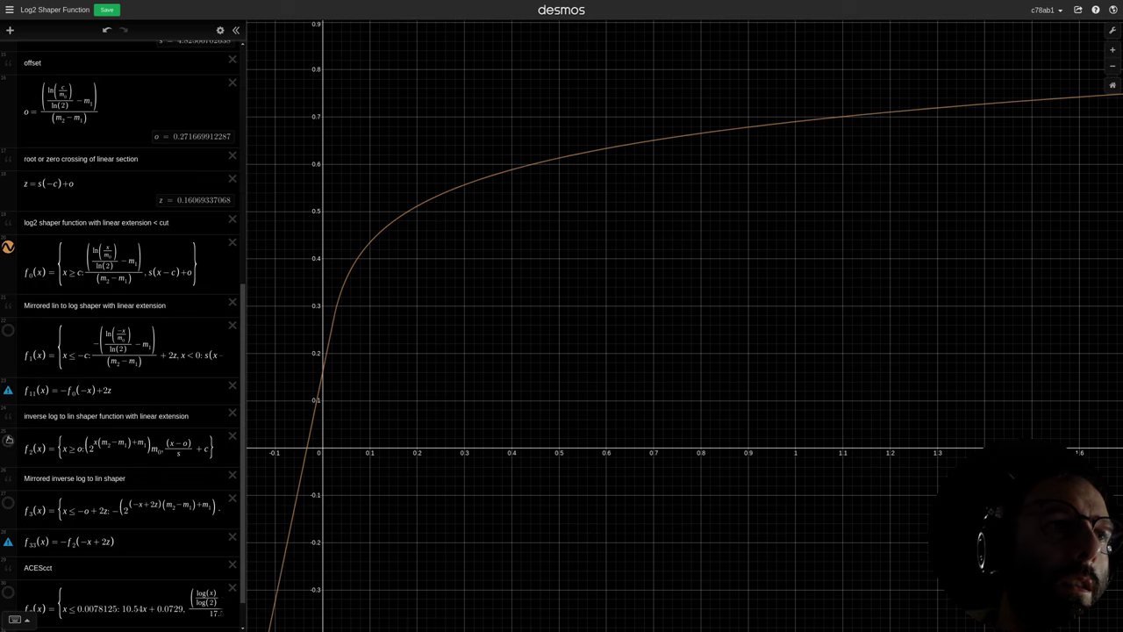
click(8, 441)
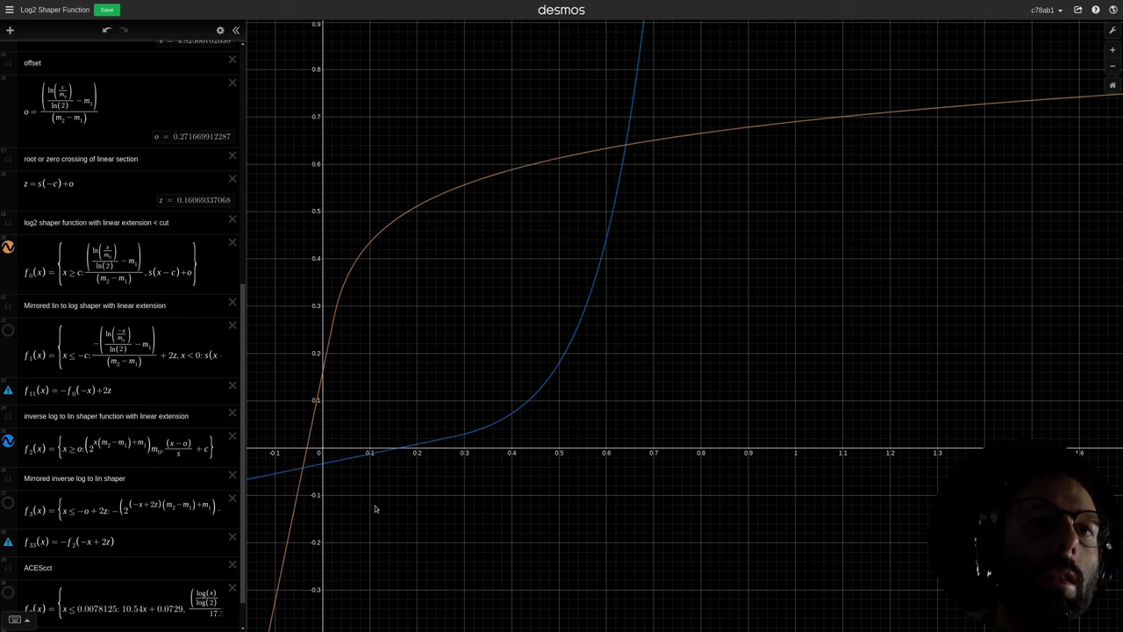
drag(375, 509, 388, 493)
drag(346, 299, 400, 266)
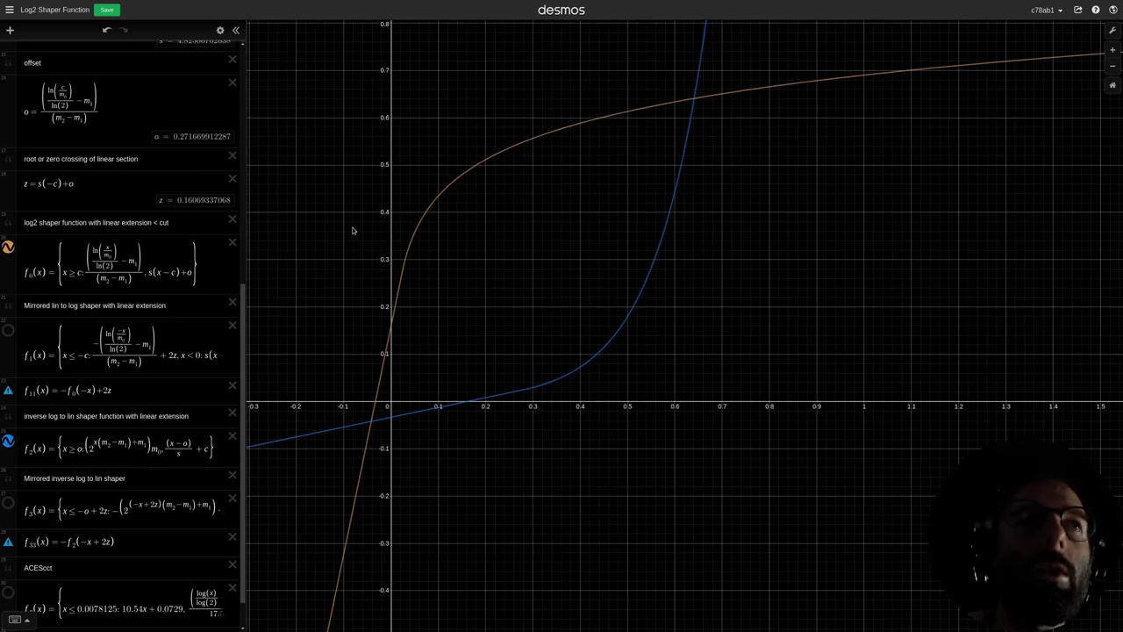
scroll(57, 184, up, 3)
mouse_move(39, 165)
mouse_down()
mouse_move(53, 165)
mouse_move(36, 164)
mouse_up()
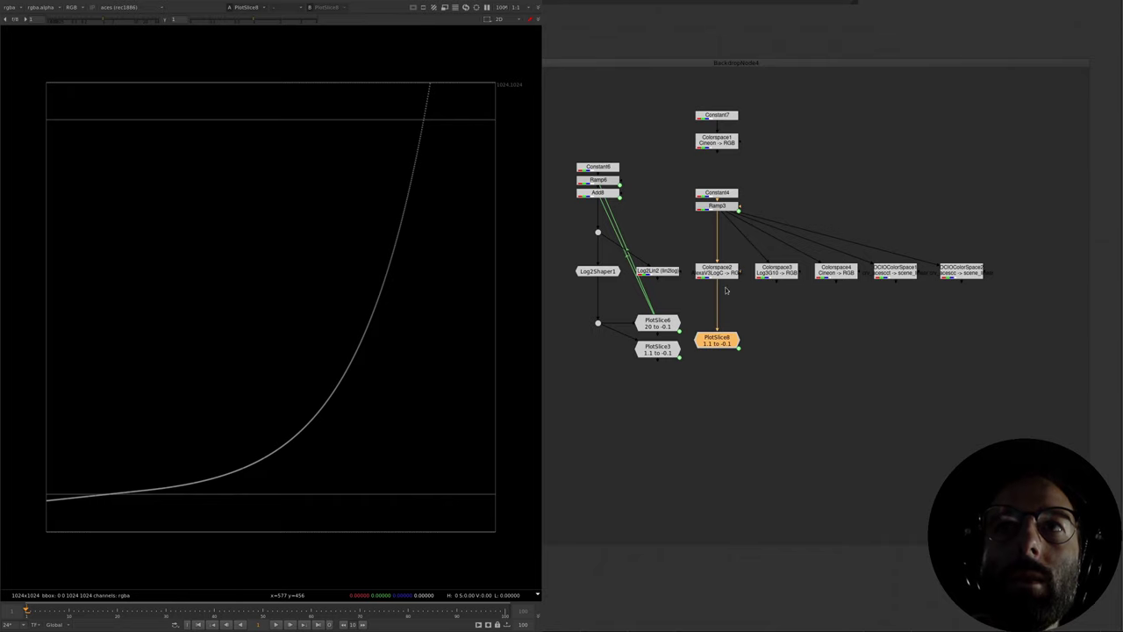
- Switch to Nuke and reconnect PlotSlice8 from the AlexaV3LogC node to the Log3G10 colorspace node to plot its curve
middle_drag(762, 307, 700, 280)
scroll(660, 258, up, 2)
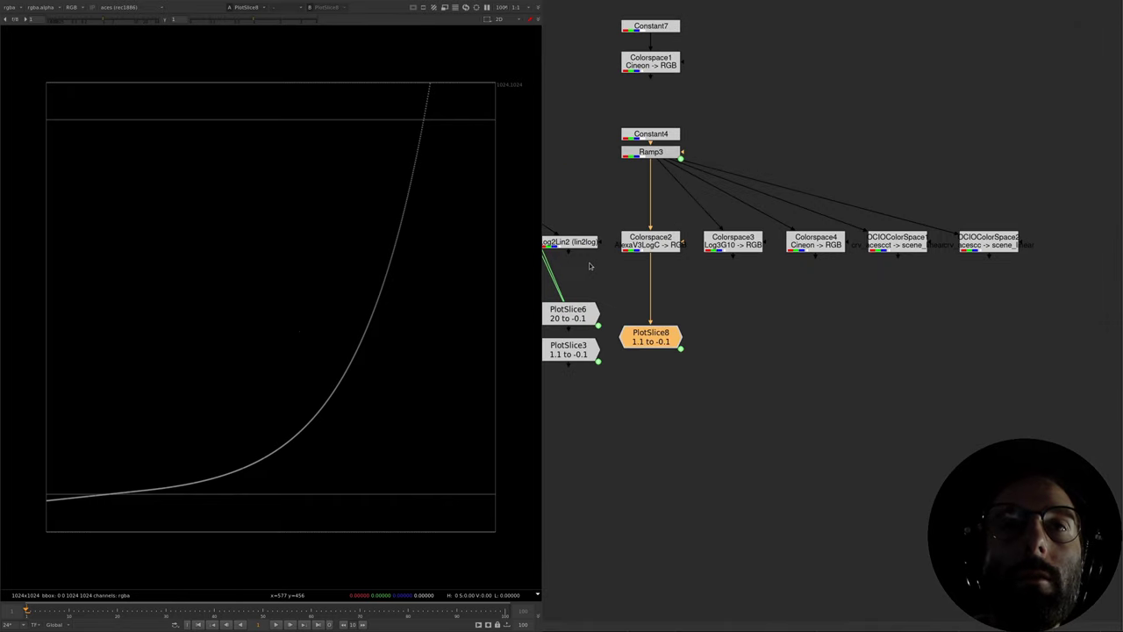
middle_drag(612, 291, 656, 293)
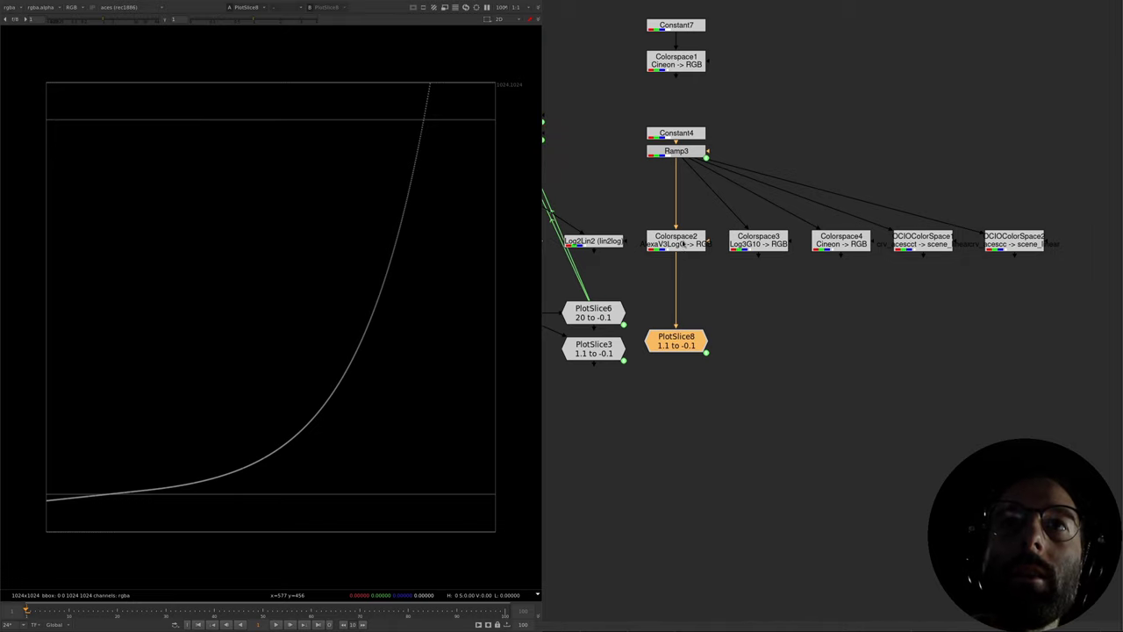
click(681, 245)
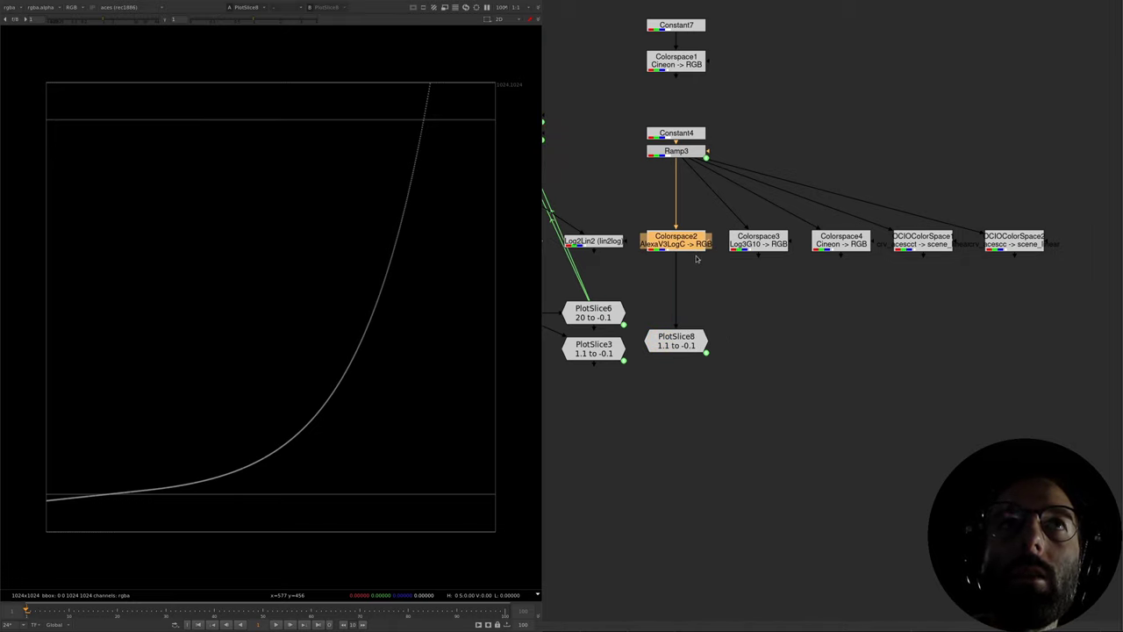
click(694, 340)
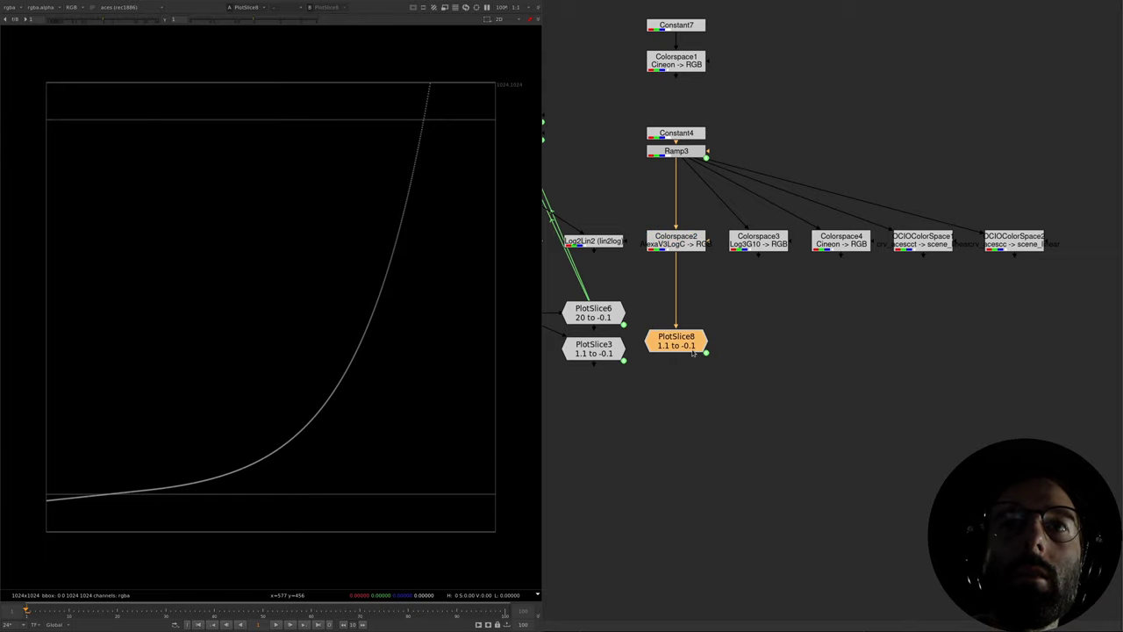
drag(675, 260, 759, 249)
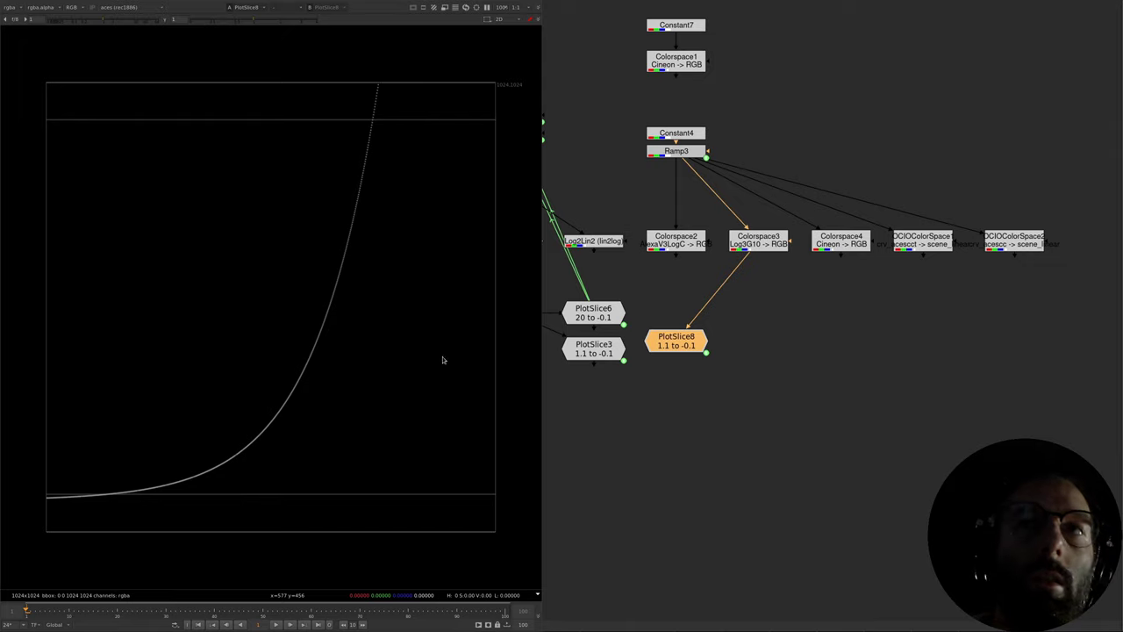
- Connect PlotSlice8 to the ACEScct and ACEScc conversion nodes in turn, comparing the two curves with undo and redo
drag(741, 265, 921, 252)
middle_drag(878, 263, 788, 237)
drag(788, 237, 918, 229)
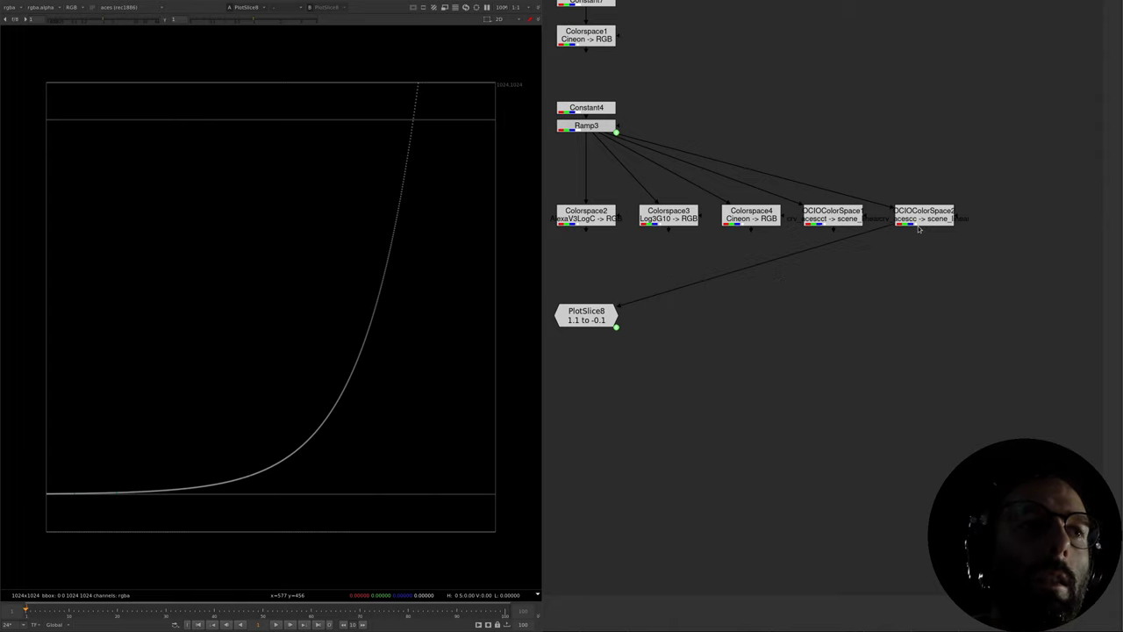
key(ctrl+z)
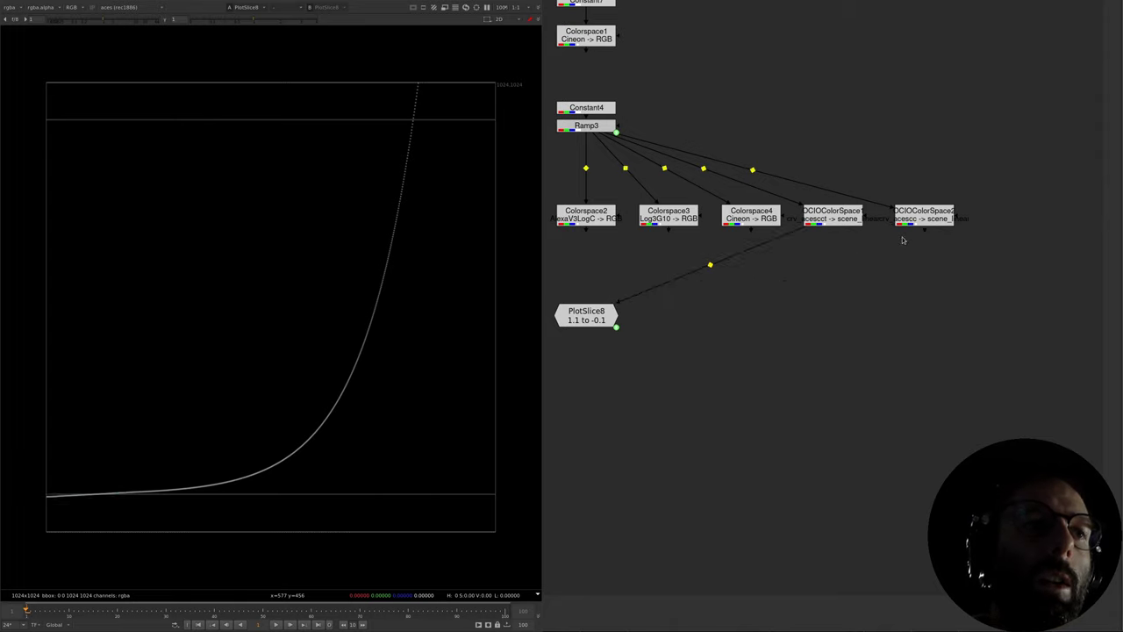
key(ctrl+shift+z)
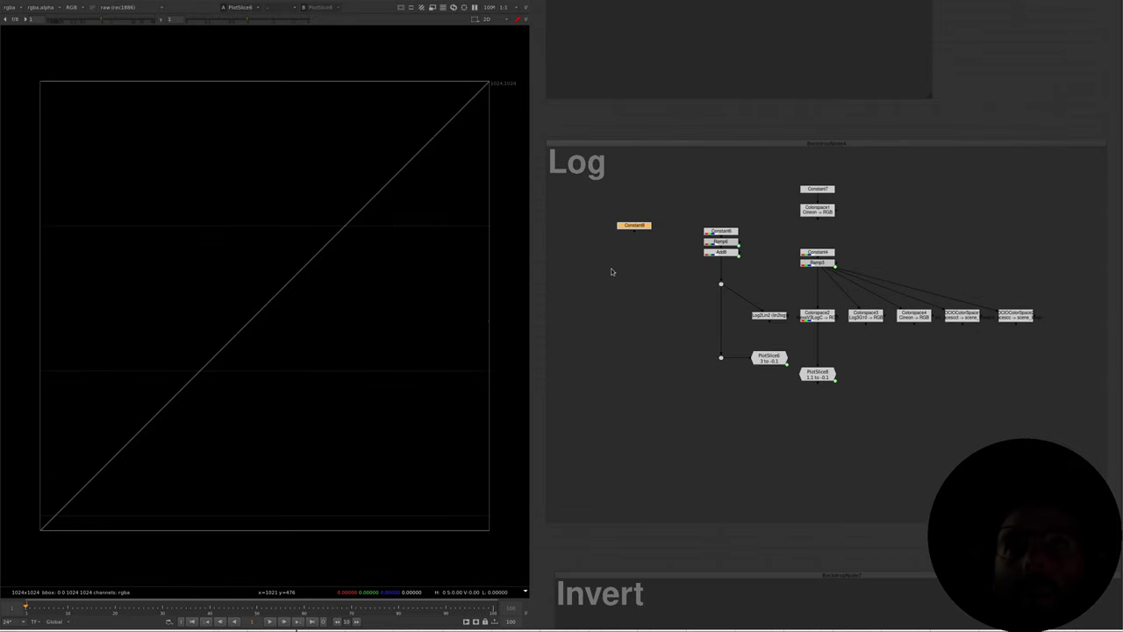
- Clear the Log backdrop of the spare constants, the Ramp3 branch, PlotSlice8, Log2Lin2 and every conversion node except Colorspace2
key(Delete)
drag(788, 178, 1021, 302)
key(Delete)
mouse_move(1079, 272)
mouse_down()
mouse_move(840, 370)
mouse_move(781, 408)
mouse_up()
key(Delete)
key(Delete)
click(811, 319)
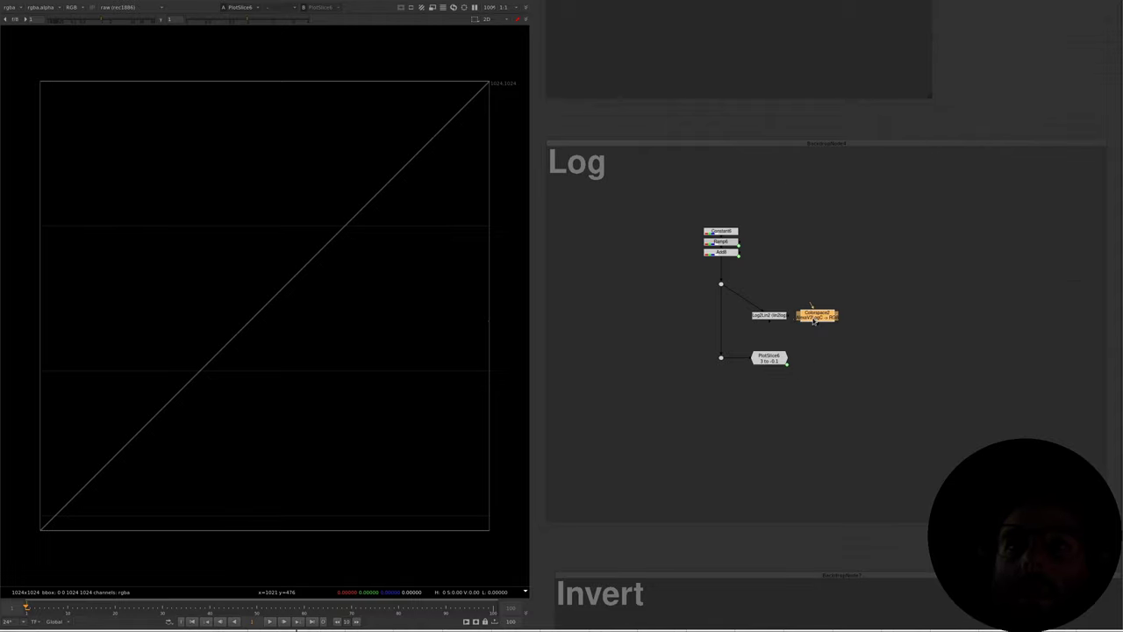
click(776, 317)
key(Delete)
- Move Colorspace2 beside the ramp chain, view the ramp from the dot below Add8, and sample its bright end
click(823, 319)
drag(825, 319, 786, 299)
click(721, 284)
key(1)
ctrl+drag(413, 328, 487, 340)
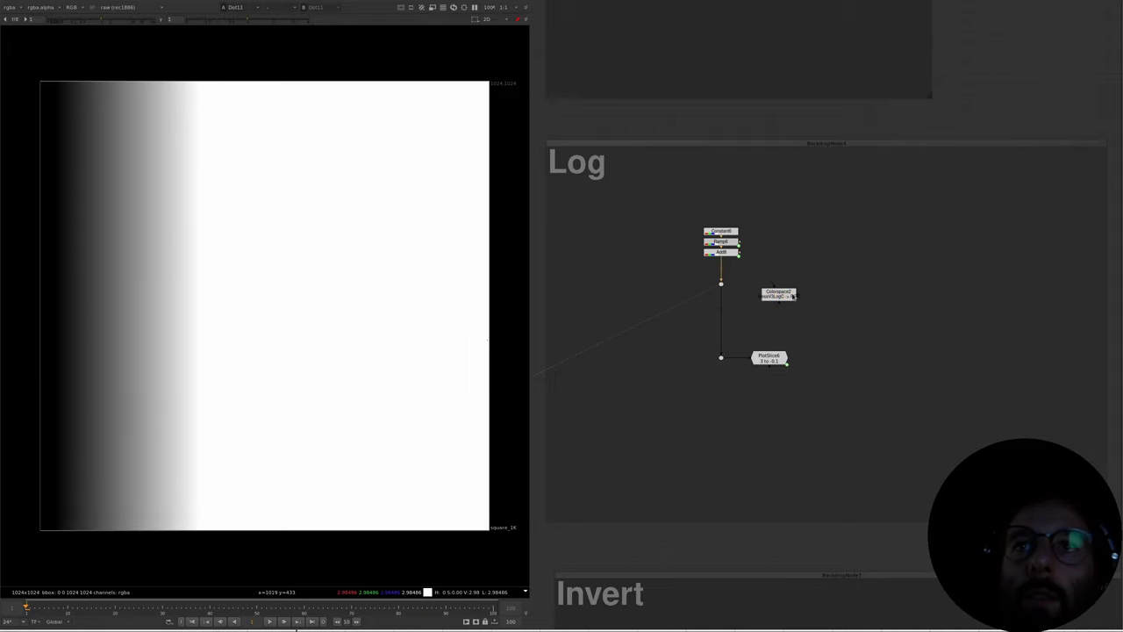
- Insert Colorspace2 below the dot, set it to convert from RGB to AlexaV3LogC, and compare the ramp before and after it
drag(783, 293, 730, 312)
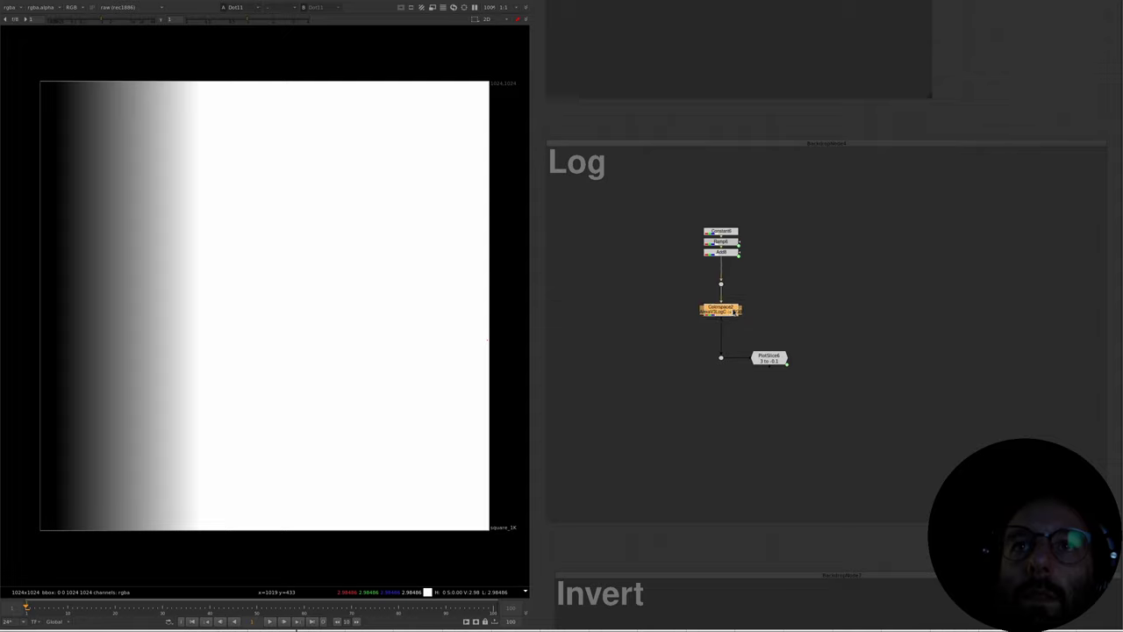
key(1)
click(731, 312)
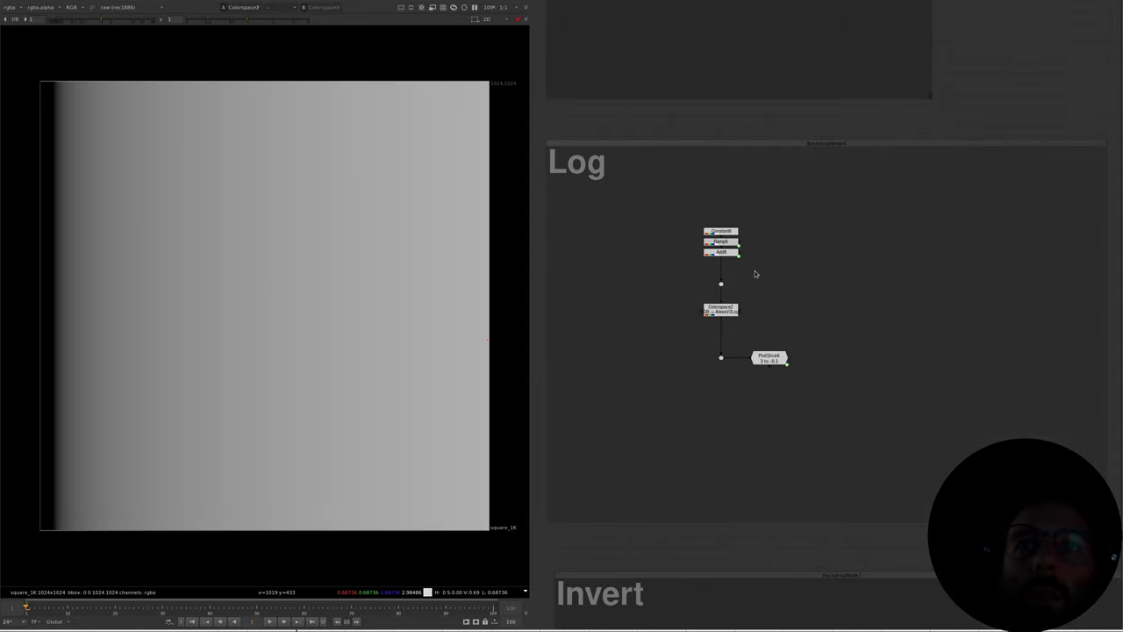
click(720, 284)
key(1)
click(729, 312)
key(1)
- Duplicate the AlexaV3LogC colorspace node directly beneath itself so the log conversion is applied twice
click(729, 313)
key(ctrl+c)
key(ctrl+v)
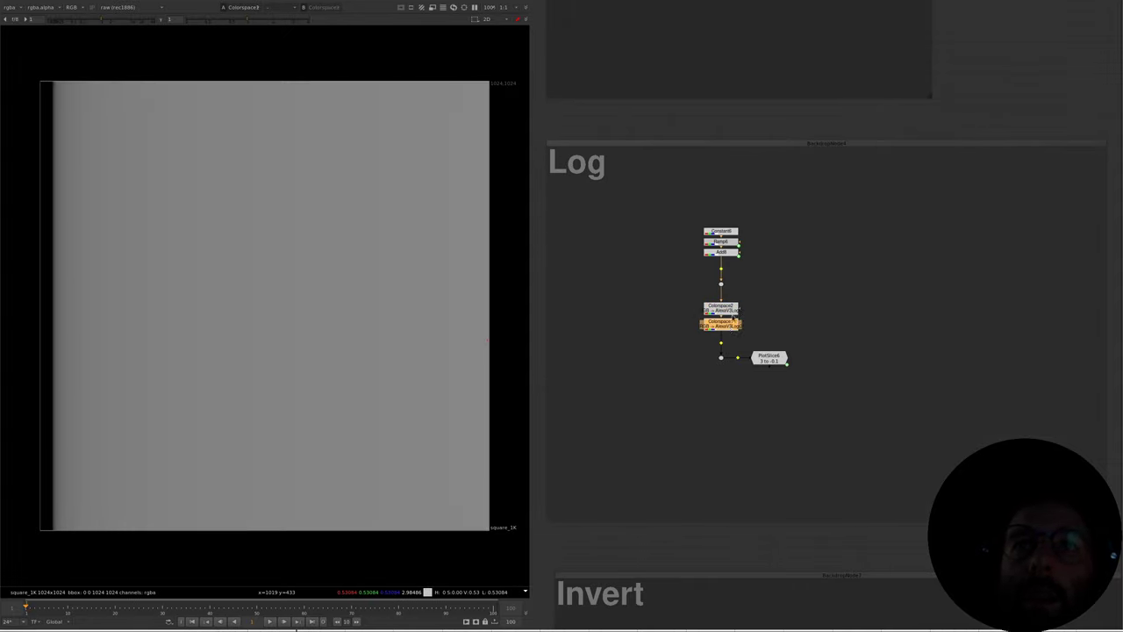
- Move the duplicated colorspace node slightly down and swap its direction so it converts from AlexaV3LogC to RGB
drag(732, 326, 733, 333)
key(shift+x)
click(734, 340)
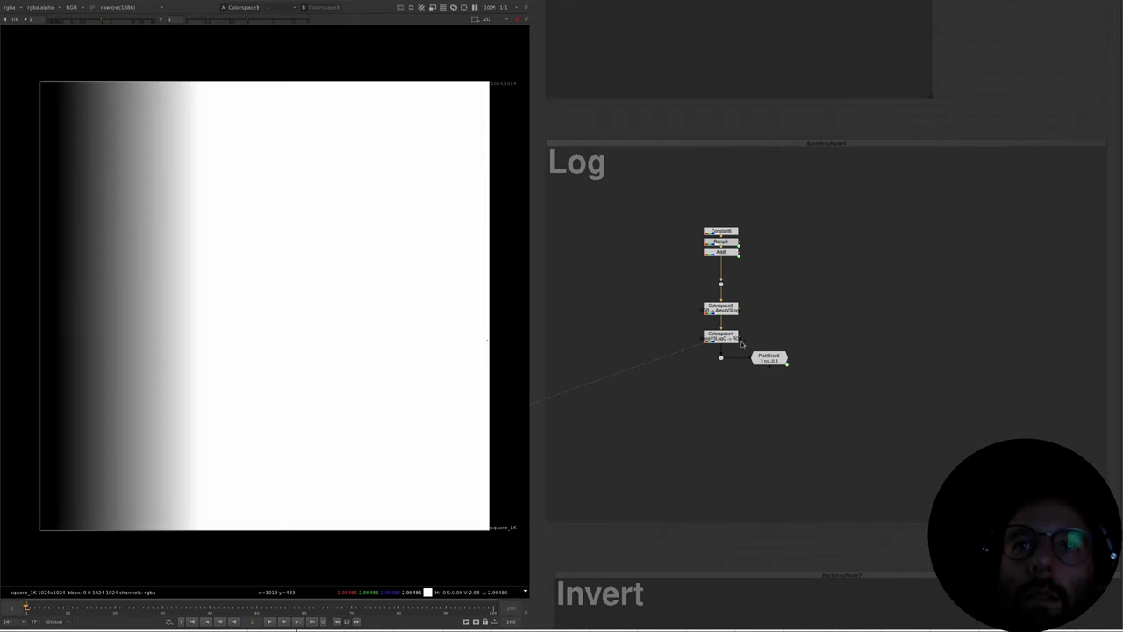
- Insert a Grade node between the two colorspace conversions, open its properties beside the chain, and view PlotSlice6
click(720, 307)
key(g)
double_click(737, 315)
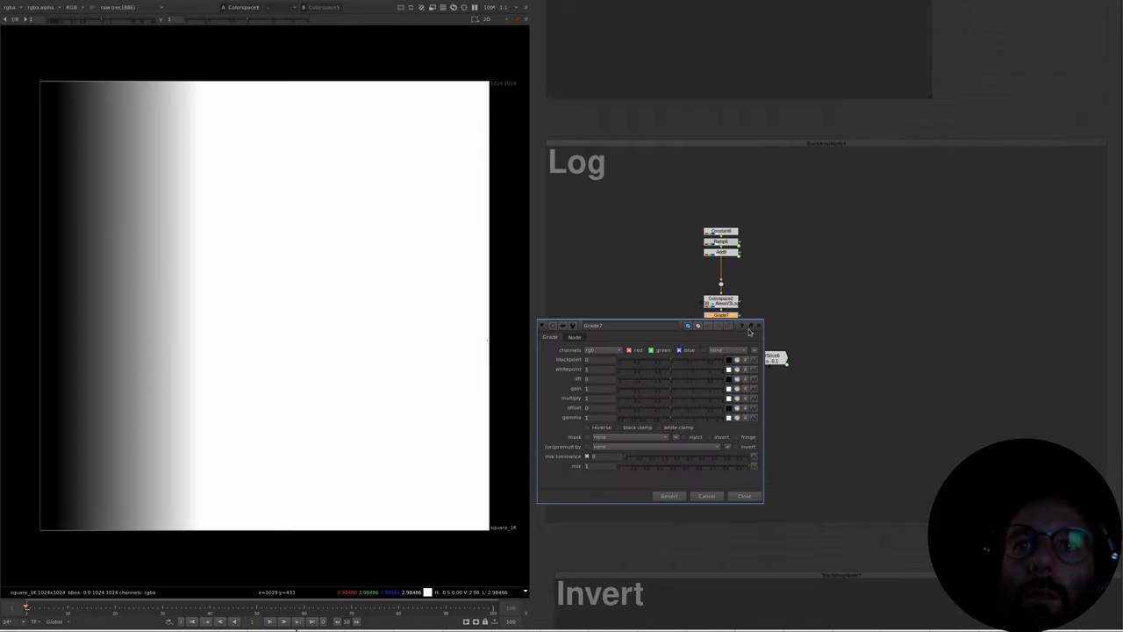
click(775, 357)
key(1)
drag(743, 354, 716, 271)
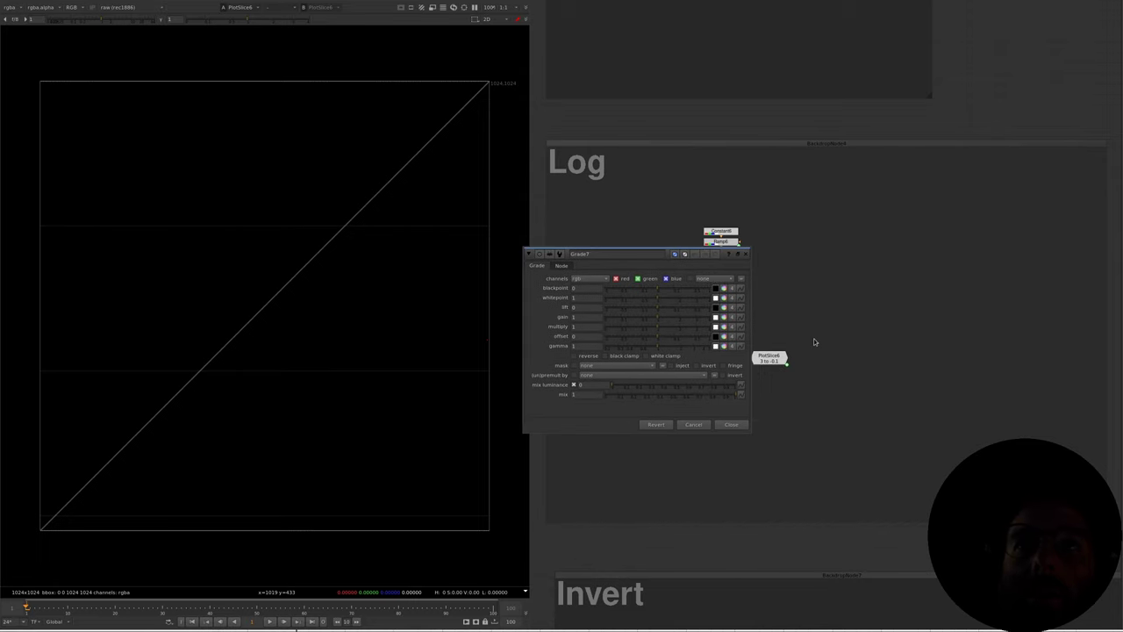
middle_drag(813, 338, 809, 202)
drag(685, 294, 694, 323)
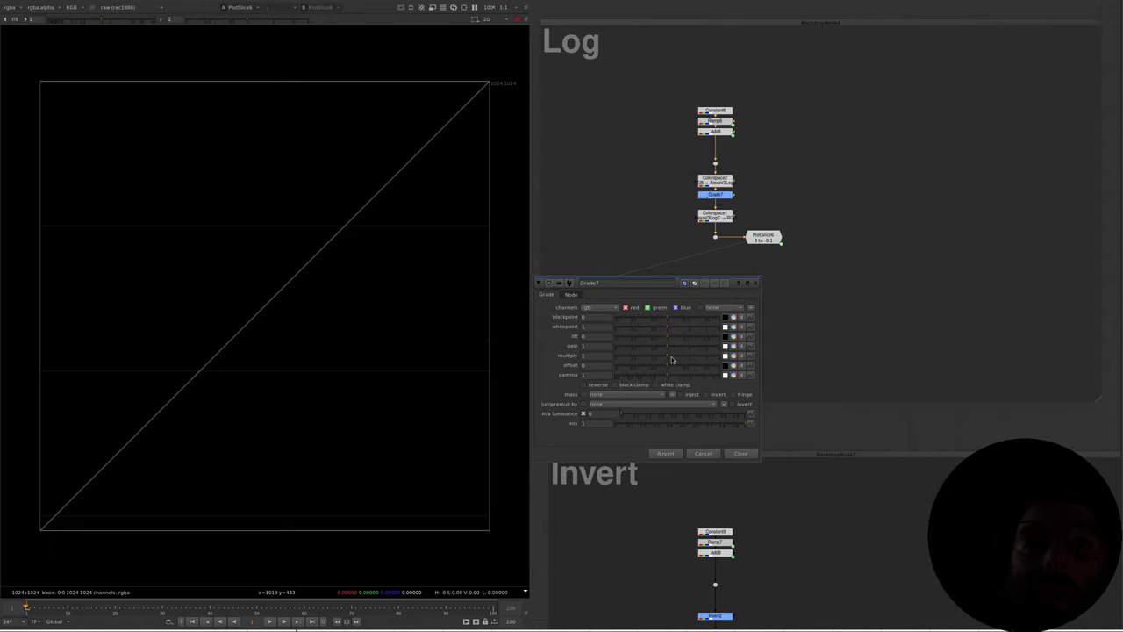
- Try multiply at about 1.16, gamma at about 1.4 and offset at about -0.085 on Grade7, resetting each to its default
drag(667, 355, 670, 359)
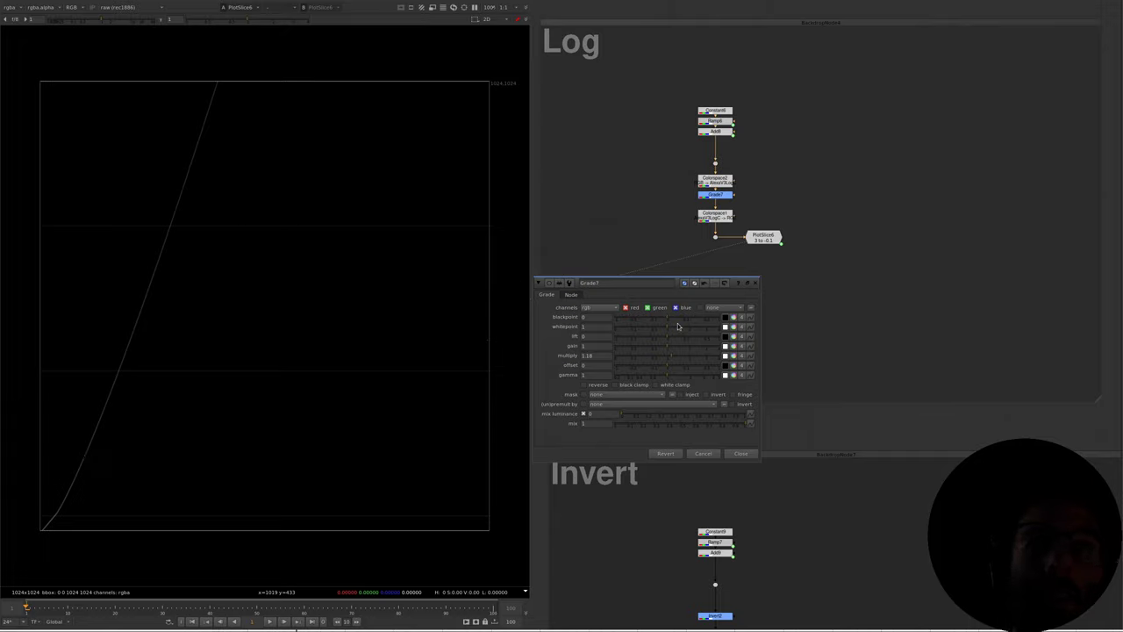
ctrl+click(681, 357)
mouse_move(667, 378)
mouse_down()
mouse_move(650, 380)
mouse_move(677, 378)
mouse_up()
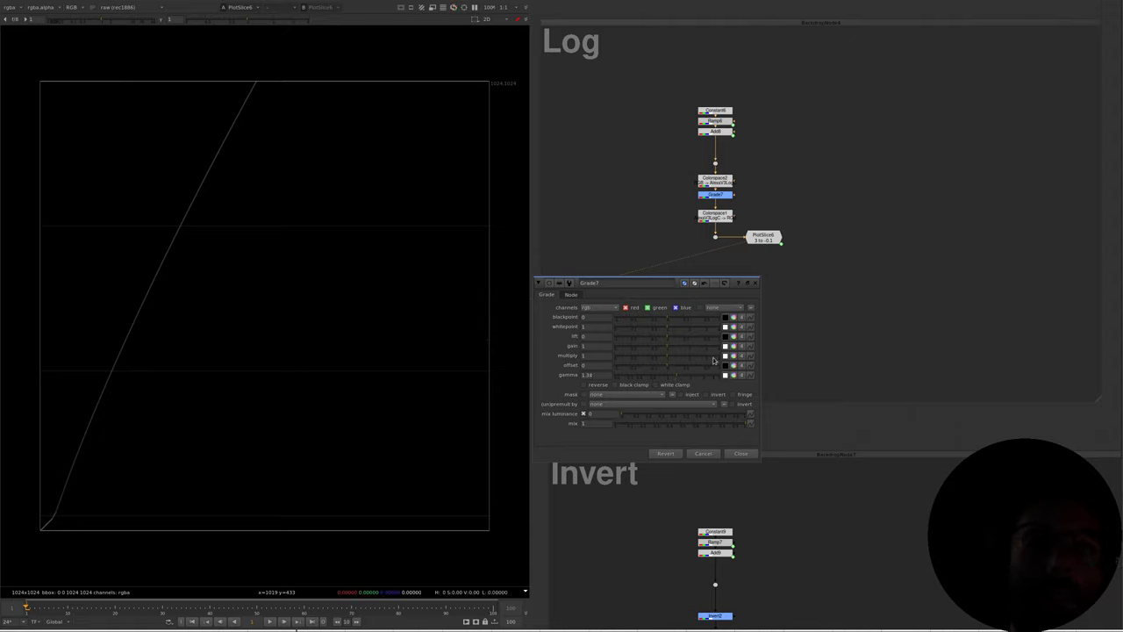
ctrl+click(675, 377)
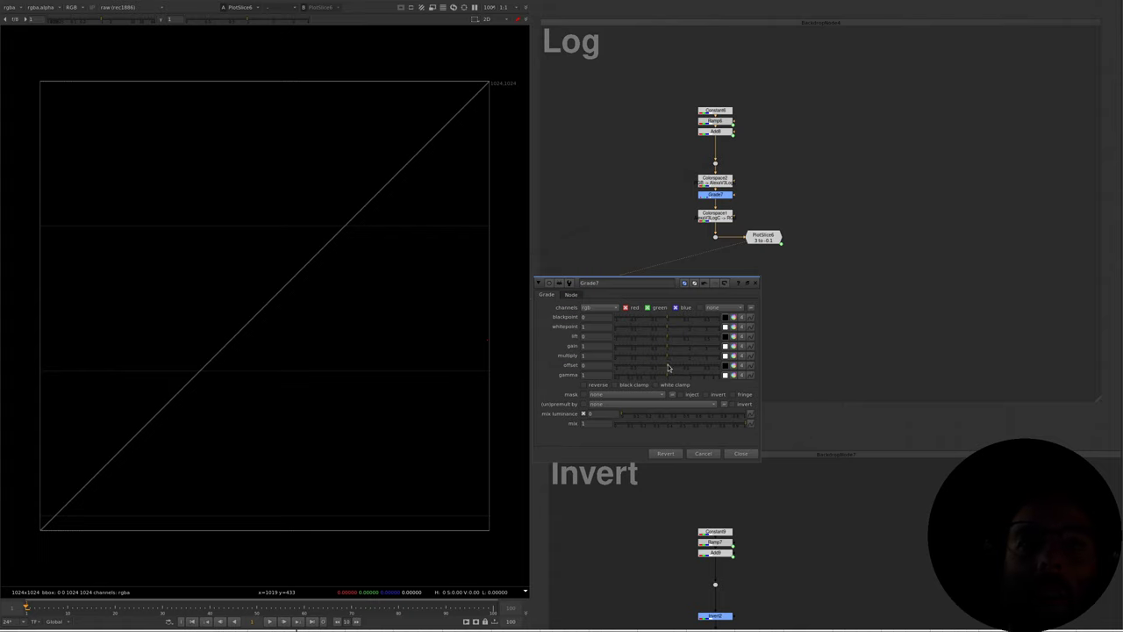
mouse_move(666, 366)
mouse_down()
mouse_move(683, 367)
mouse_move(650, 370)
mouse_up()
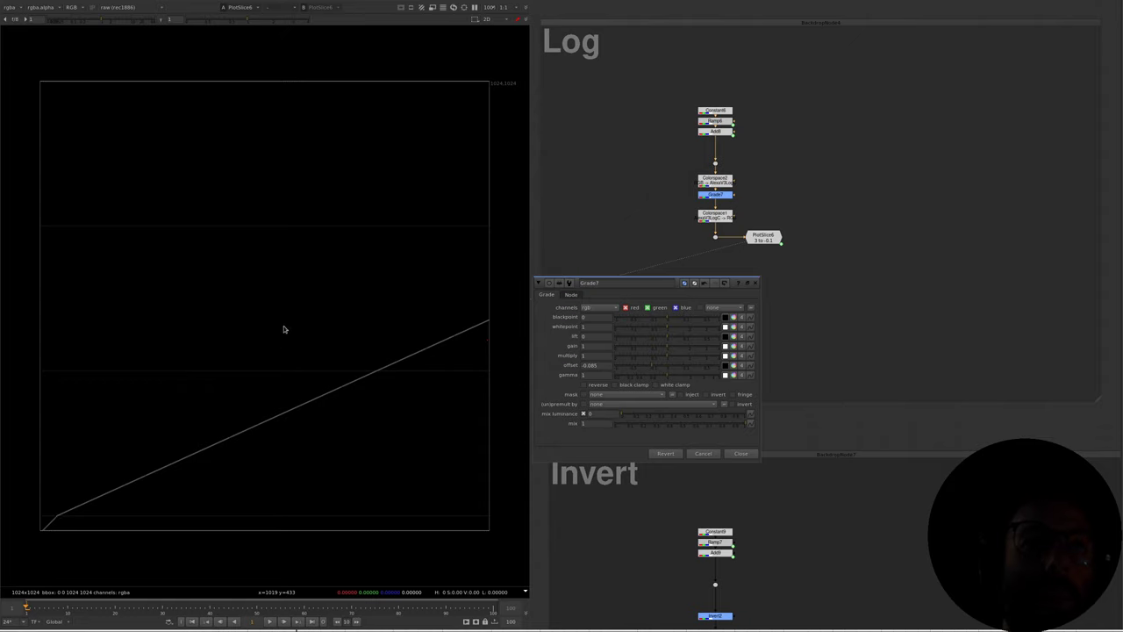
click(677, 366)
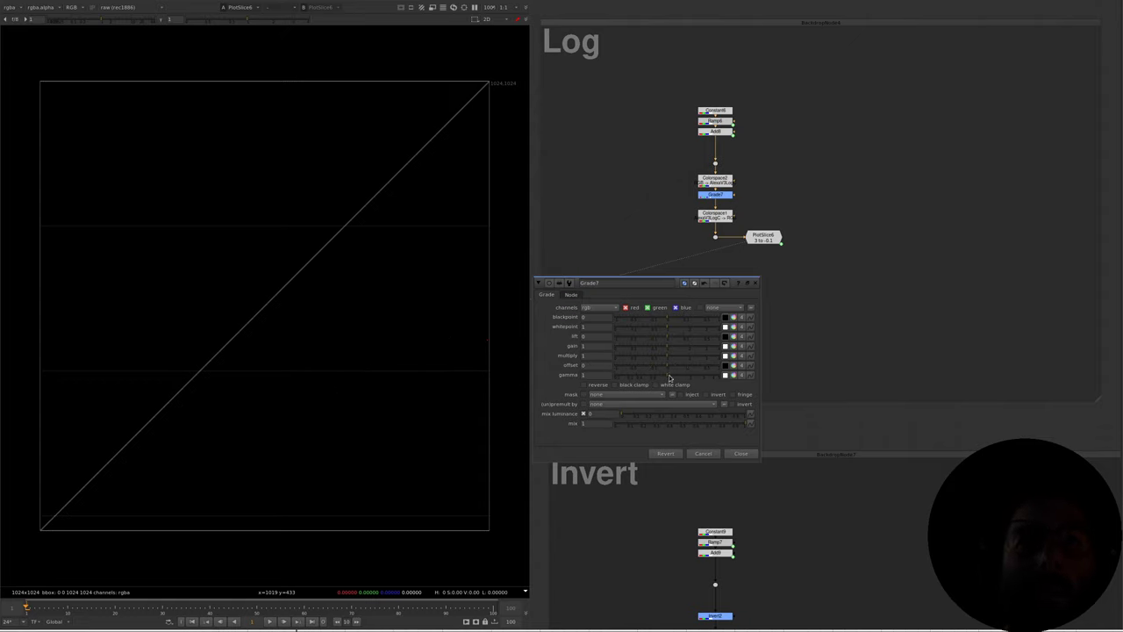
- Set Grade7's multiply to about 1.08, offset to about -0.035 and gamma to about 0.88, and close its properties
mouse_move(667, 378)
mouse_down()
mouse_move(669, 360)
mouse_move(679, 369)
mouse_move(658, 369)
mouse_up()
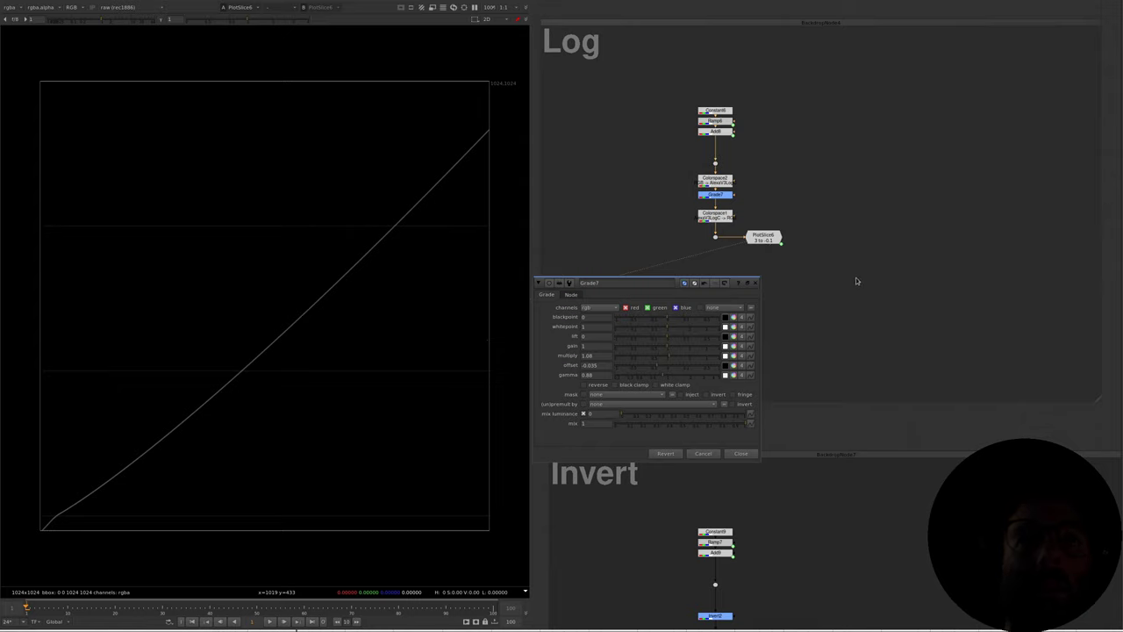
key(ctrl+shift+a)
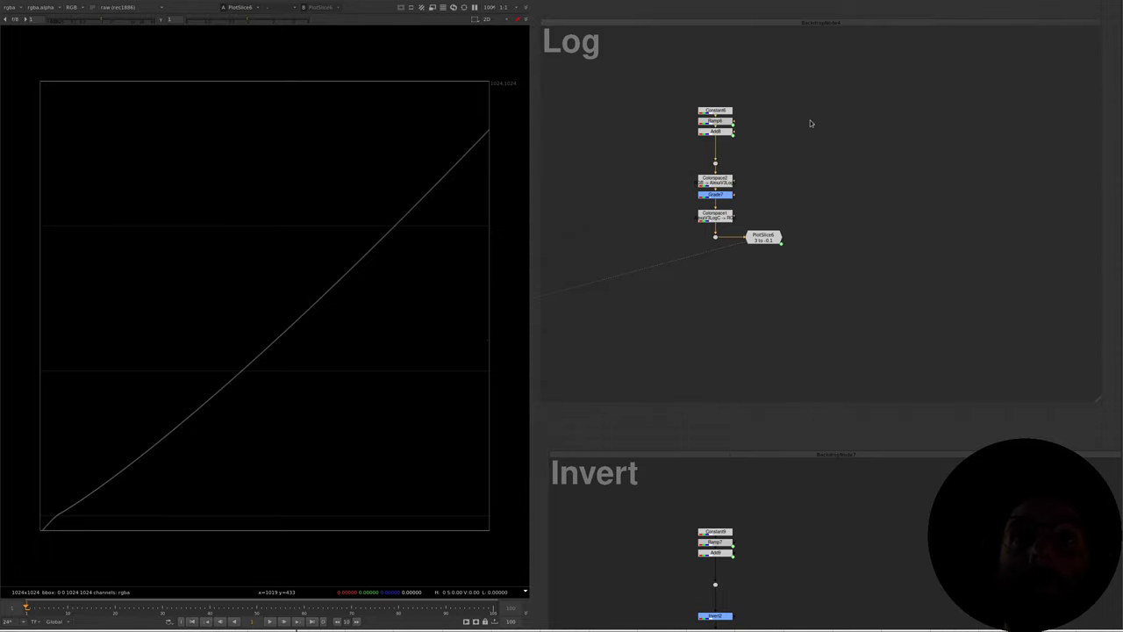
middle_drag(789, 158, 826, 220)
click(807, 246)
click(754, 257)
click(808, 258)
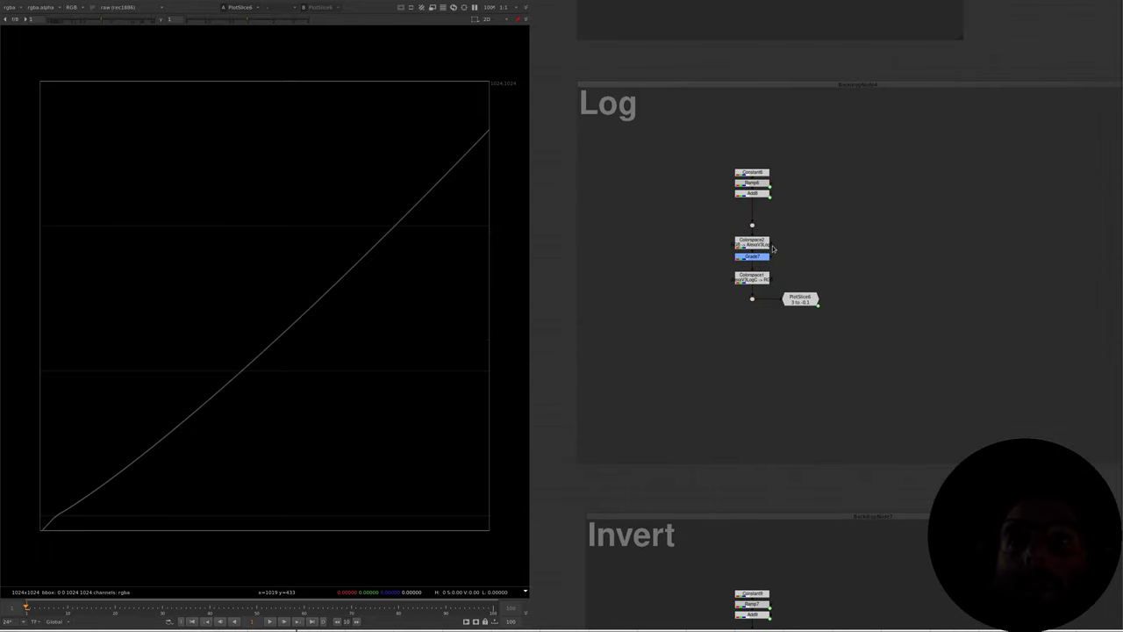
drag(694, 255, 763, 235)
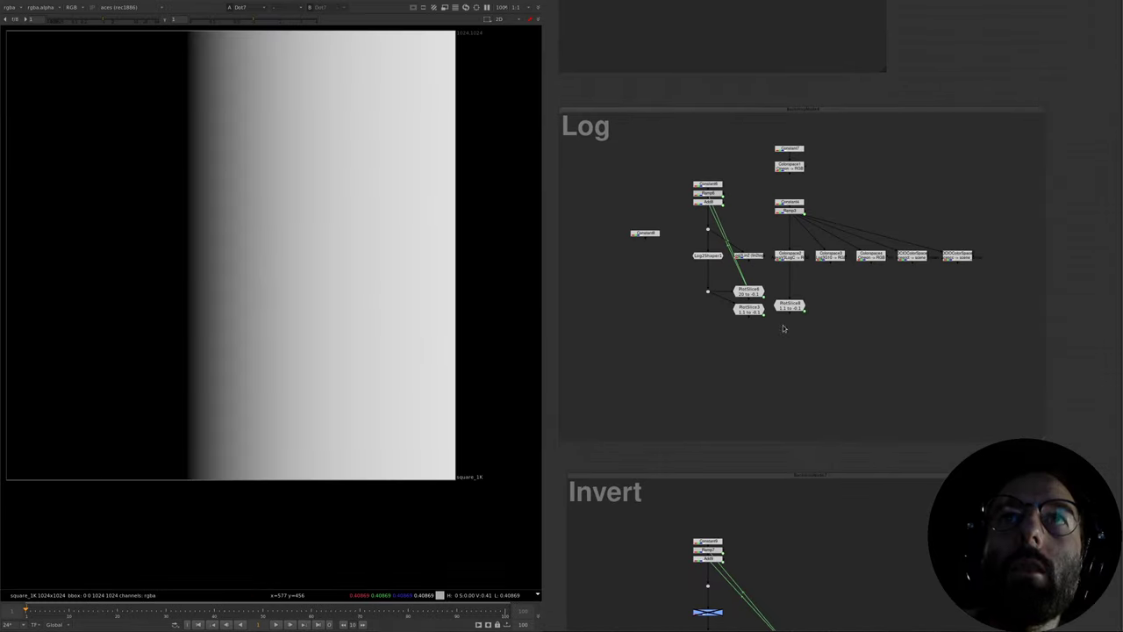
- Go to the Invert backdrop and view the ramp plot from PlotSlice7
middle_drag(817, 420, 829, 220)
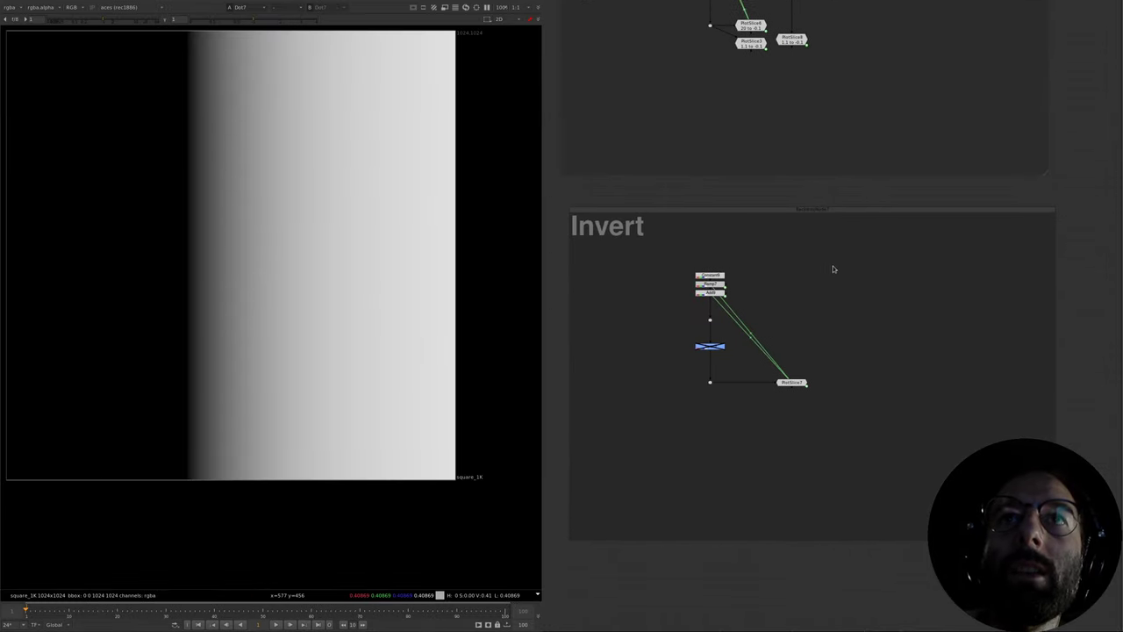
scroll(754, 294, up, 3)
scroll(869, 270, down, 5)
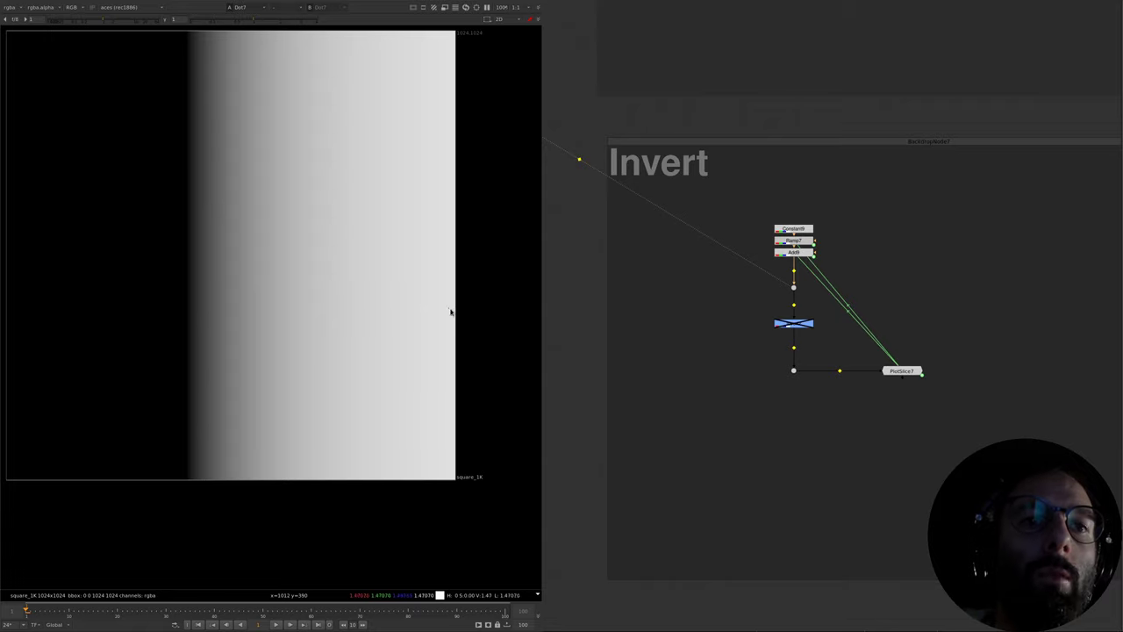
key(1)
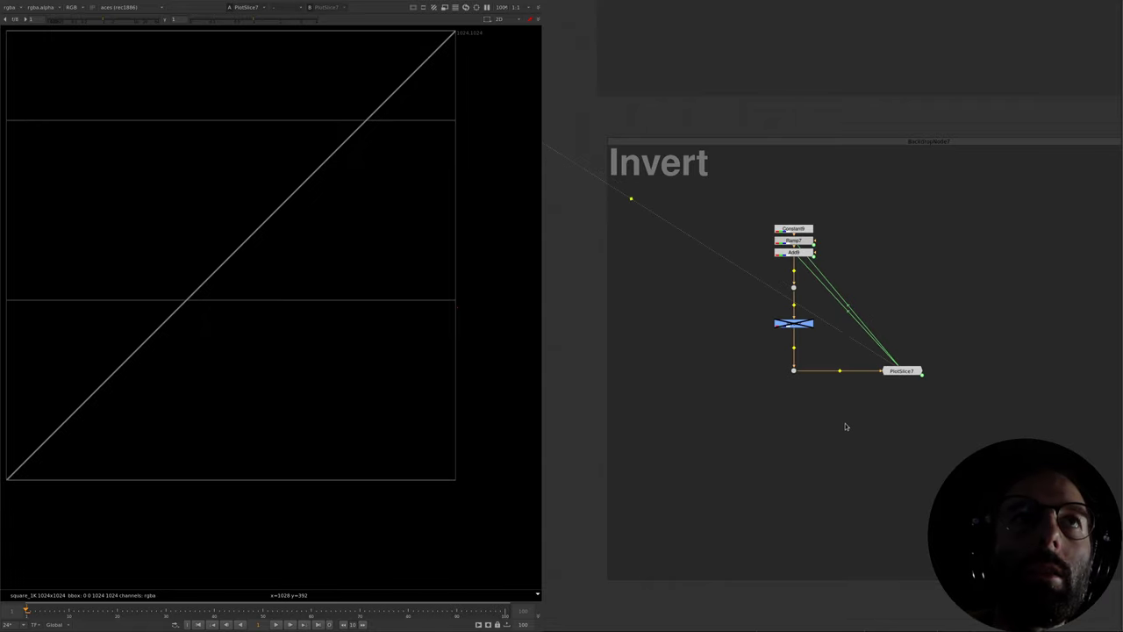
click(846, 422)
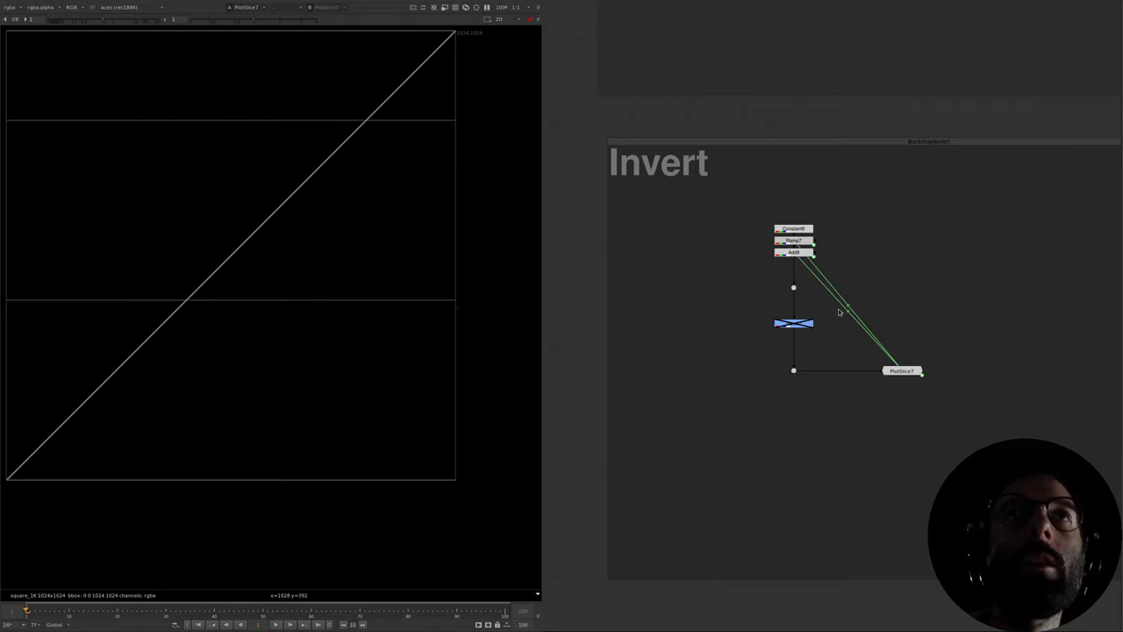
- Enable the disabled Invert2 node in the Invert backdrop
drag(862, 301, 773, 328)
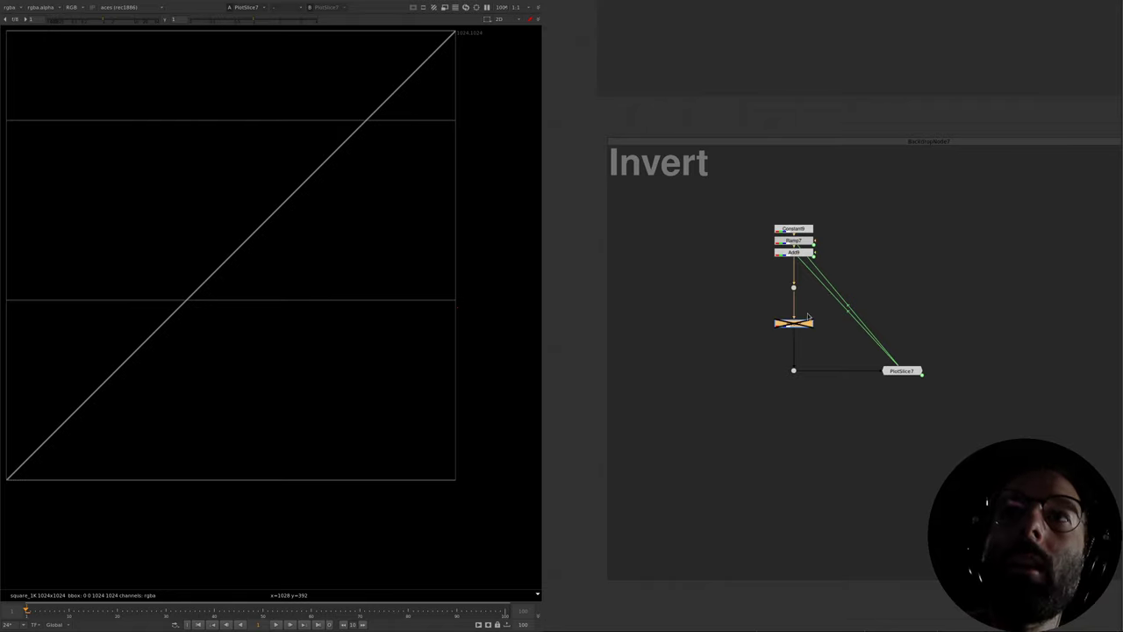
key(d)
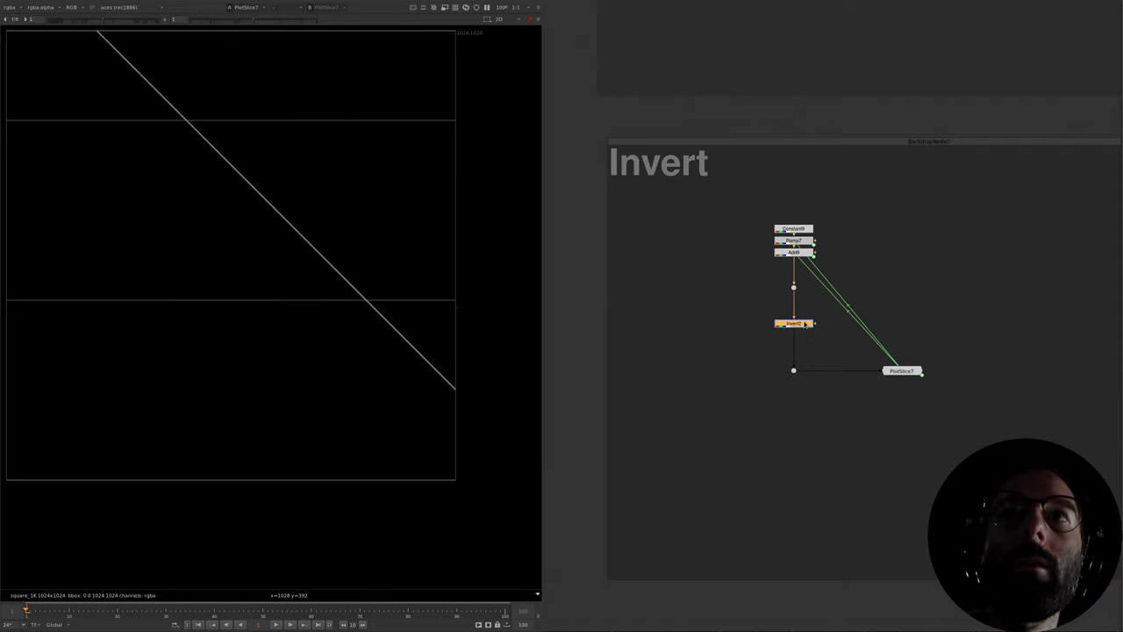
double_click(805, 328)
click(752, 390)
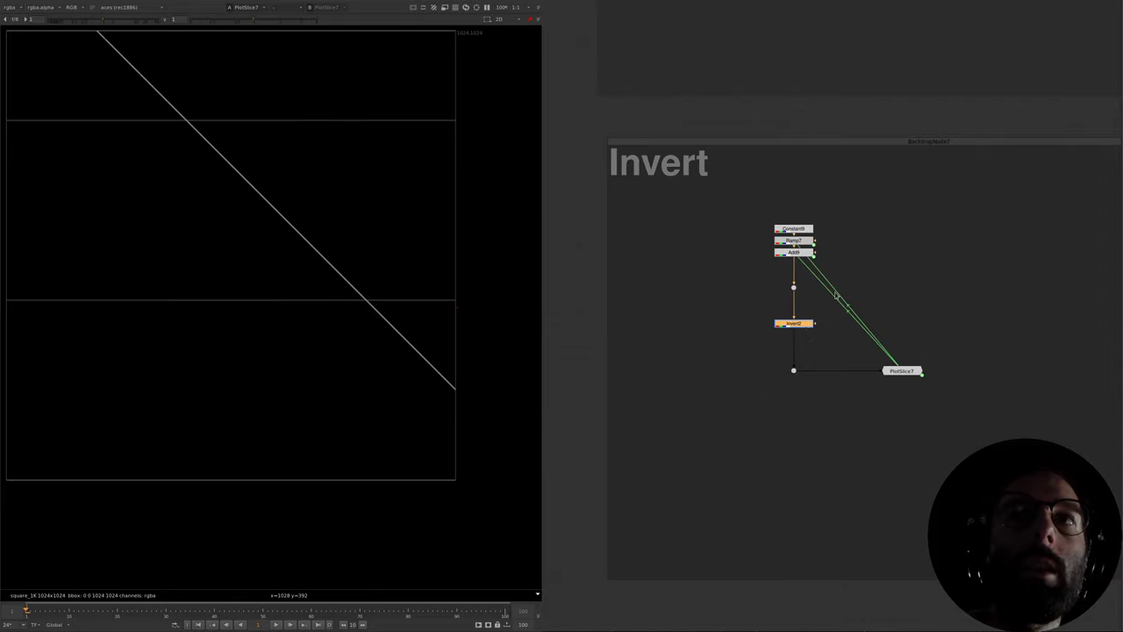
- Toggle Invert2 off and on repeatedly to compare the original and inverted ramp plots
key(d)
key(d)
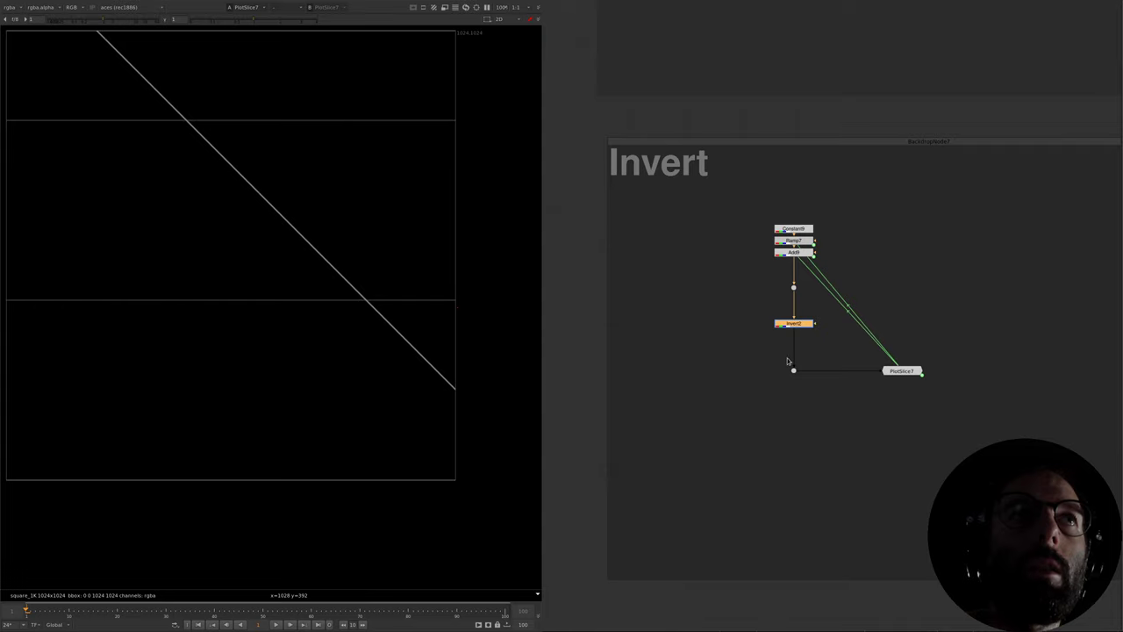
key(d)
key(d)
key(d)
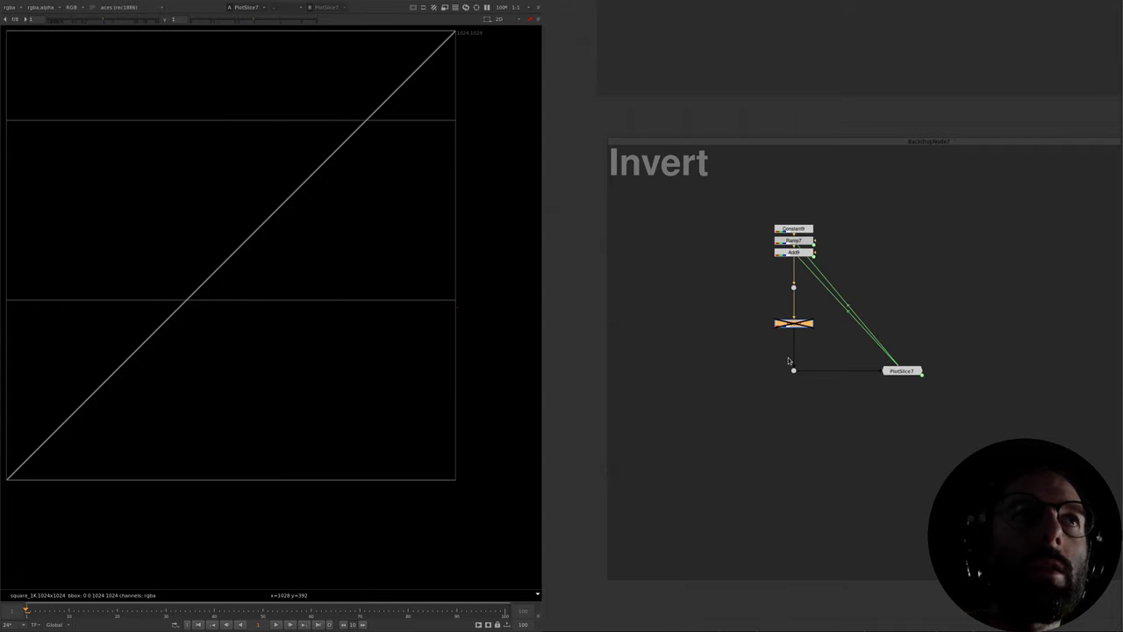
key(d)
key(d)
key(d)
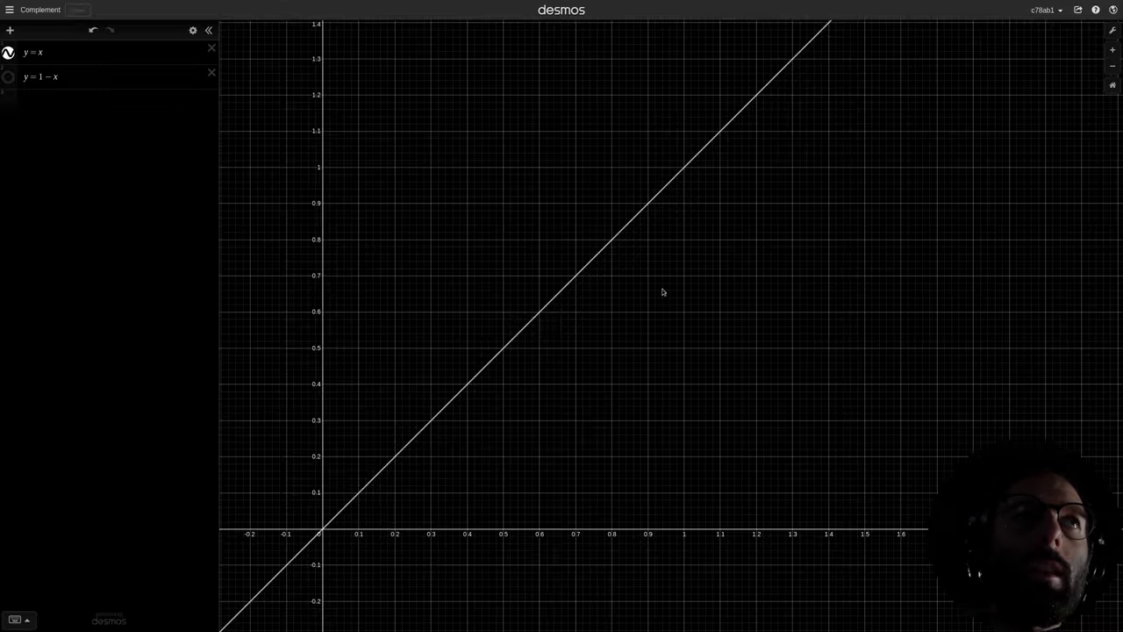
- Switch to Desmos to show y = 1 − x along with y = x, and consult Wikipedia's Complement (set theory) article
click(8, 53)
click(8, 52)
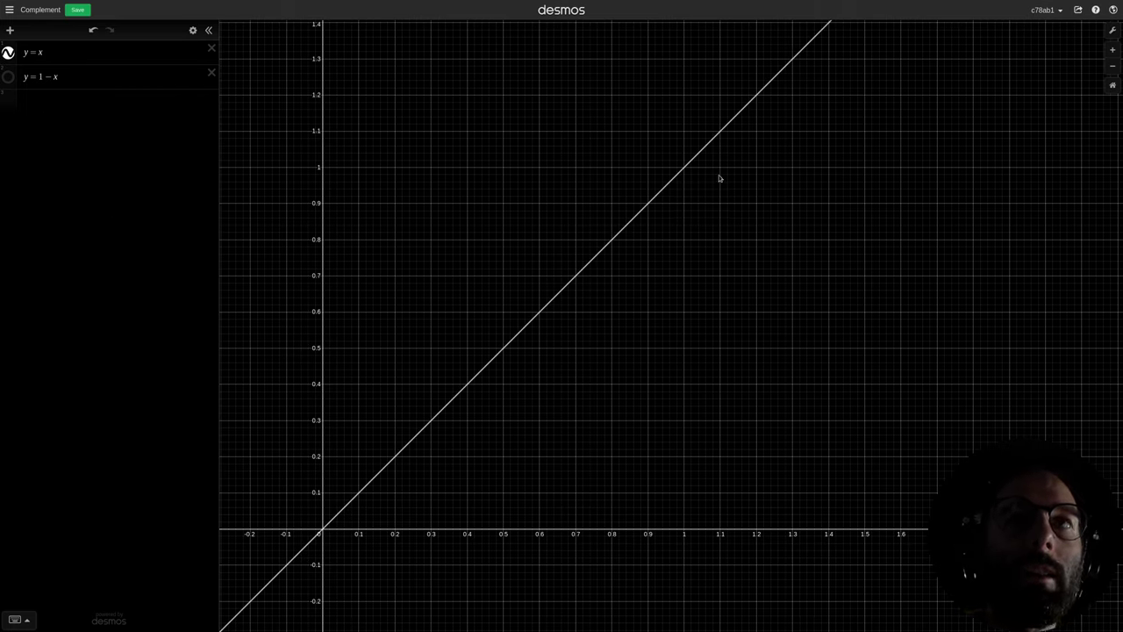
click(8, 77)
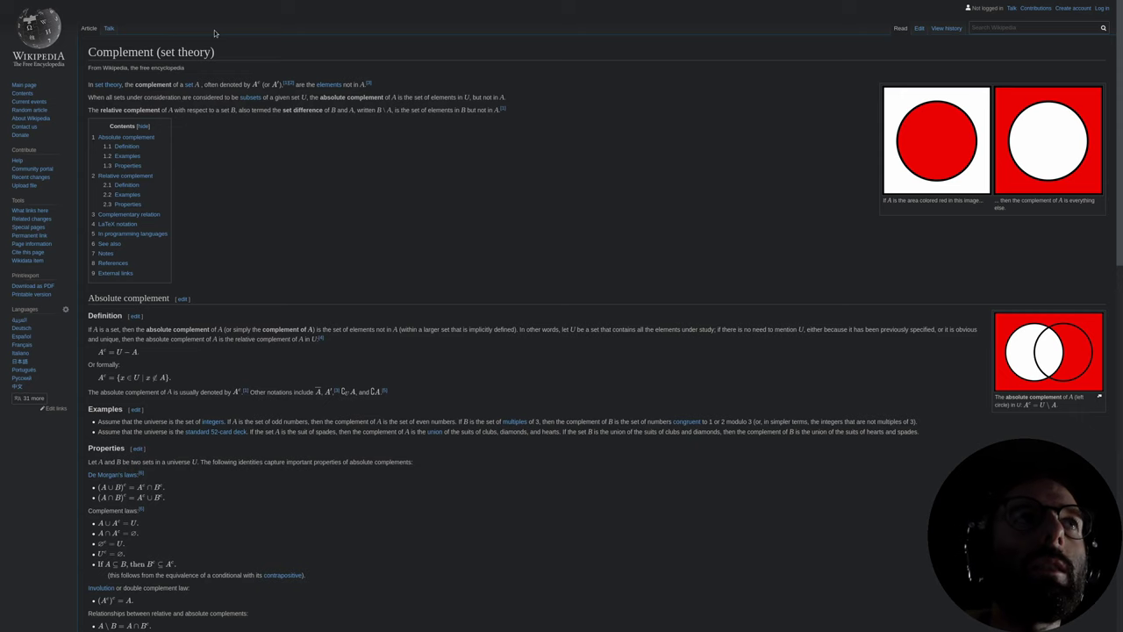
click(267, 146)
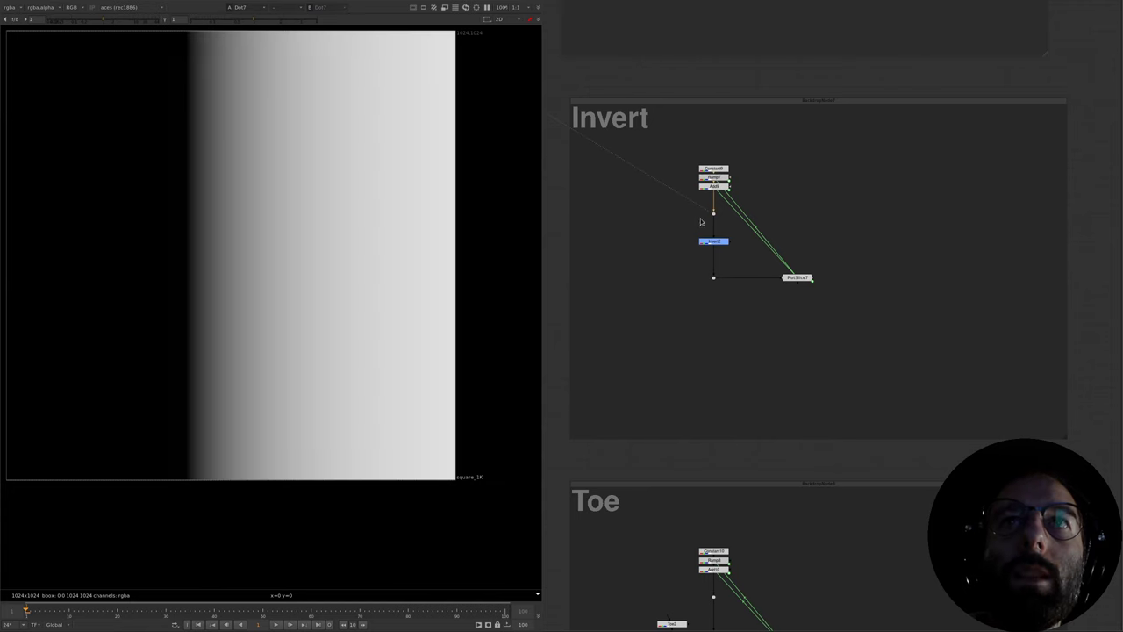
- Switch back to Nuke and view PlotSlice7 with Invert2 enabled
key(d)
click(794, 277)
key(1)
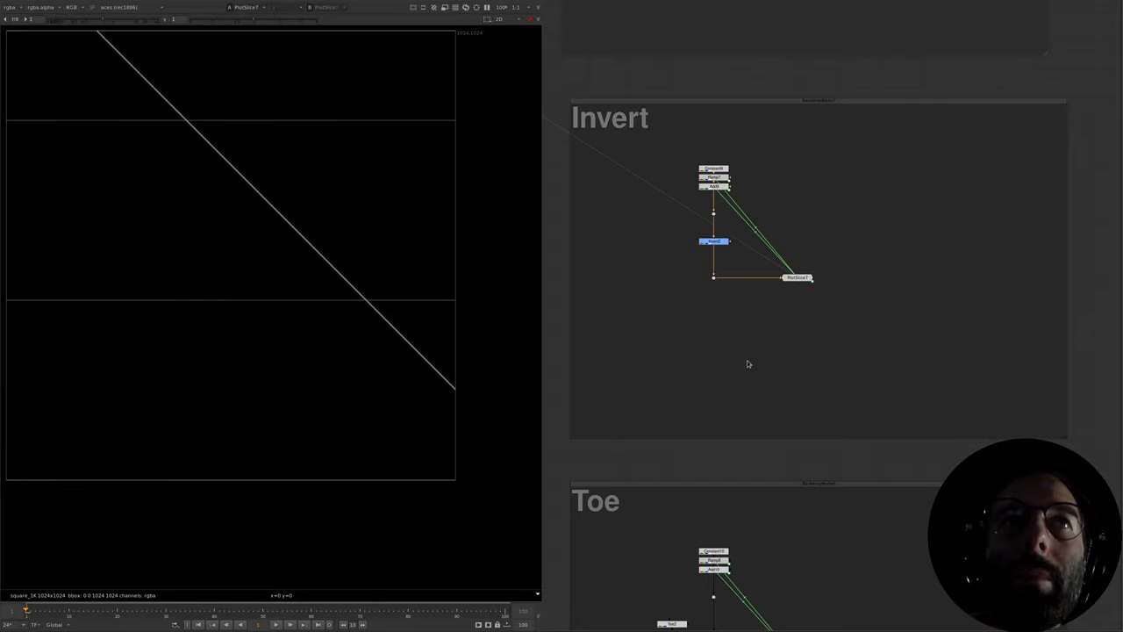
- In the Toe backdrop, view the upper dot below the ramp chain and insert Toe2 beneath it
scroll(812, 367, up, 1)
middle_drag(811, 367, 809, 179)
middle_drag(841, 286, 887, 49)
middle_drag(876, 183, 845, 233)
click(731, 254)
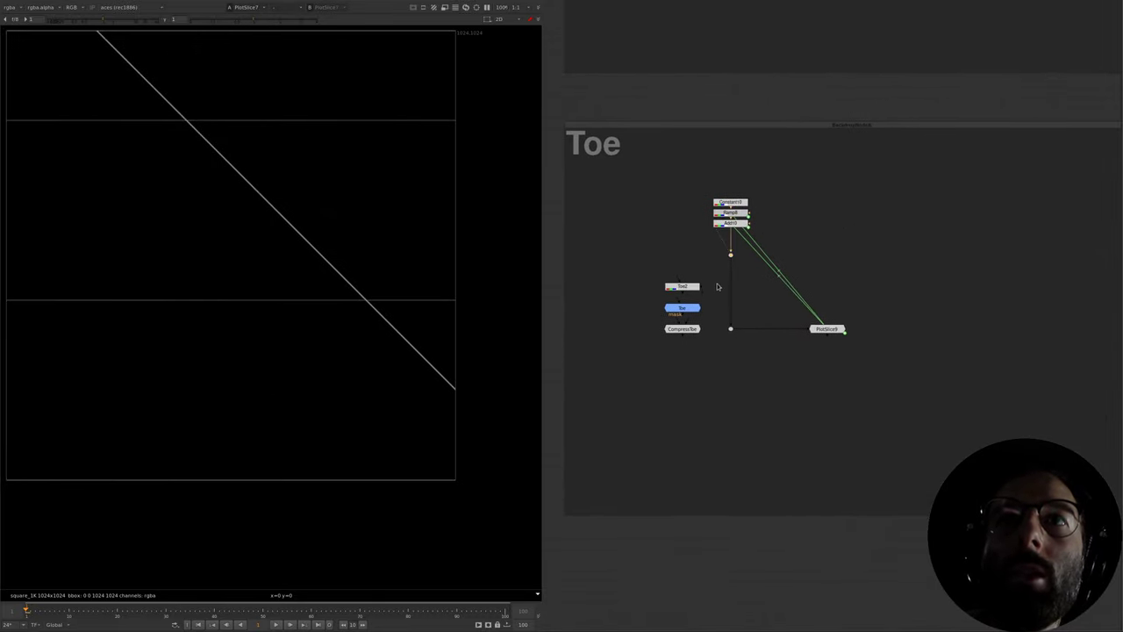
key(1)
drag(694, 286, 743, 286)
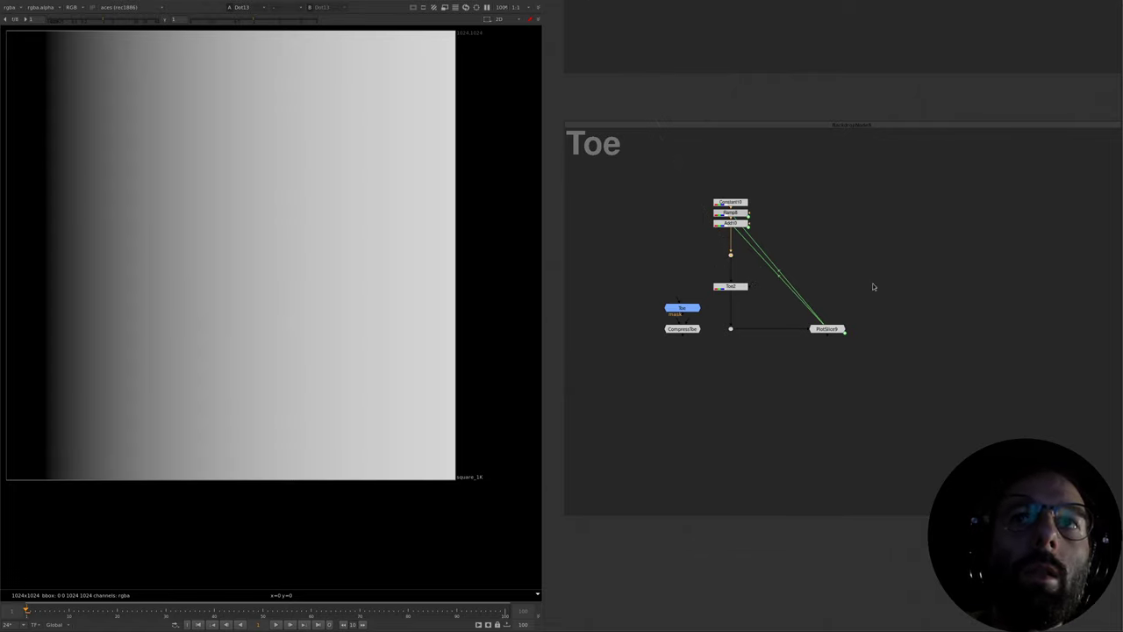
- View Toe2's effect in PlotSlice9, try its lift at about 0.15 with the node enabled, and return the lift to 0
key(d)
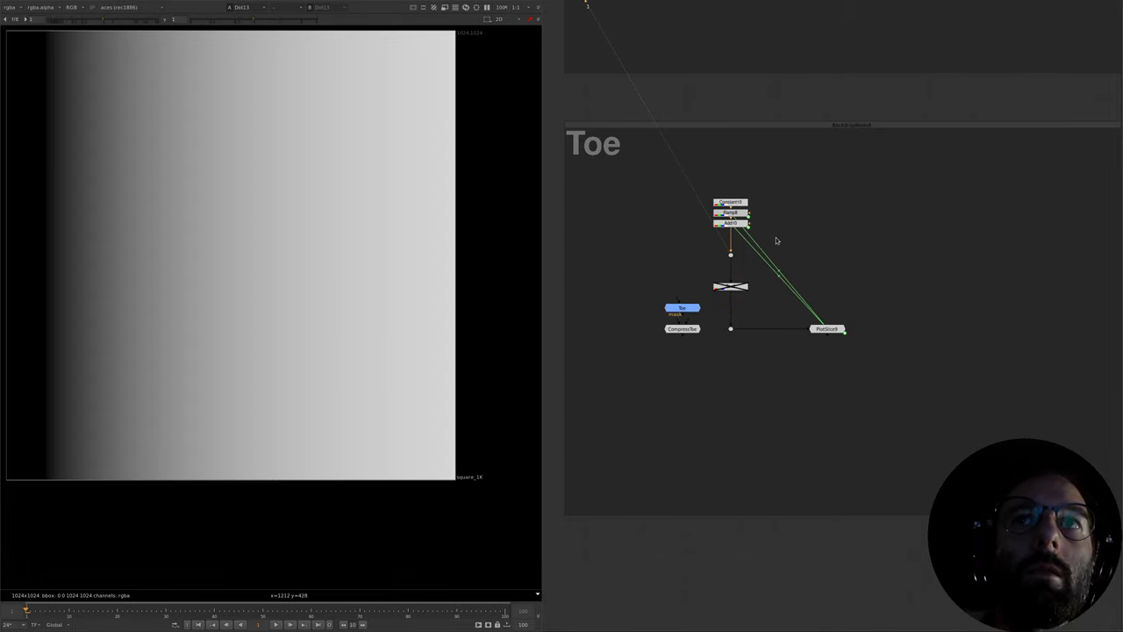
double_click(739, 288)
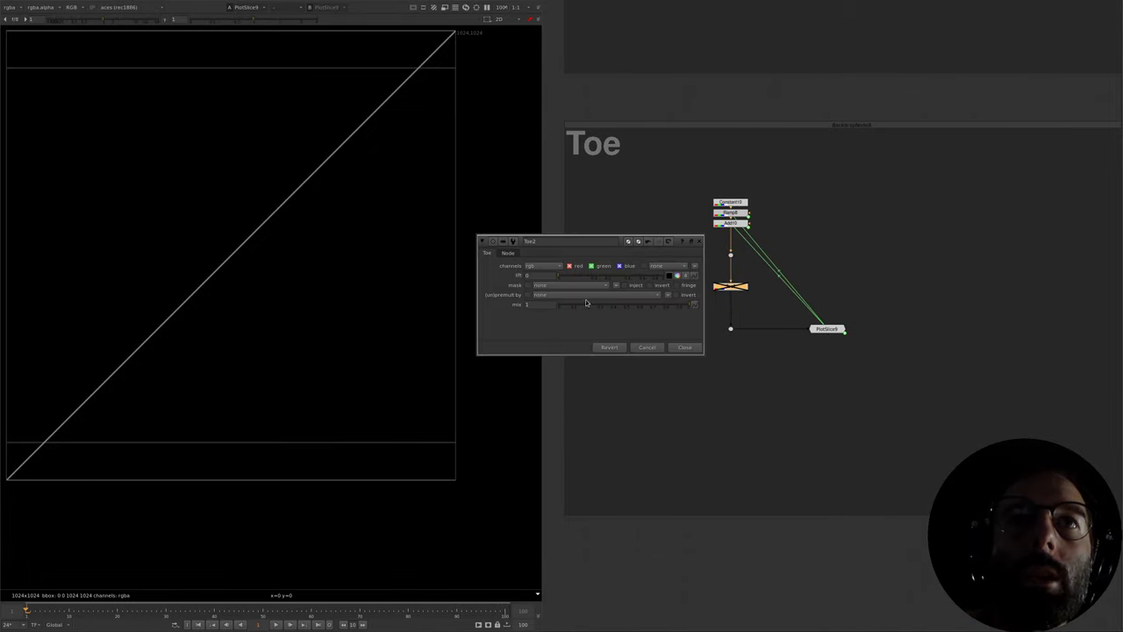
drag(567, 276, 666, 389)
key(d)
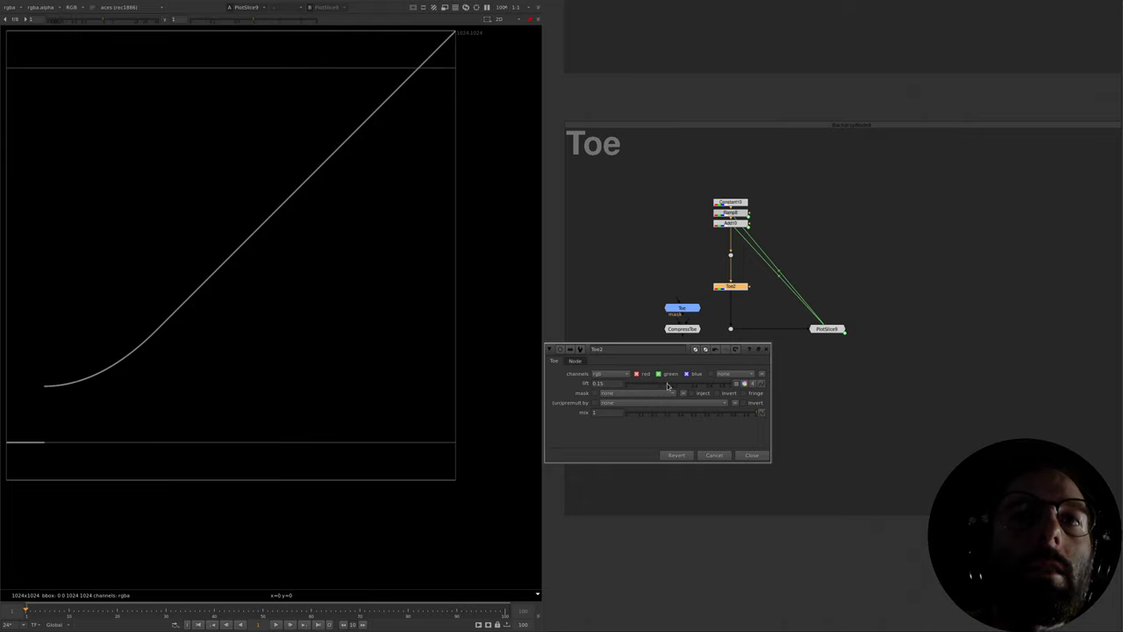
drag(670, 386, 599, 394)
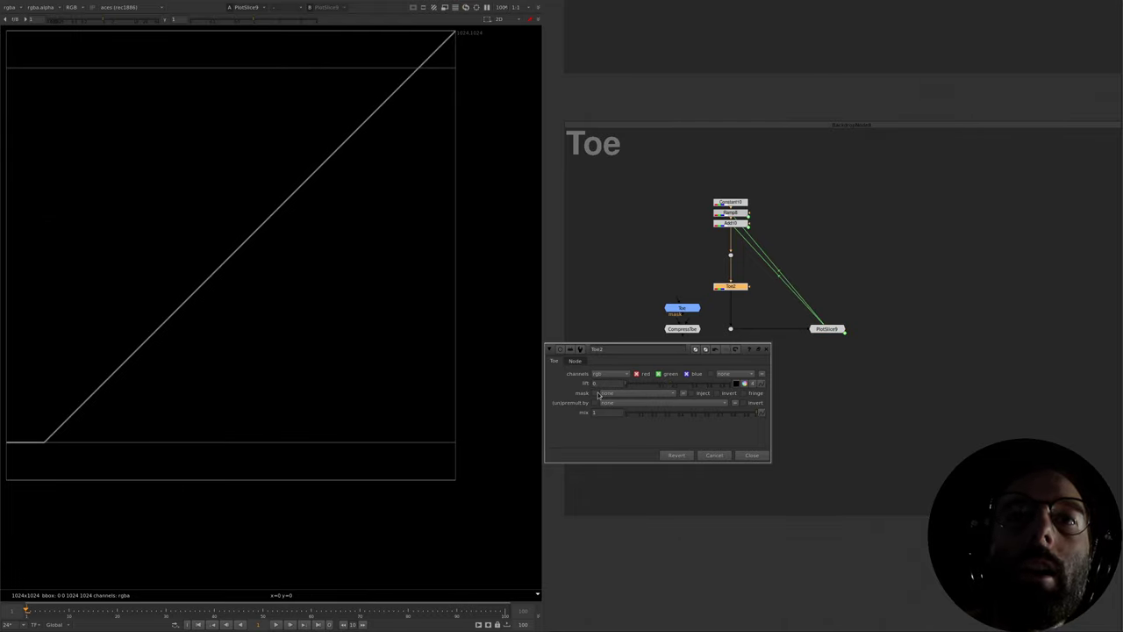
click(766, 349)
- Put a Grade node in place of Toe2 in the chain and raise its lift to about 0.4
key(g)
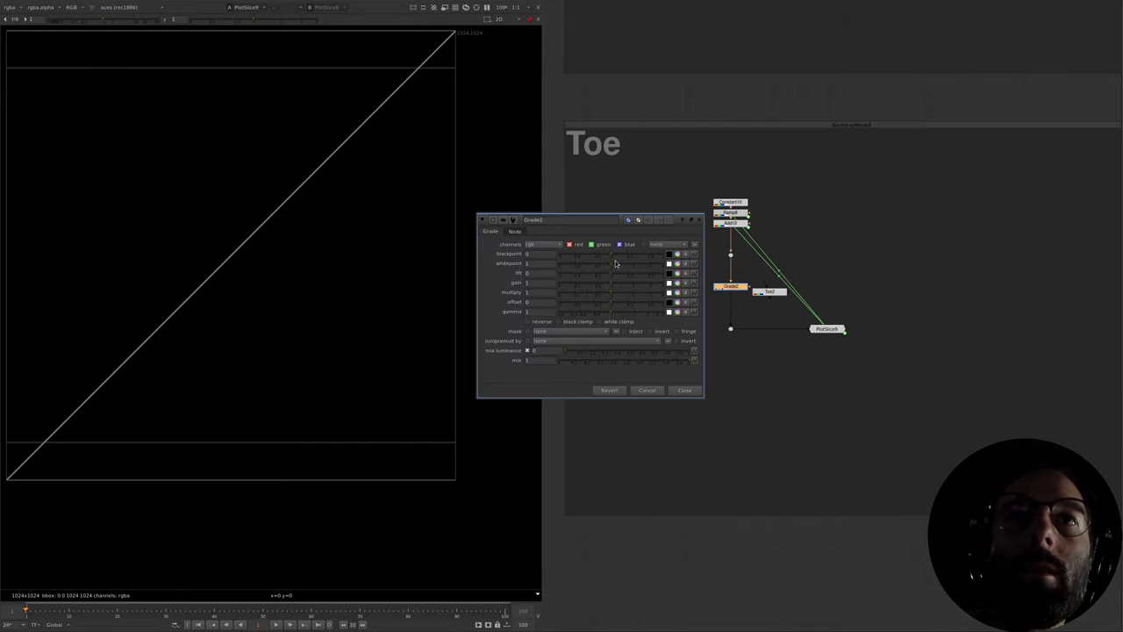
drag(611, 275, 645, 274)
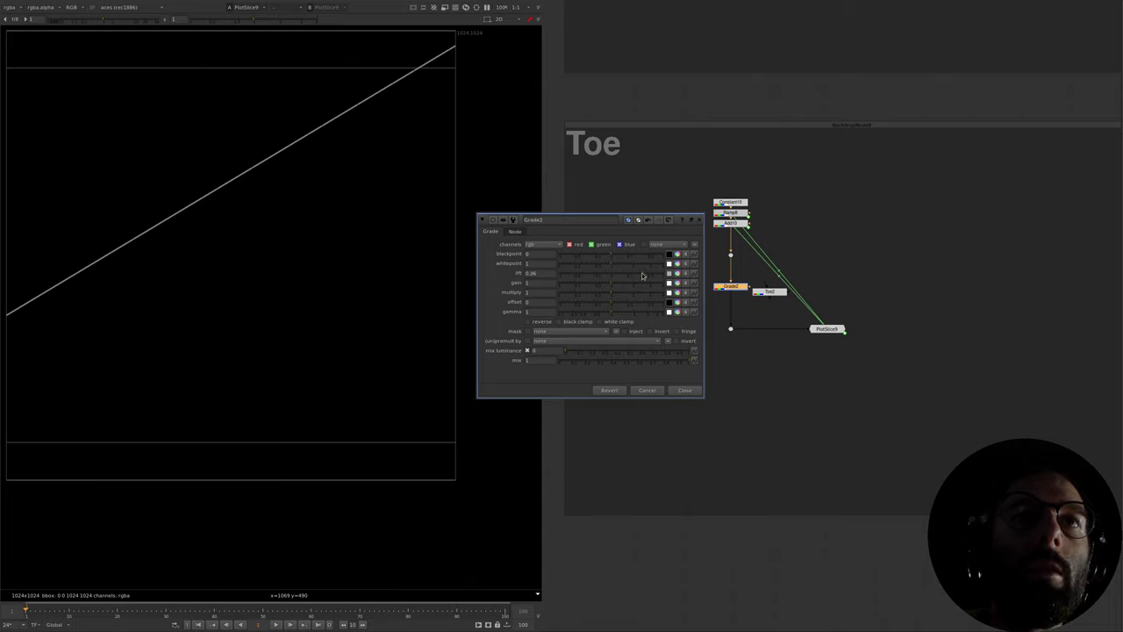
- Put Toe2 back in the chain in place of Grade2 and sweep its lift up to about 0.47 and back down
mouse_move(642, 273)
mouse_down()
mouse_move(615, 279)
mouse_move(636, 278)
mouse_move(625, 278)
mouse_up()
key(Escape)
click(756, 291)
ctrl+shift+click(736, 288)
double_click(733, 288)
drag(626, 383, 697, 383)
click(765, 349)
double_click(735, 289)
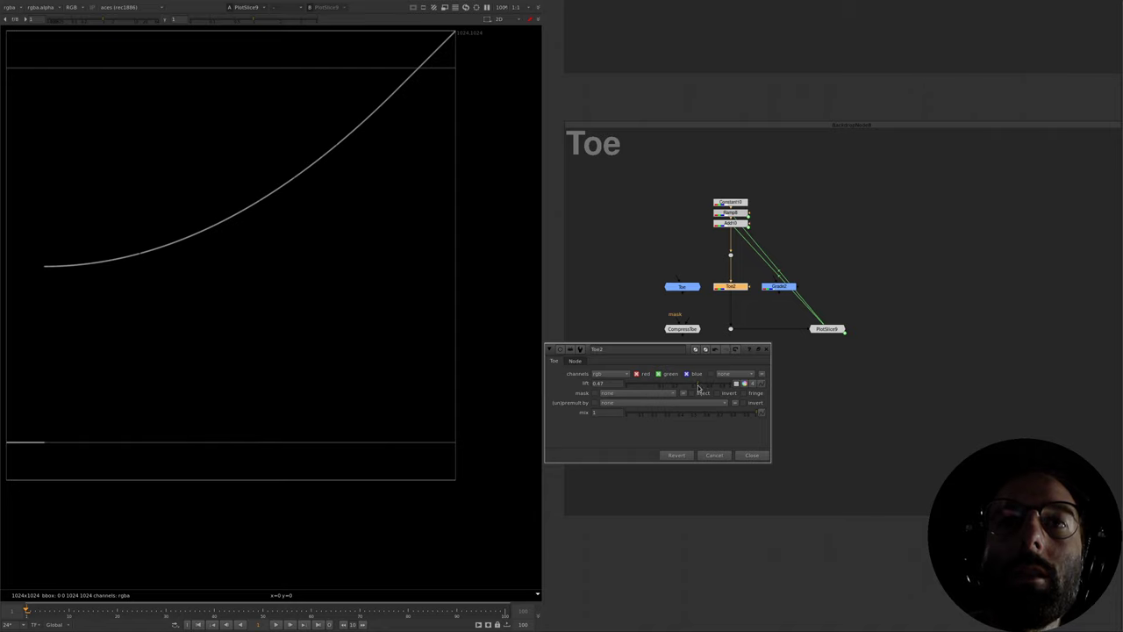
drag(699, 387, 628, 440)
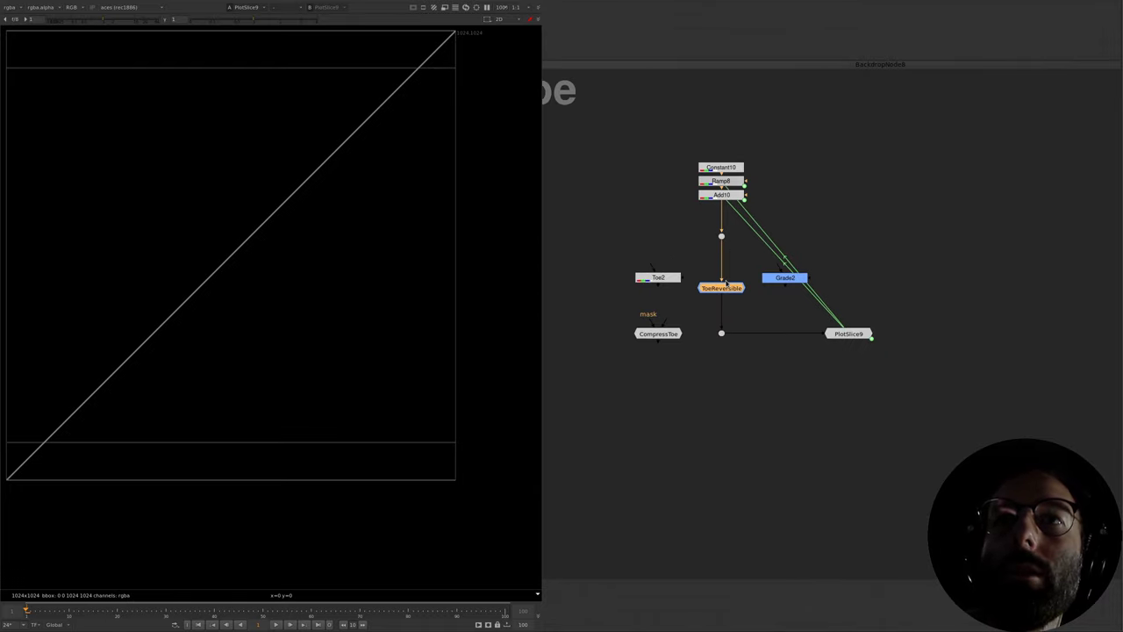
- Align ToeReversible with the neighbouring Toe2 and Grade2 nodes and set its lift to a single value of 0.5
drag(727, 281, 727, 279)
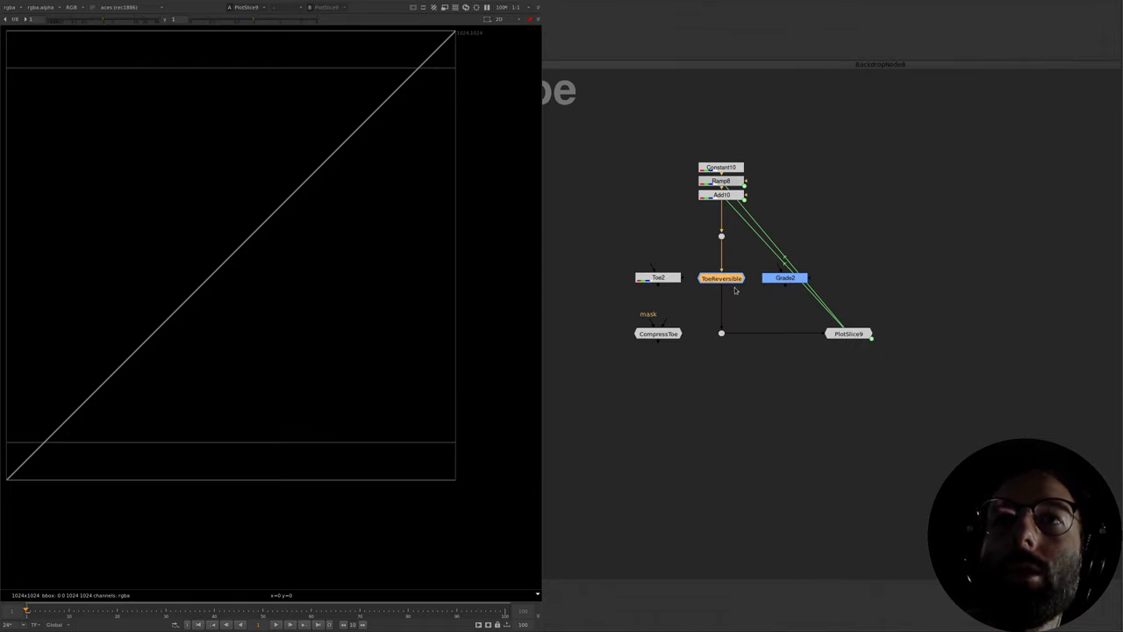
double_click(727, 279)
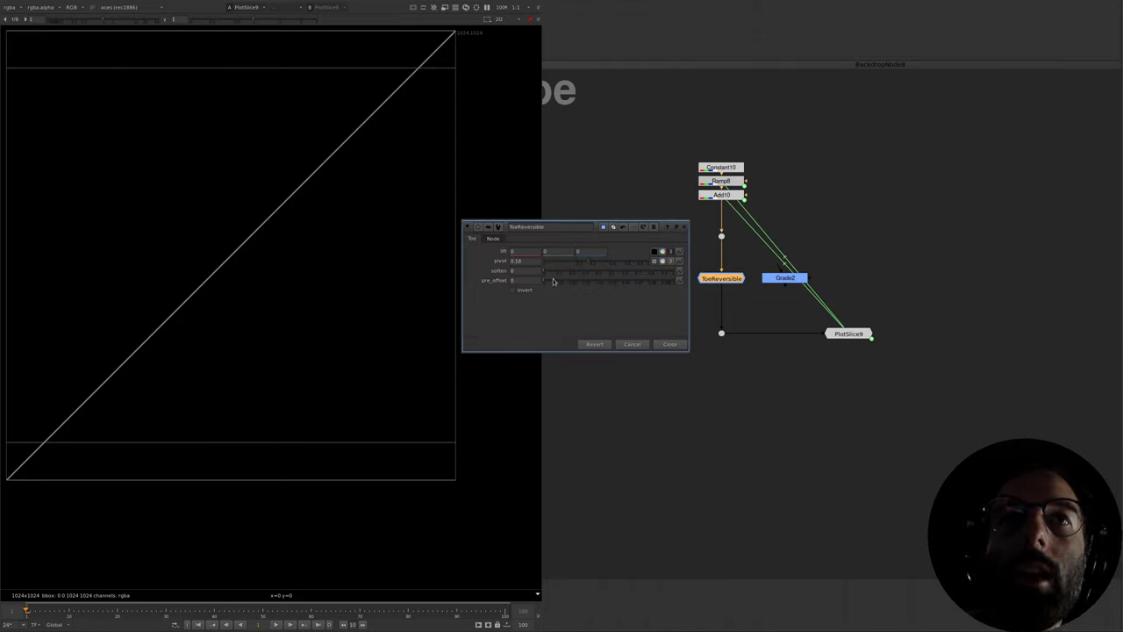
click(666, 252)
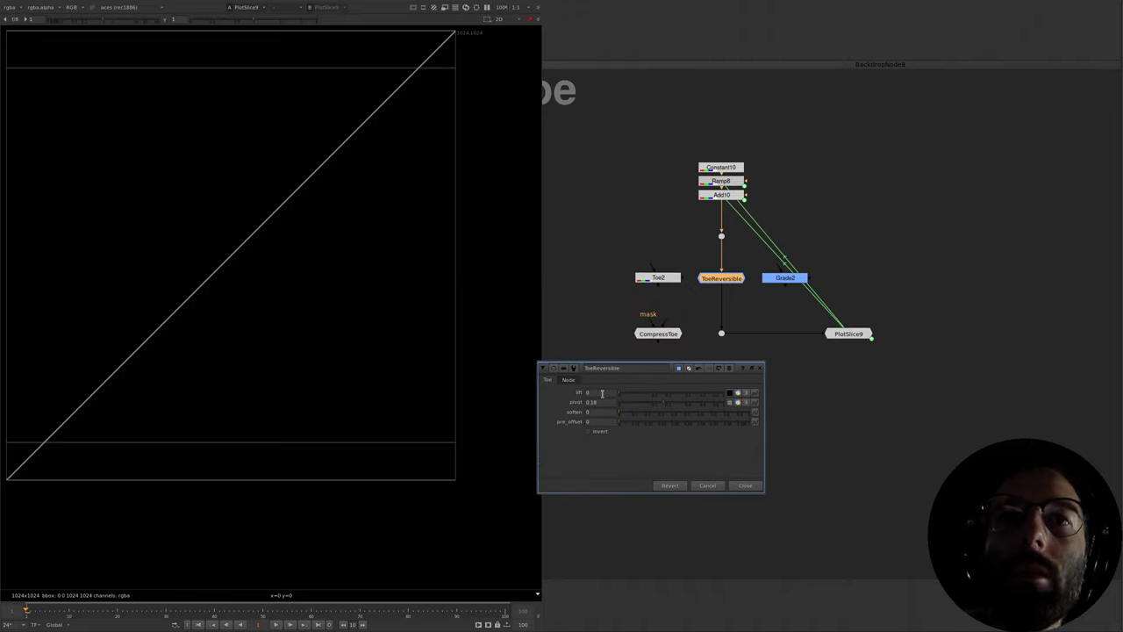
drag(623, 394, 692, 390)
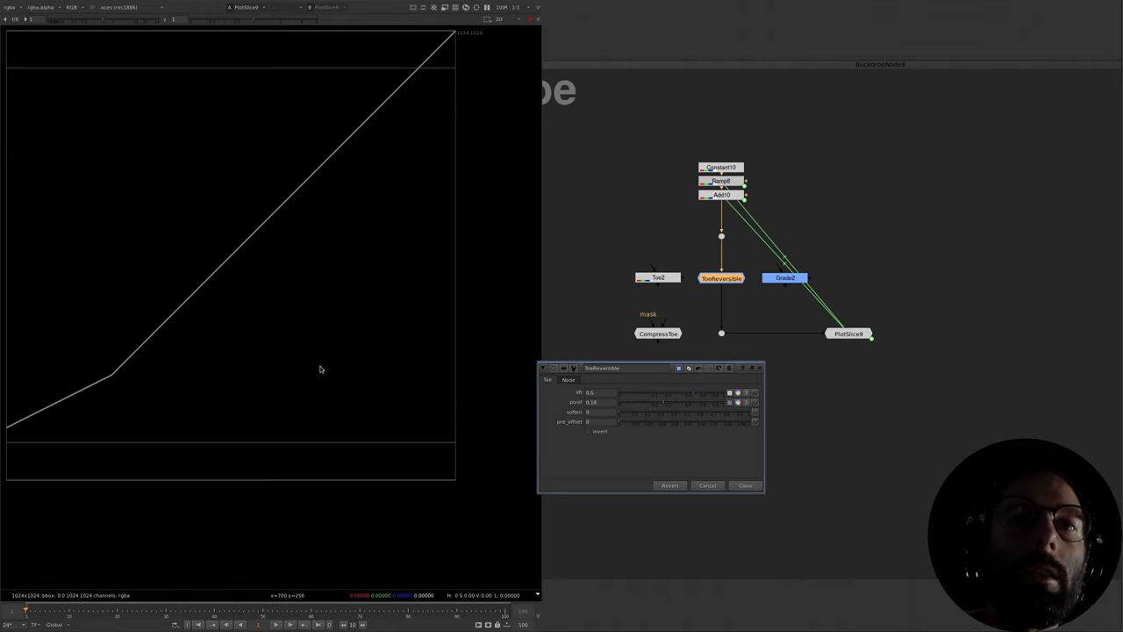
- Try ToeReversible's soften at 0.04, set its pre_offset to 0.1, and raise soften to 1
drag(619, 414, 538, 432)
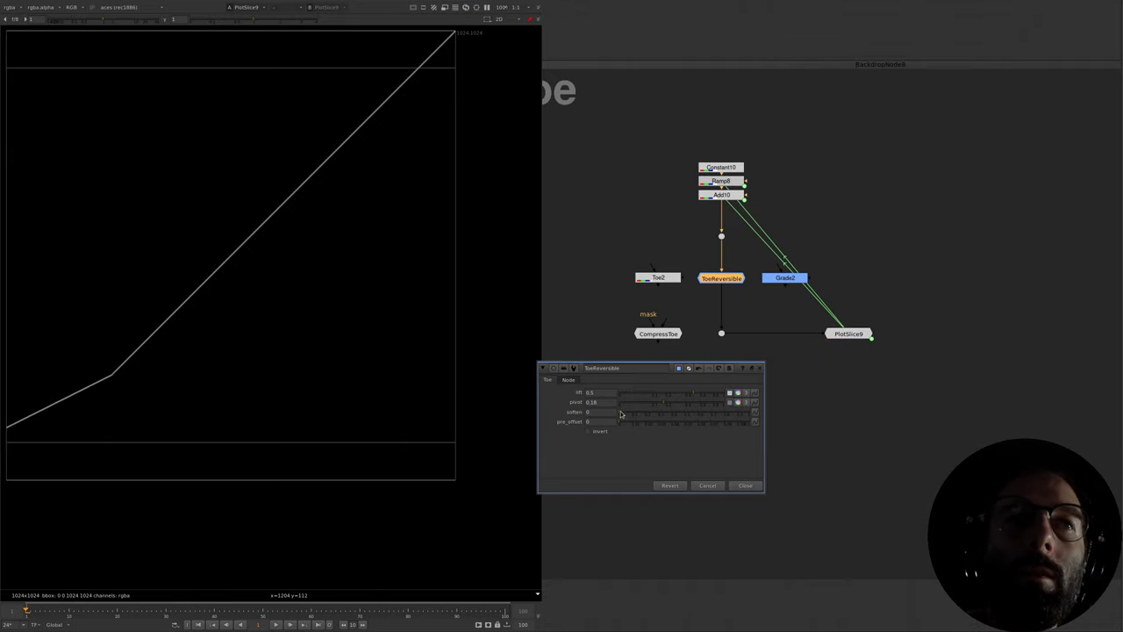
drag(621, 413, 624, 414)
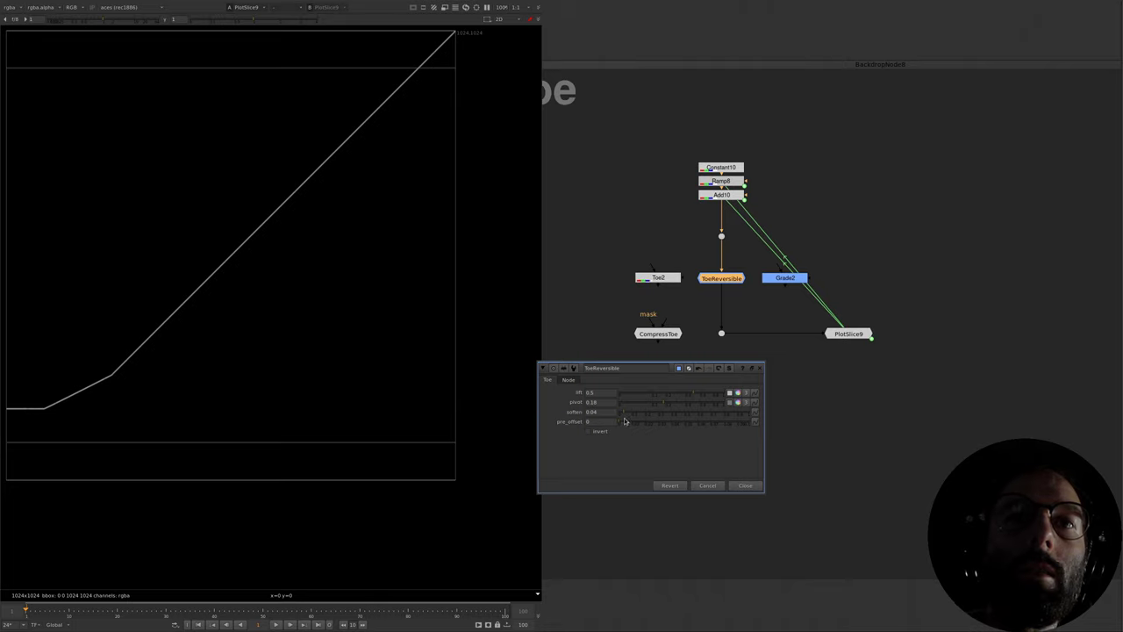
click(621, 422)
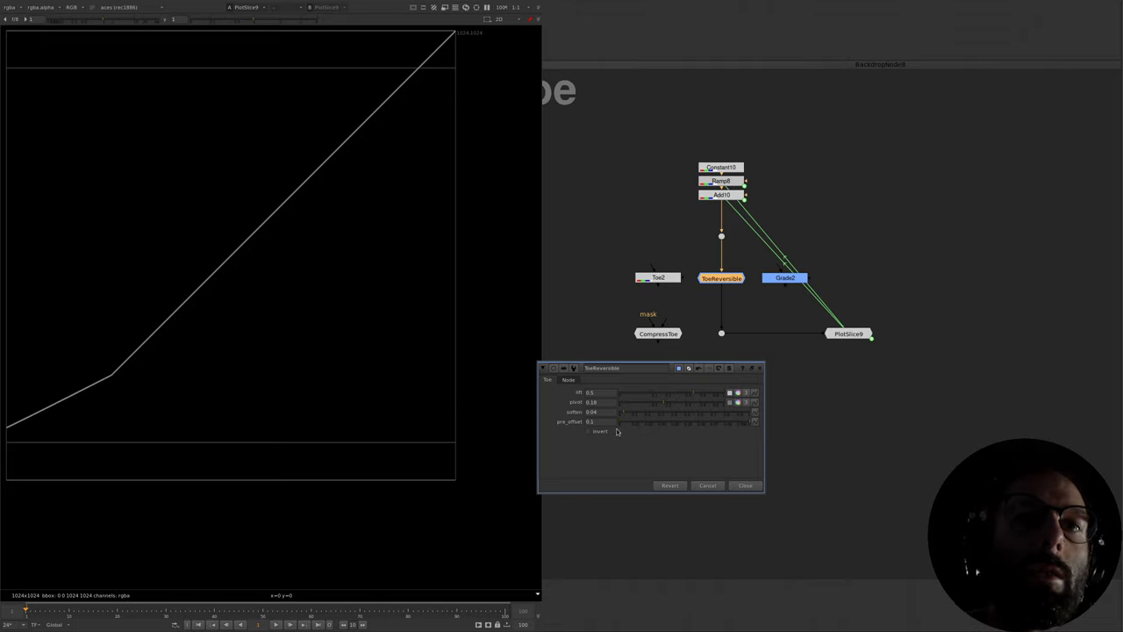
click(749, 412)
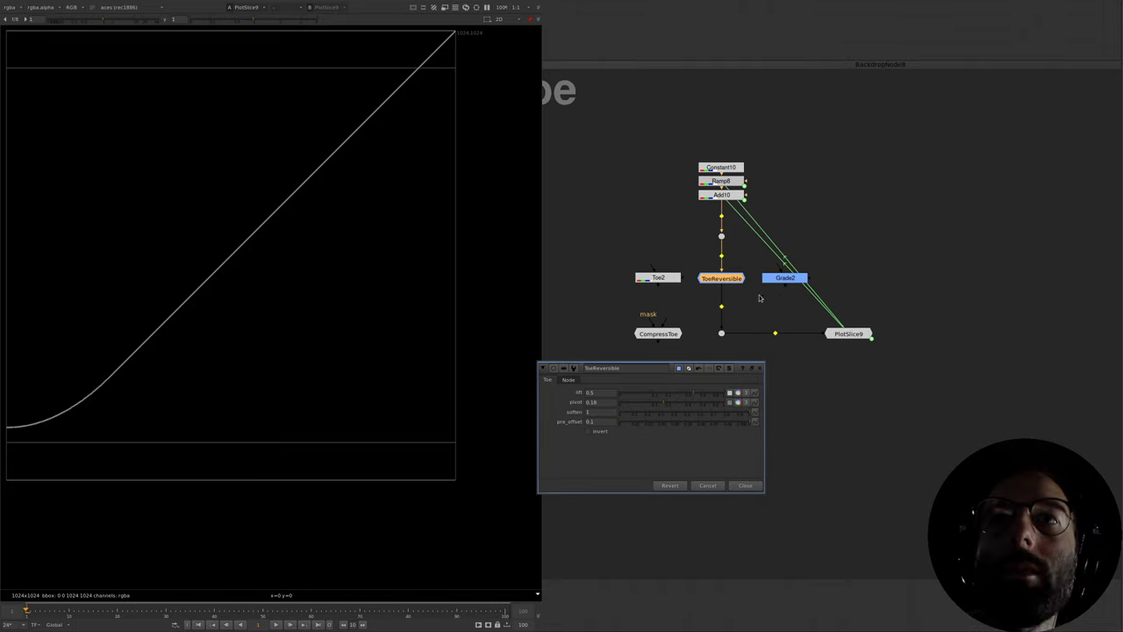
- Put CompressToe in place of ToeReversible and set its lift to about 0.68 and power to about 1.67
key(ctrl+shift+x)
drag(757, 278, 734, 296)
double_click(729, 288)
drag(837, 167, 735, 251)
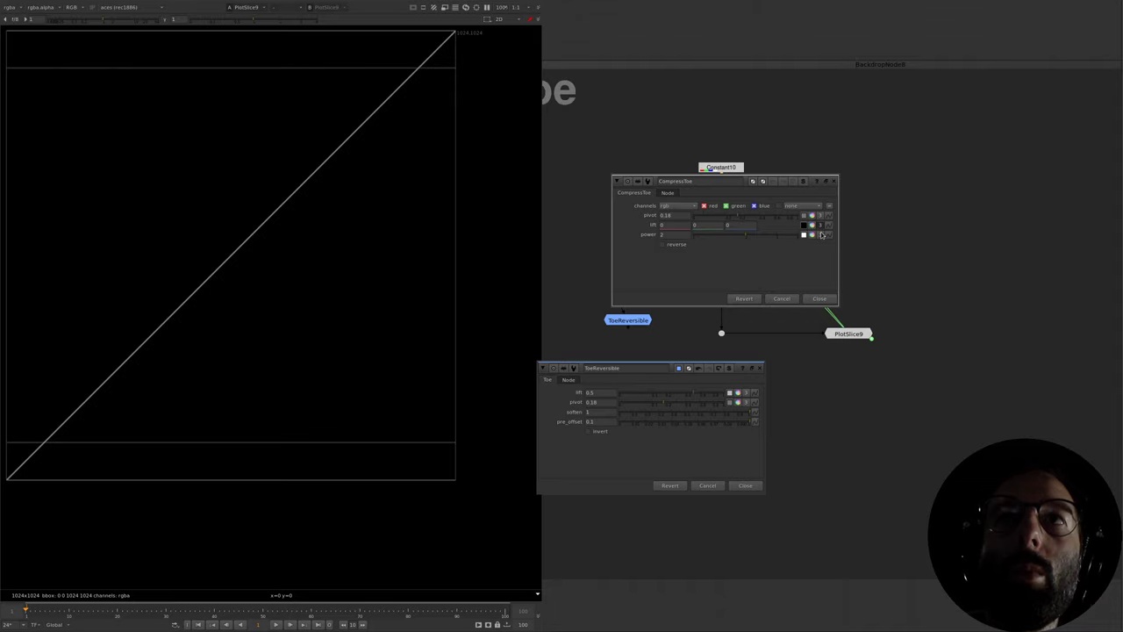
click(820, 224)
drag(696, 225, 770, 222)
click(770, 224)
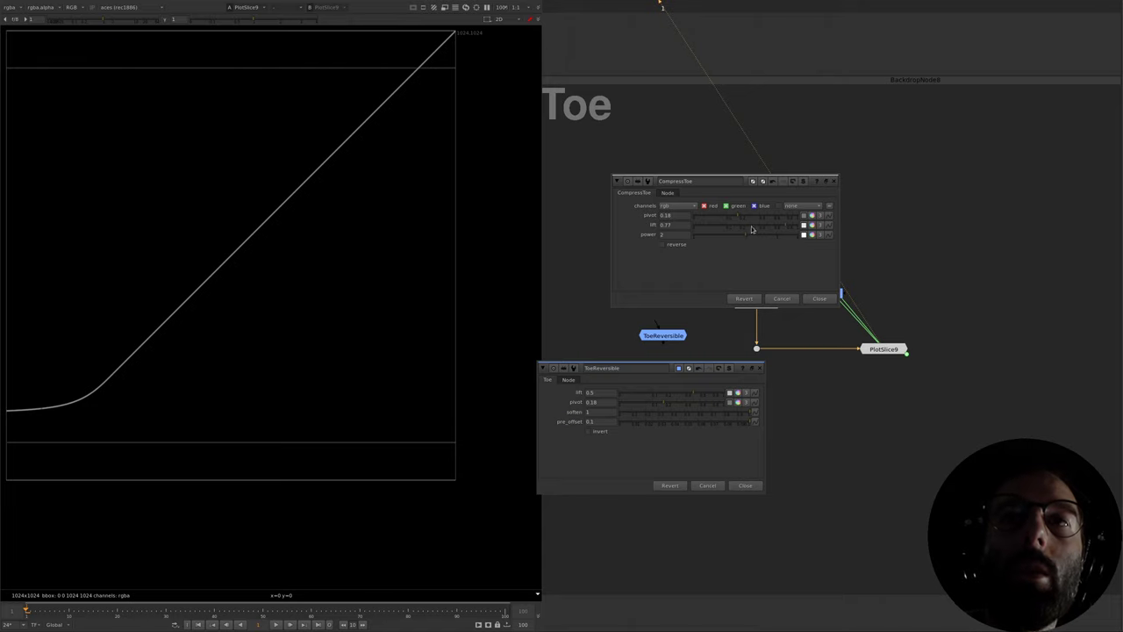
drag(746, 234, 810, 270)
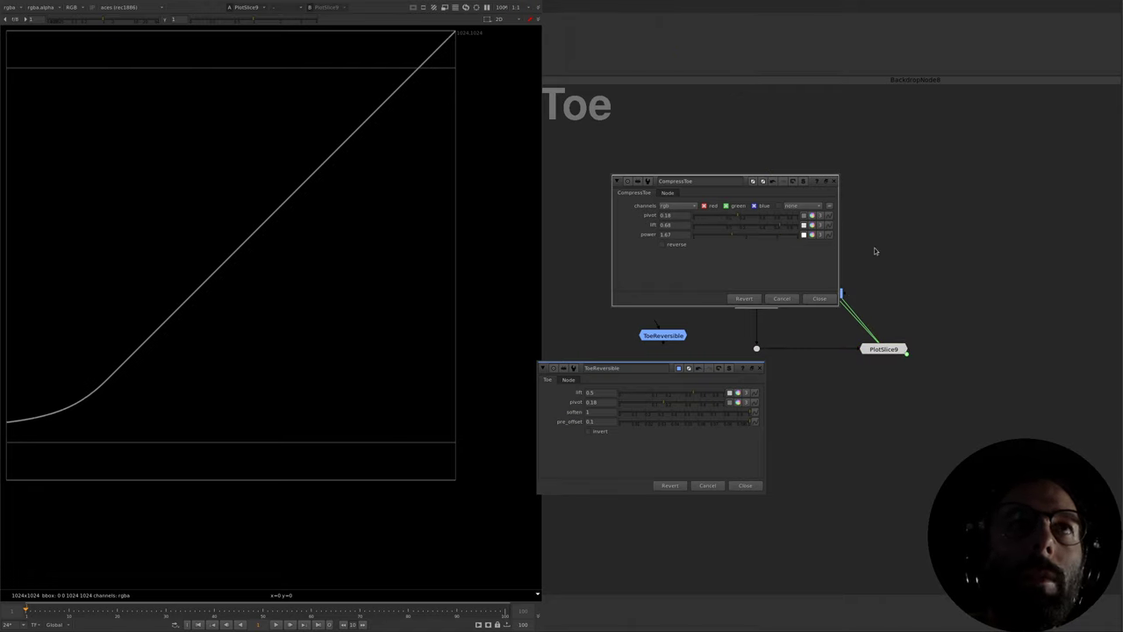
- Close the open node properties, view PlotSlice10 in the ColorCorrect backdrop, and try the master gamma of ColorCorrect2
key(ctrl+shift+a)
drag(829, 295, 817, 305)
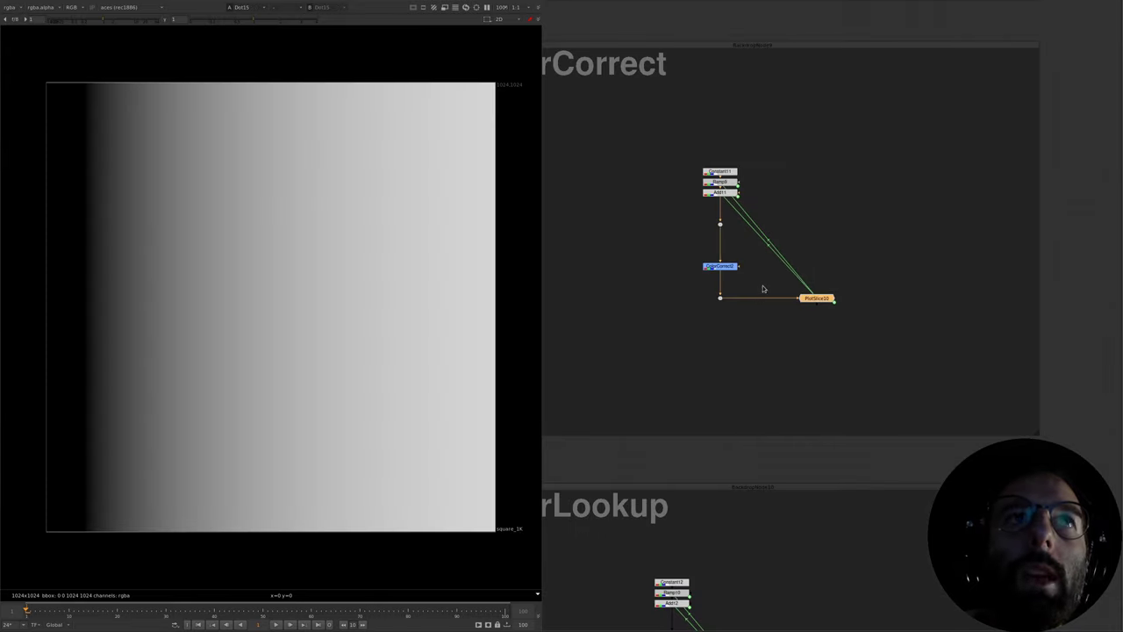
double_click(730, 289)
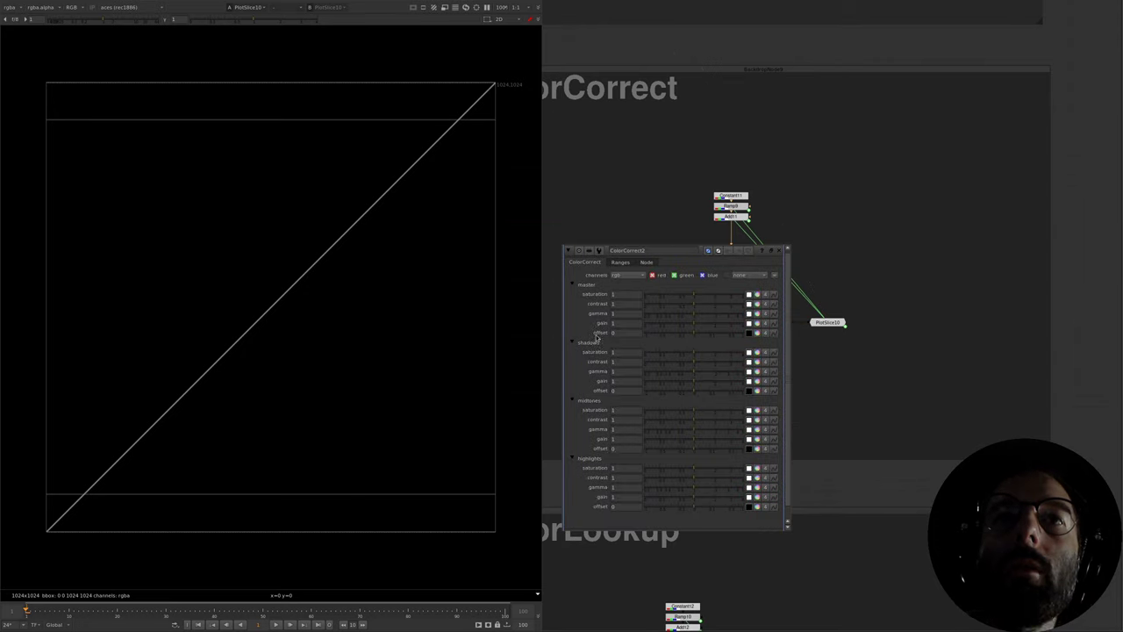
mouse_move(595, 289)
mouse_down()
mouse_move(580, 283)
mouse_move(578, 300)
mouse_up()
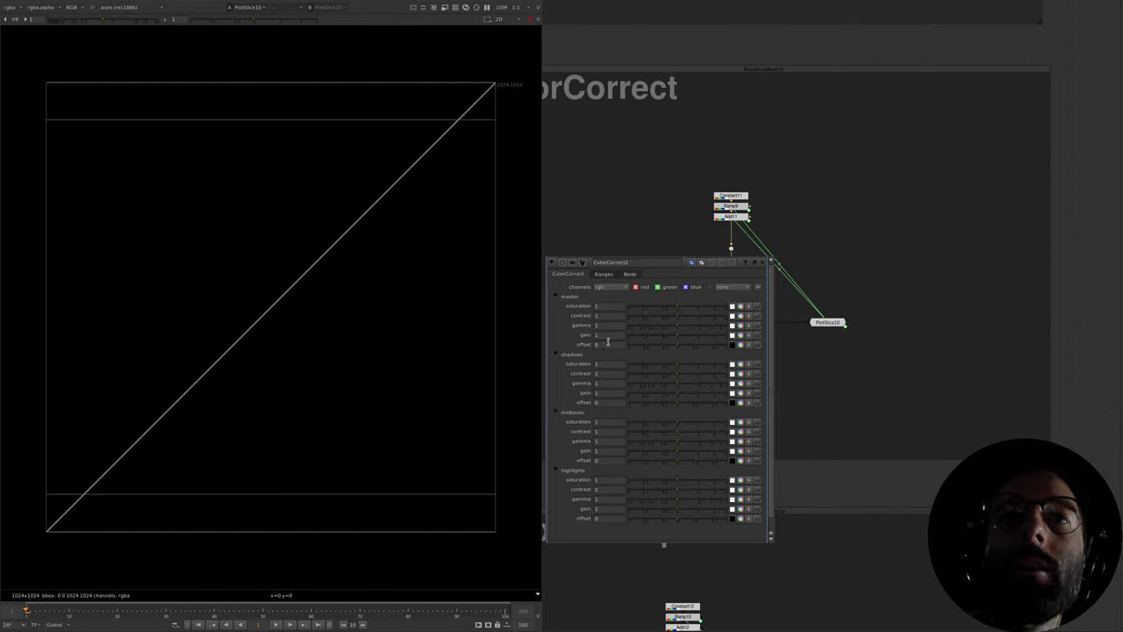
drag(728, 265, 729, 296)
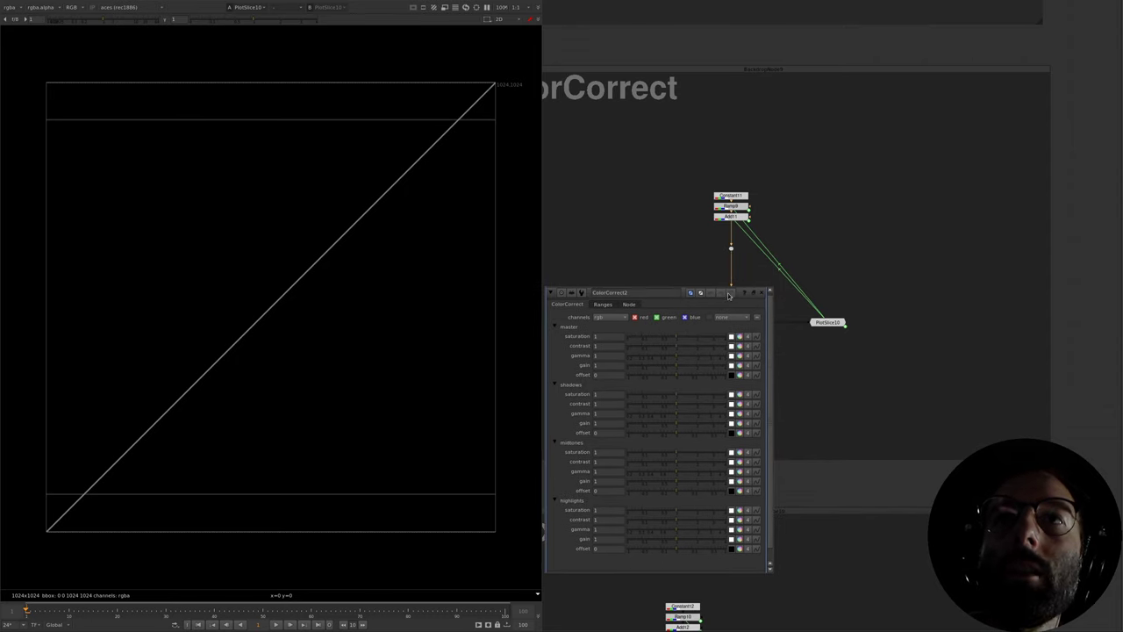
mouse_move(681, 358)
mouse_down()
mouse_move(692, 357)
mouse_move(672, 364)
mouse_move(703, 362)
mouse_move(666, 375)
mouse_move(714, 377)
mouse_move(655, 382)
mouse_move(696, 380)
mouse_move(689, 349)
mouse_move(699, 352)
mouse_up()
click(680, 366)
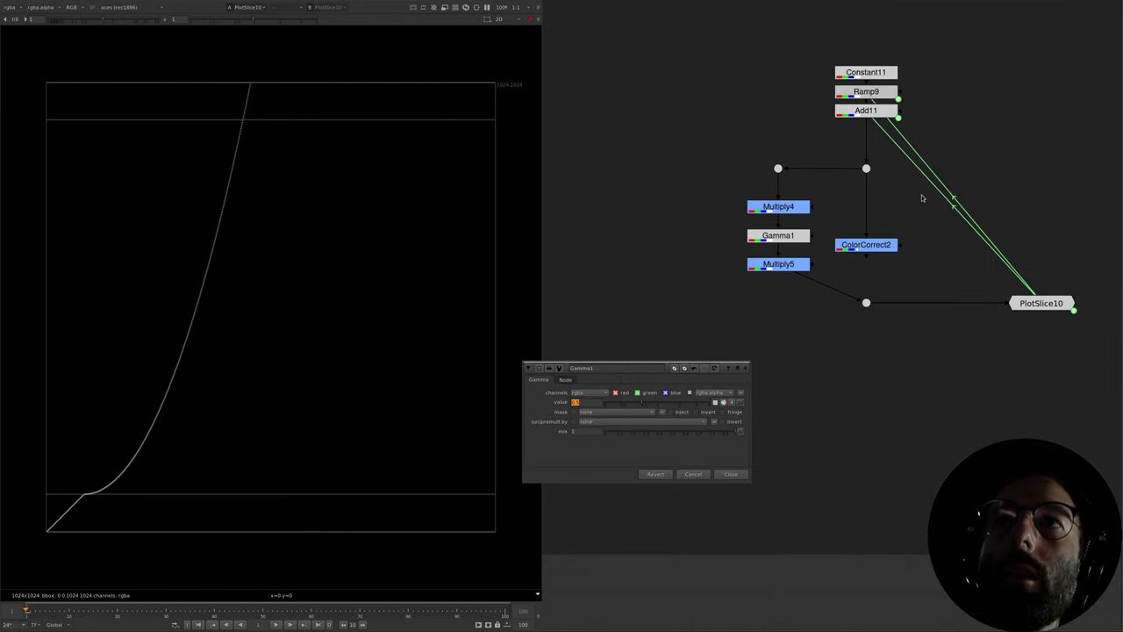
- Open Multiply4 to check its value, and disable Gamma1 between the two Multiply nodes
middle_drag(922, 198, 924, 254)
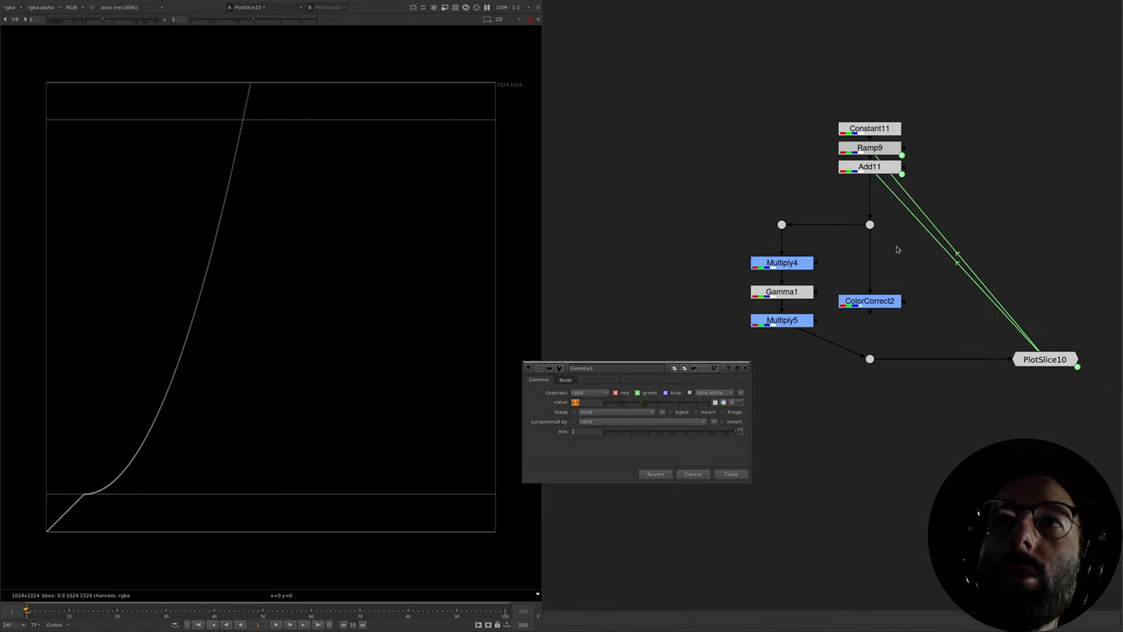
drag(843, 183, 672, 419)
click(824, 322)
click(798, 266)
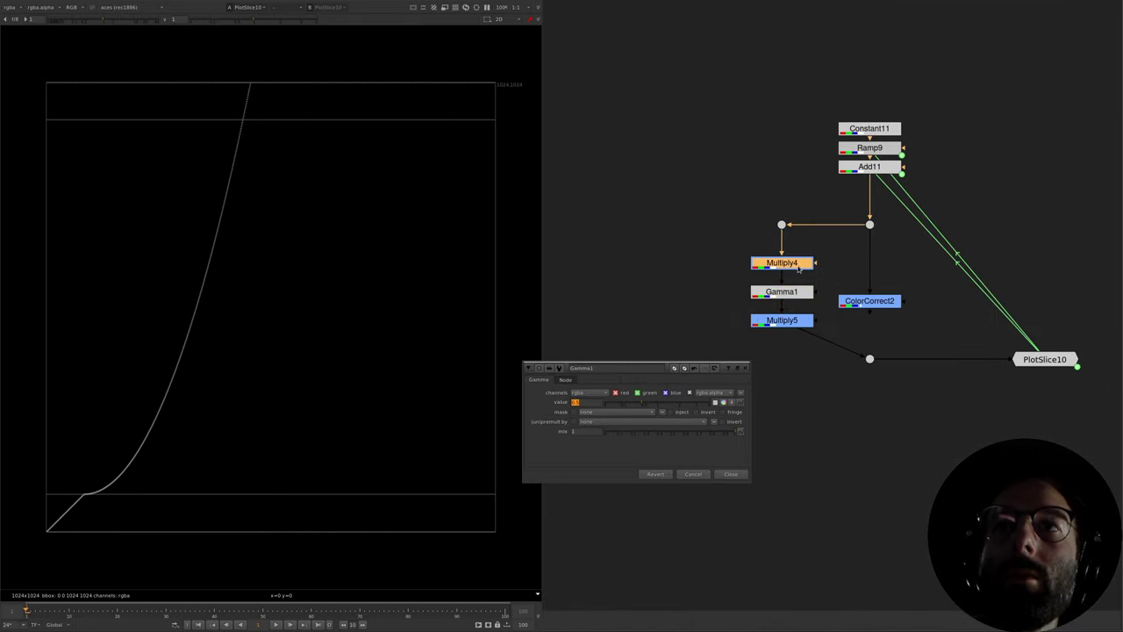
double_click(778, 262)
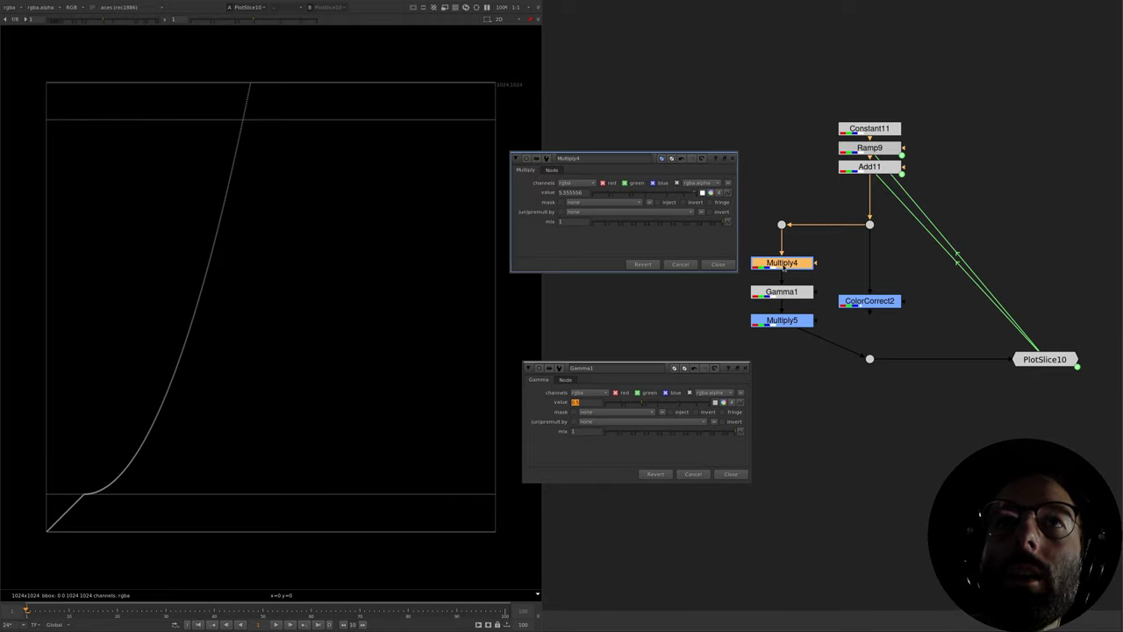
drag(588, 193, 509, 194)
text(1)
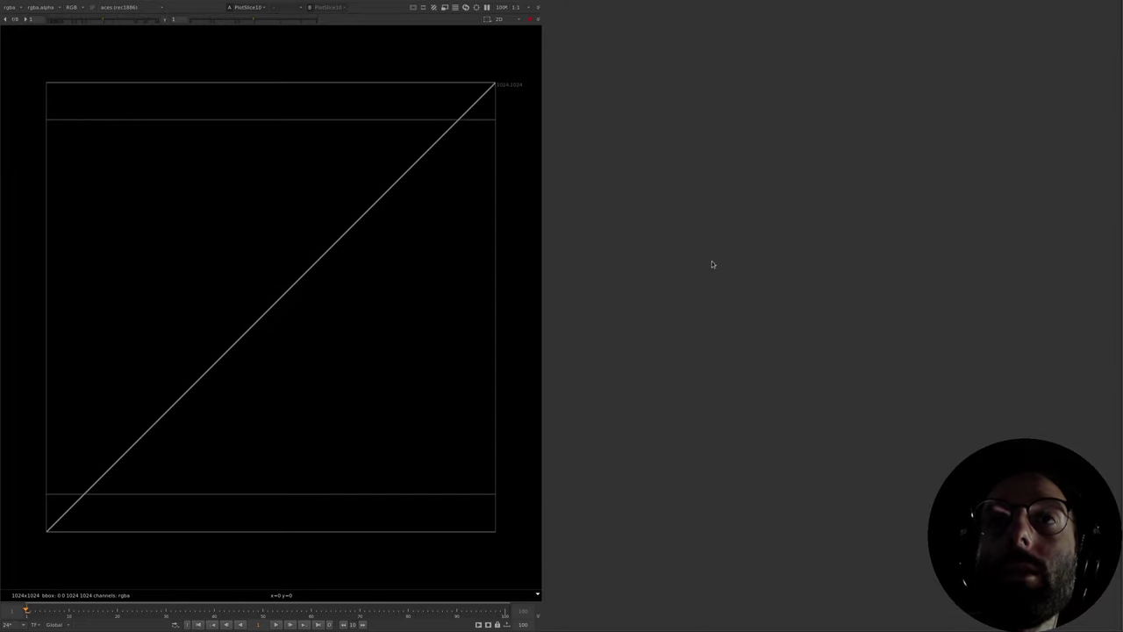
- Branch a new Grade node off the dot above Multiply4 and set its whitepoint to 0.18
key(g)
double_click(717, 263)
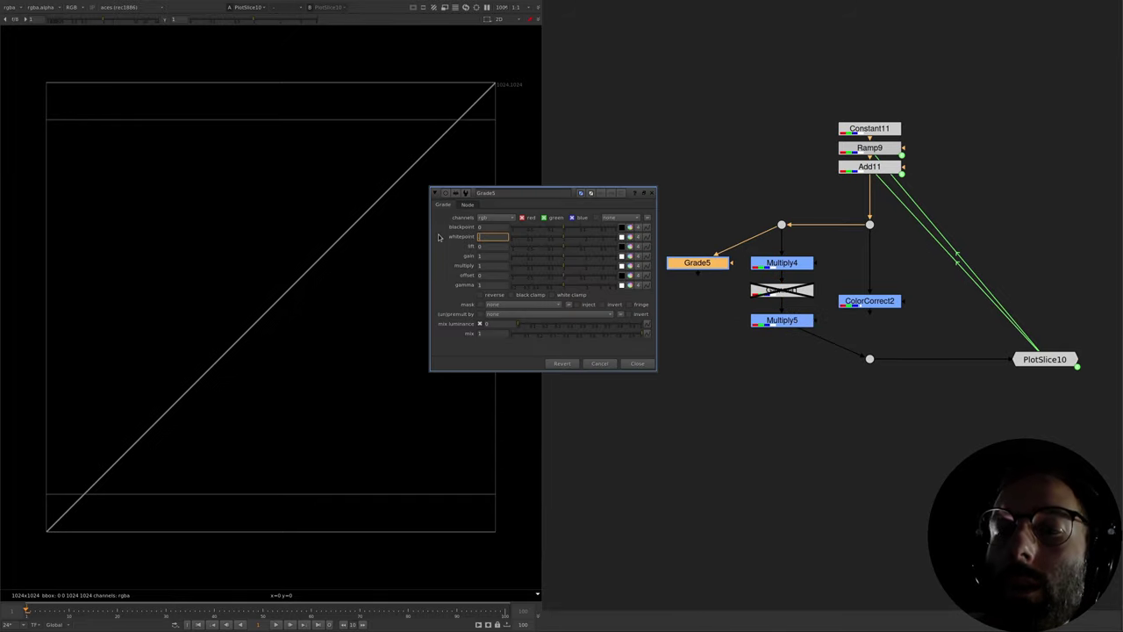
key(Return)
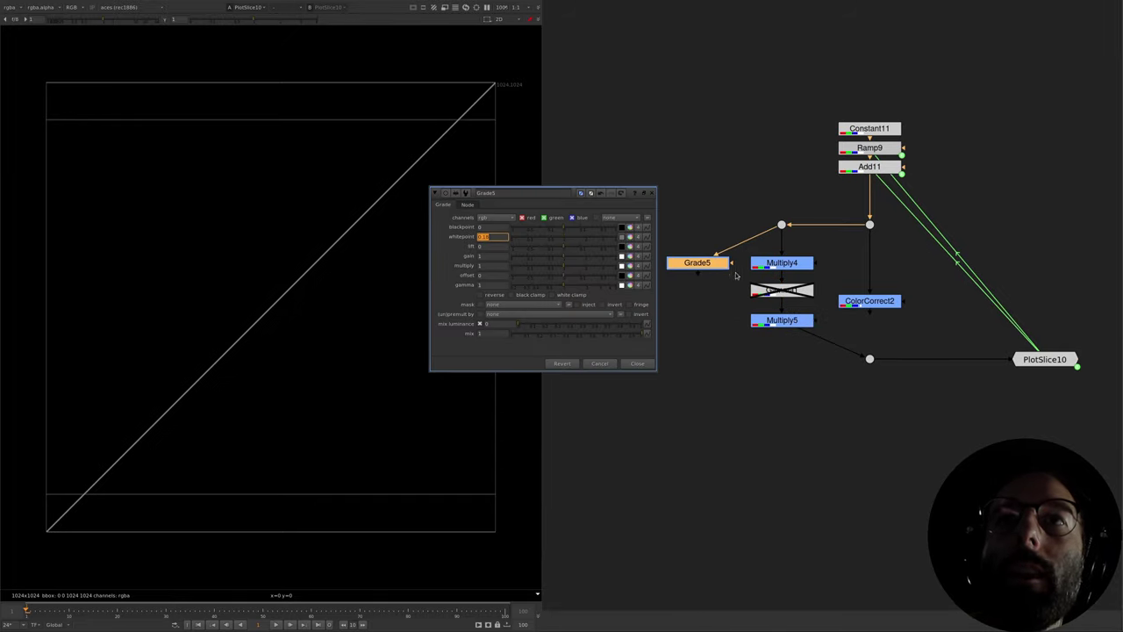
- Duplicate Grade5 directly below itself, level with Multiply5
click(713, 285)
click(709, 267)
key(ctrl+c)
key(ctrl+v)
drag(707, 286, 683, 323)
- Set Grade6's whitepoint to 1 and its gain to 0.18, keeping Grade5's settings visible above it
double_click(681, 321)
click(506, 294)
text(1)
click(494, 312)
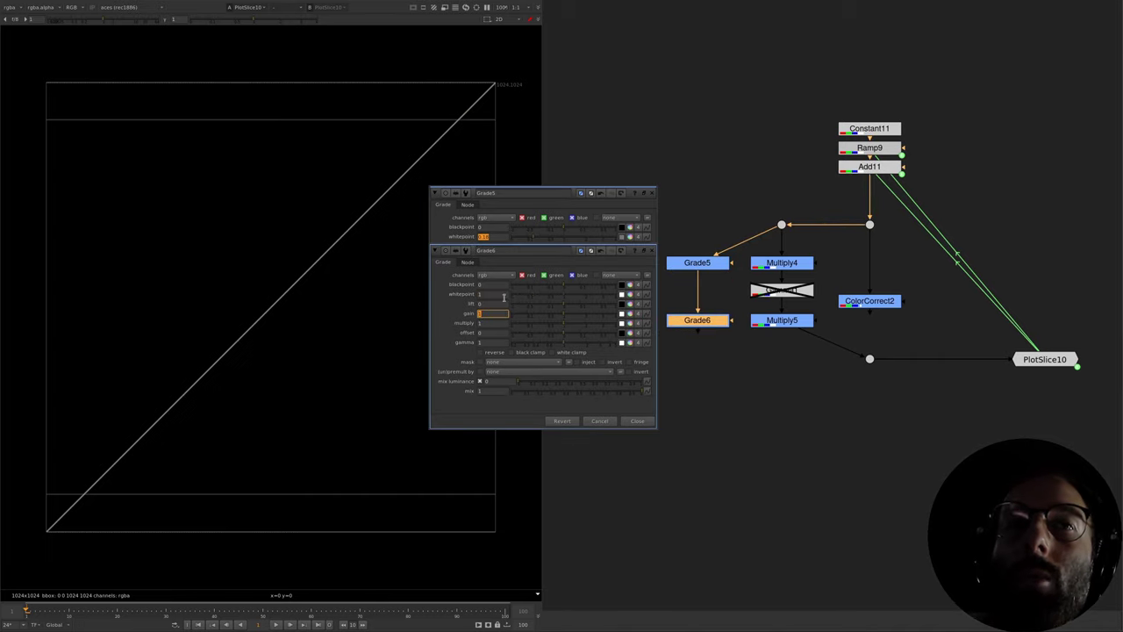
text(0.18)
key(Return)
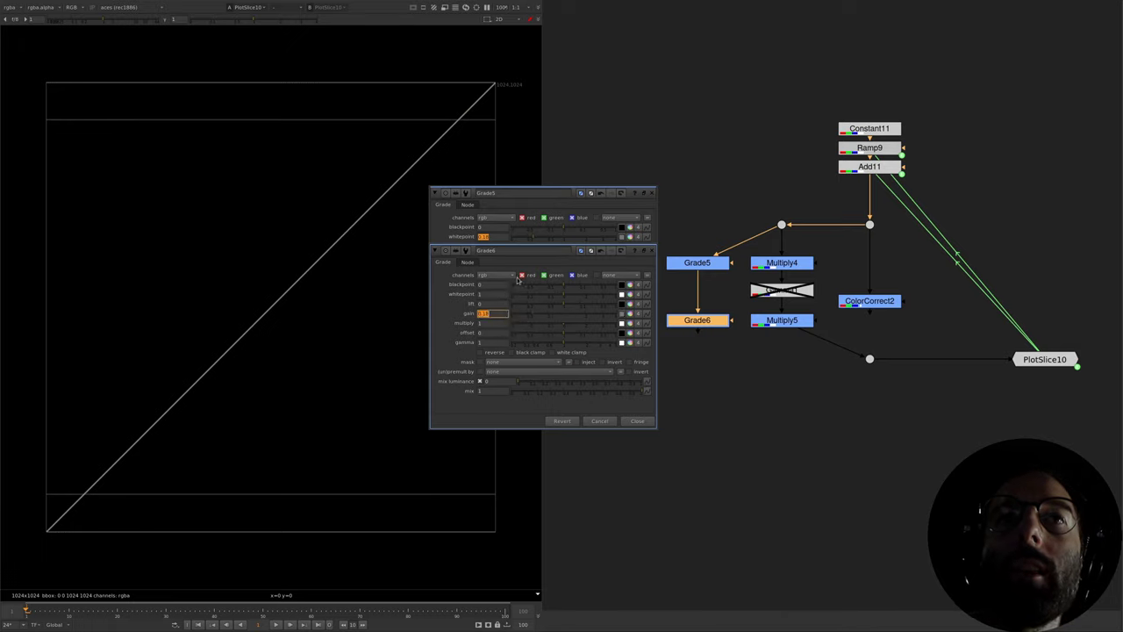
drag(517, 251, 516, 316)
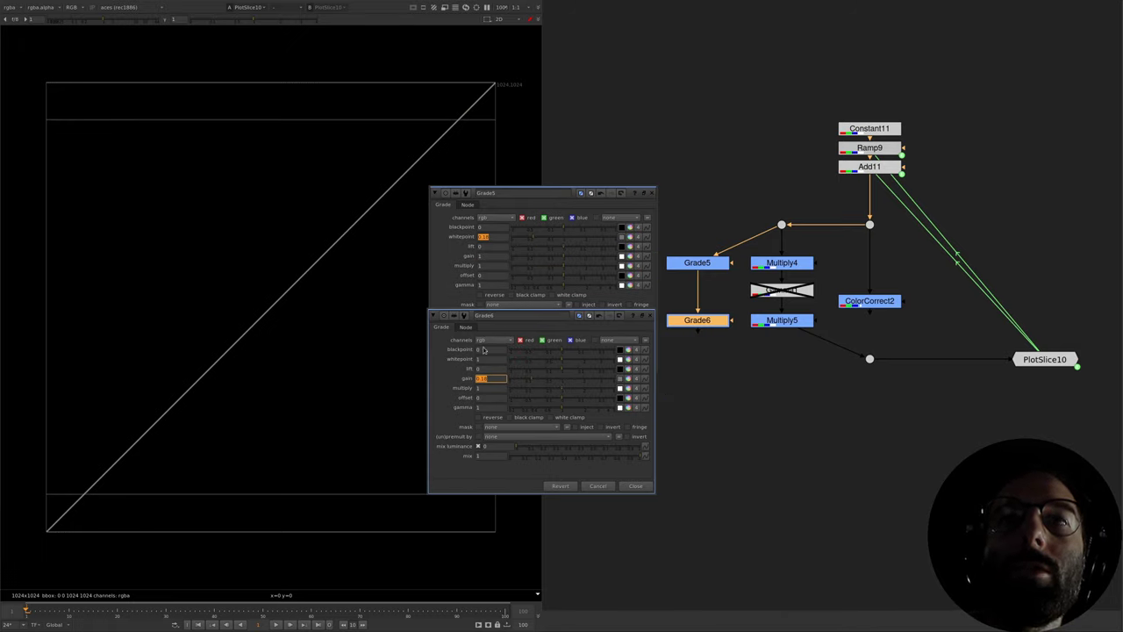
- View PlotSlice10, connect the lower dot to Grade6 instead of Multiply5, and toggle both Grade nodes off and on
click(809, 332)
click(1039, 359)
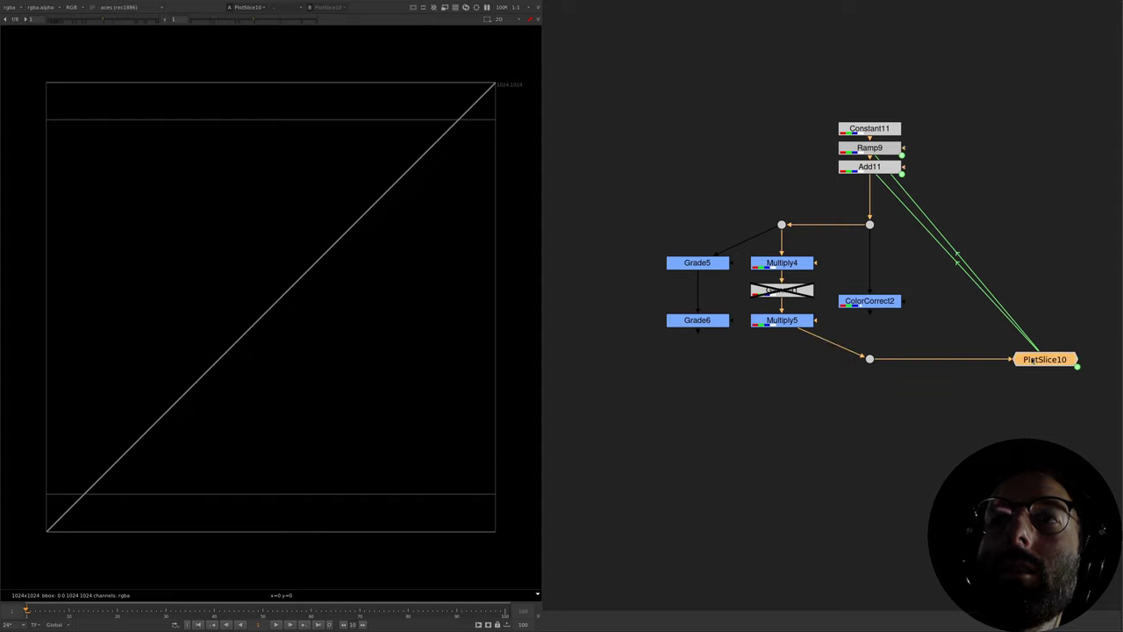
key(1)
drag(805, 334, 706, 325)
drag(750, 242, 675, 363)
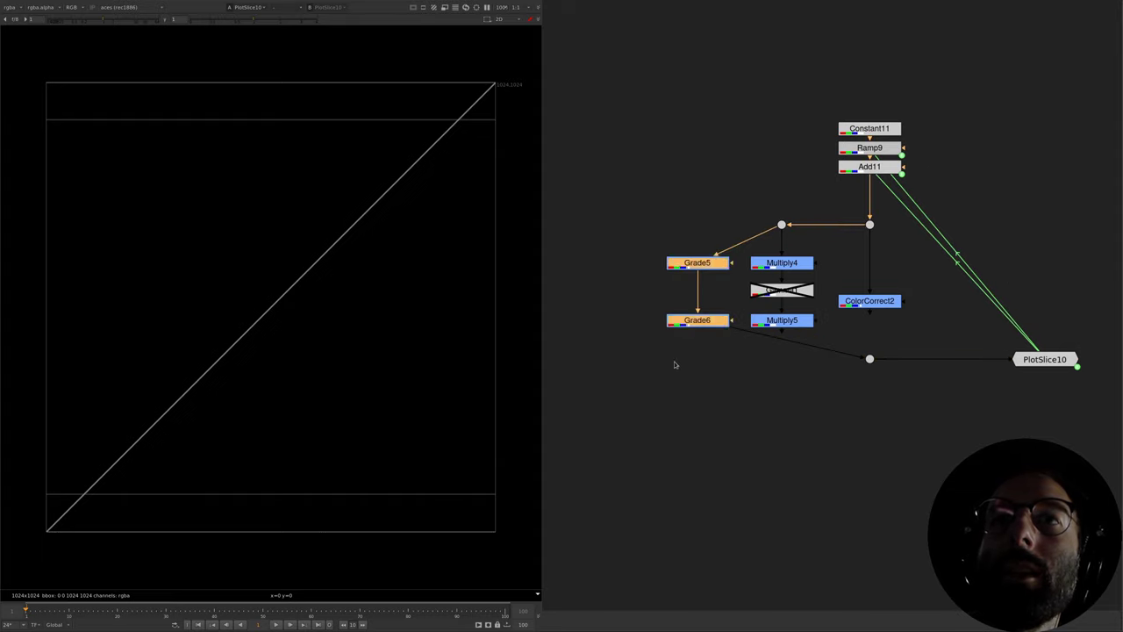
key(d)
key(d)
click(746, 373)
- Insert a copy of the disabled Gamma1 between Grade5 and Grade6 and enable it
click(804, 291)
click(721, 267)
key(ctrl+v)
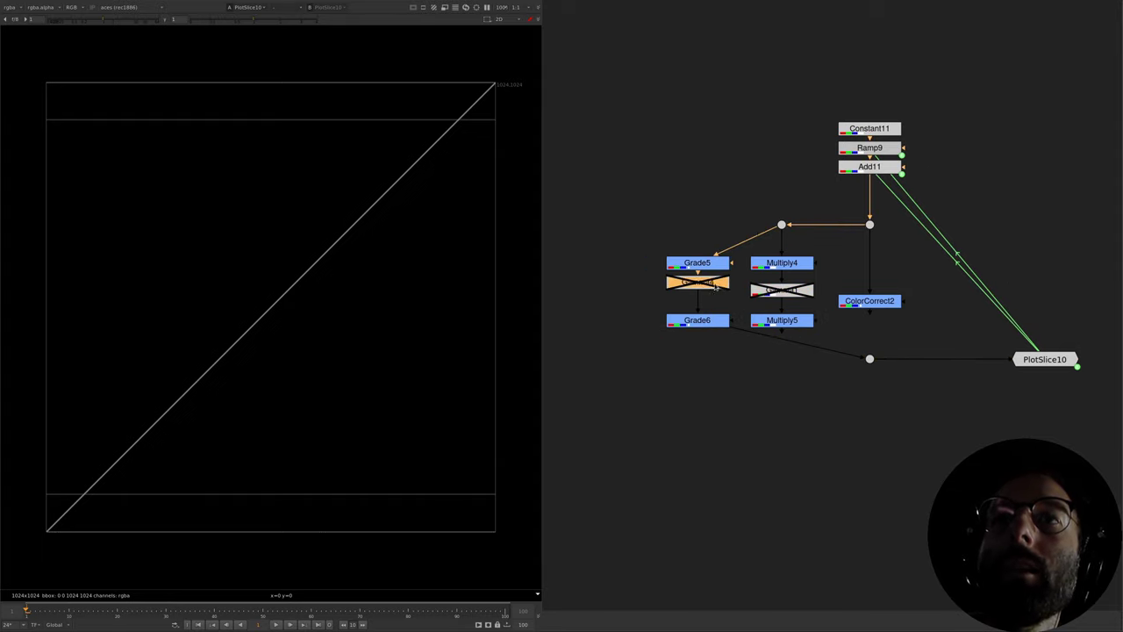
drag(712, 284, 714, 294)
key(d)
- Try Gamma4's value at 1 and 2, settle on 0.5, and close its properties
double_click(713, 298)
double_click(482, 280)
text(1)
key(Return)
double_click(492, 280)
text(2)
key(Return)
drag(579, 280, 514, 279)
text(0)
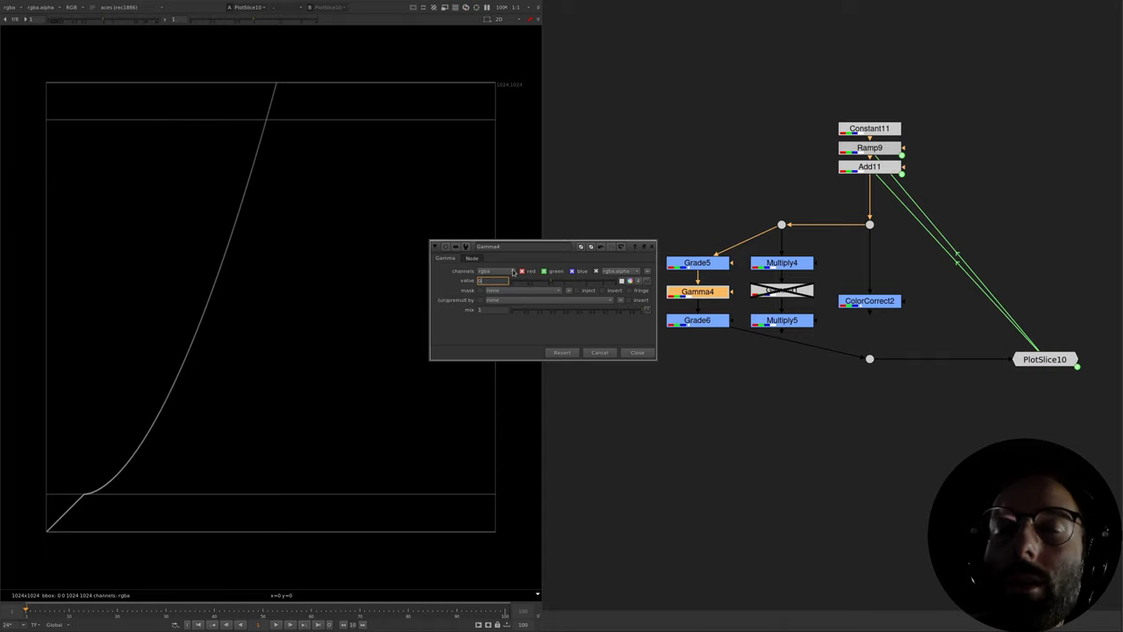
text(.5)
key(Return)
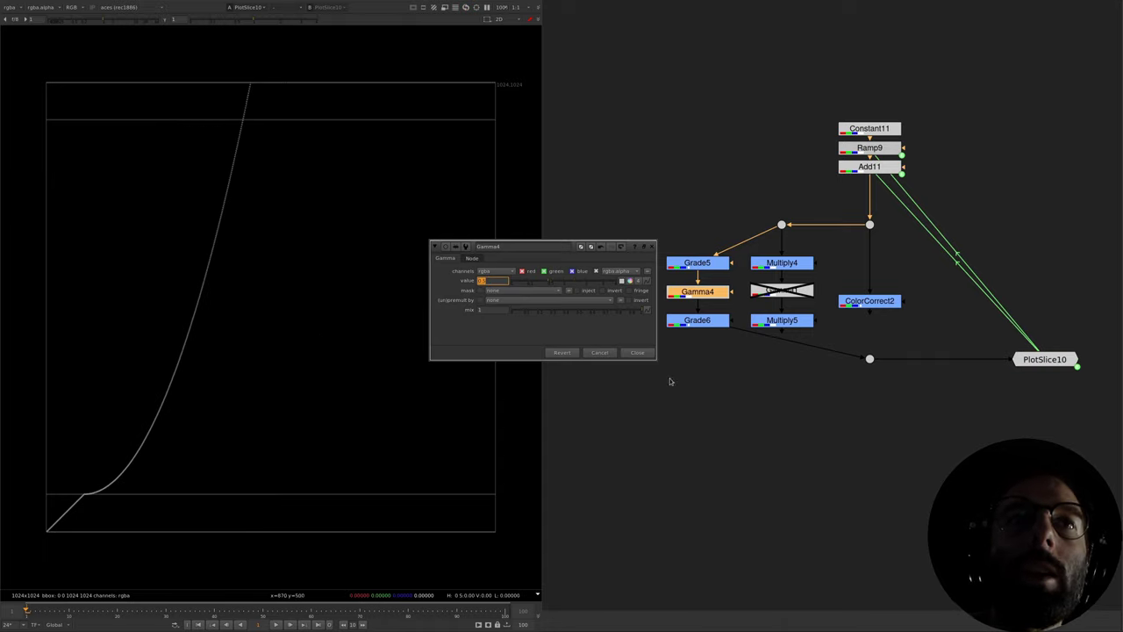
click(637, 353)
- Compare the branches through PlotSlice10 by rewiring the lower dot to Multiply5 and finally to ColorCorrect2, with ColorCorrect2's properties open
click(1040, 358)
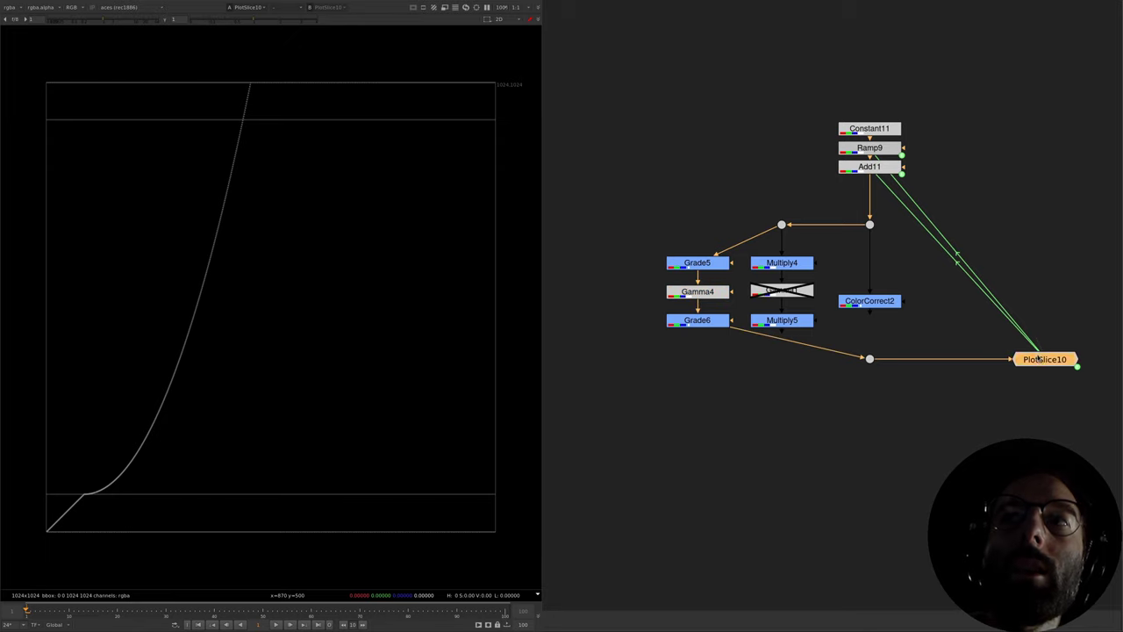
key(1)
drag(742, 329, 800, 328)
double_click(869, 301)
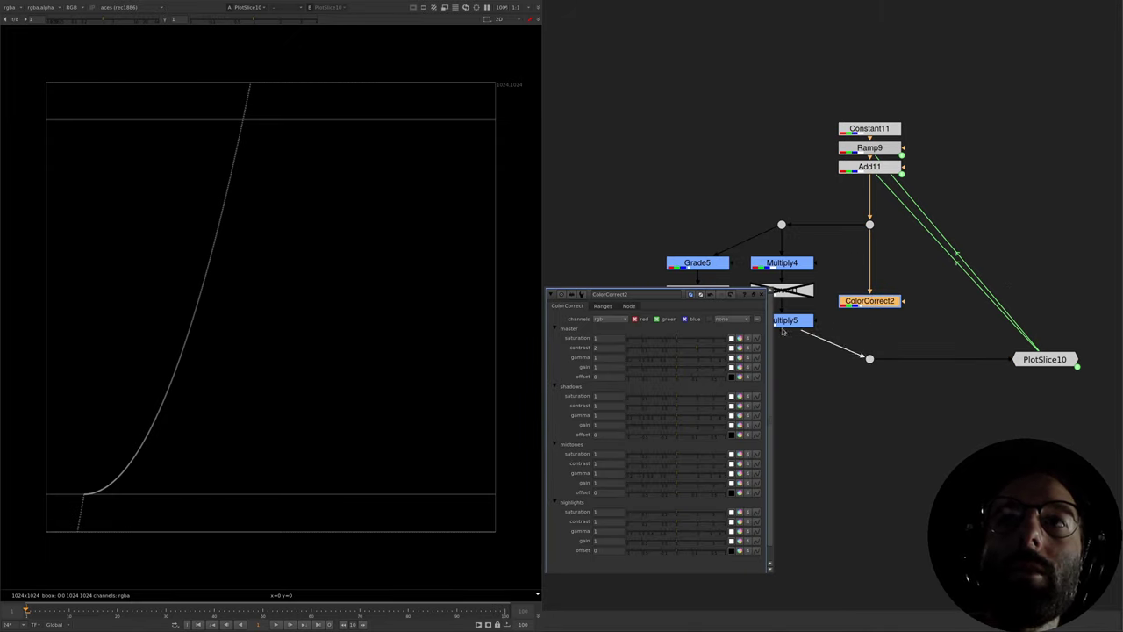
middle_drag(800, 328, 895, 279)
drag(800, 328, 962, 255)
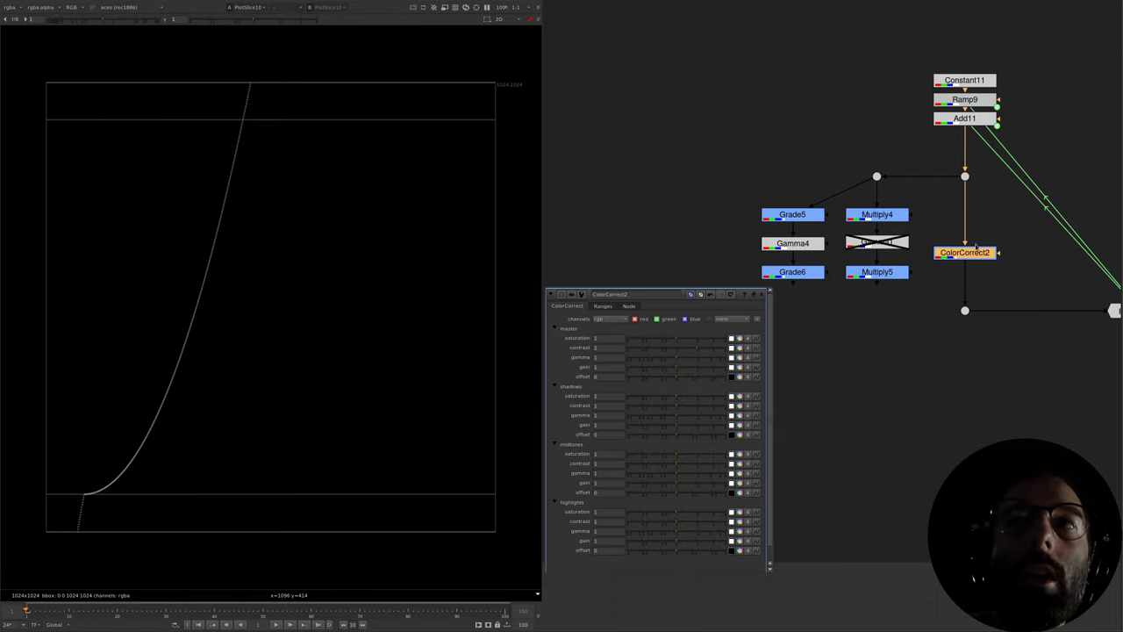
- Reset ColorCorrect2's master contrast to 1 and view ColorCorrect2's output
drag(964, 268, 828, 280)
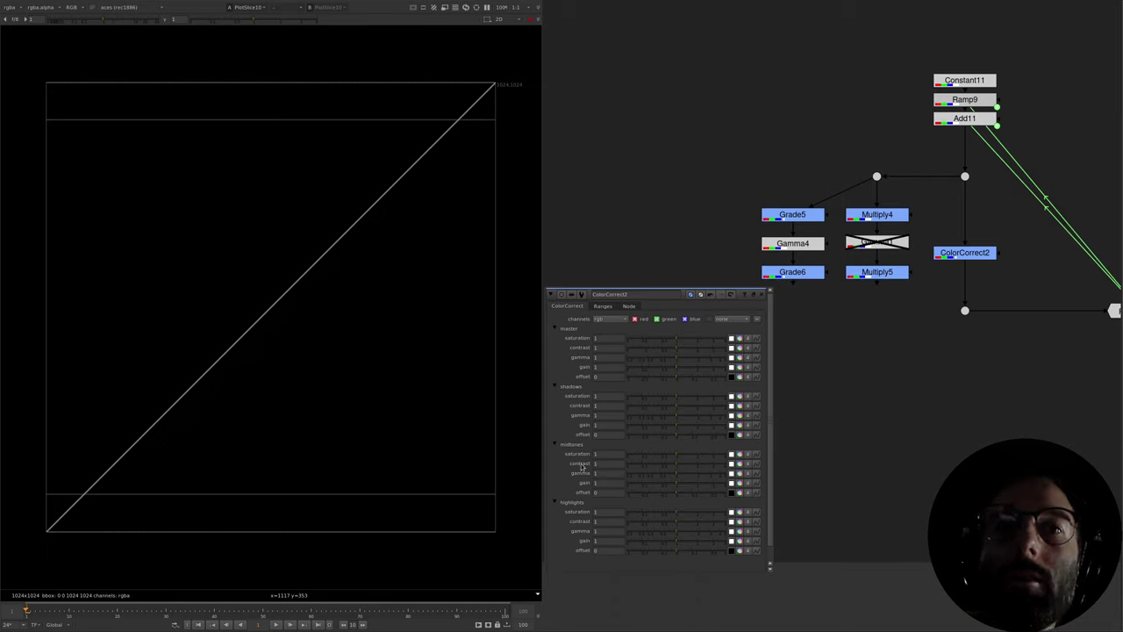
middle_drag(1004, 303, 932, 290)
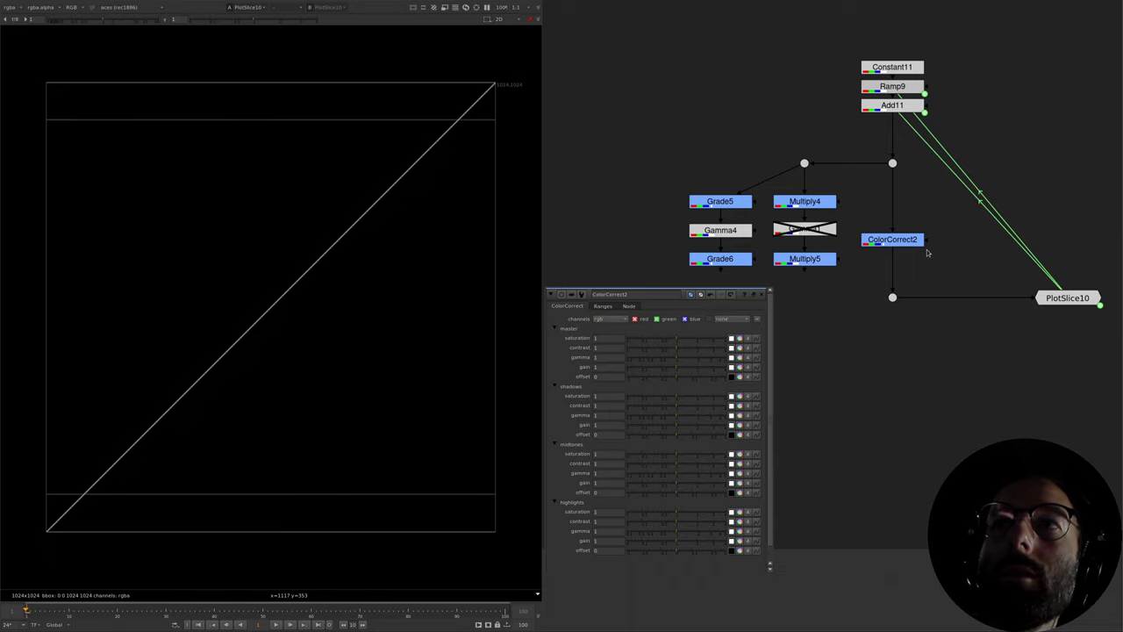
click(895, 244)
key(1)
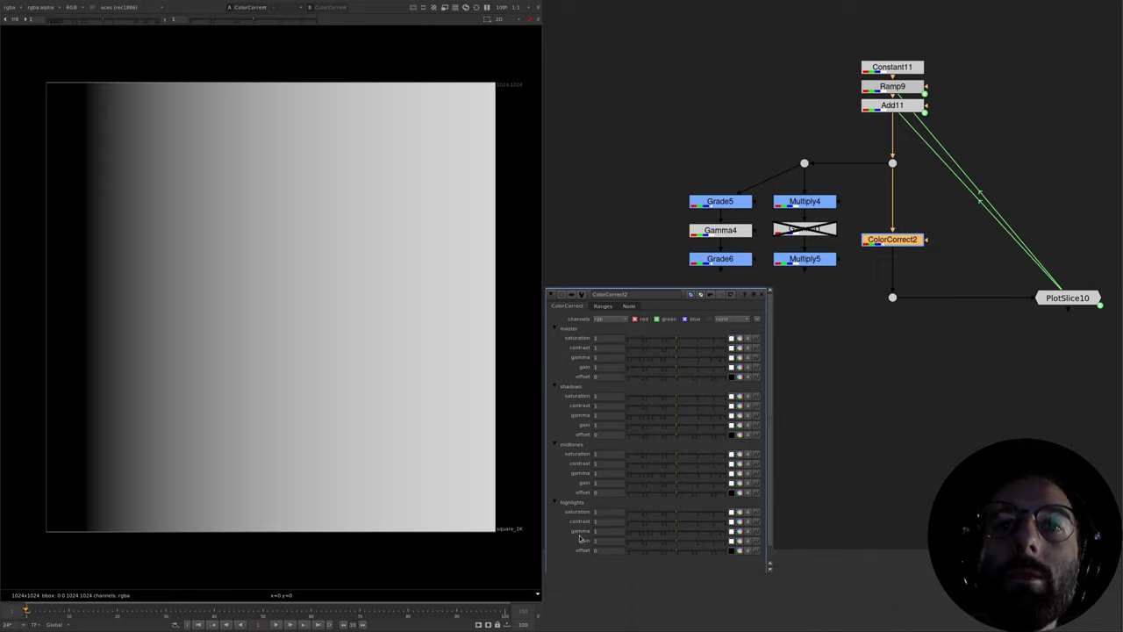
- Preview ColorCorrect2's ranges with the test overlay and extend the shadow curve's end point to about 0.5
click(603, 306)
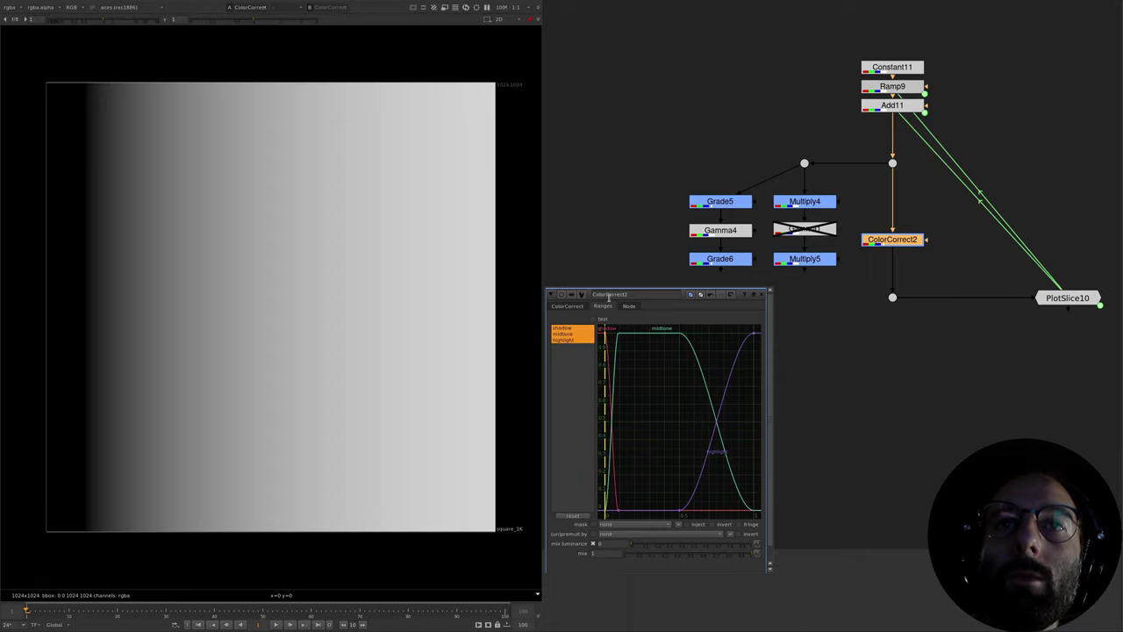
click(595, 320)
click(595, 319)
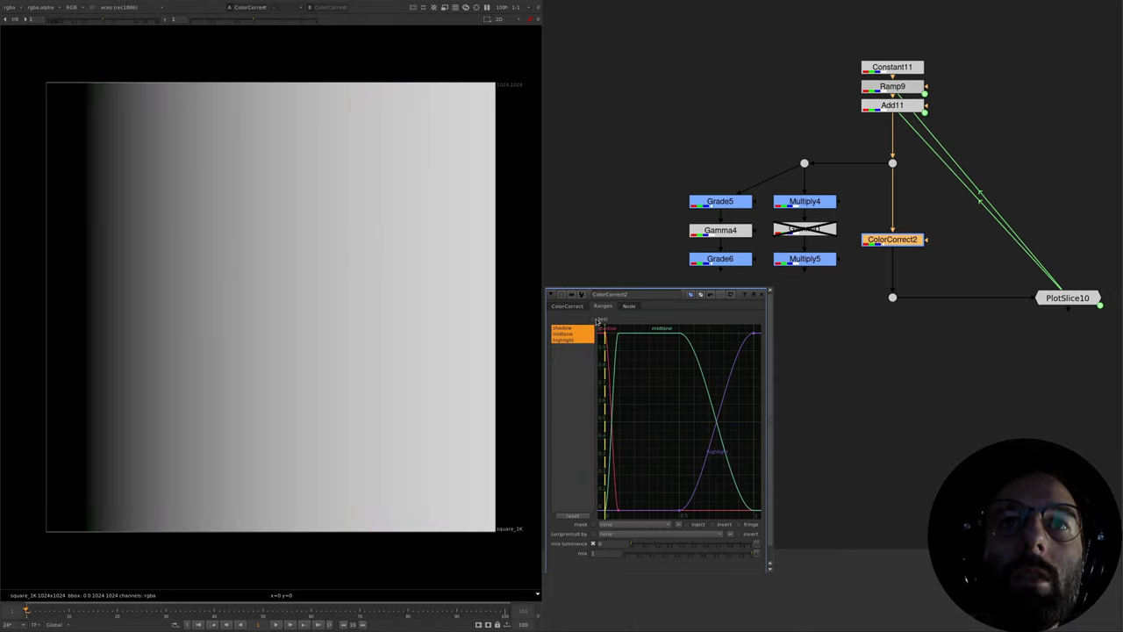
click(596, 320)
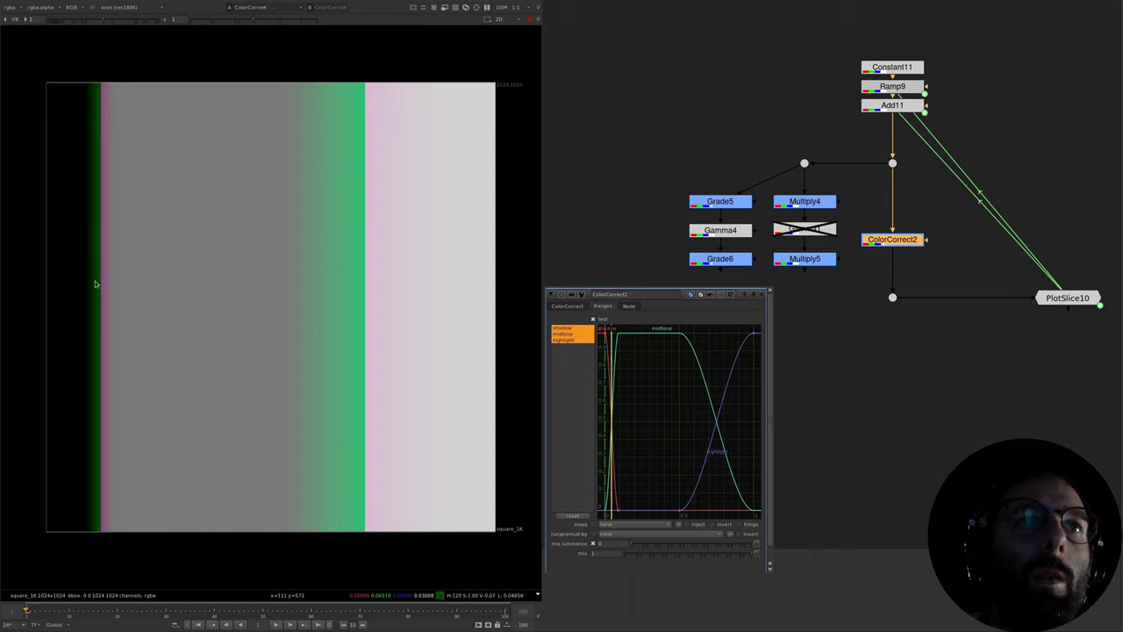
drag(621, 507, 685, 509)
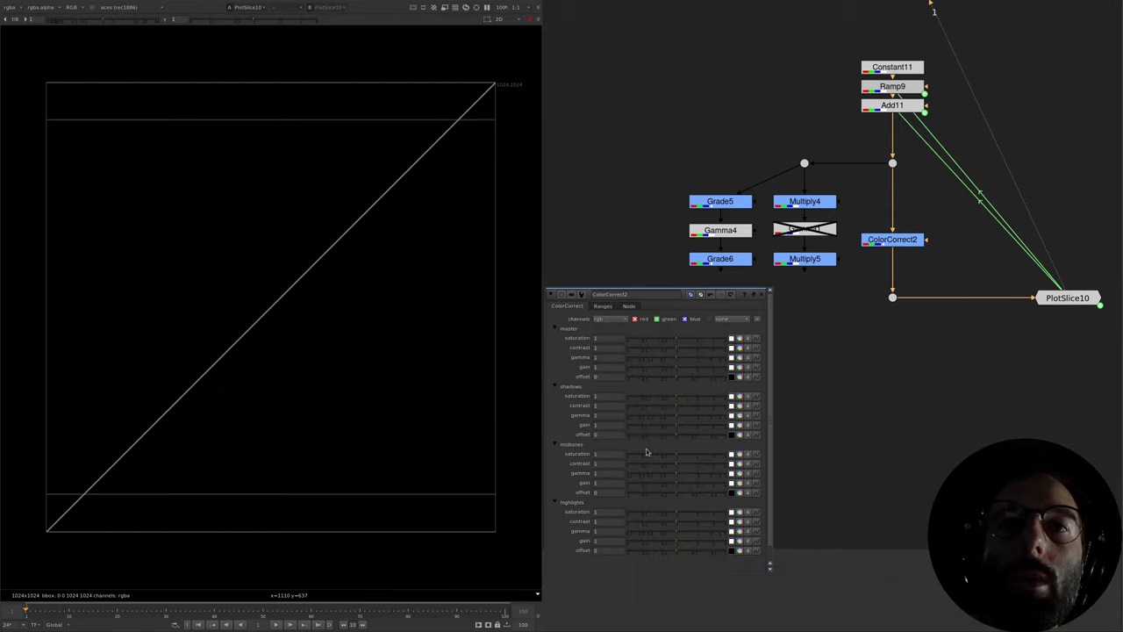
- Set ColorCorrect2's shadows offset to 0.17 and pull the shadow range's end point back to about 0.48
click(700, 434)
click(693, 436)
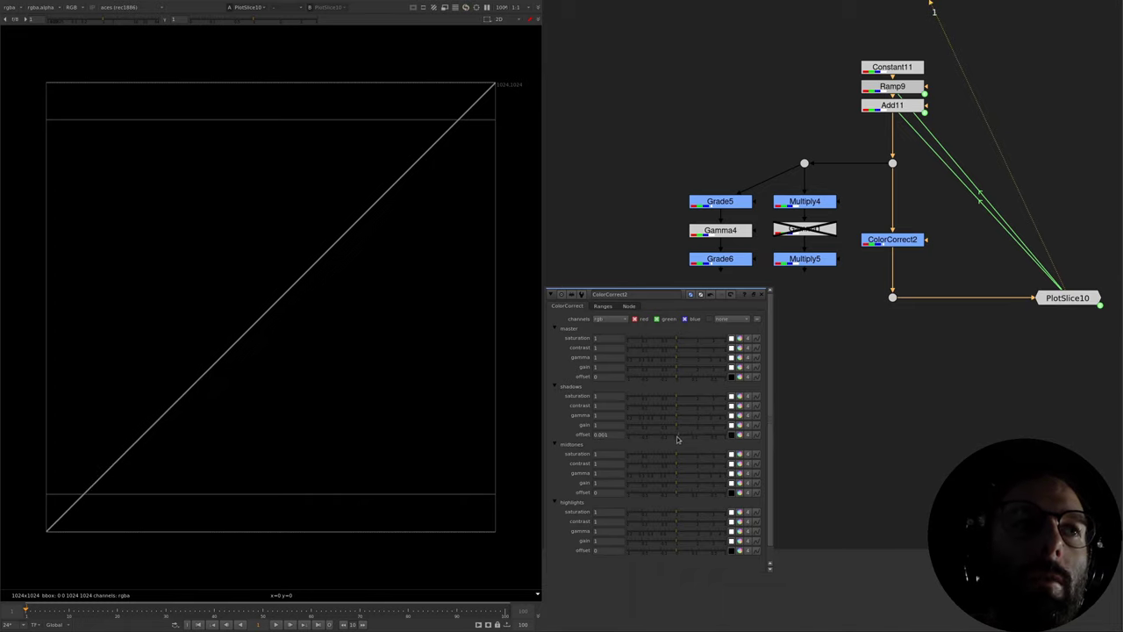
click(698, 435)
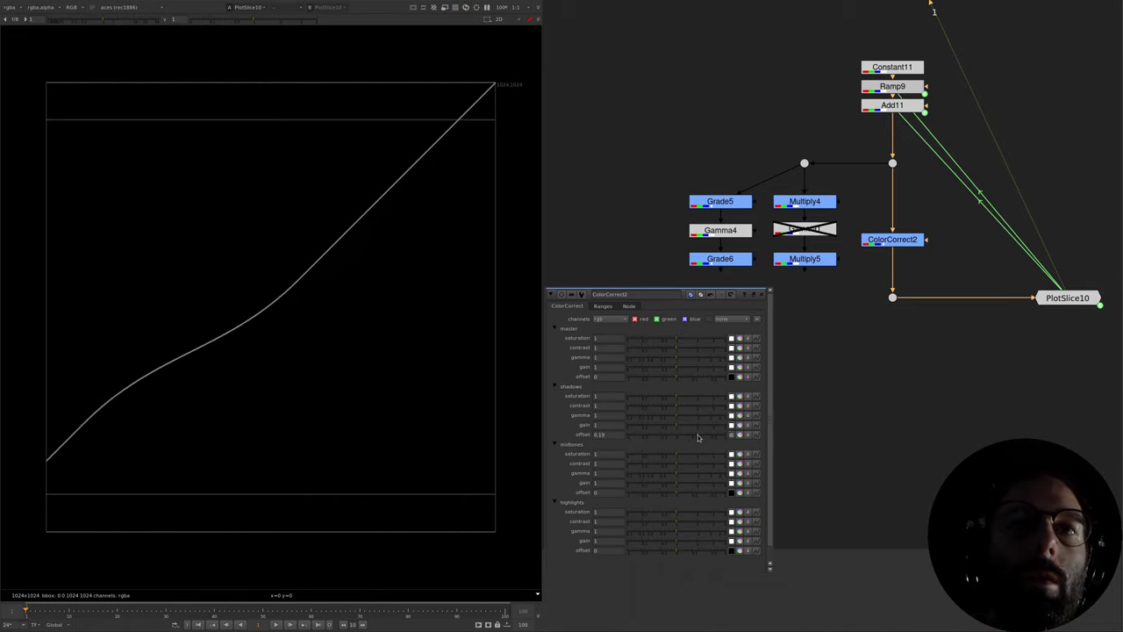
click(601, 306)
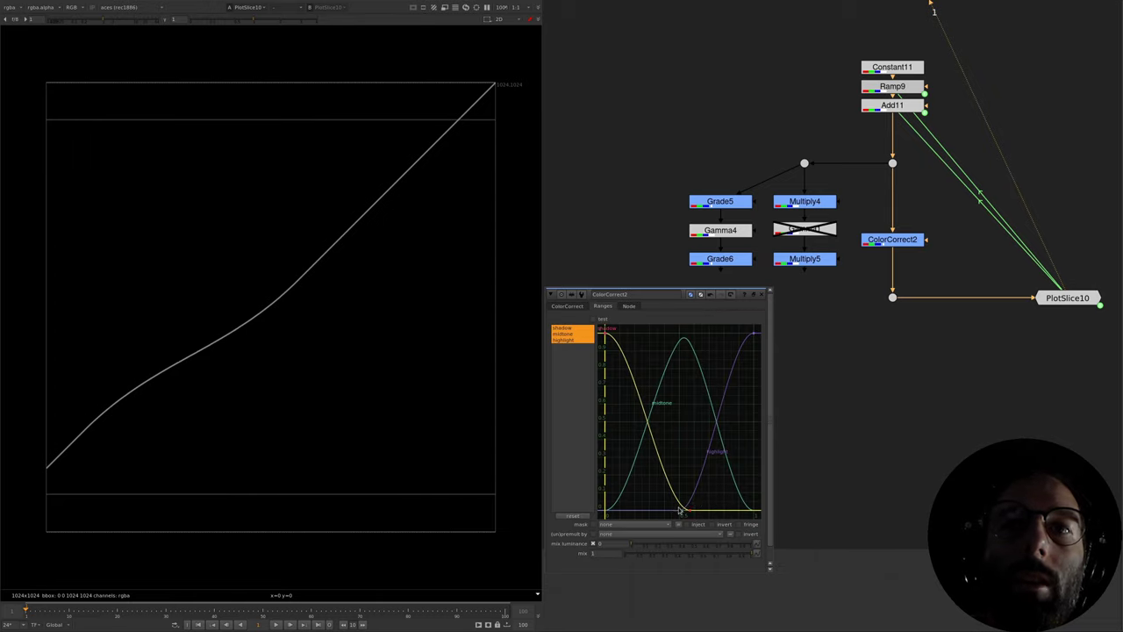
drag(692, 515, 649, 503)
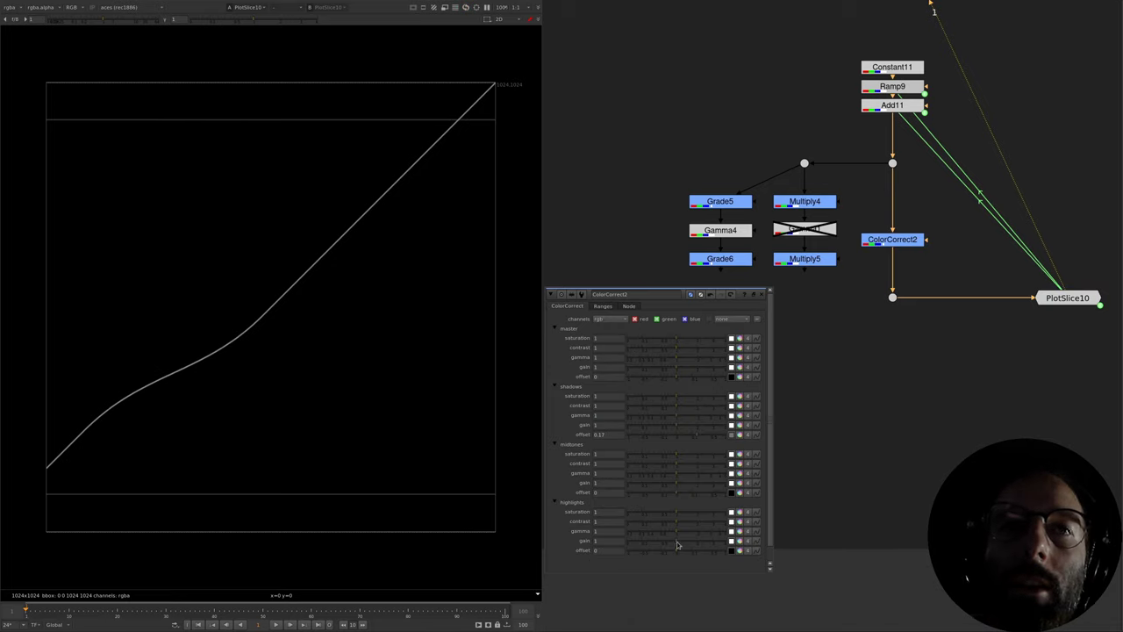
- Lower the highlights gain to 0.74 while checking the range curves, and align the ColorCorrect2 node with Multiply5
drag(656, 542, 661, 542)
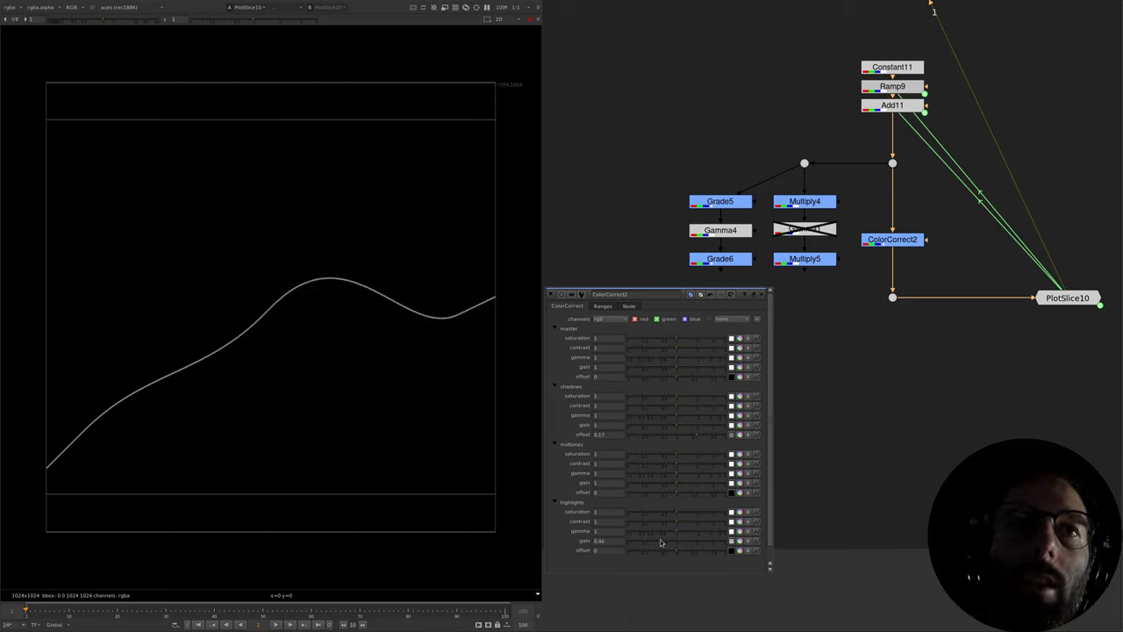
click(603, 306)
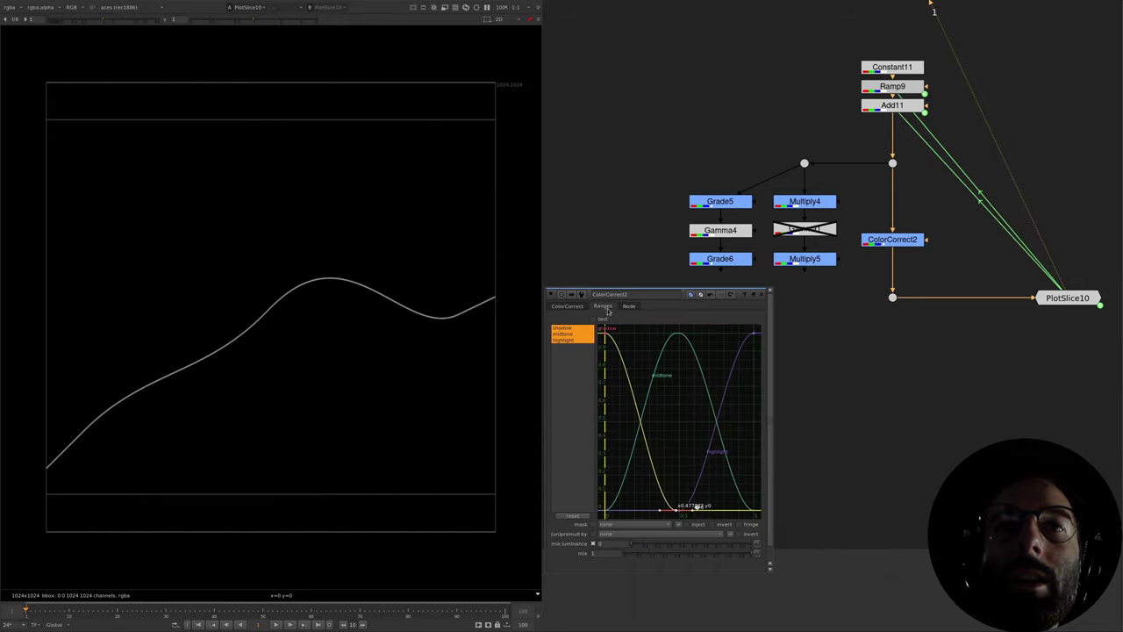
click(574, 307)
click(600, 308)
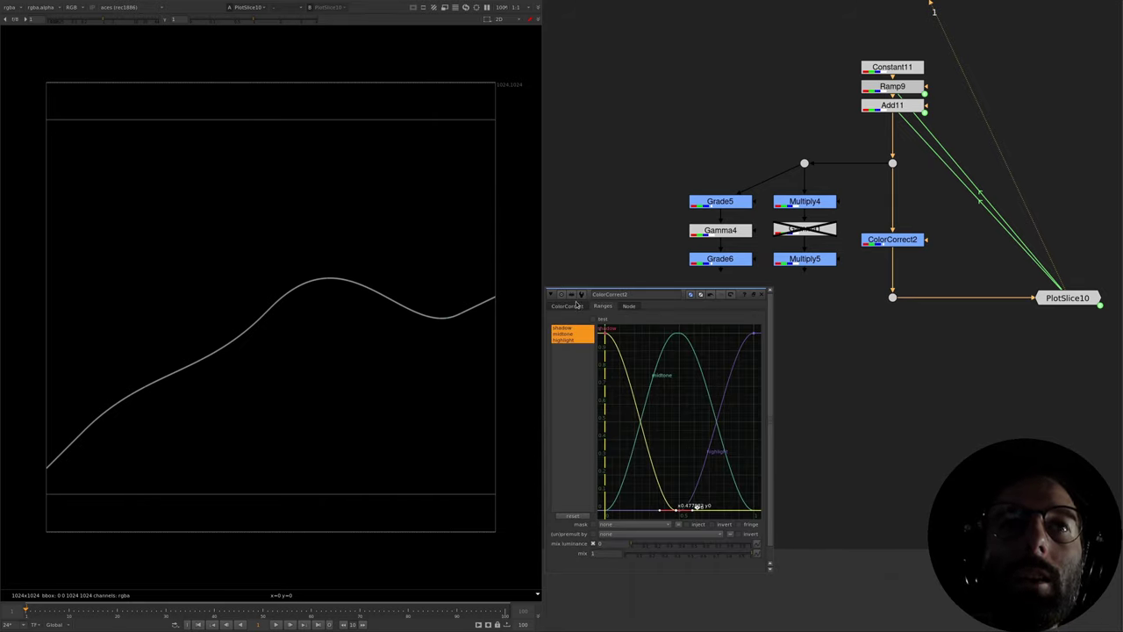
click(566, 306)
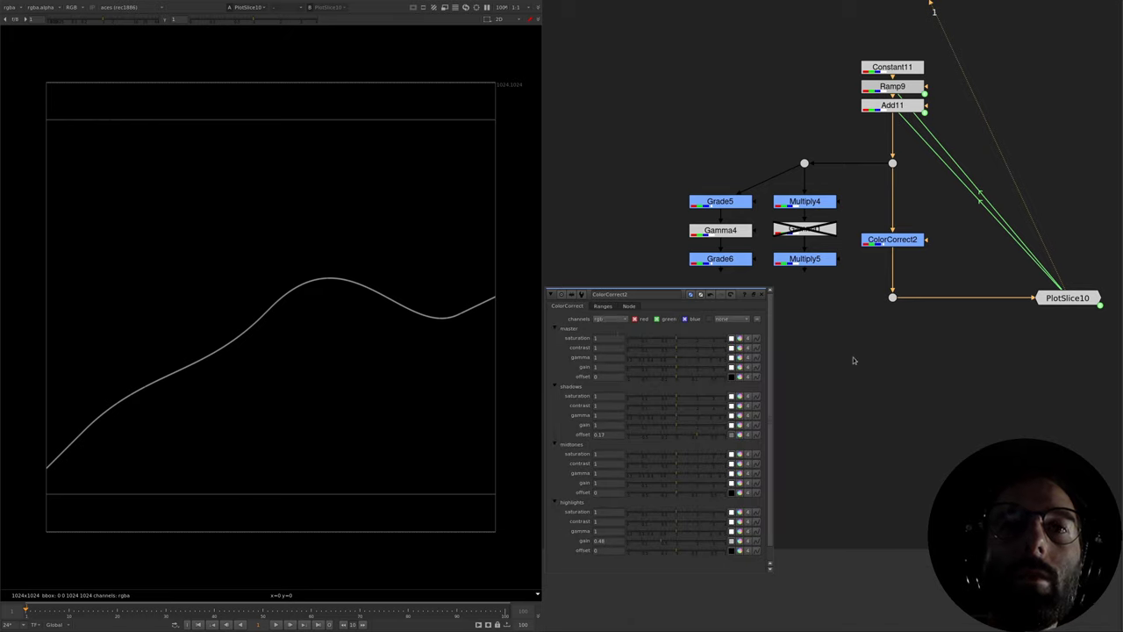
drag(663, 545, 670, 546)
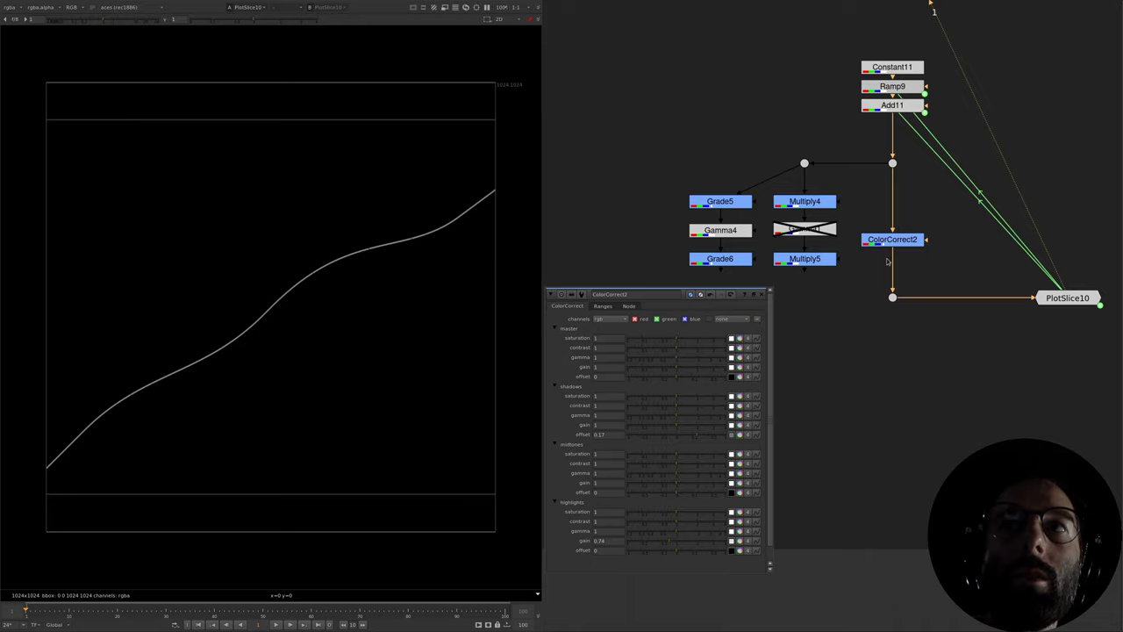
drag(892, 246, 885, 270)
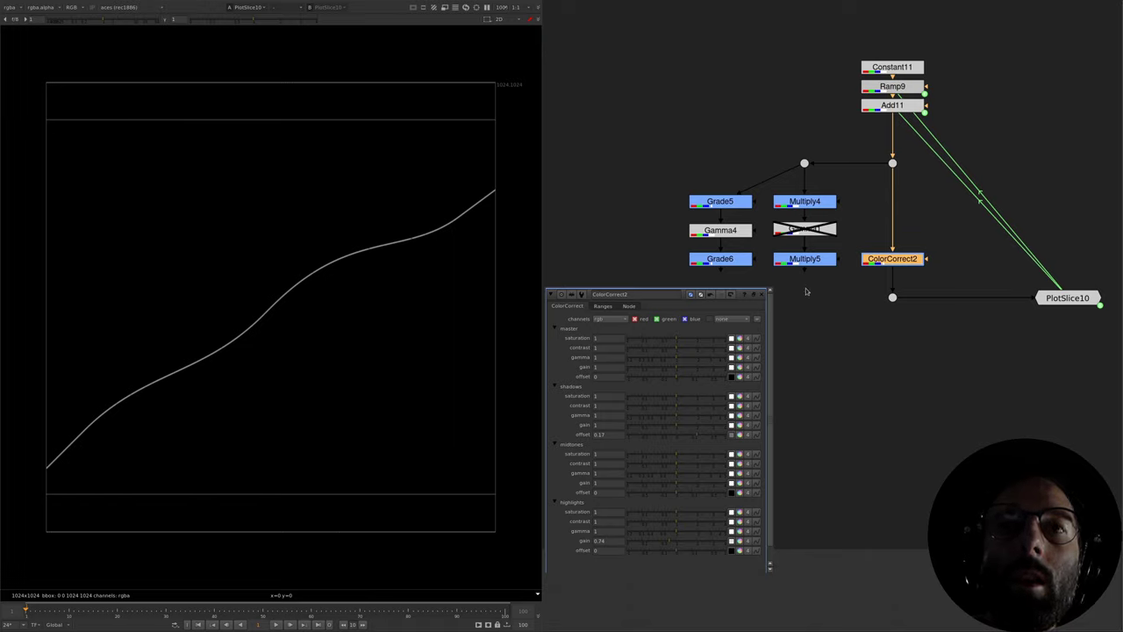
click(594, 308)
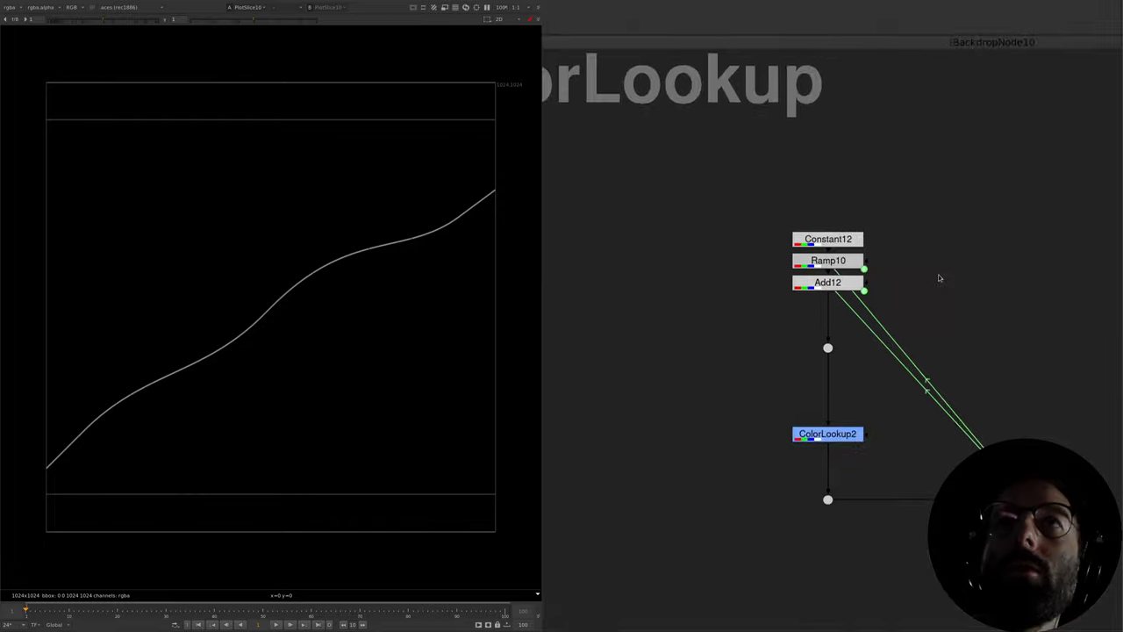
- View Add12 and PlotSlice11 in the ColorLookup section, and open ColorLookup2's properties
middle_drag(937, 273, 986, 217)
key(1)
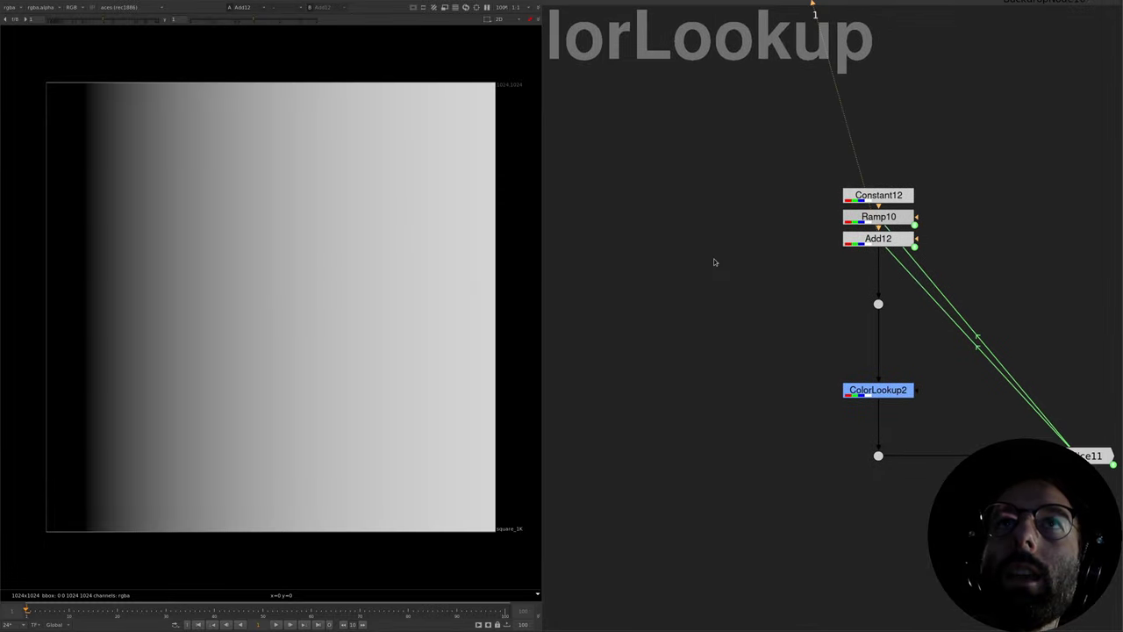
middle_drag(407, 330, 369, 279)
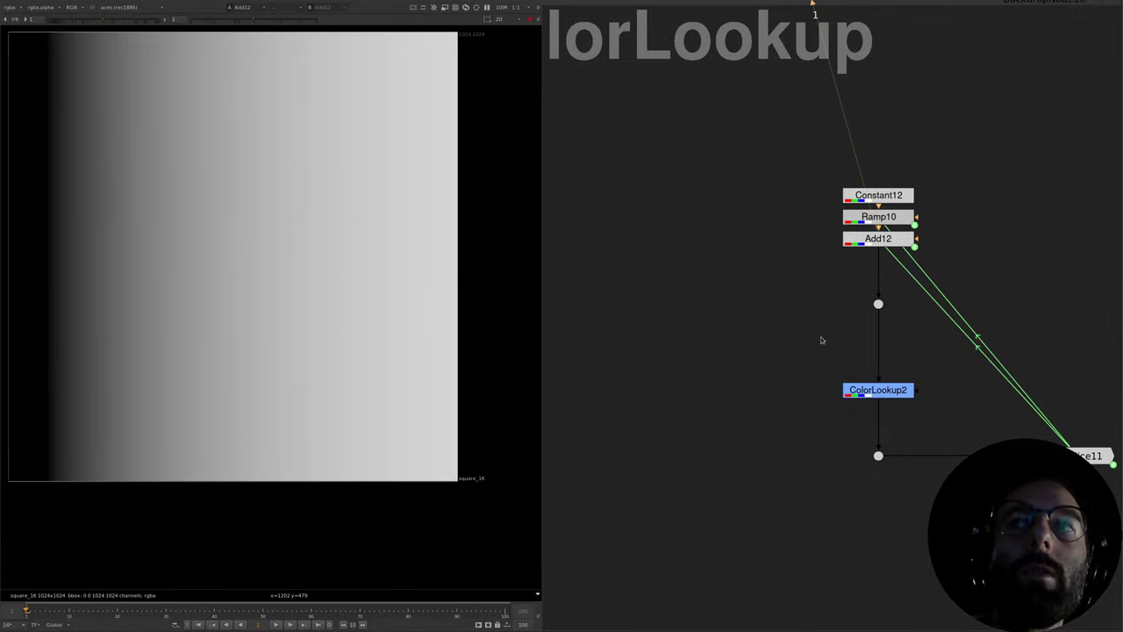
middle_drag(866, 348, 796, 294)
scroll(798, 294, down, 3)
drag(989, 319, 906, 379)
key(1)
double_click(805, 320)
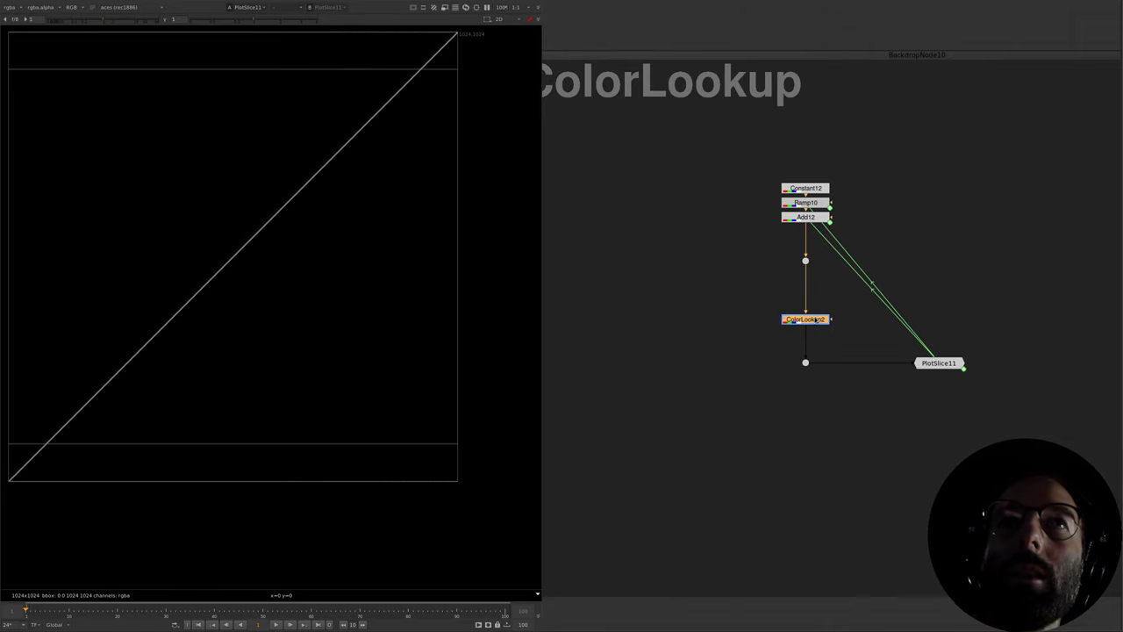
- Add a point at about 0.51 on ColorLookup2's master curve, try lowering the upper end point, and return it to 1
click(574, 257)
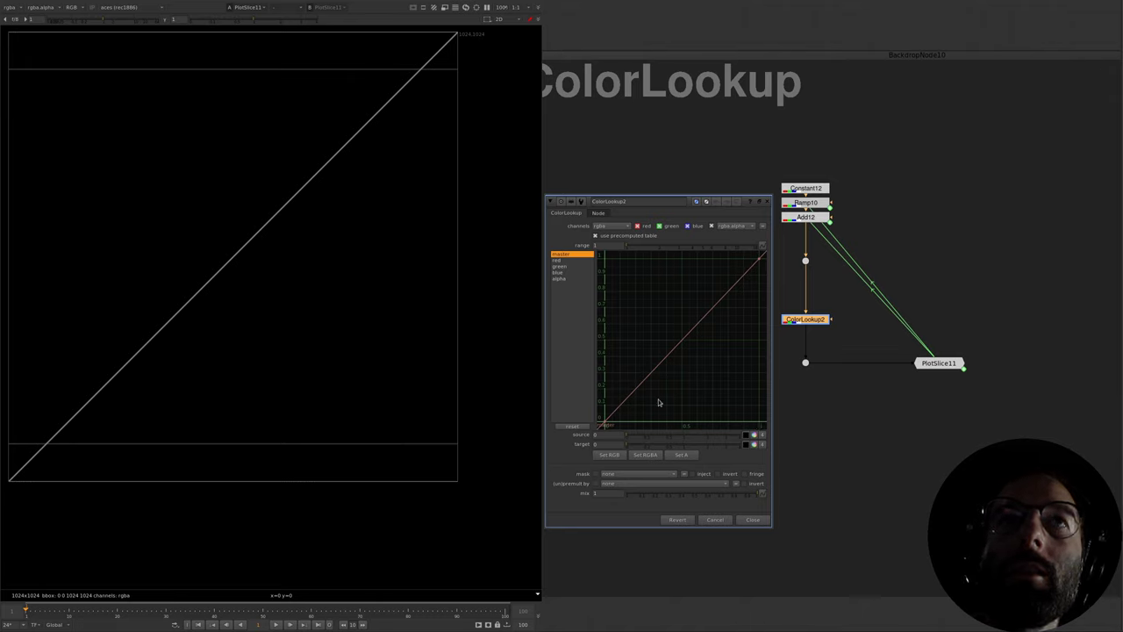
ctrl+alt+click(683, 341)
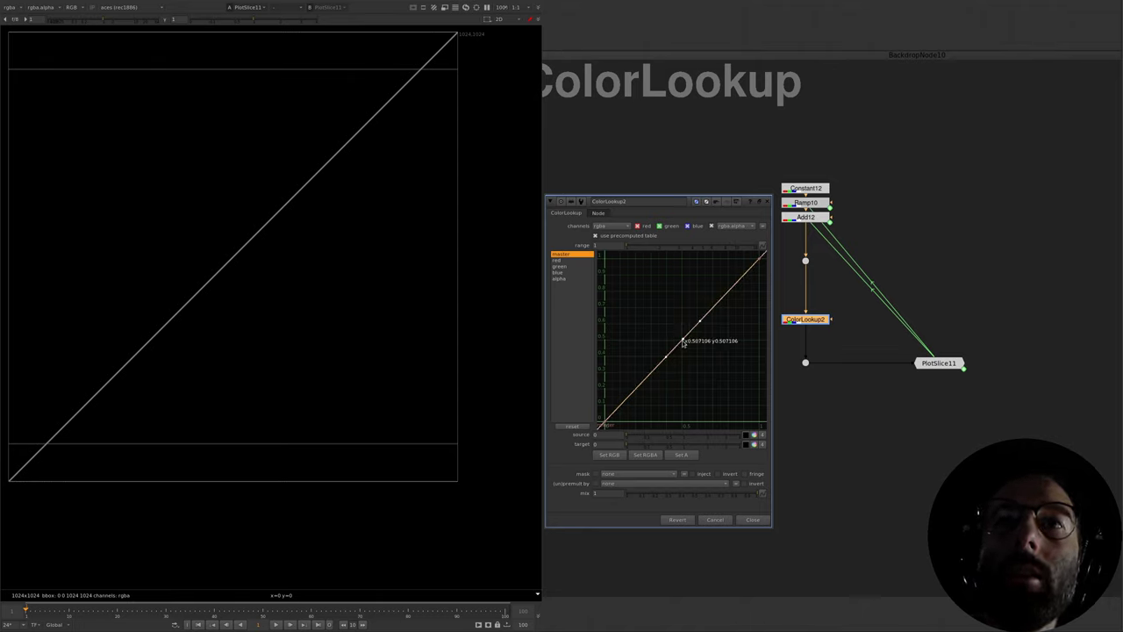
click(755, 293)
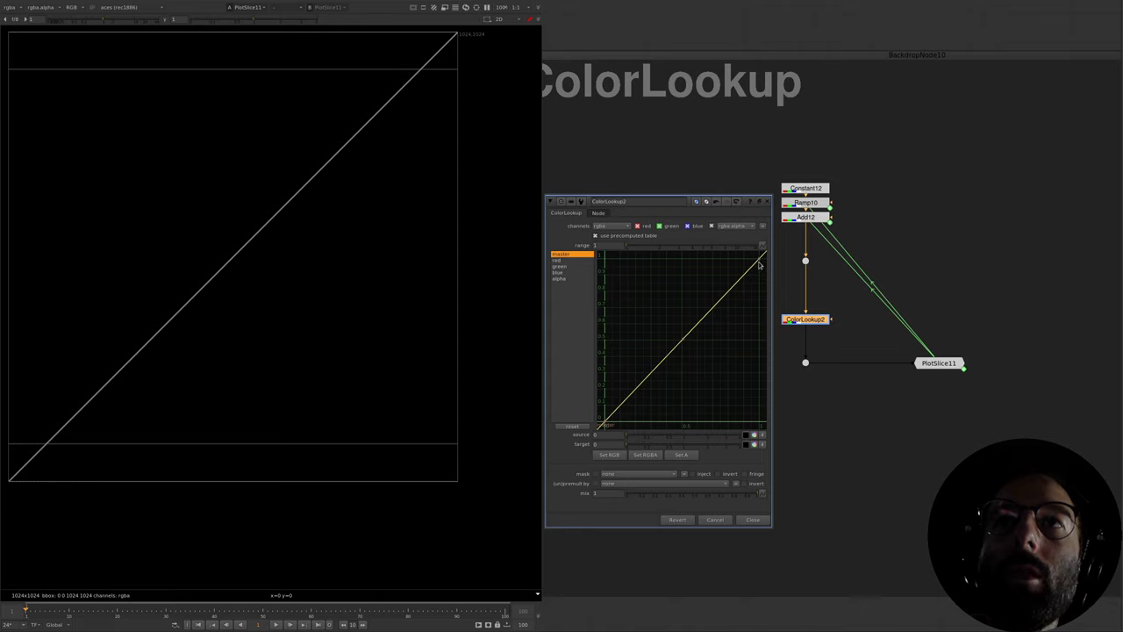
drag(759, 258, 762, 313)
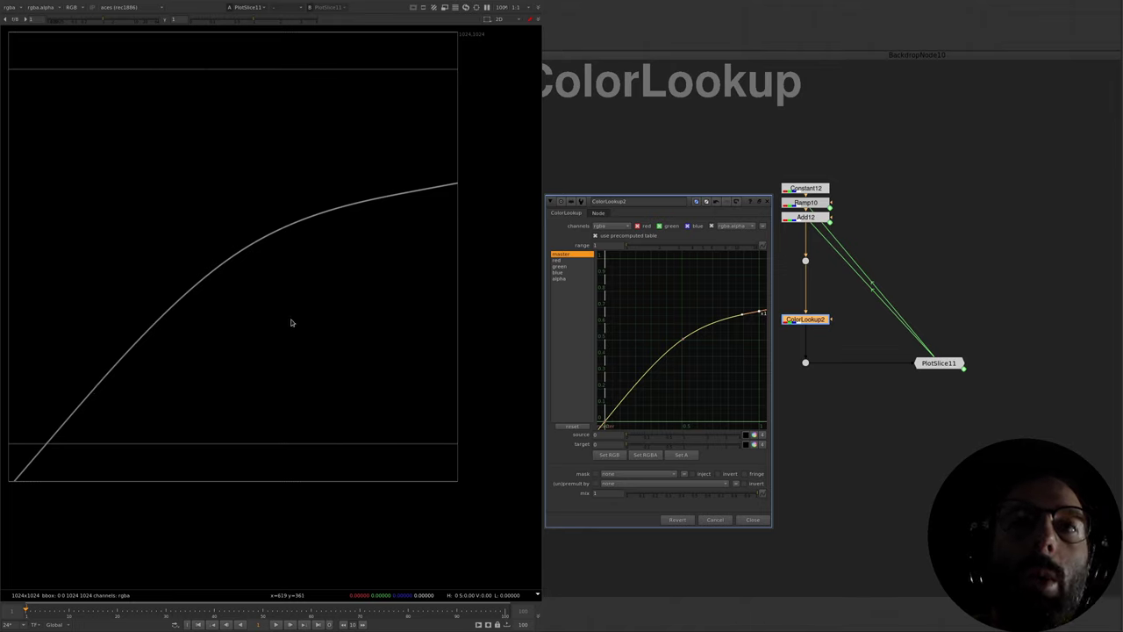
mouse_move(602, 419)
mouse_down()
mouse_move(602, 376)
mouse_move(603, 425)
mouse_up()
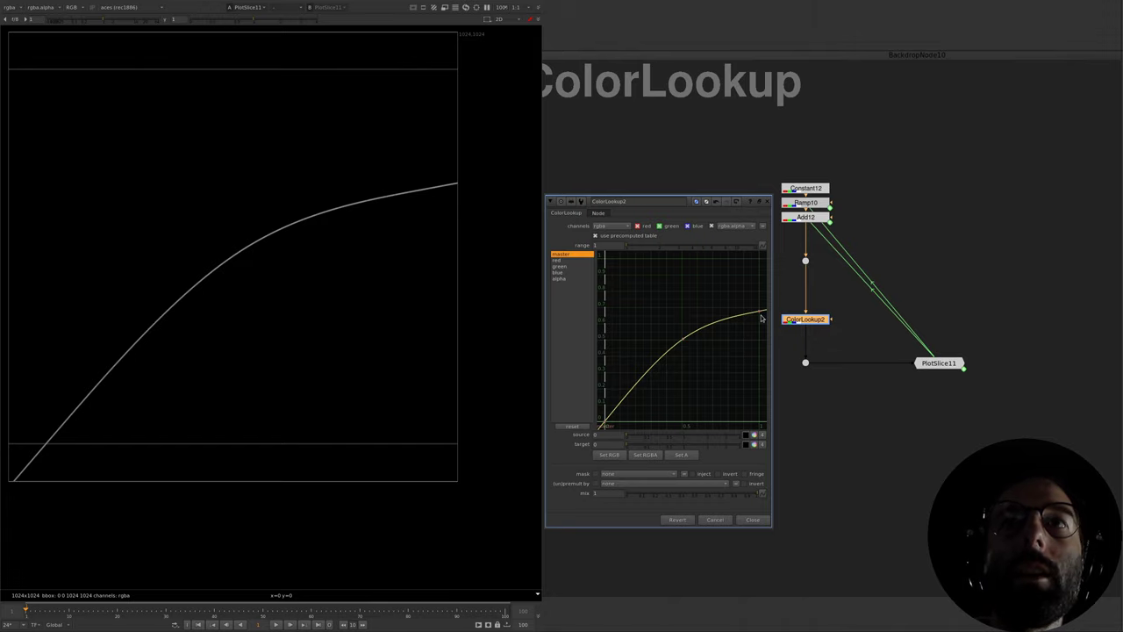
drag(761, 314, 761, 256)
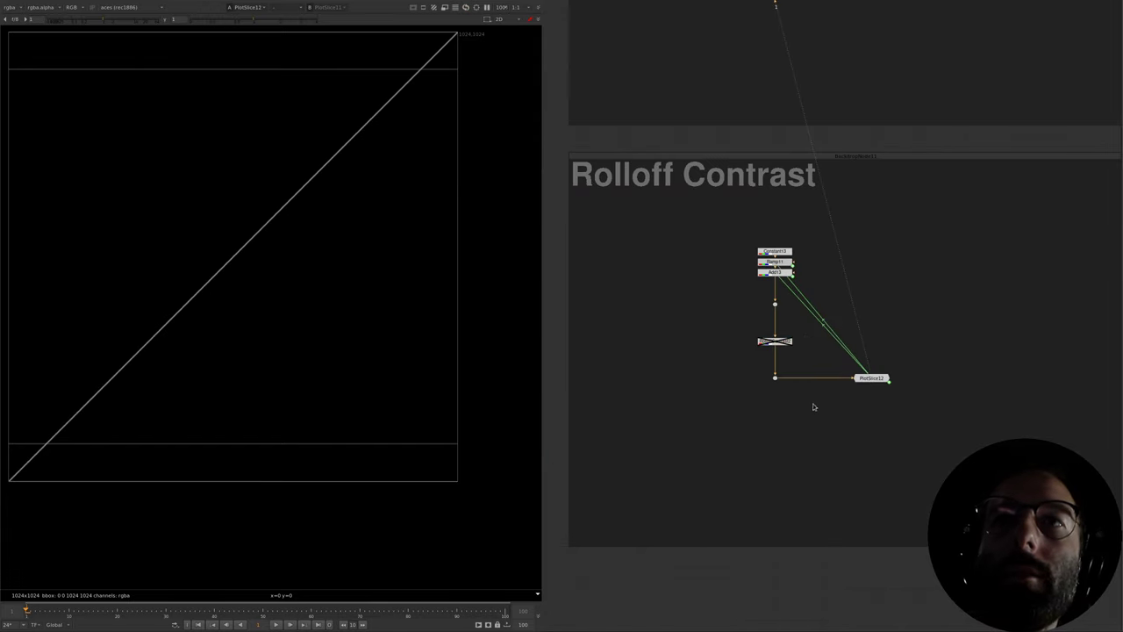
- View PlotSlice12 in the Rolloff Contrast section, toggle RolloffContrast2 until it is enabled, and open its properties
click(815, 398)
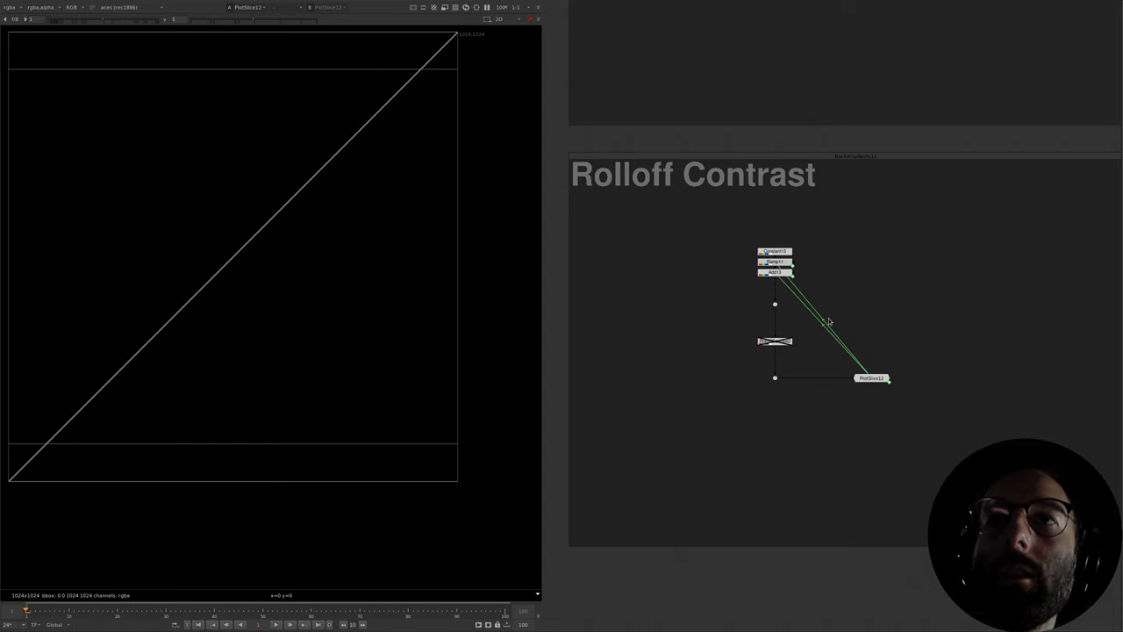
drag(871, 307, 736, 360)
key(d)
key(d)
key(d)
key(d)
key(d)
double_click(783, 344)
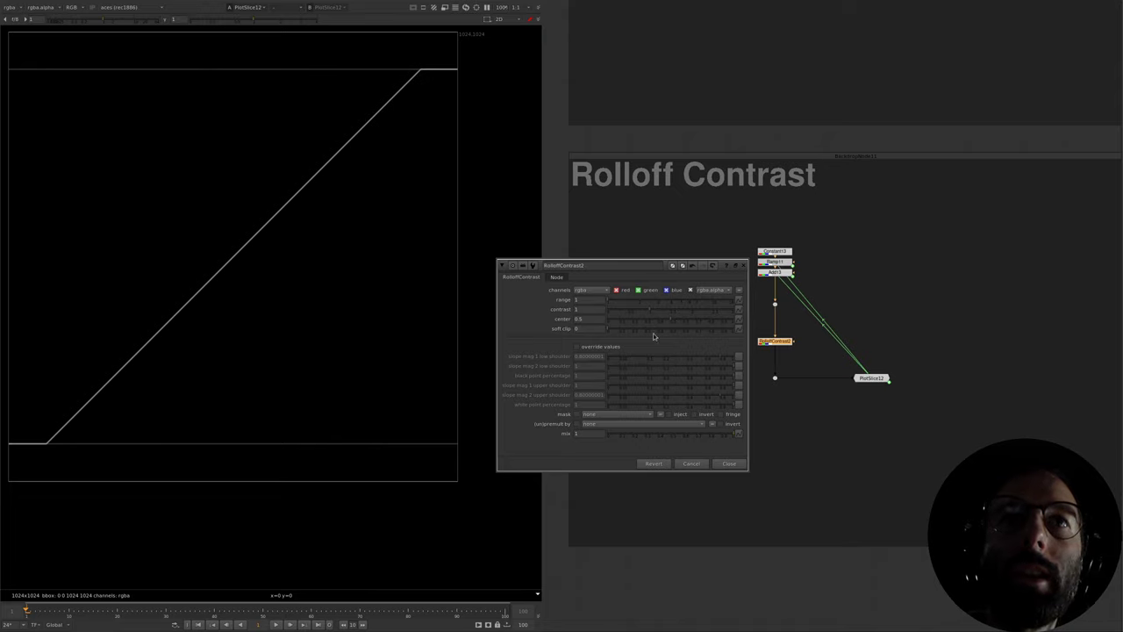
- Set RolloffContrast2's contrast to 1.82 and soft clip to 0.595 with PlotSlice12 in the viewer
drag(653, 333, 706, 392)
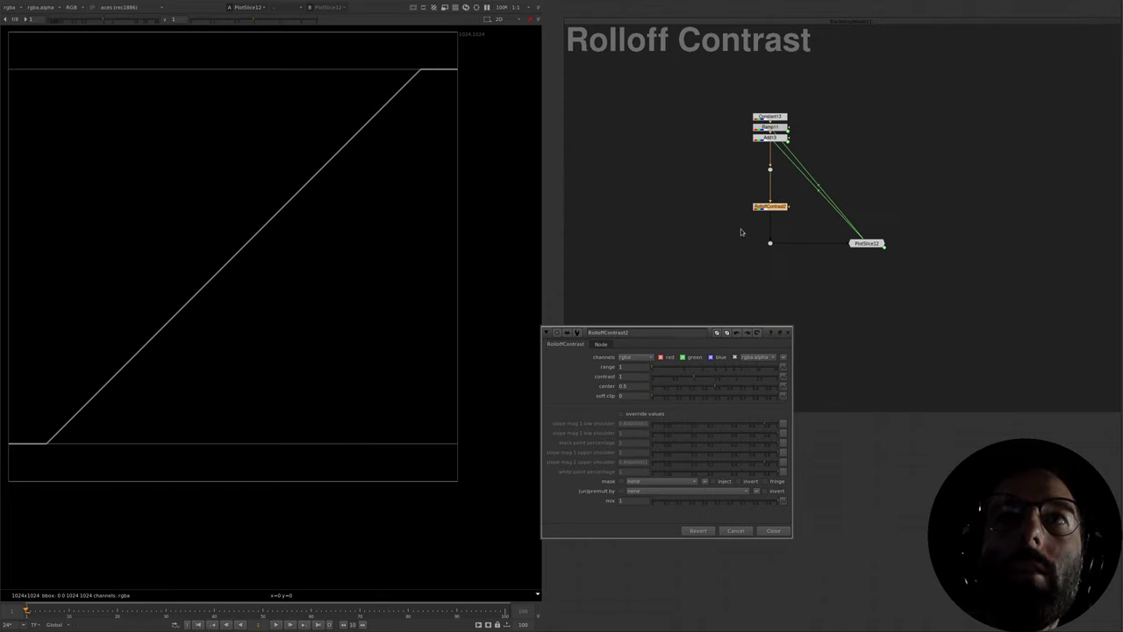
drag(722, 366, 667, 350)
key(1)
key(ctrl+z)
drag(888, 207, 816, 274)
key(1)
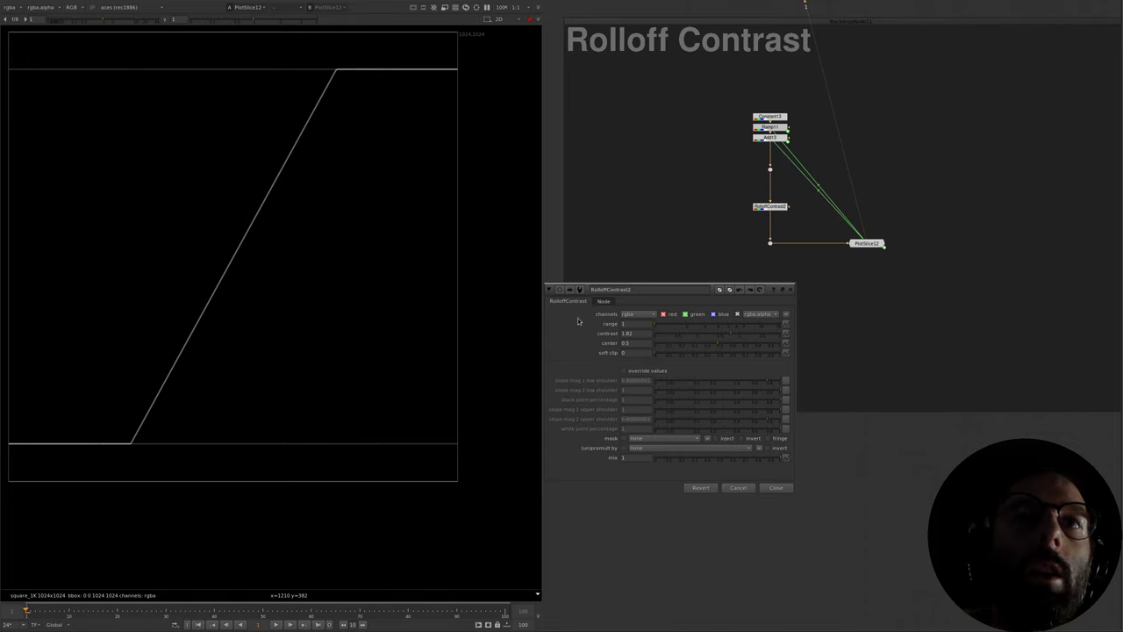
drag(658, 350, 727, 354)
click(593, 216)
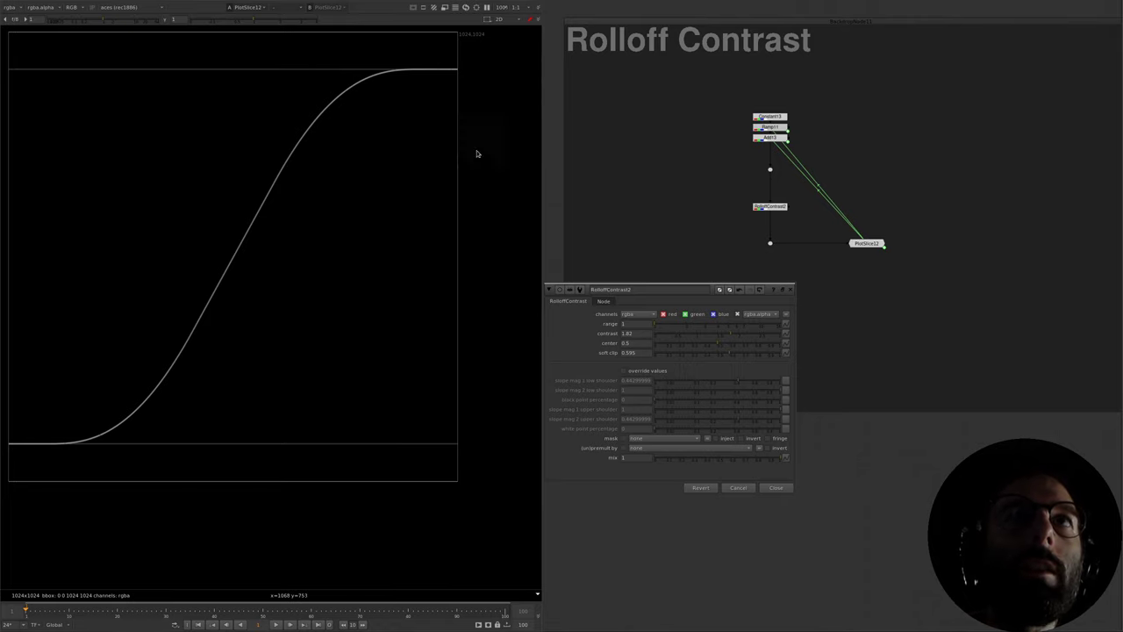
- Switch to the browser and open the Cinematic Color: From Your Monitor to the Big Screen PDF, slightly enlarged
key(alt+Tab)
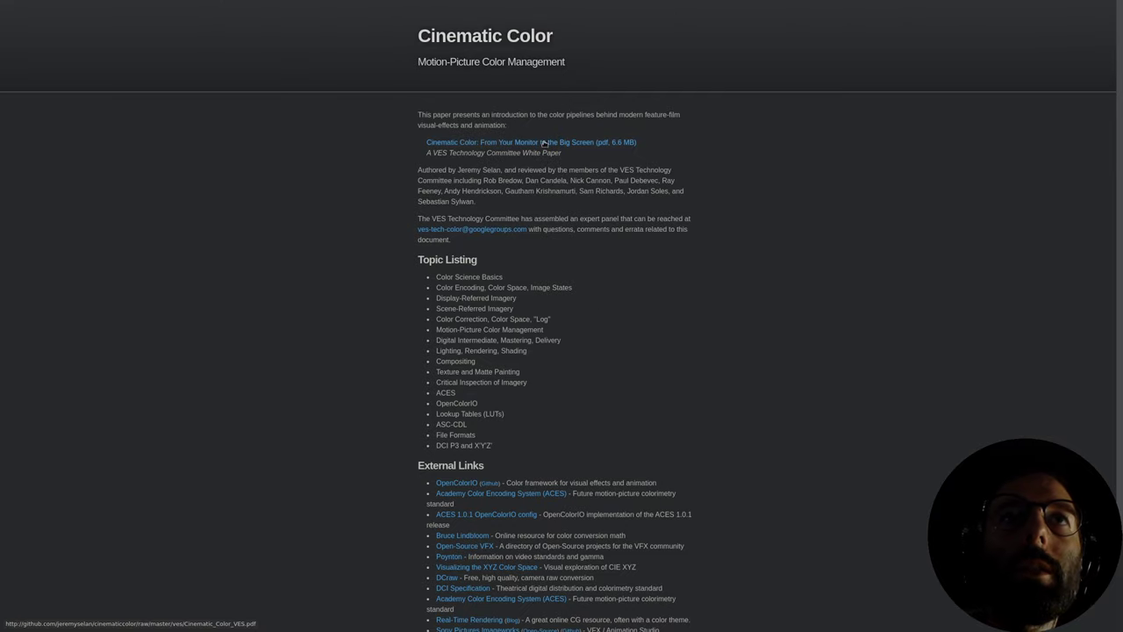
click(566, 142)
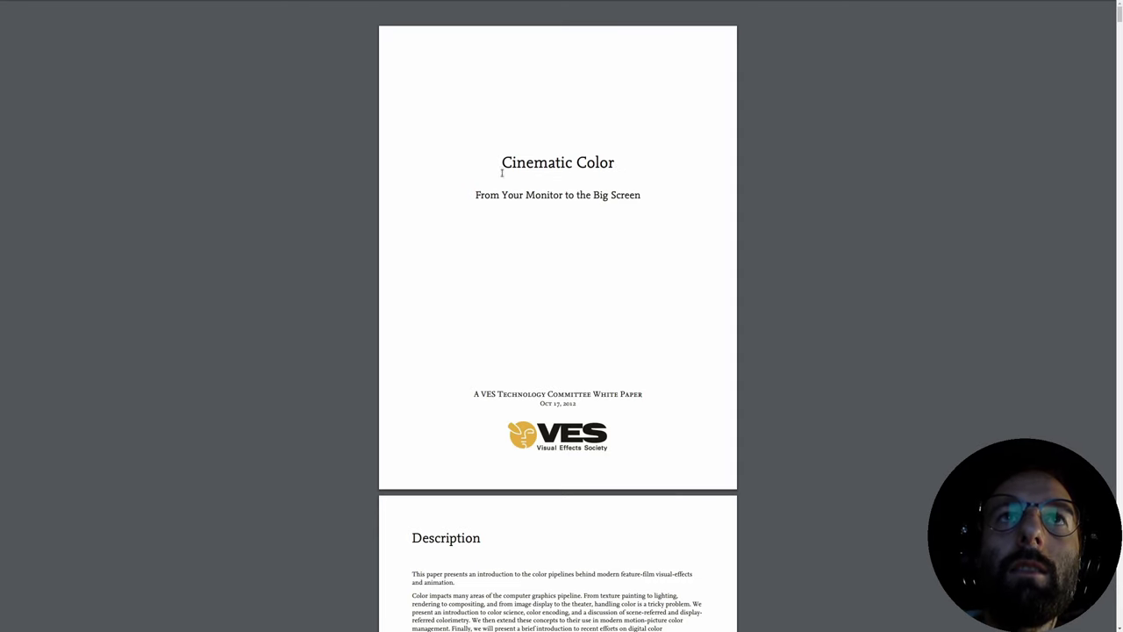
ctrl+scroll(528, 181, up, 1)
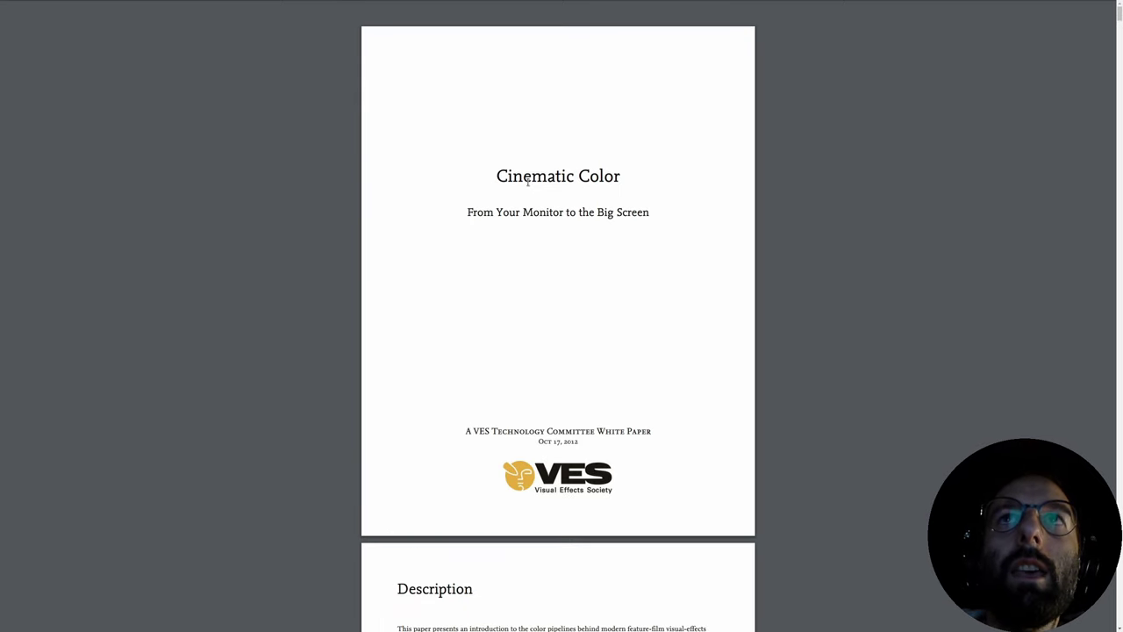
- Browse the Cinematic Color PDF to A Plea for Precise Terminology and highlight the sentence about the "S-shaped" view transform
scroll(591, 279, down, 5)
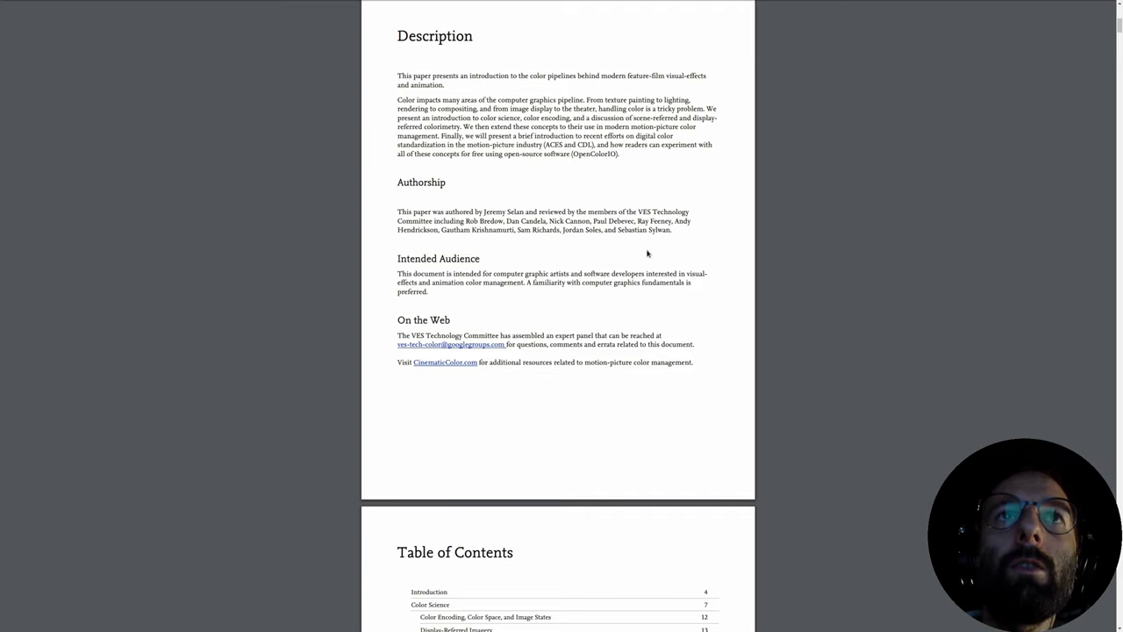
scroll(672, 299, down, 5)
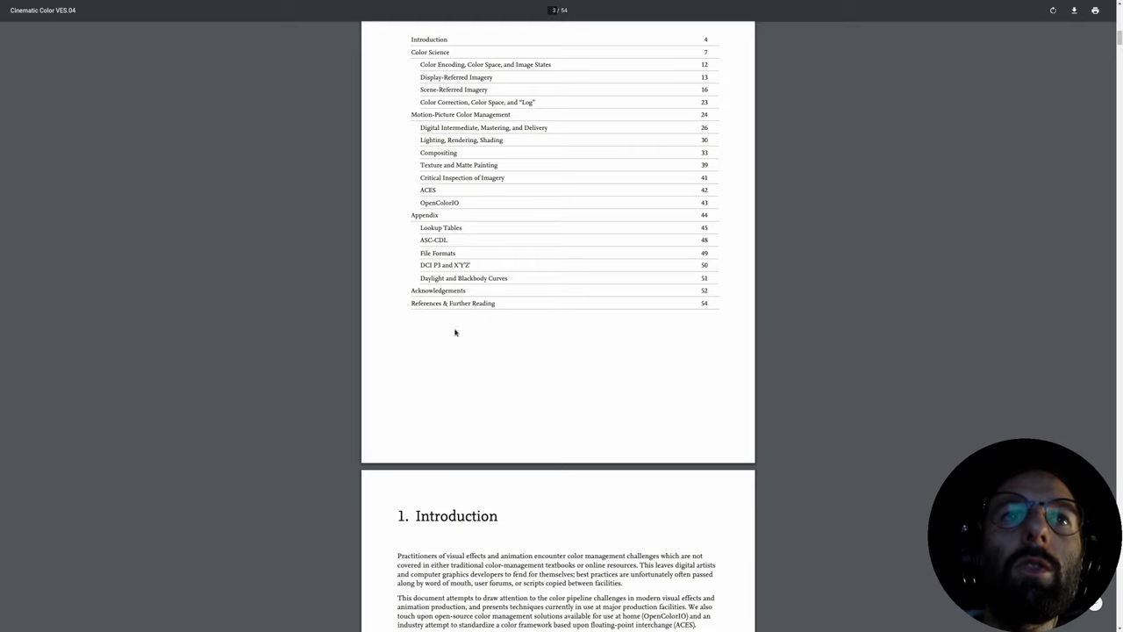
scroll(774, 369, down, 4)
scroll(752, 523, down, 18)
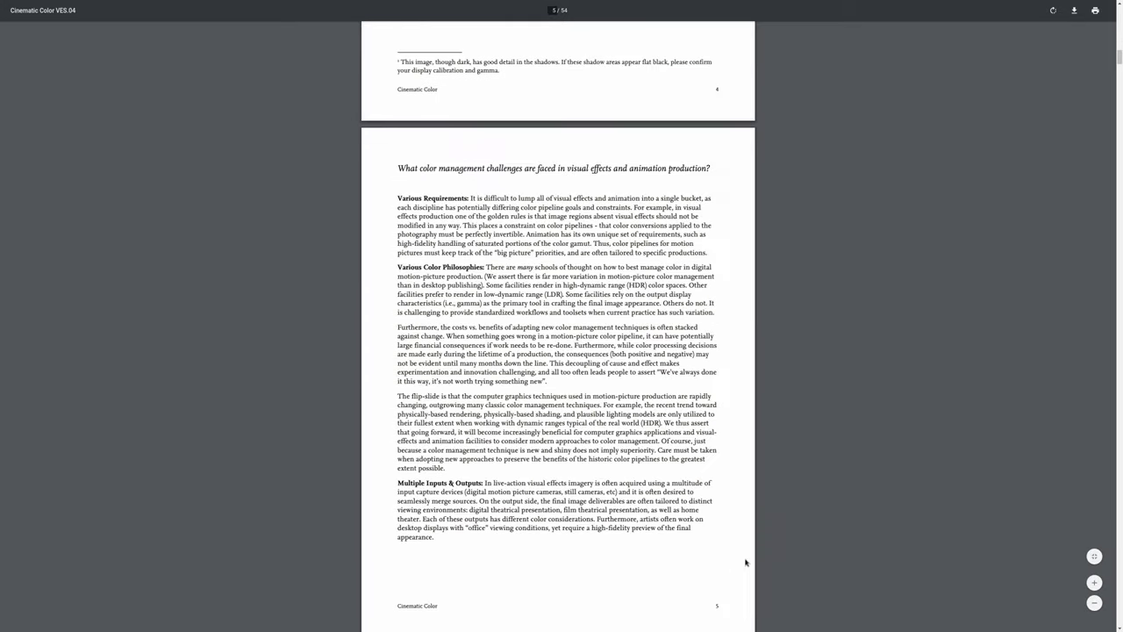
scroll(728, 544, down, 10)
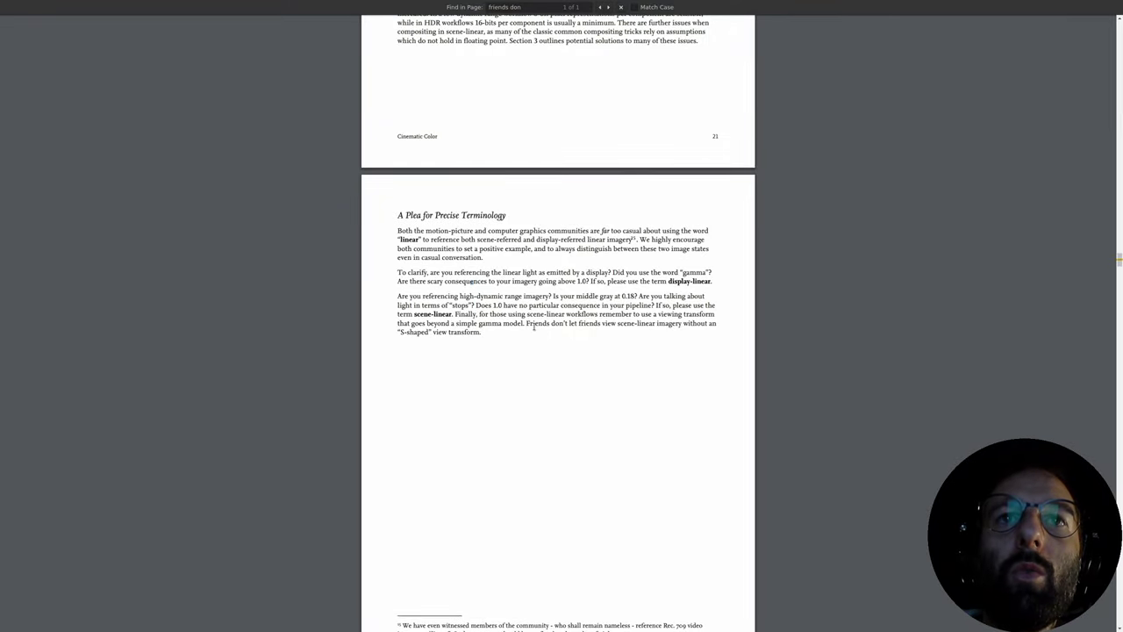
drag(527, 323, 491, 343)
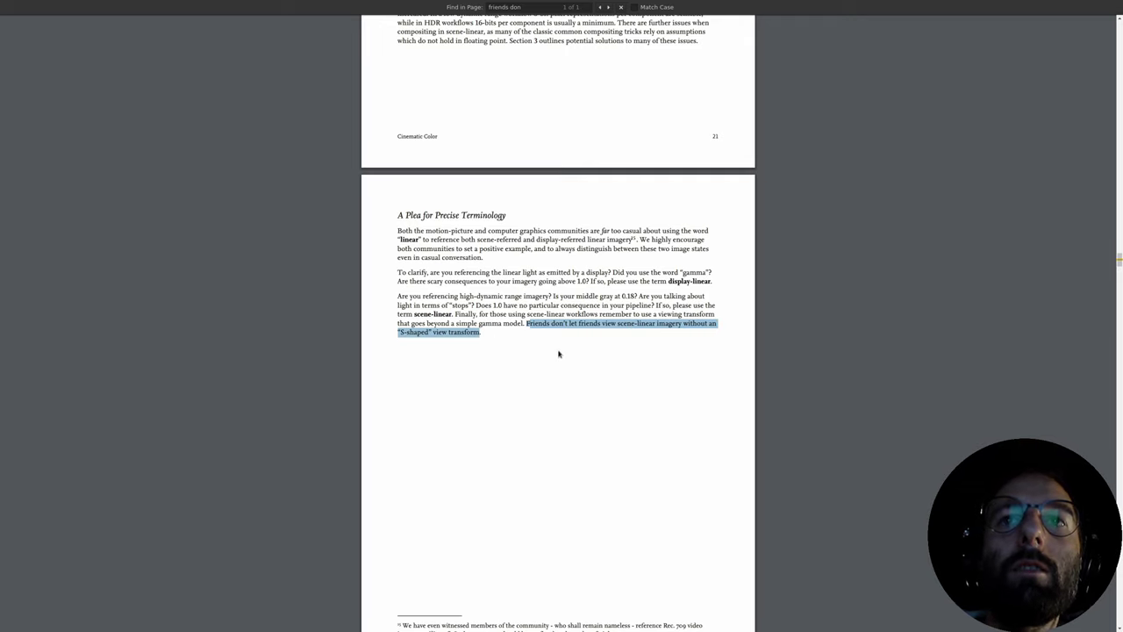
click(530, 338)
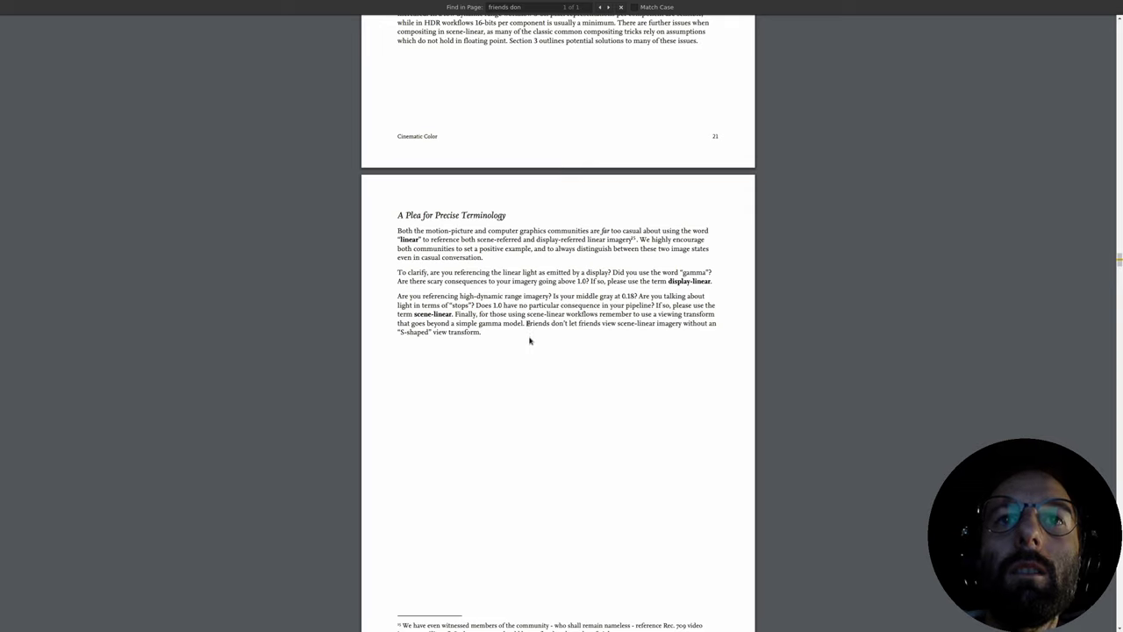
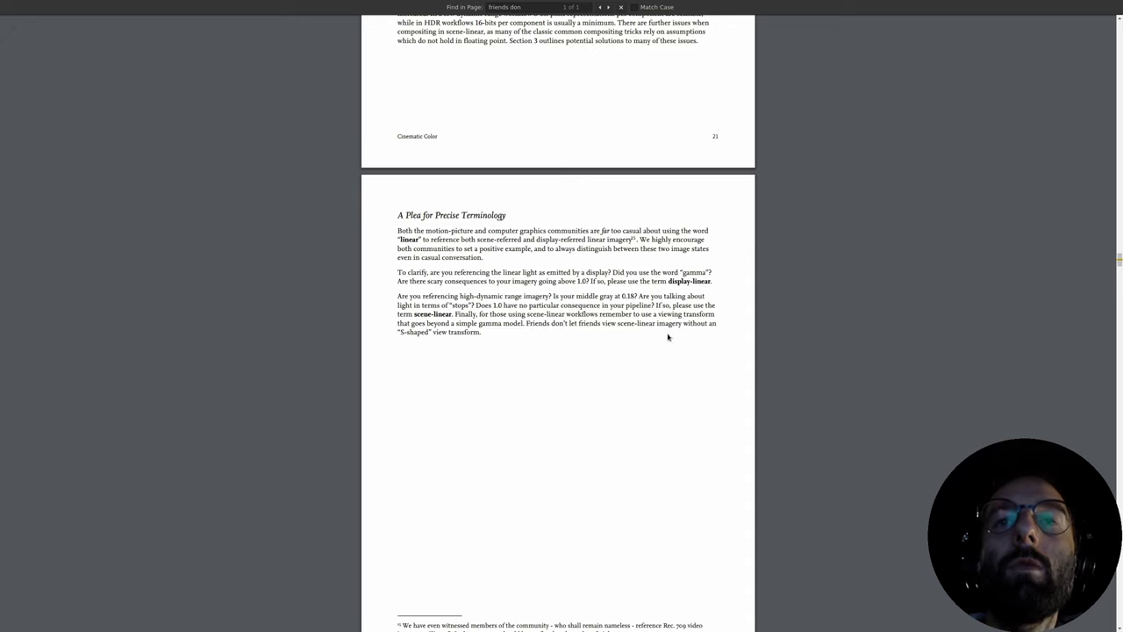
- Switch back to Nuke and insert a Log2Shaper node above RolloffContrast2, with the Read1 plate placed beside the chain
key(alt+Tab)
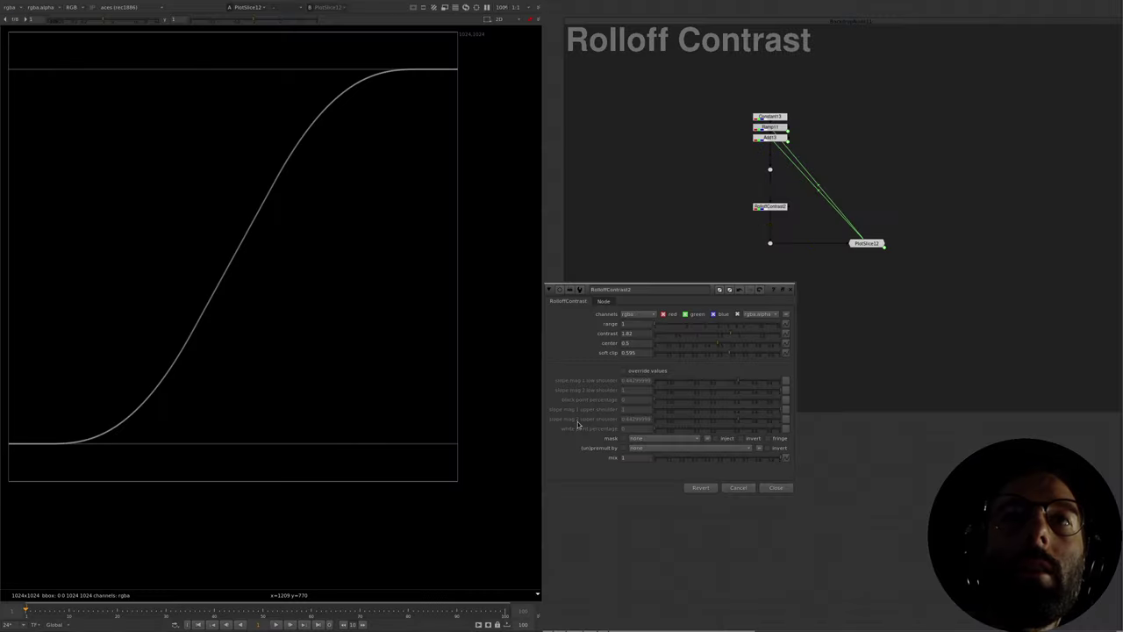
mouse_move(849, 194)
middle_down()
mouse_move(833, 383)
mouse_move(860, 204)
middle_up()
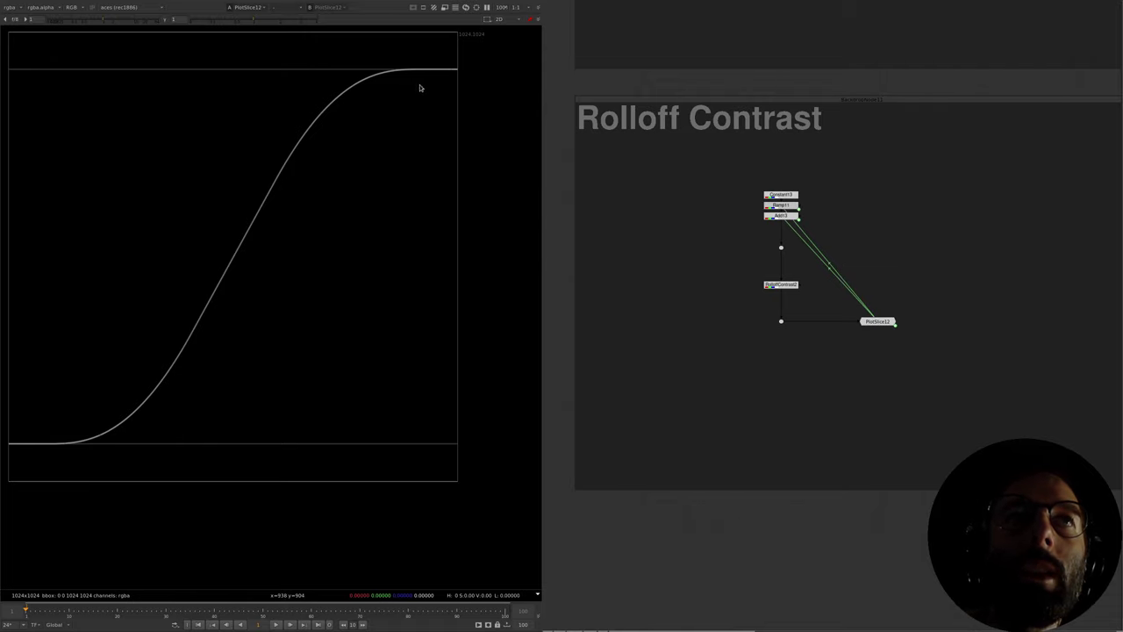
scroll(818, 251, up, 3)
middle_drag(779, 298, 850, 278)
drag(854, 293, 680, 352)
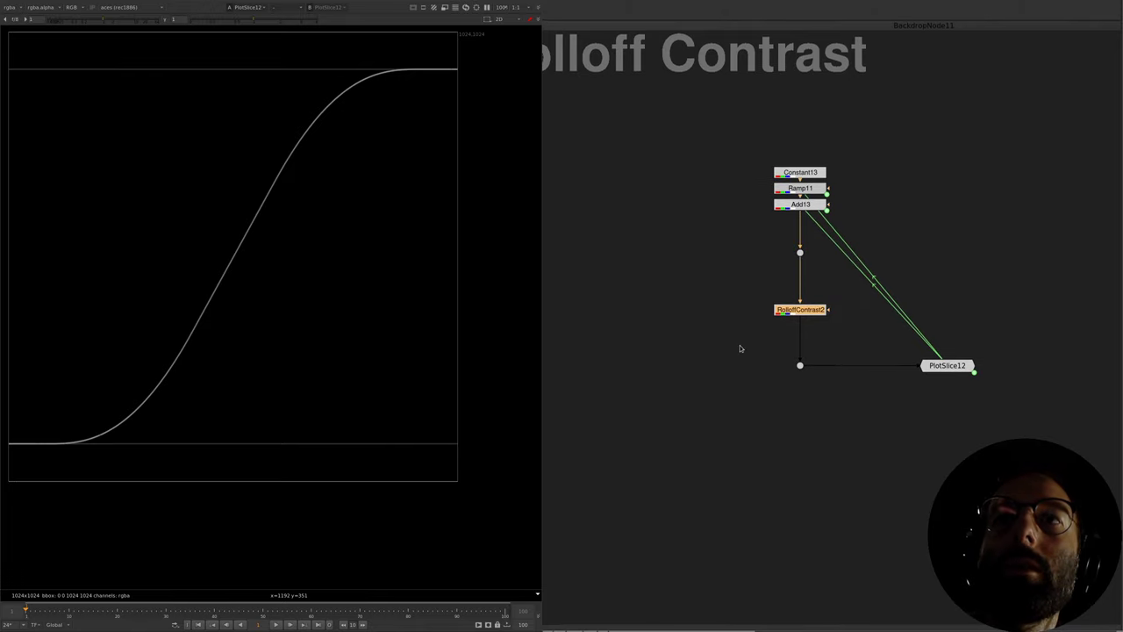
scroll(739, 345, down, 5)
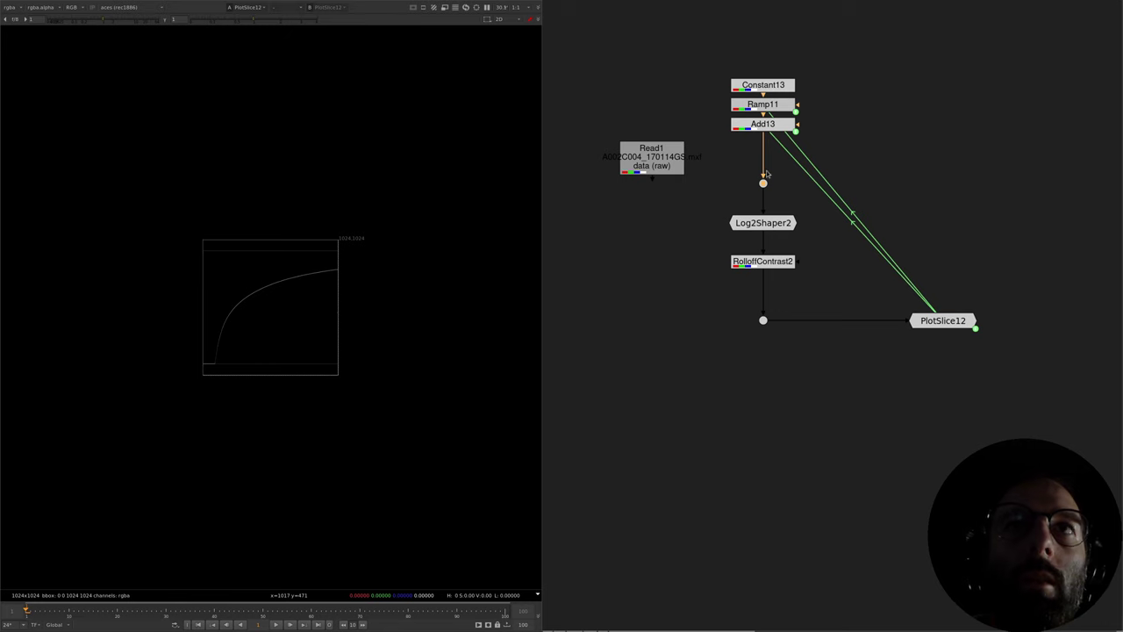
- View the Read1 plate with the viewer process set to raw (rec1886), and check Read1's properties
mouse_move(664, 174)
mouse_down()
mouse_move(664, 212)
mouse_move(664, 173)
mouse_up()
key(1)
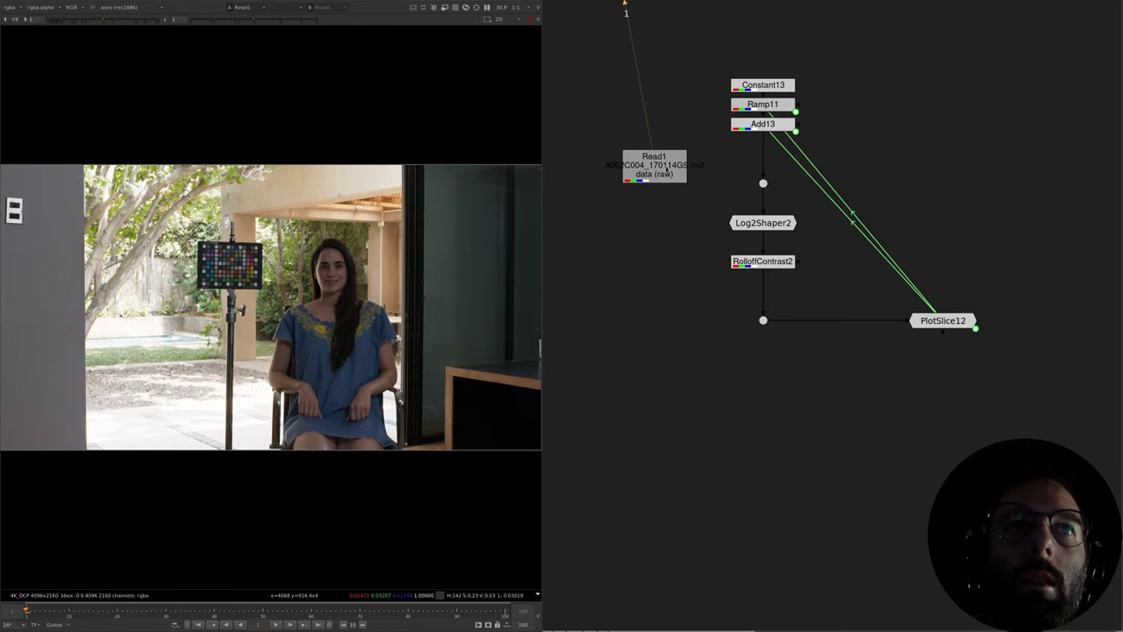
click(673, 174)
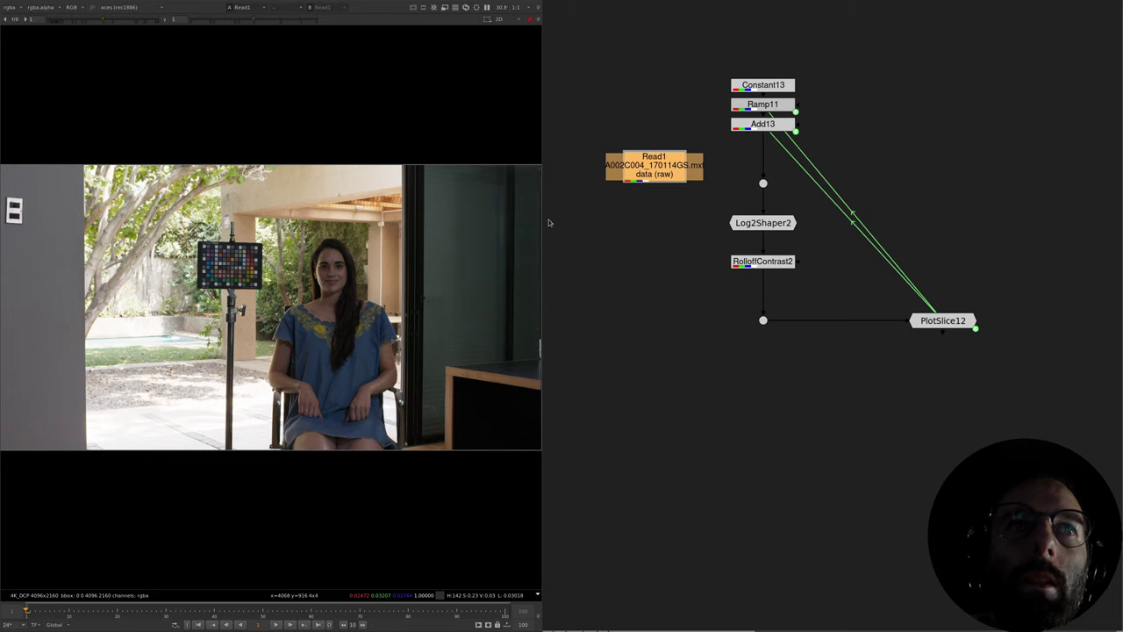
click(133, 8)
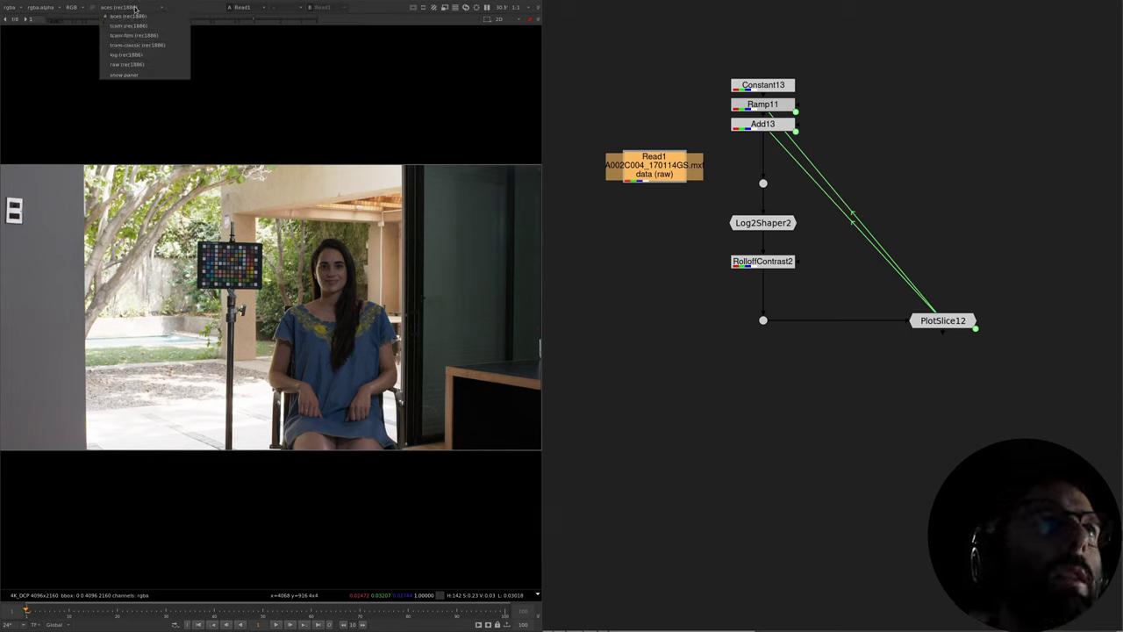
click(127, 65)
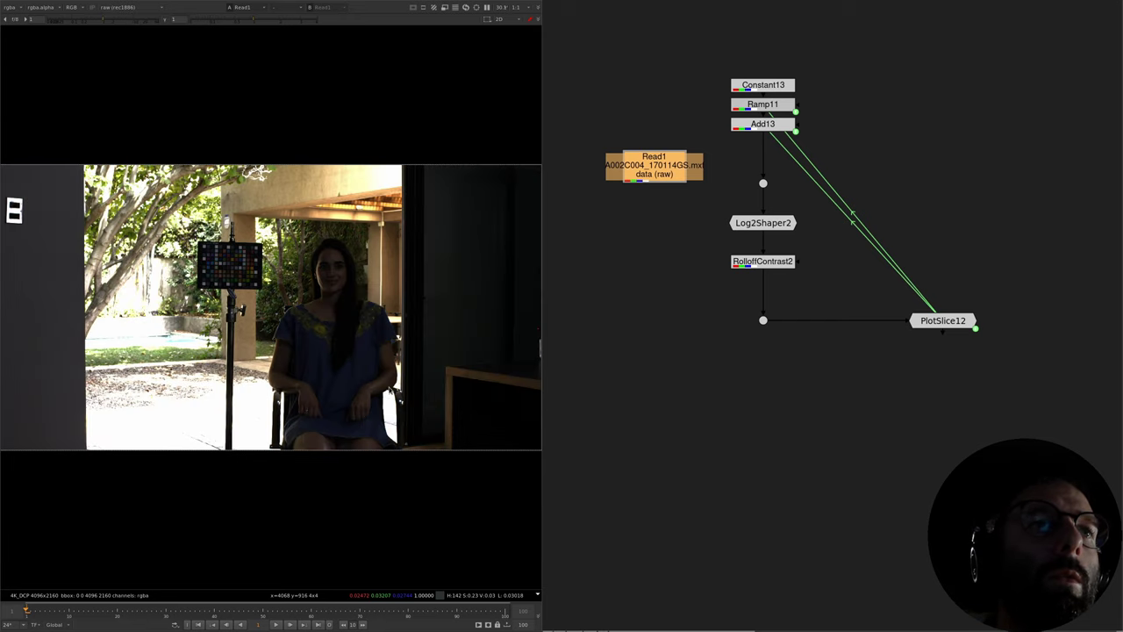
double_click(628, 179)
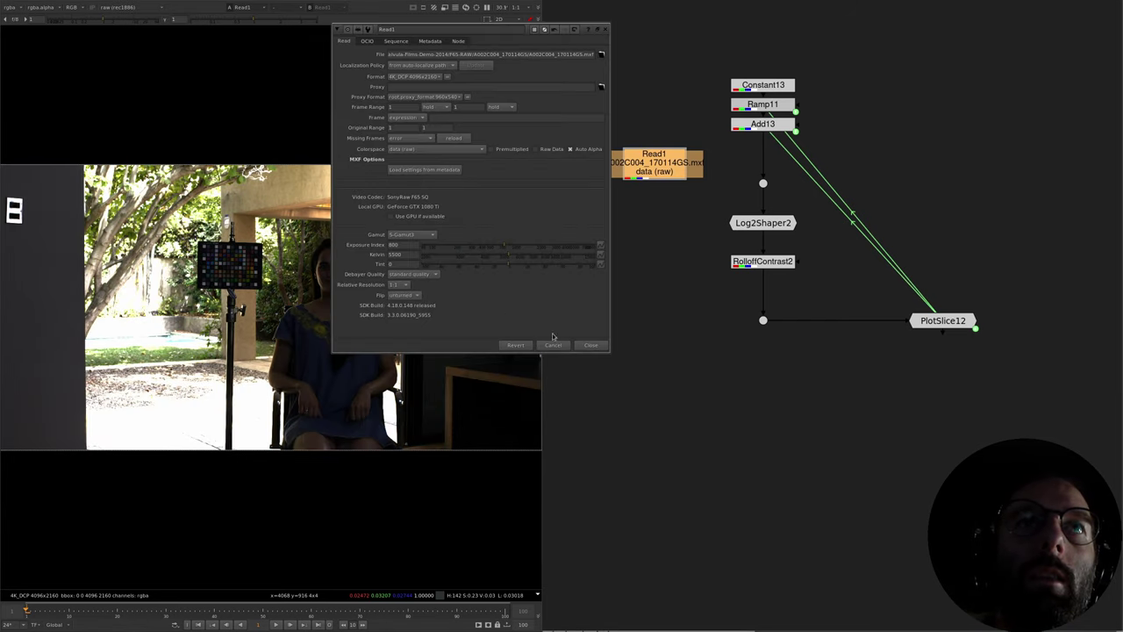
click(592, 345)
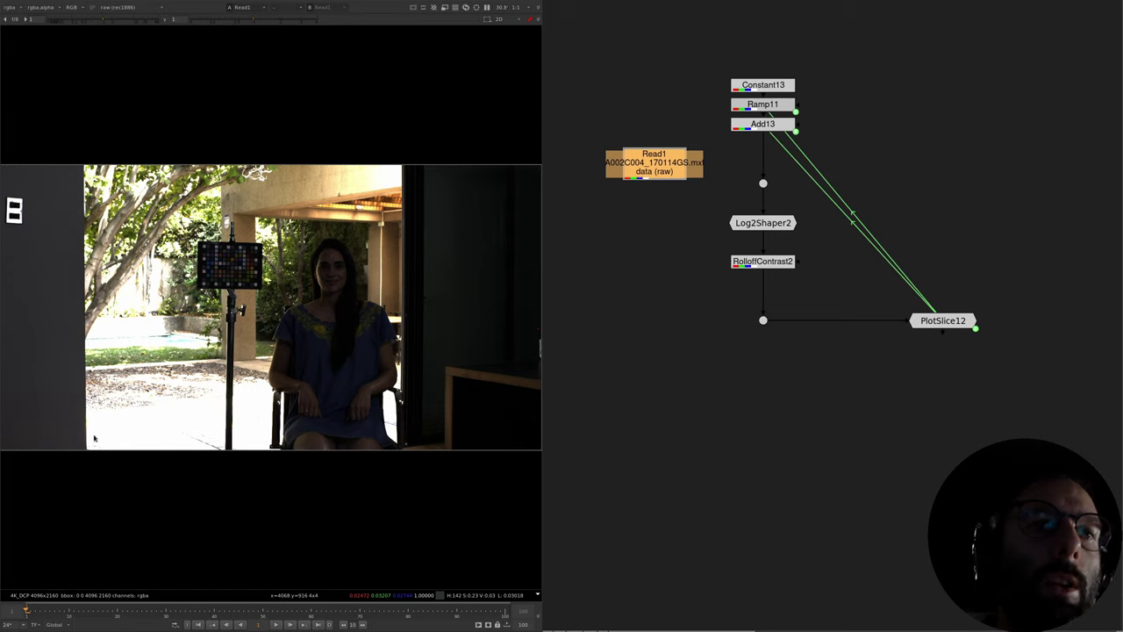
- Connect Log2Shaper2's input to Read1 and view Log2Shaper2
mouse_move(99, 20)
mouse_down()
mouse_move(54, 25)
mouse_move(162, 25)
mouse_move(103, 25)
mouse_up()
click(763, 223)
drag(769, 197, 686, 181)
key(1)
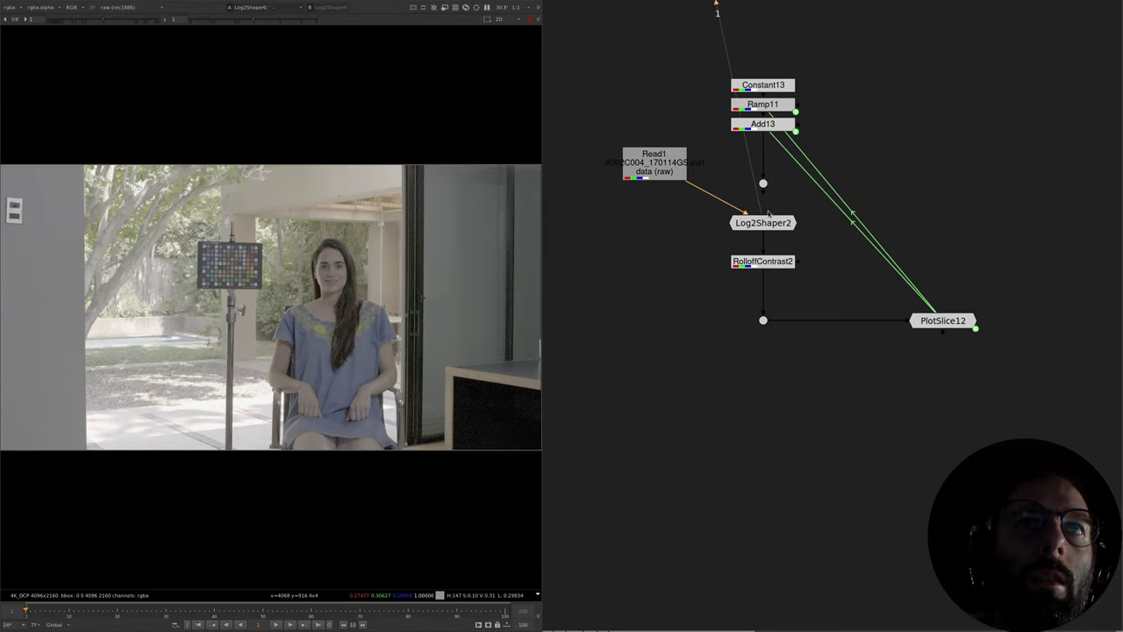
- Add a PlotWaveform node connected to Log2Shaper2's output
key(ctrl)
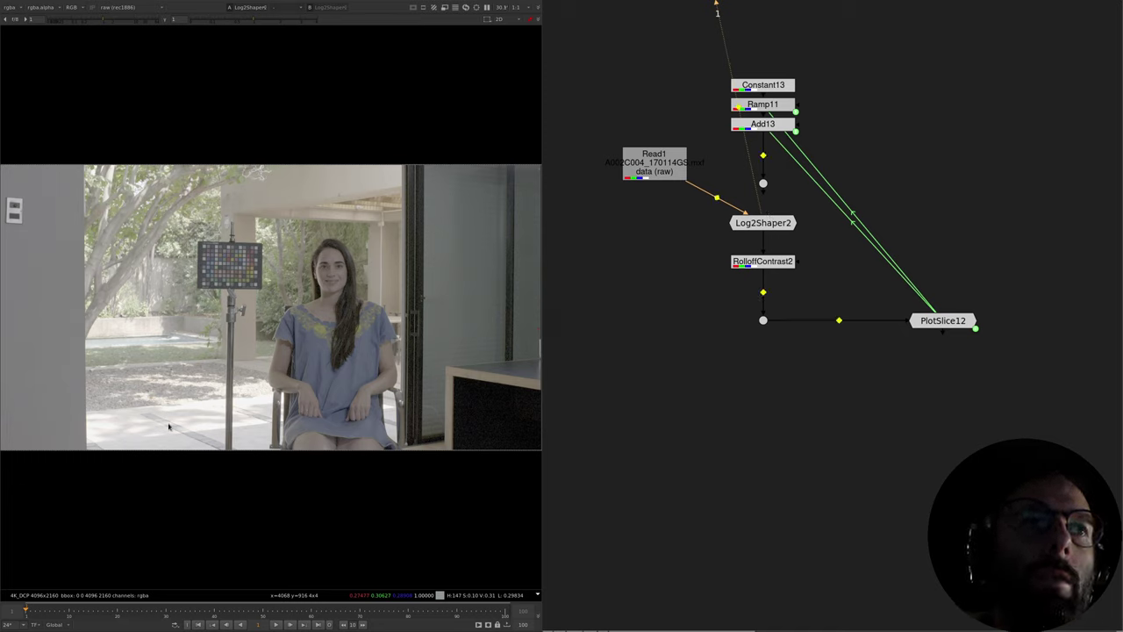
key(Tab)
text(plotwave)
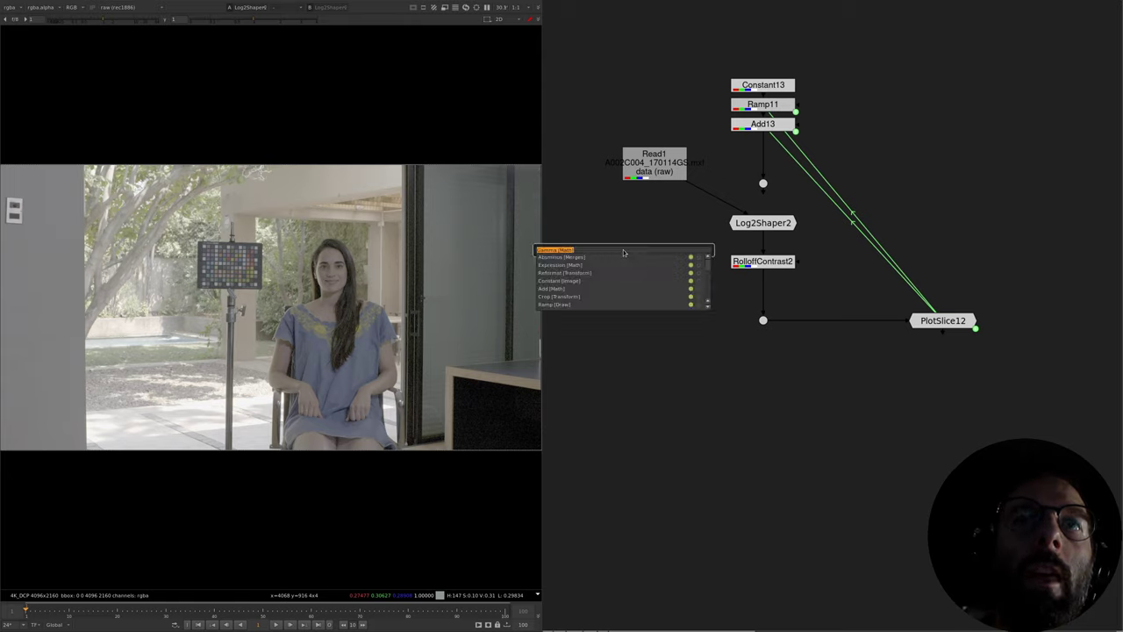
key(Return)
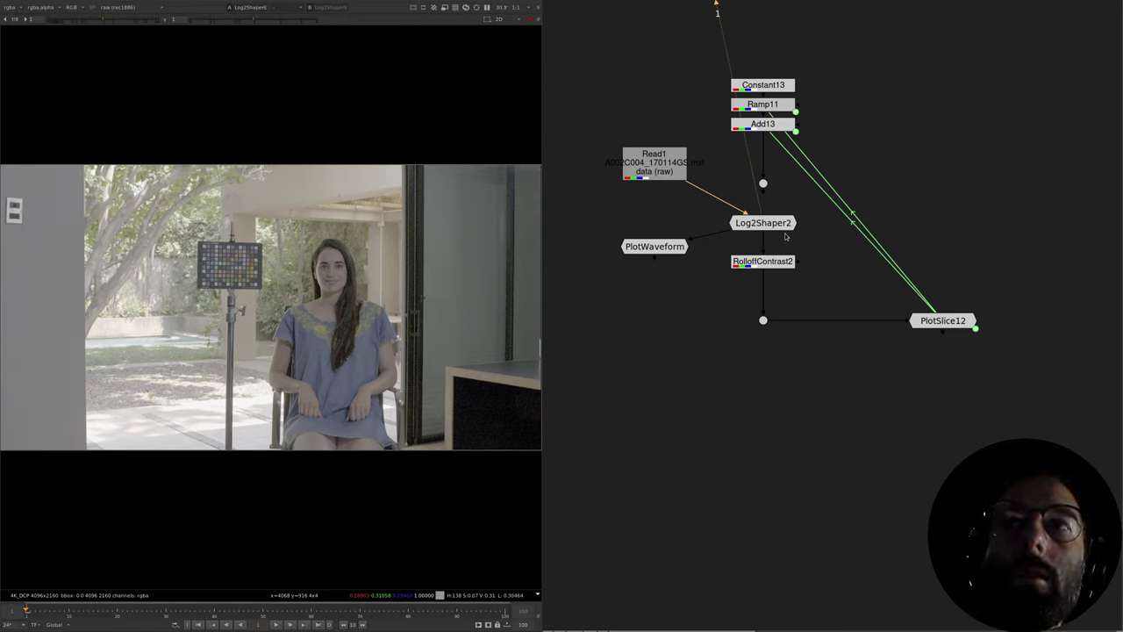
- View the Dot below RolloffContrast2 to see the contrast applied to the log-encoded plate
drag(873, 233, 705, 284)
key(1)
key(1)
drag(778, 296, 695, 364)
key(1)
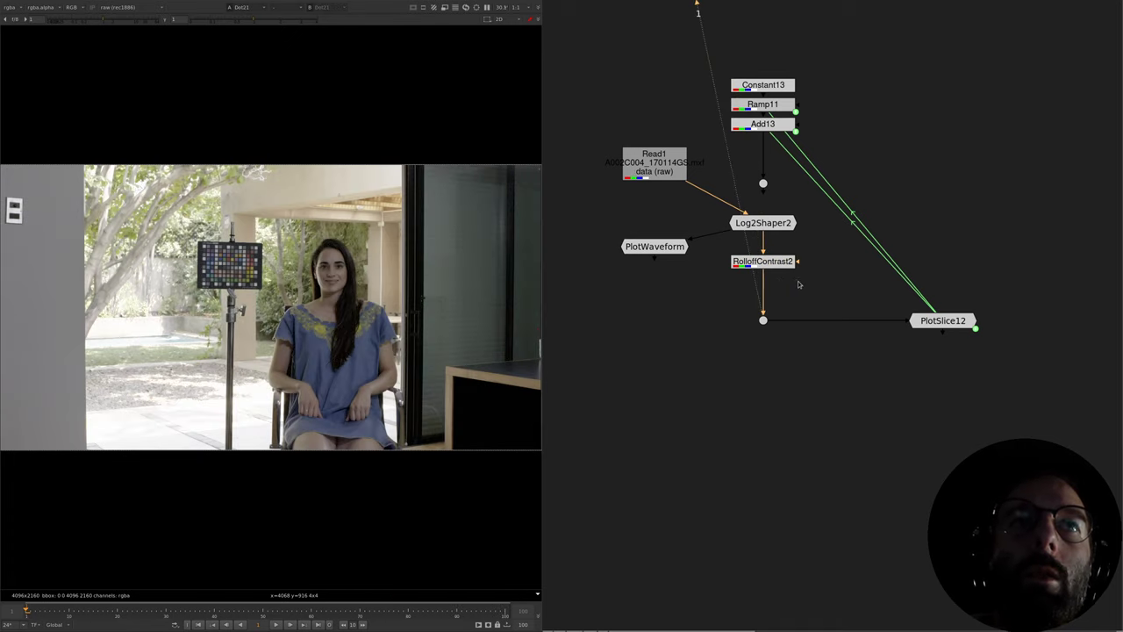
- Set RolloffContrast2's contrast to 1.8, center to 0.53 and soft clip to 1, and enable override values
click(777, 258)
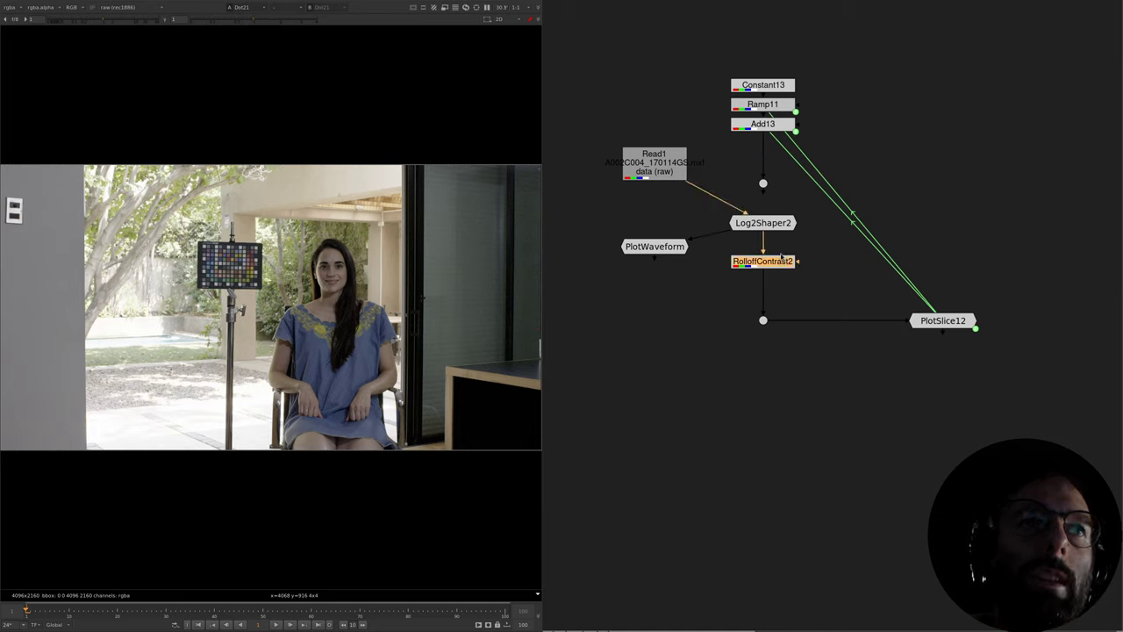
double_click(779, 260)
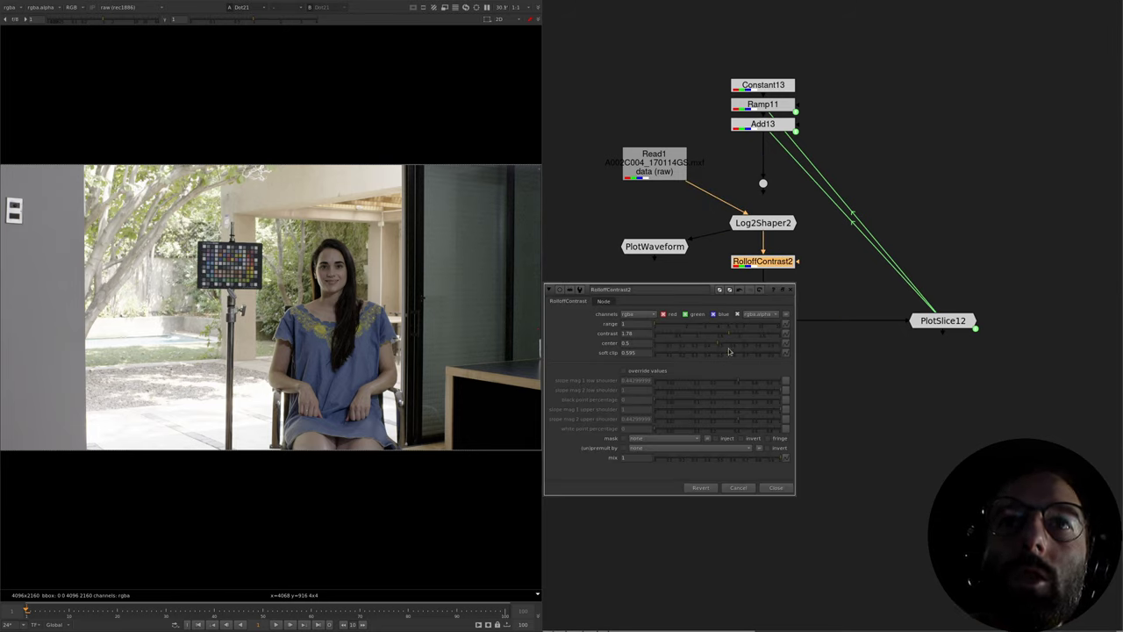
mouse_move(730, 353)
mouse_down()
mouse_move(673, 356)
mouse_move(747, 363)
mouse_move(705, 337)
mouse_move(729, 339)
mouse_up()
click(656, 369)
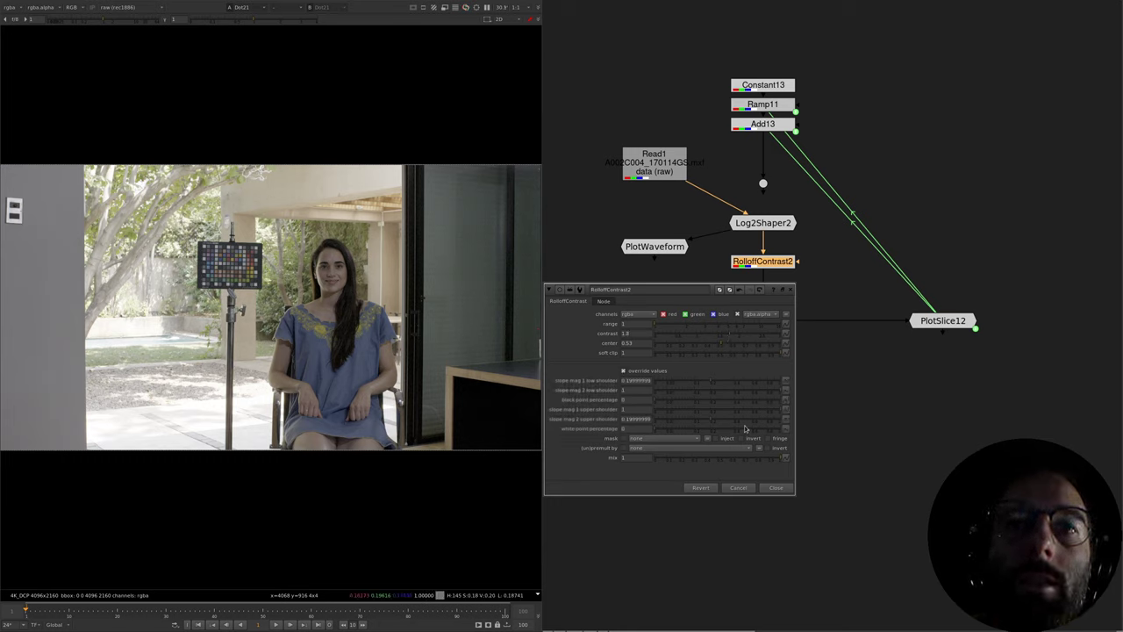
- Set RolloffContrast2's slope mag 1 low shoulder to 0.77, undo the last trial adjustments, and close the properties
drag(798, 402, 764, 383)
key(ctrl+z)
key(ctrl+z)
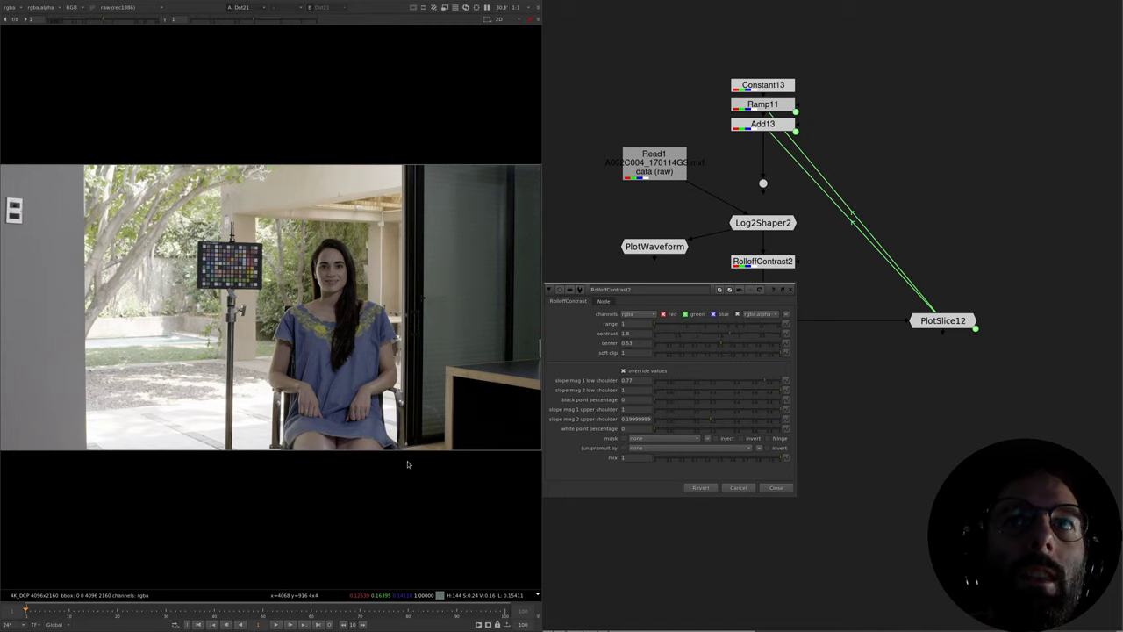
key(Escape)
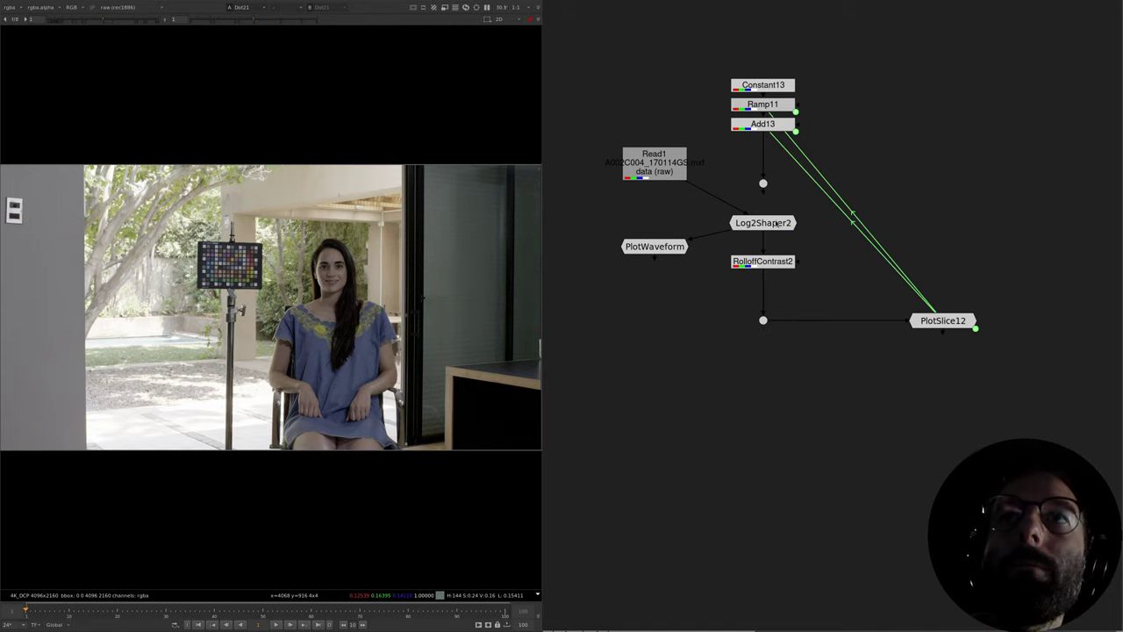
- Reconnect the ramp chain to a disabled Log2Shaper2 and vary RolloffContrast2's slope mag 2 upper shoulder with PlotSlice12 in the viewer
double_click(780, 223)
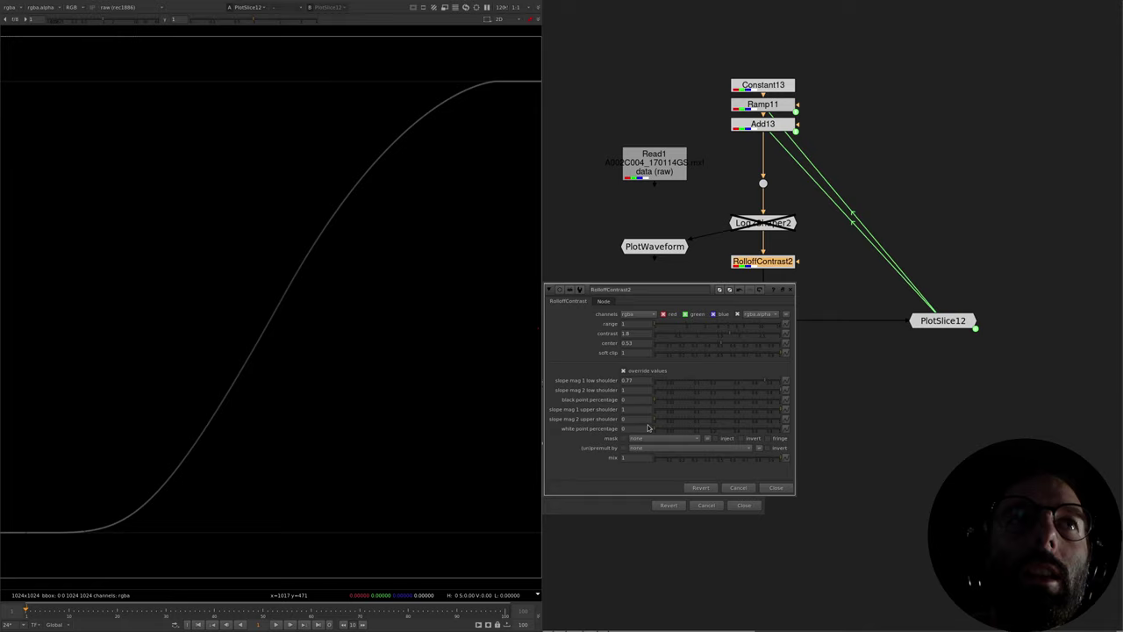
drag(655, 422, 750, 422)
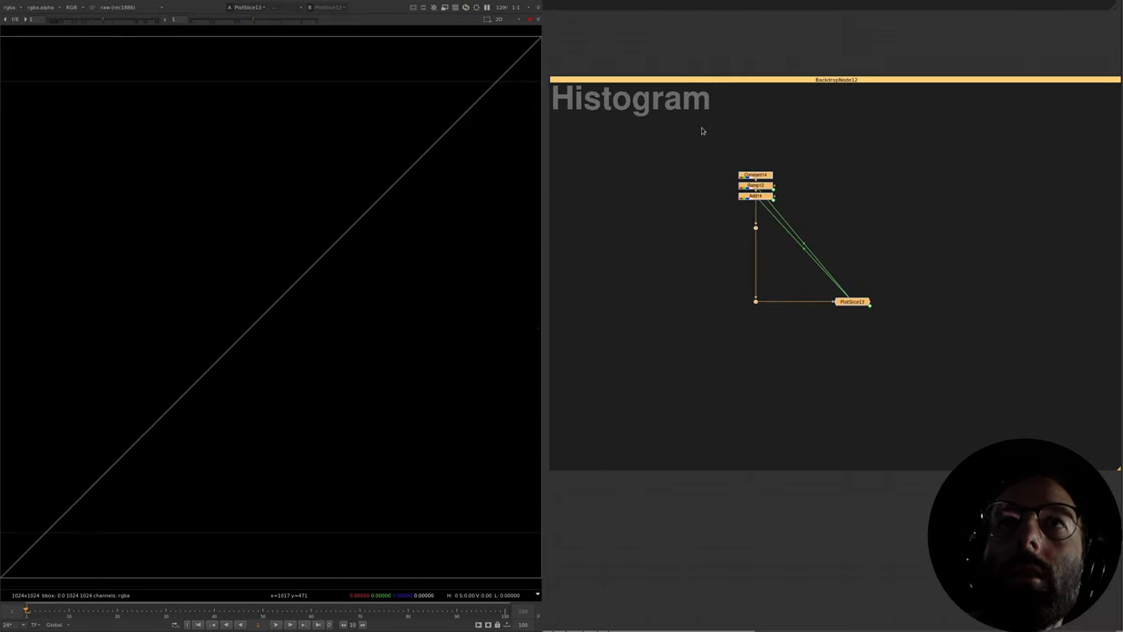
- Insert a Histogram node between the two Dots in the Histogram section, with PlotSlice13 in the viewer
drag(780, 220, 676, 262)
key(Tab)
text(hist)
key(Return)
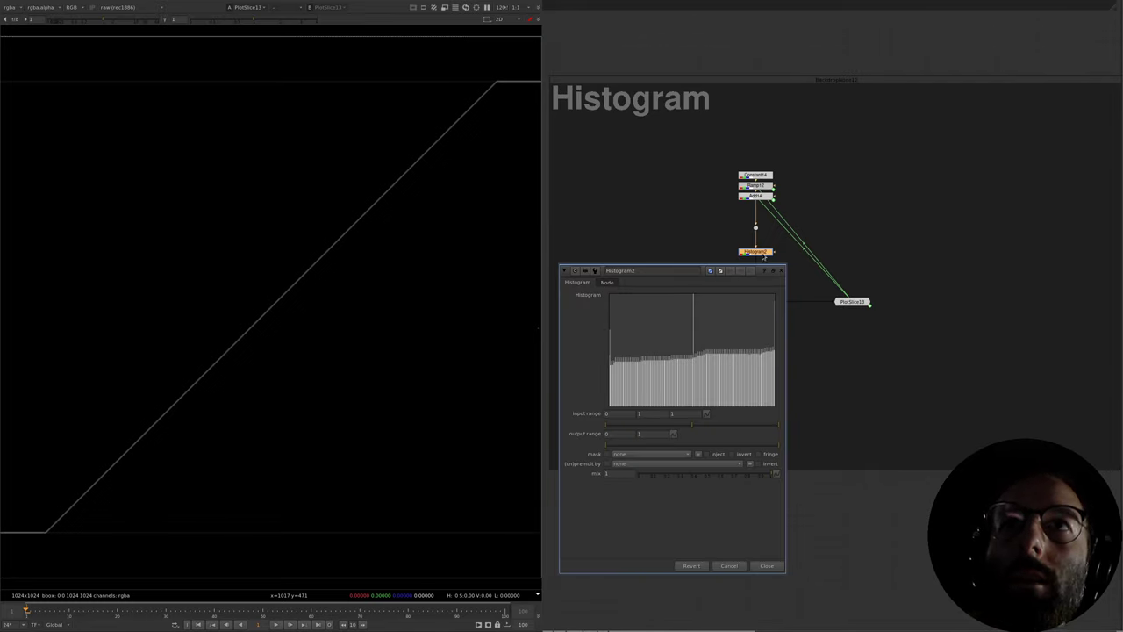
- Toggle Histogram2 off and on to compare its effect on the curve, leaving it enabled
key(d)
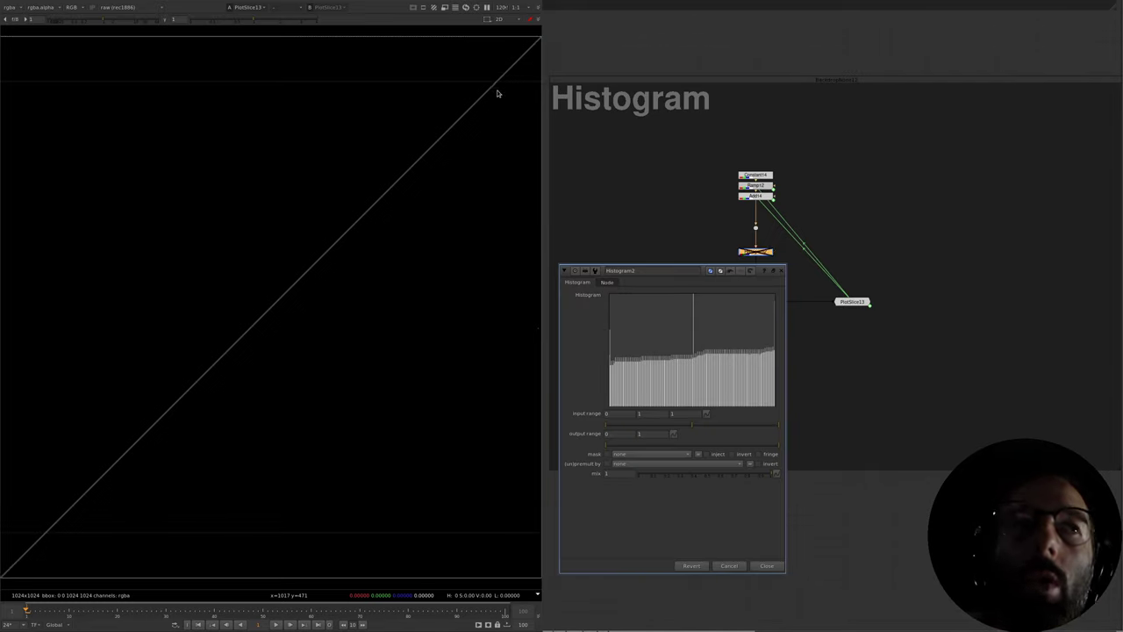
key(d)
key(d)
key(d)
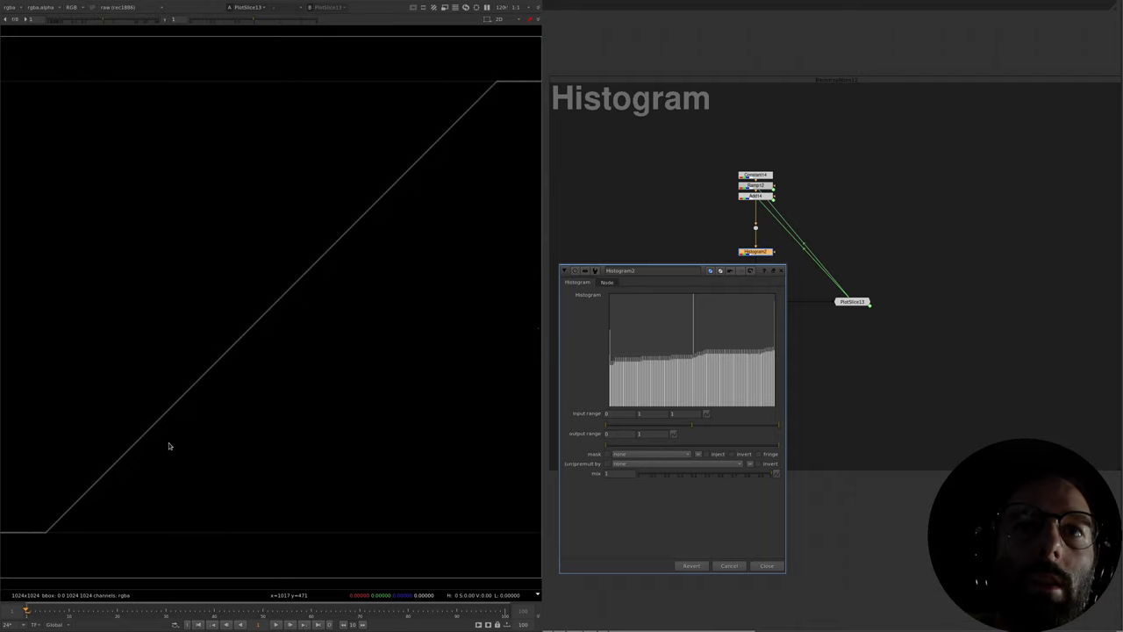
- Try adjusting Histogram2's input and output ranges with PlotSlice13 in the viewer, and undo the changes
click(812, 230)
click(756, 252)
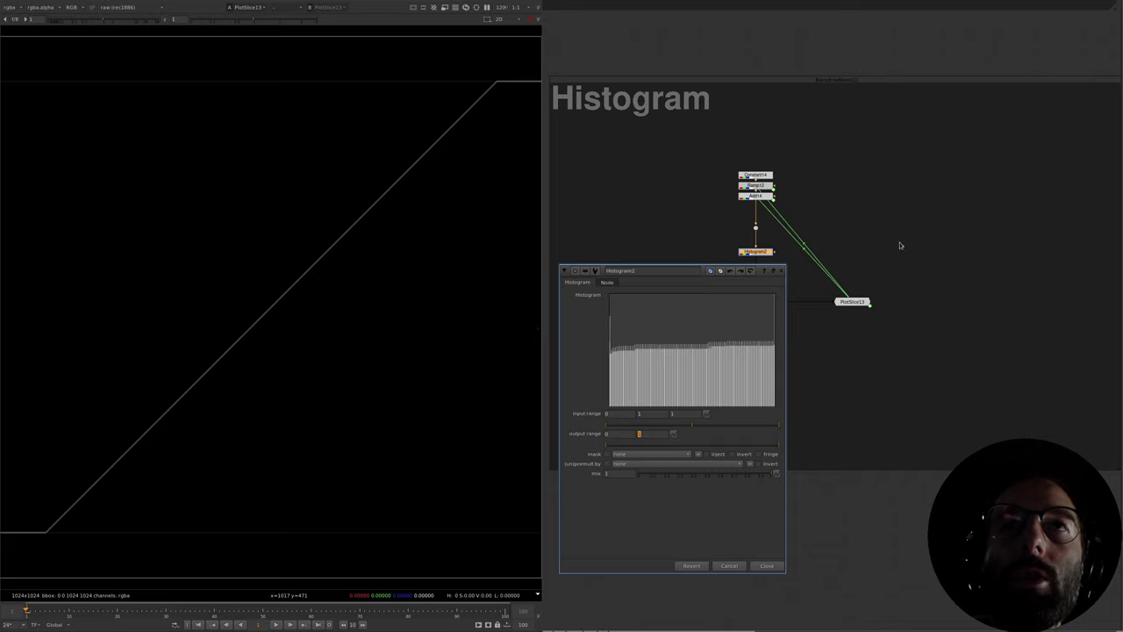
click(897, 265)
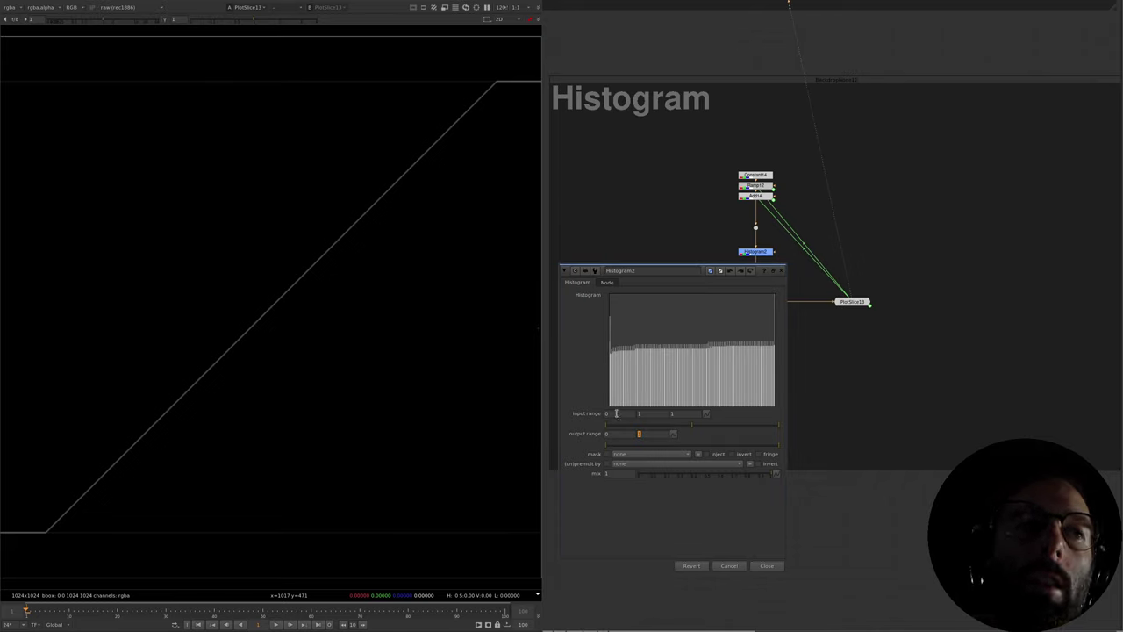
drag(616, 413, 641, 434)
key(ctrl+z)
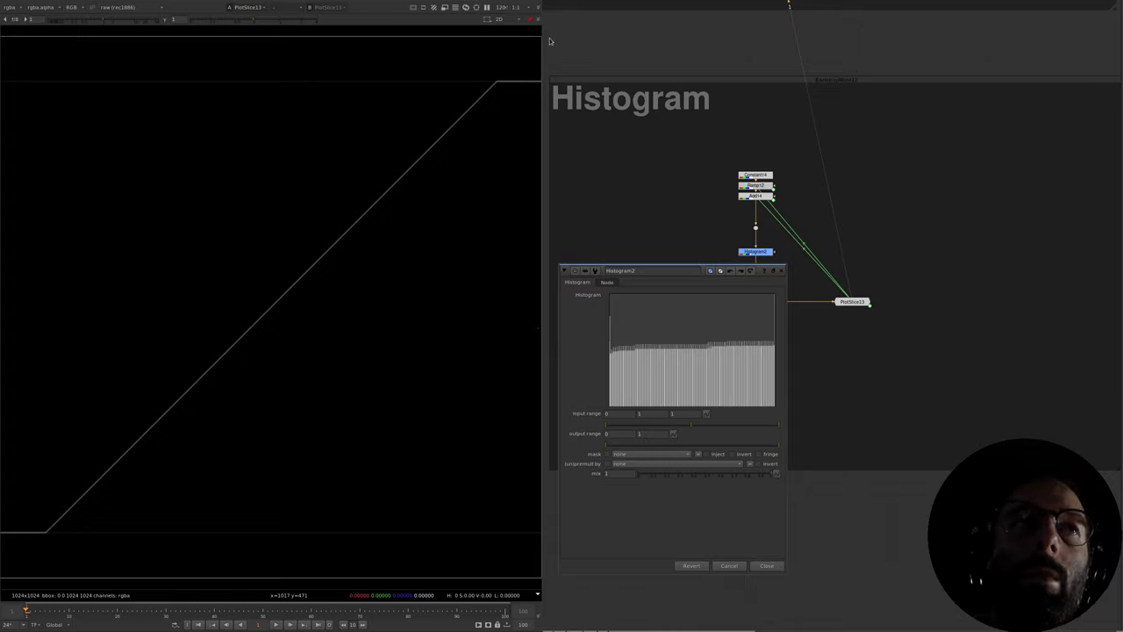
click(718, 283)
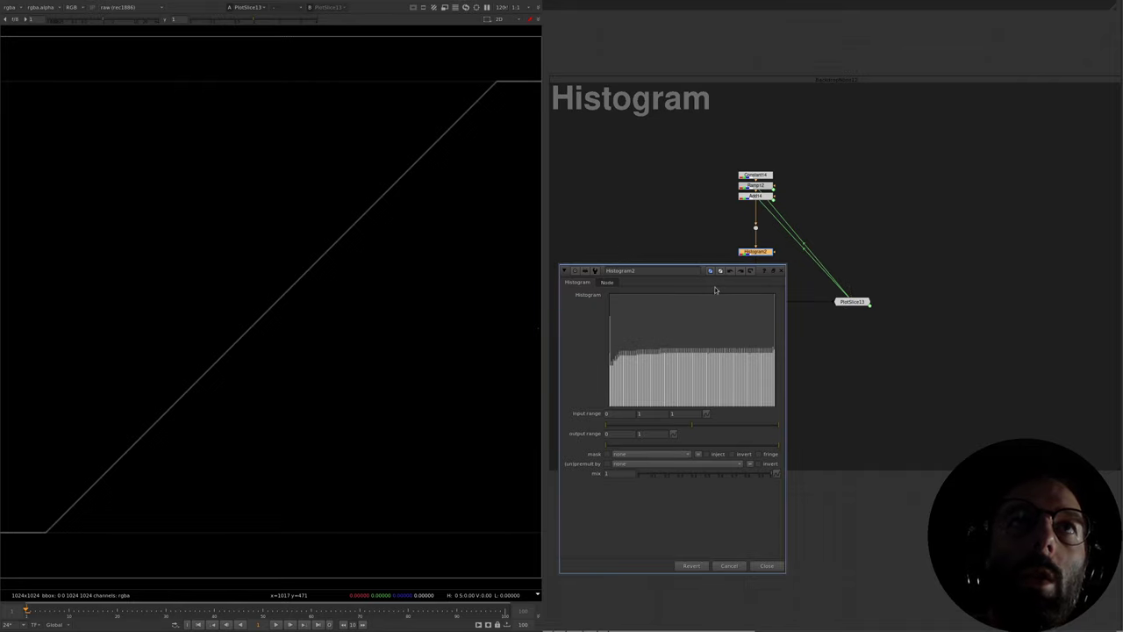
- Close Histogram2's properties and return to the Value Operators section of the node graph
click(675, 213)
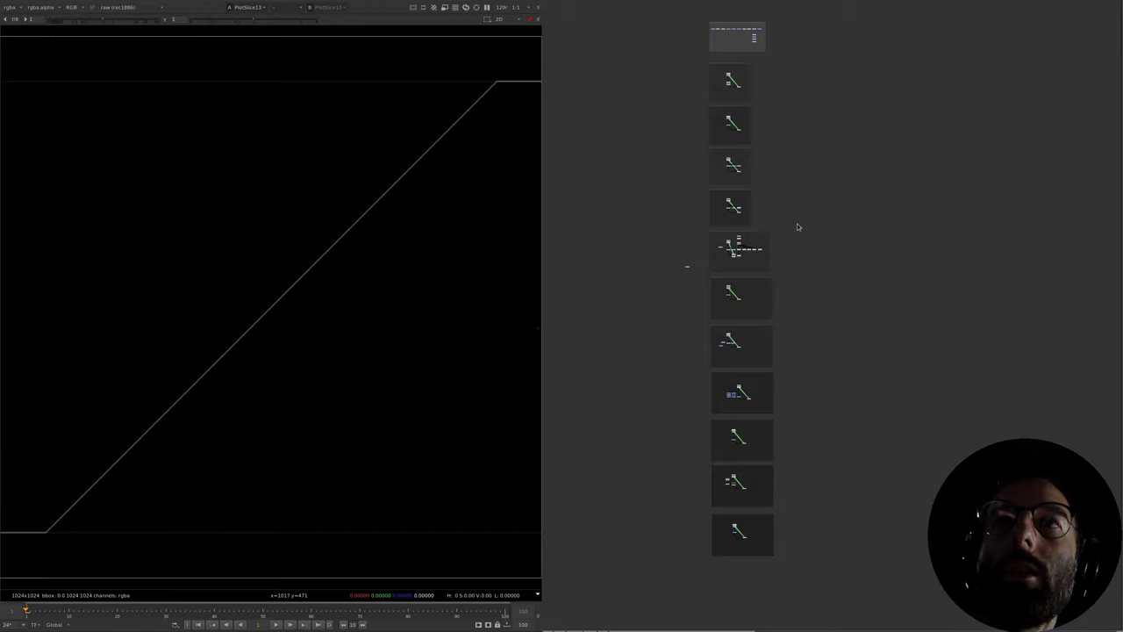
middle_drag(798, 178, 806, 337)
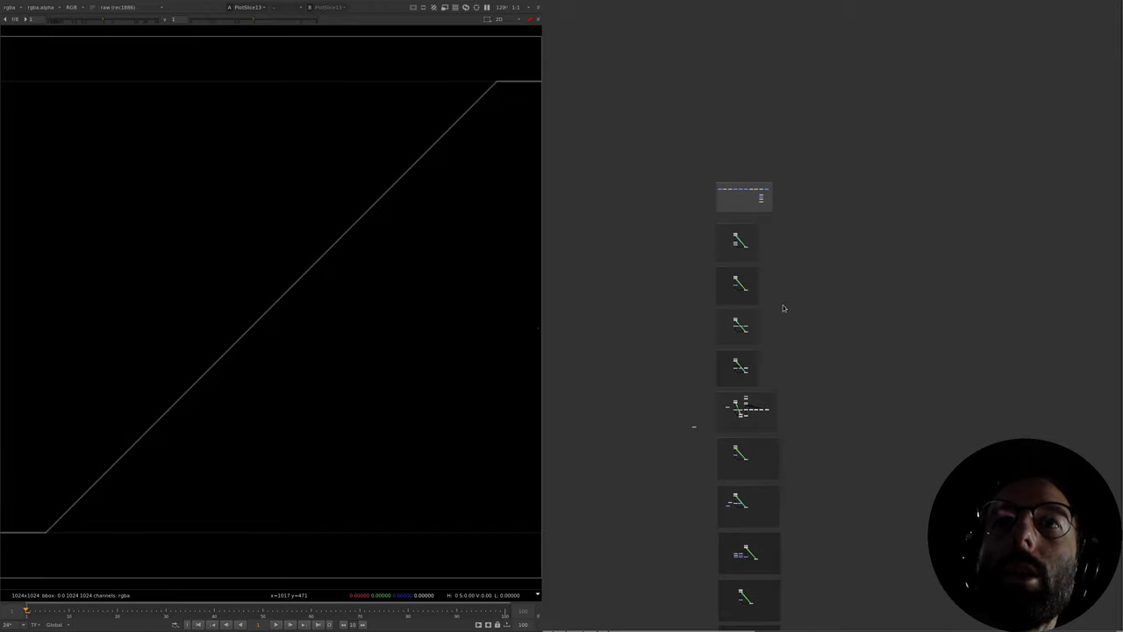
scroll(733, 168, up, 6)
scroll(790, 185, up, 3)
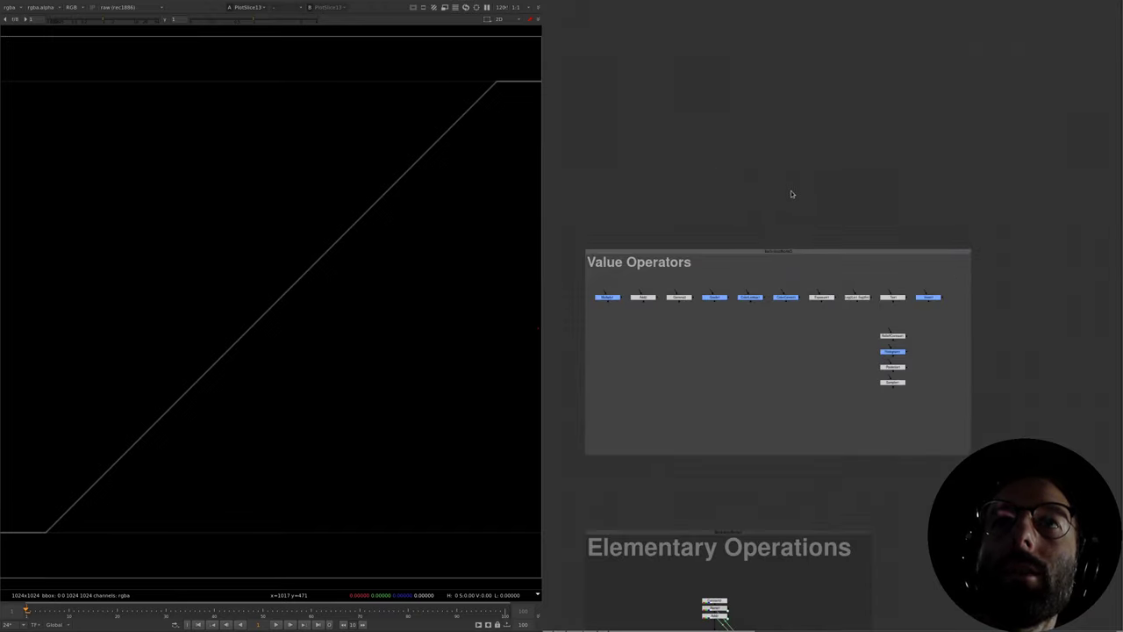
middle_drag(790, 256, 776, 164)
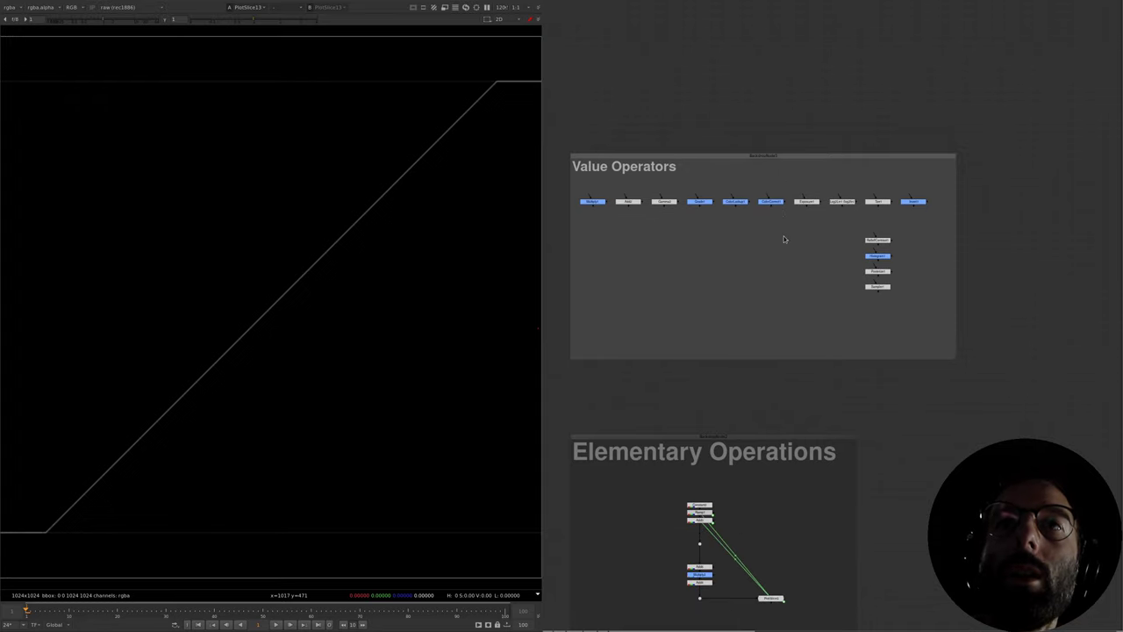